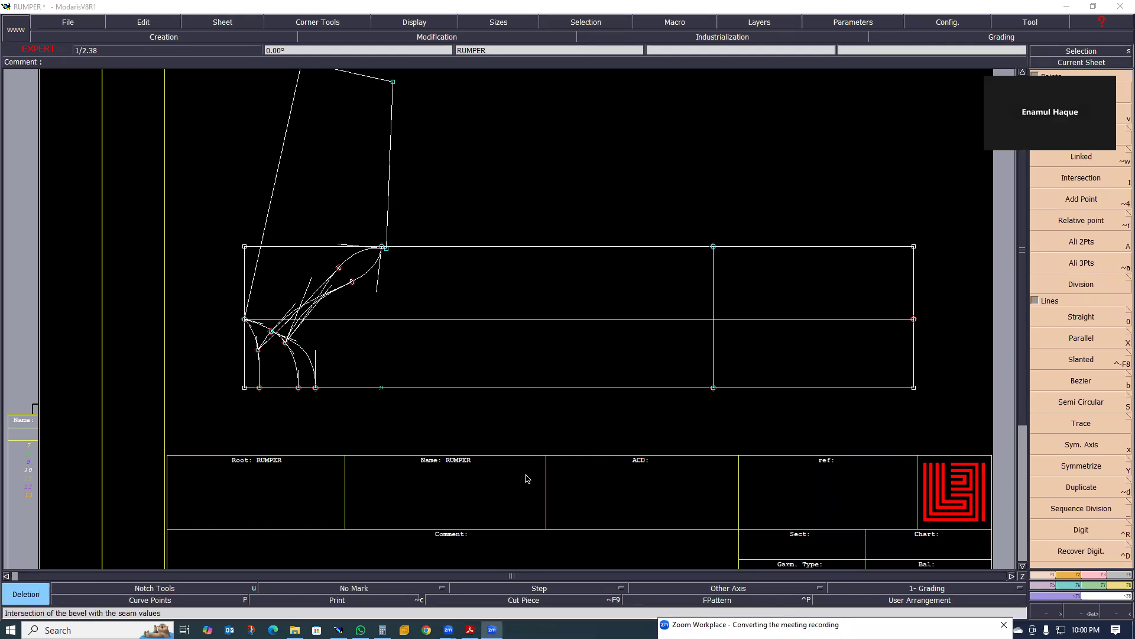
mouse_move(470, 629)
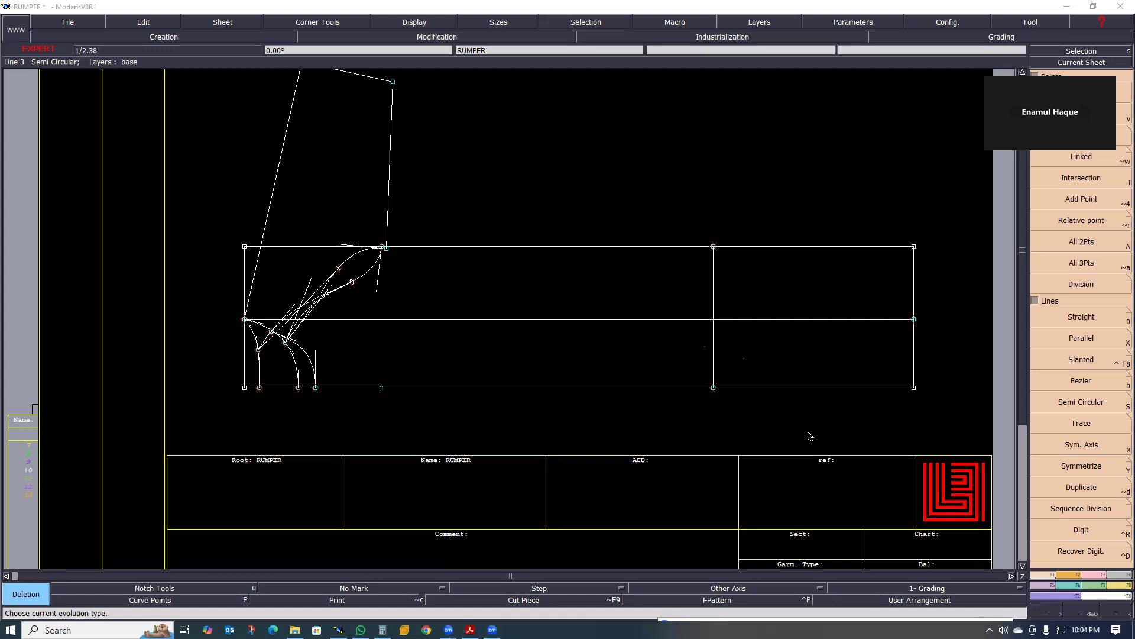
key("j")
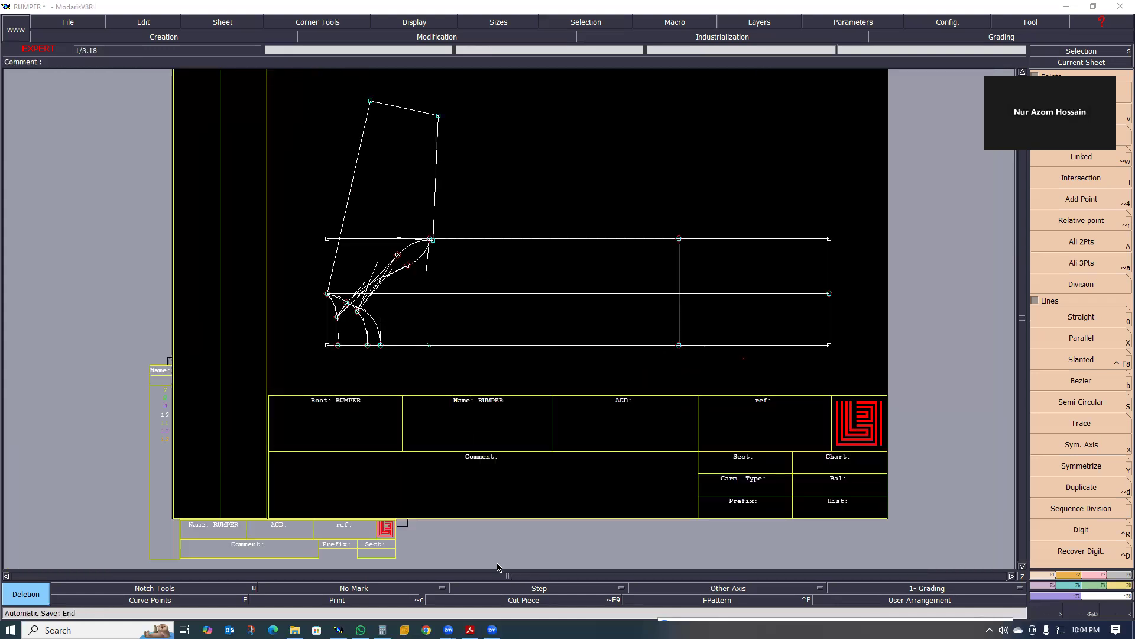
scroll(346, 366, "down", 1)
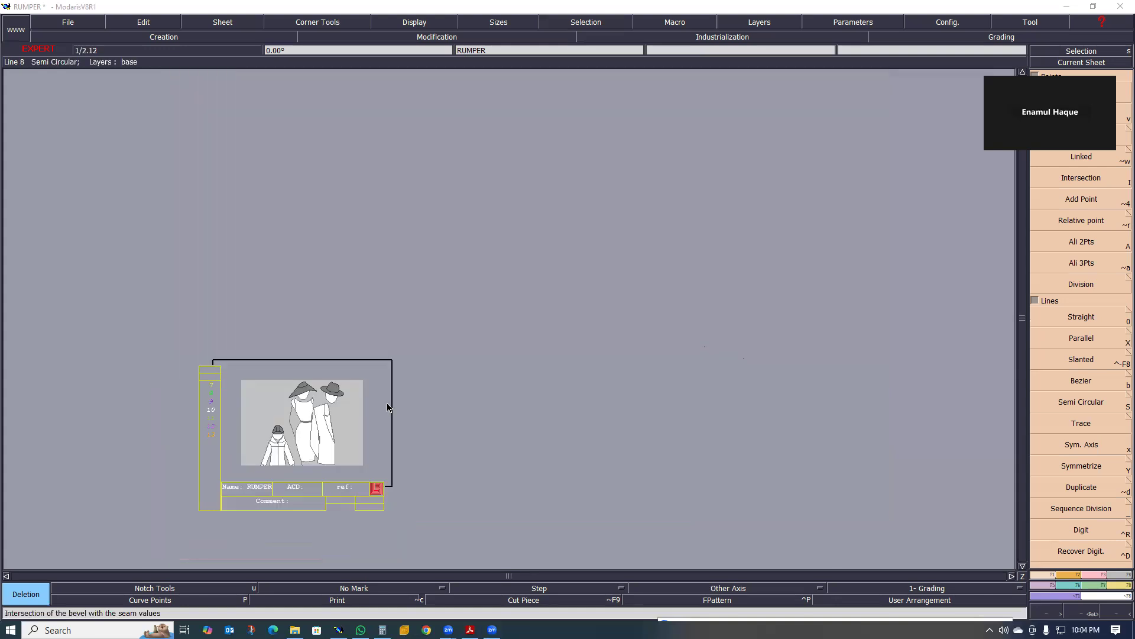
scroll(388, 407, "up", 1)
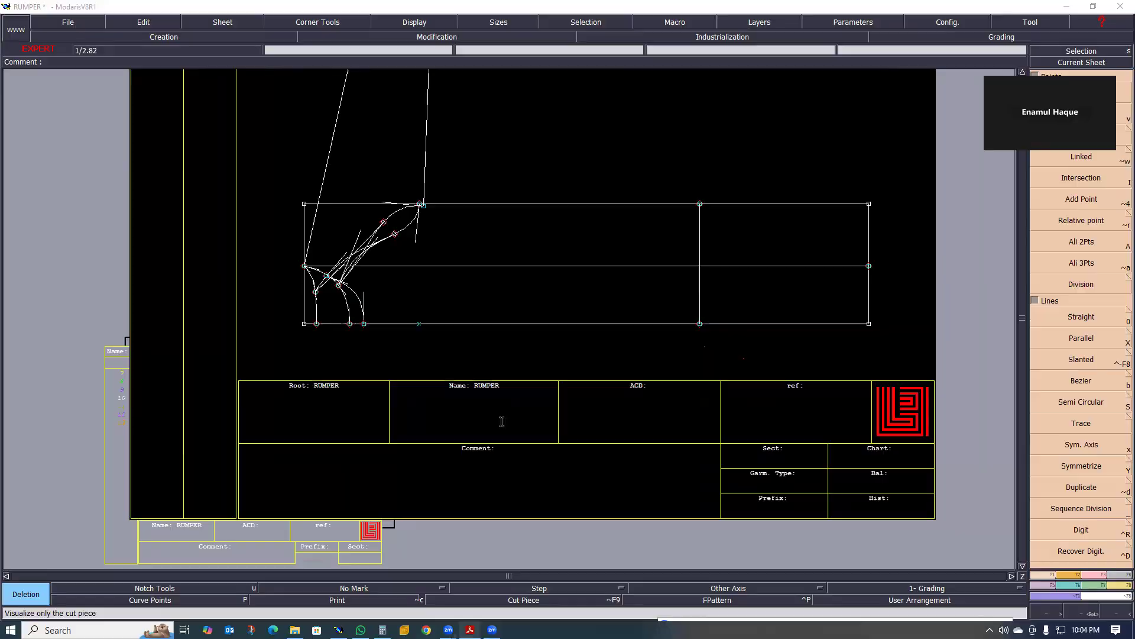
- Switch to the PDF spec sheet, dismiss the recording folder window, and examine the measurement chart and garment sketches
left_click(470, 630)
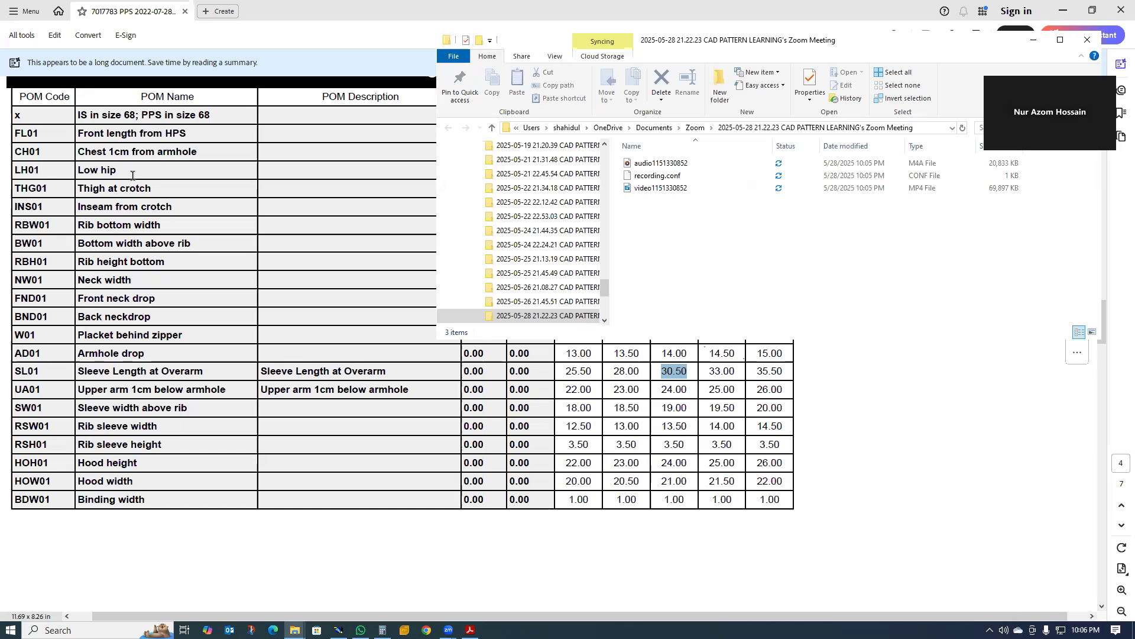
left_click(1044, 48)
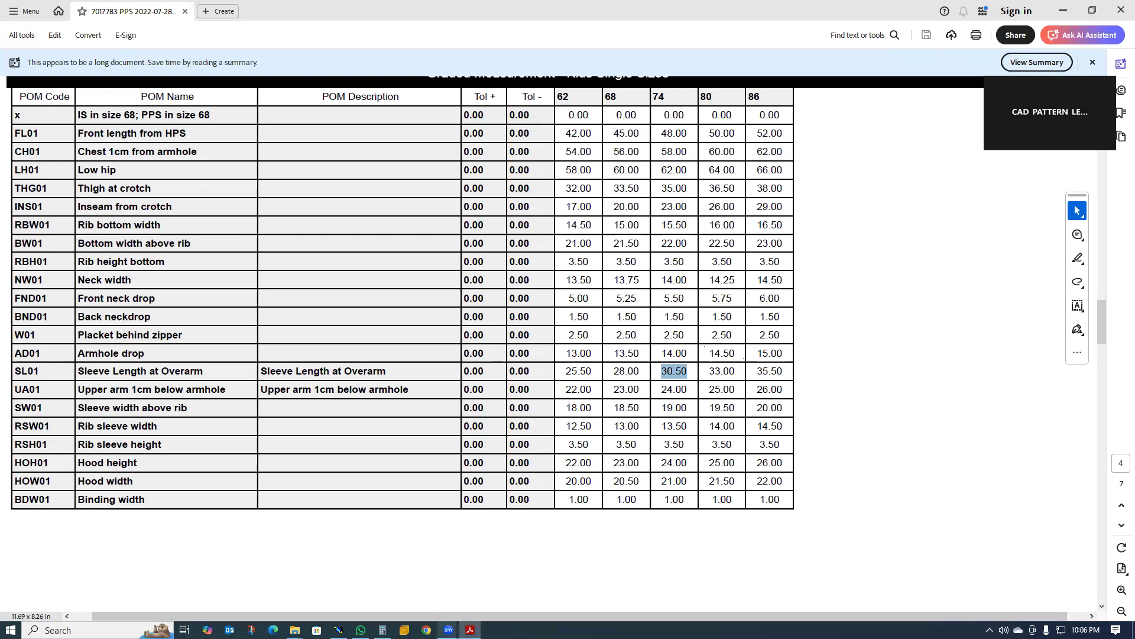
scroll(527, 465, "up", 7)
scroll(500, 440, "down", 2)
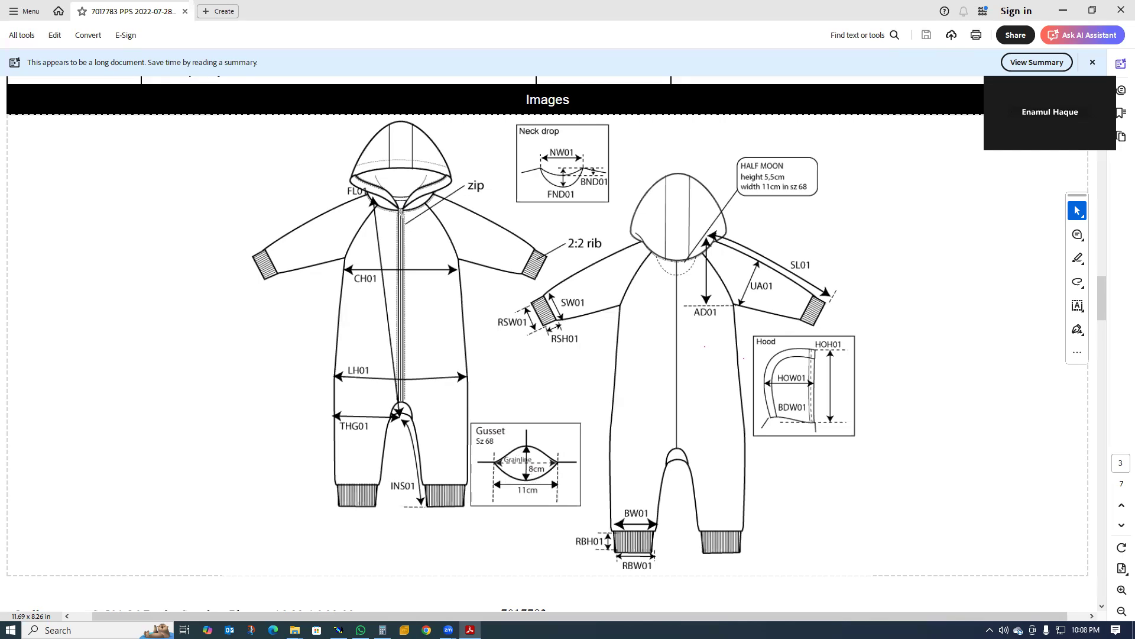
- Return to Modaris and draw a parallel of the block's inner vertical line, 4 cm towards the armhole
left_click(339, 630)
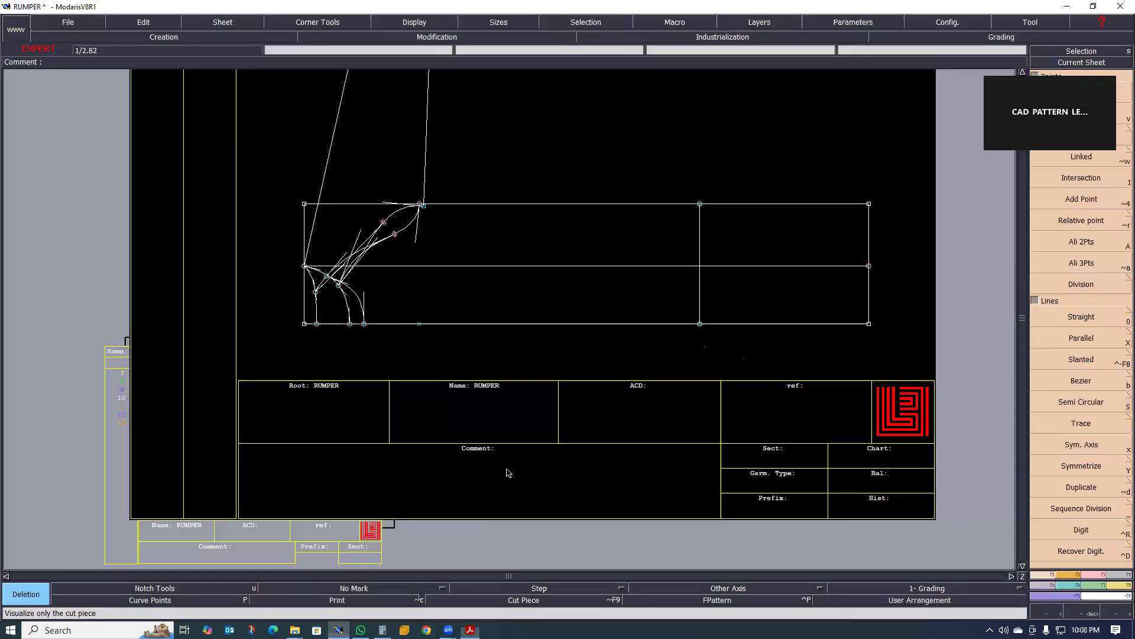
key("x")
left_click(700, 296)
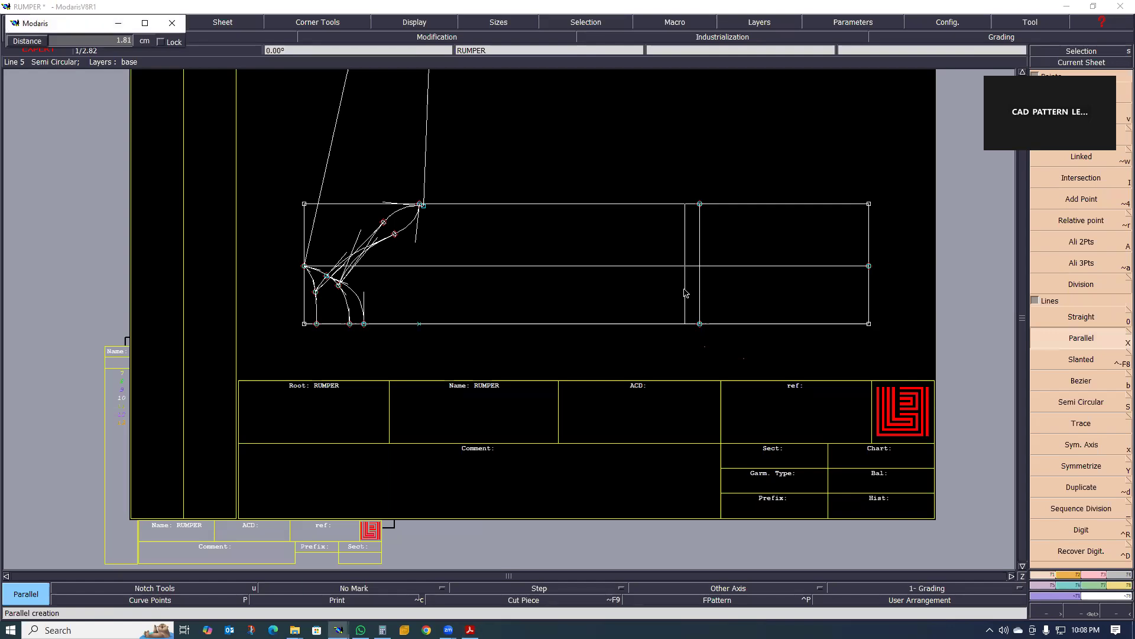
key("Down")
type("4")
key("Return")
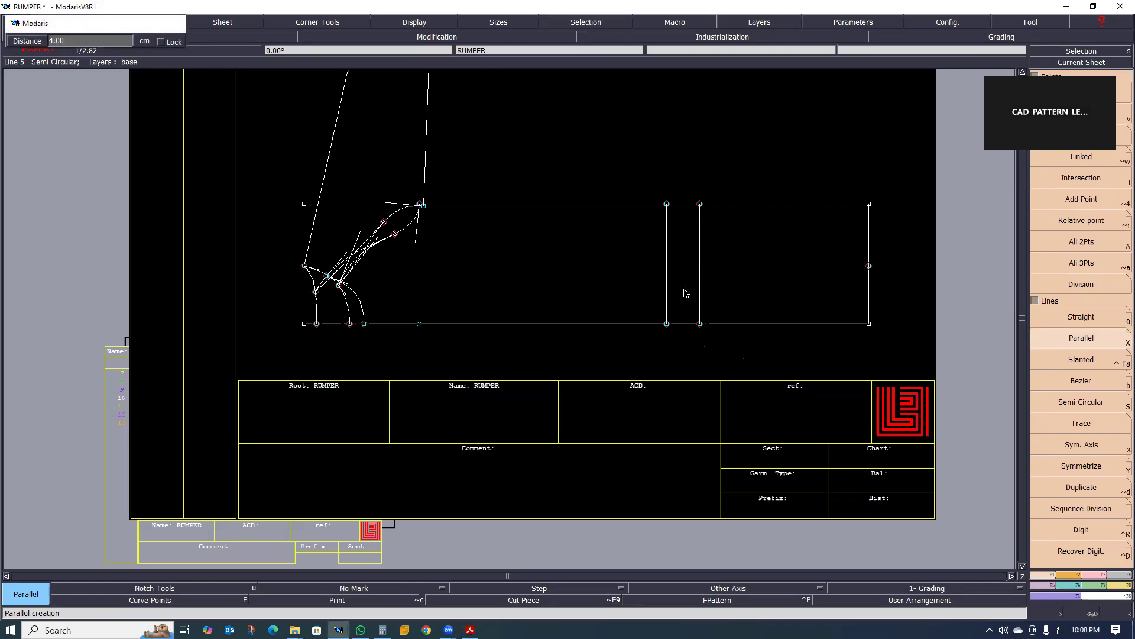
- Draw a second parallel another 4 cm towards the armhole from the line just created
left_click(668, 288)
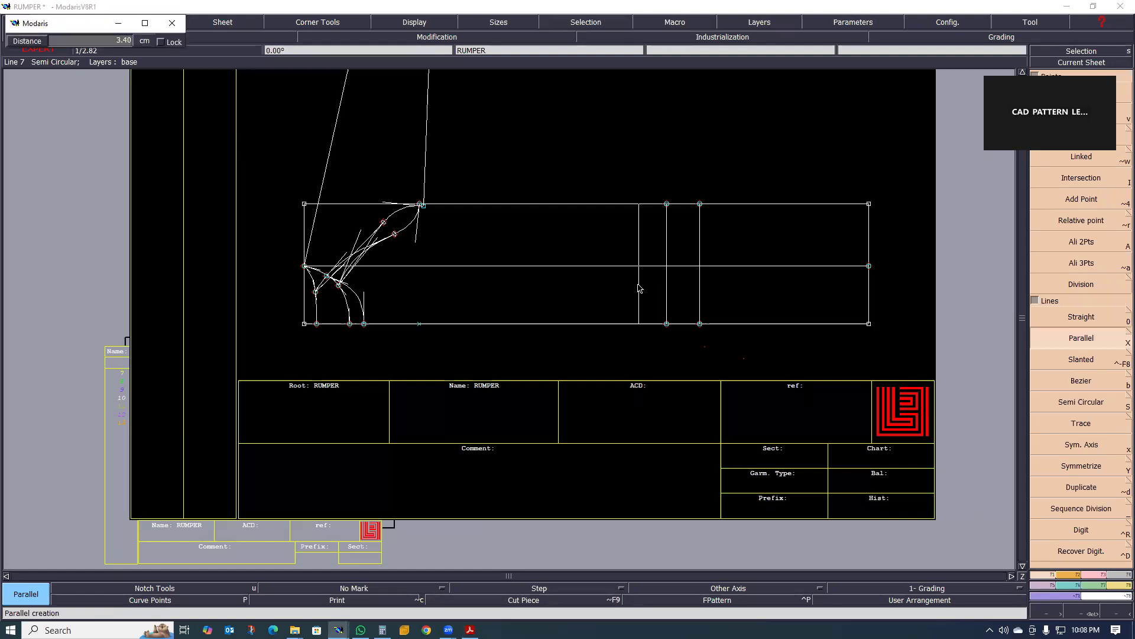
key("Down")
key("Return")
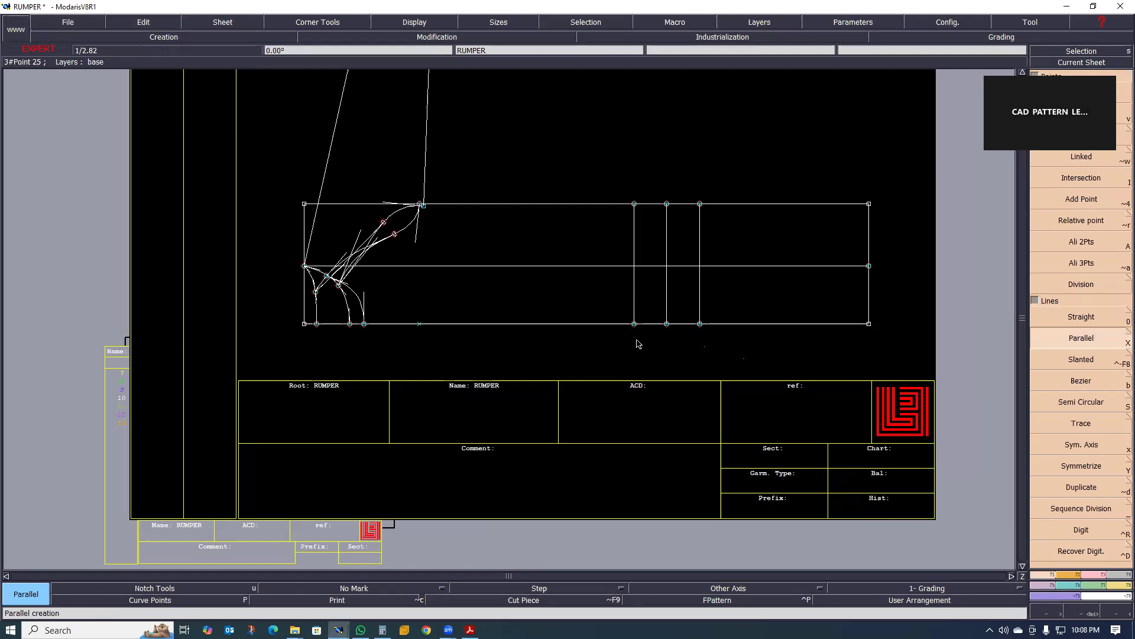
- Lengthen the newest parallel vertical line by 9 cm beyond the block's upper edge
scroll(617, 359, "down", 1)
scroll(653, 260, "up", 2)
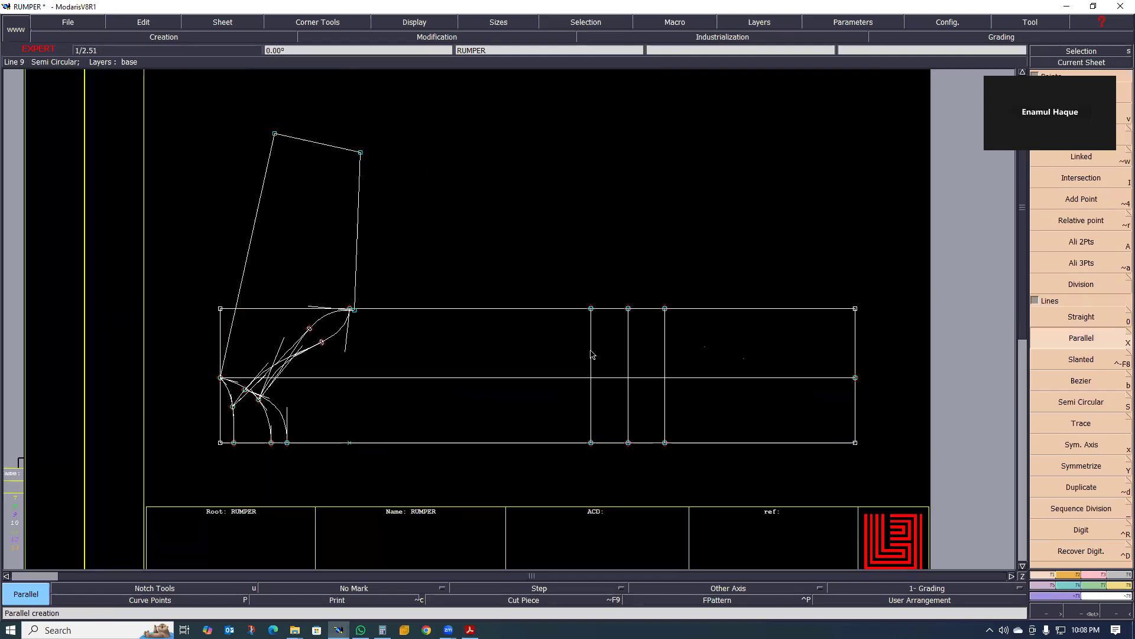
key("l")
left_click(591, 354)
type("9")
key("Return")
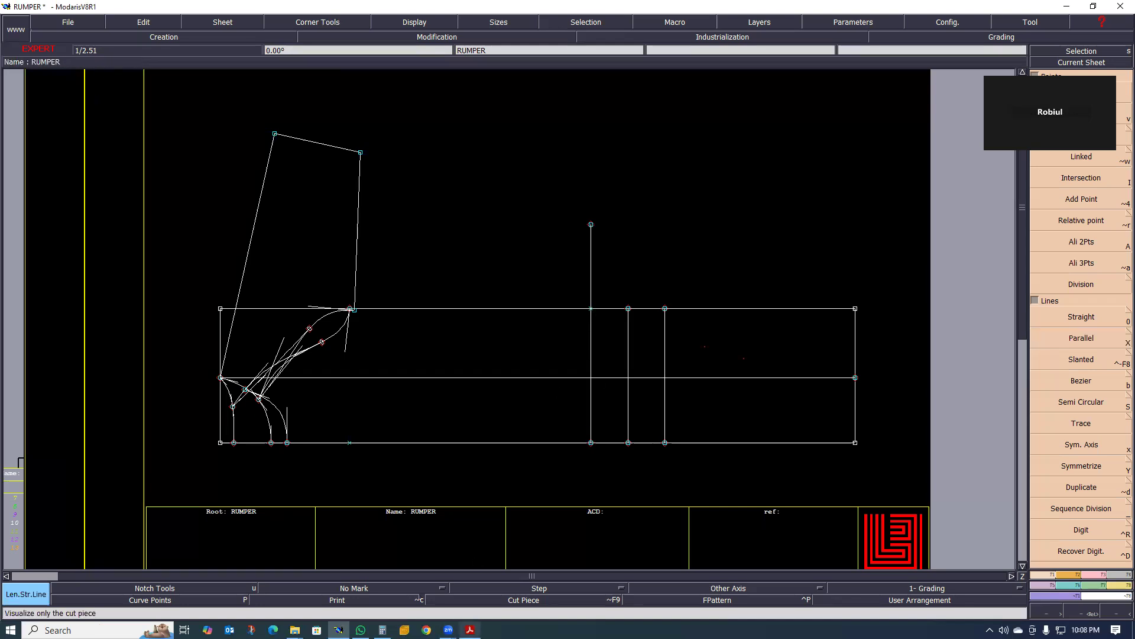
- Switch to the PDF measurement chart and look up the Low hip (LH01) value for size 74
left_click(470, 629)
scroll(438, 400, "up", 1)
scroll(470, 404, "down", 10)
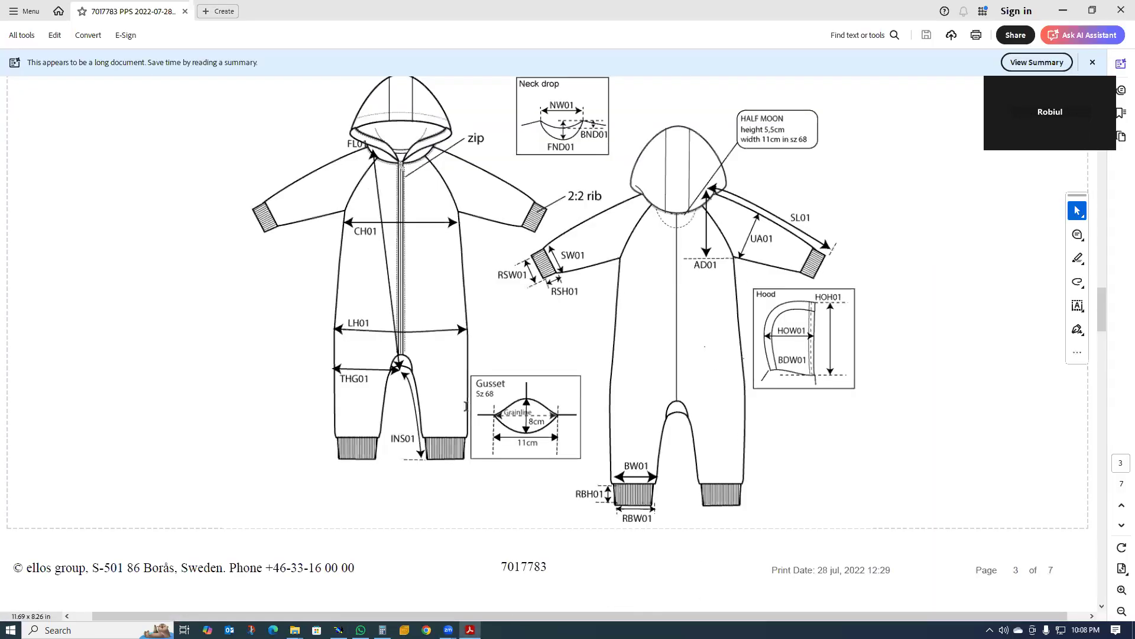
scroll(115, 183, "up", 1)
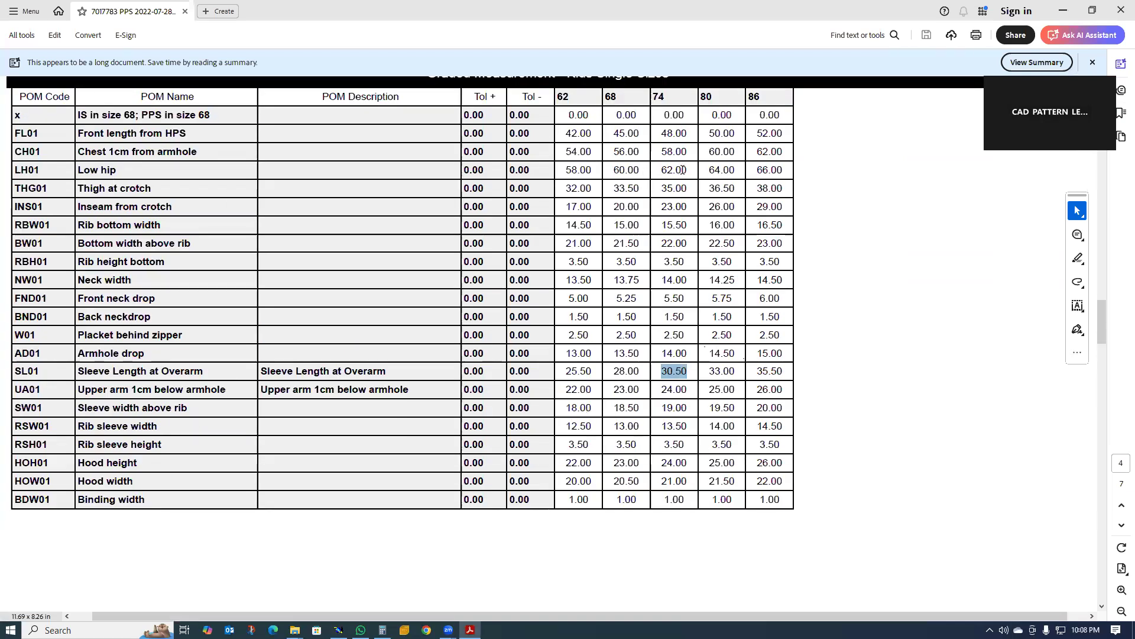
left_click(692, 169)
double_click(669, 170)
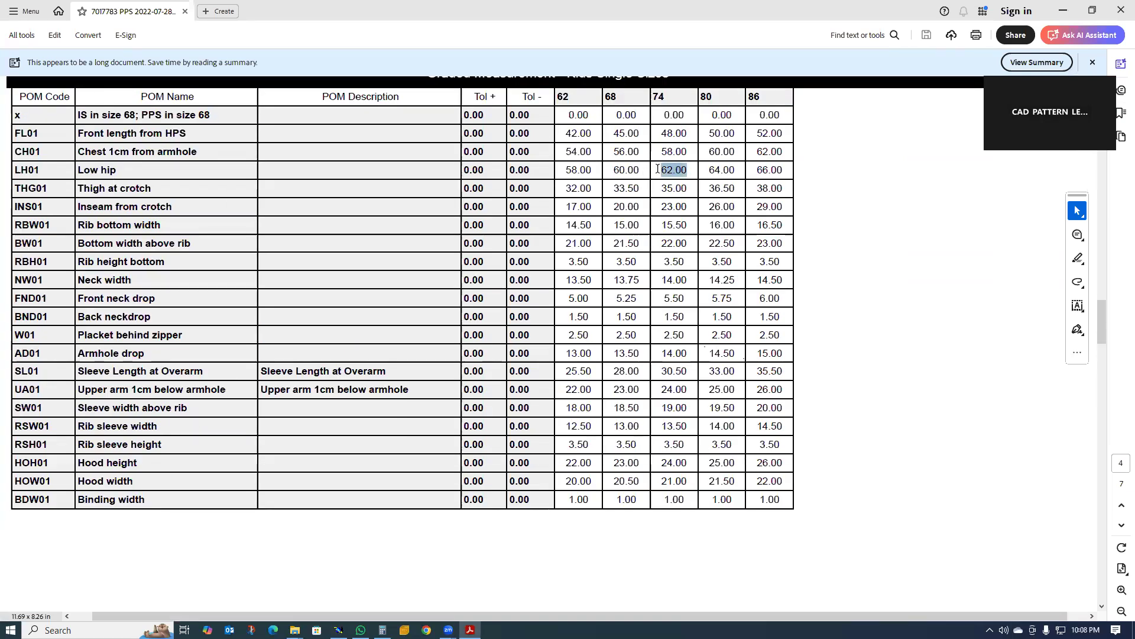
left_click(1064, 12)
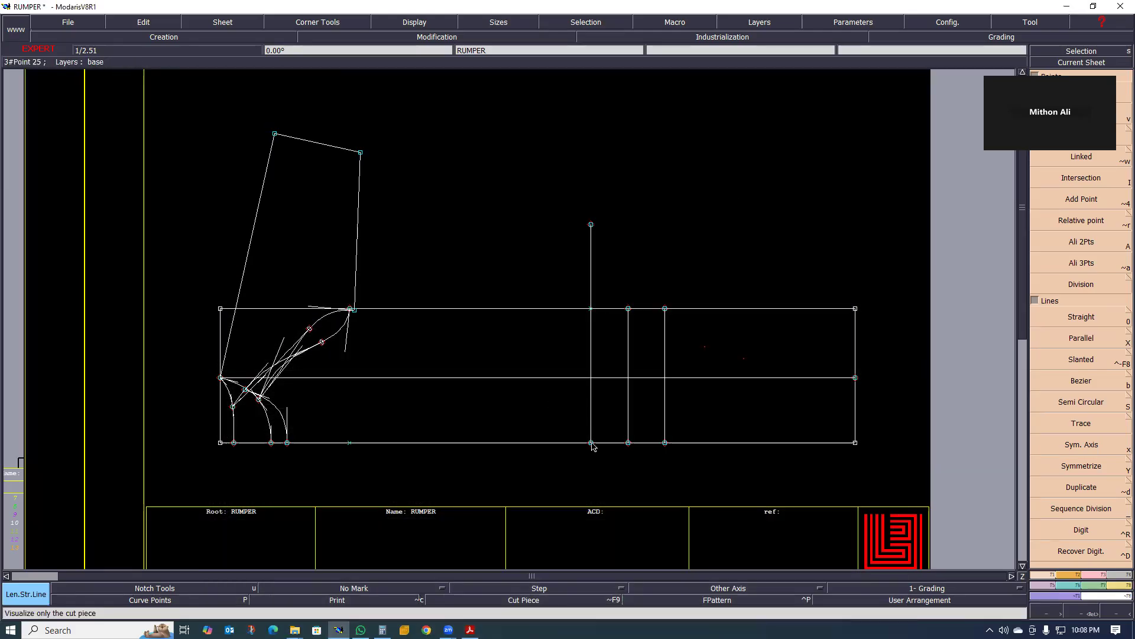
- Place a developed point on the lengthened vertical line, 15.5 cm up from its lower end
key("v")
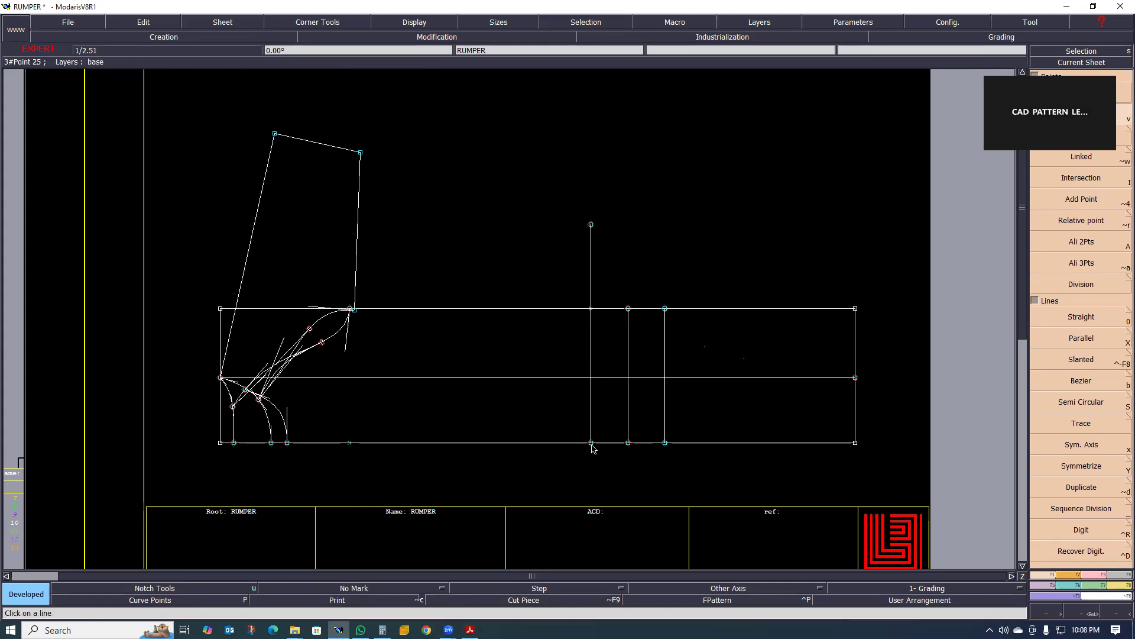
left_click(606, 382)
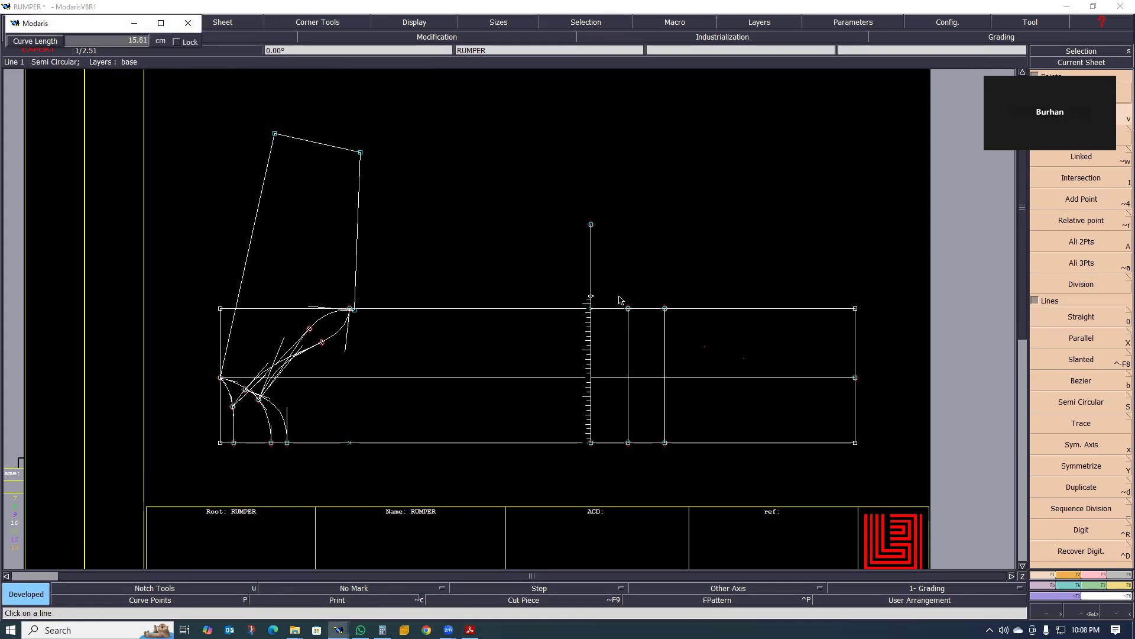
type("15.5")
key("Return")
- Inspect the hip point's position relative to the block's upper edge and the underarm corner
scroll(502, 390, "down", 1)
scroll(558, 367, "up", 2)
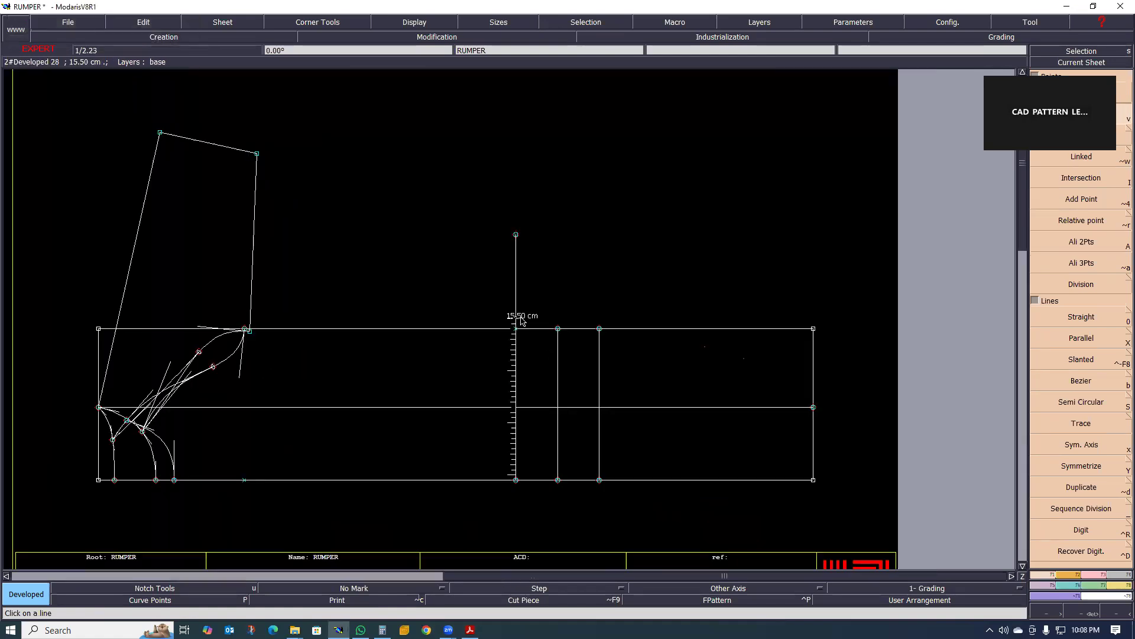
scroll(529, 320, "up", 1)
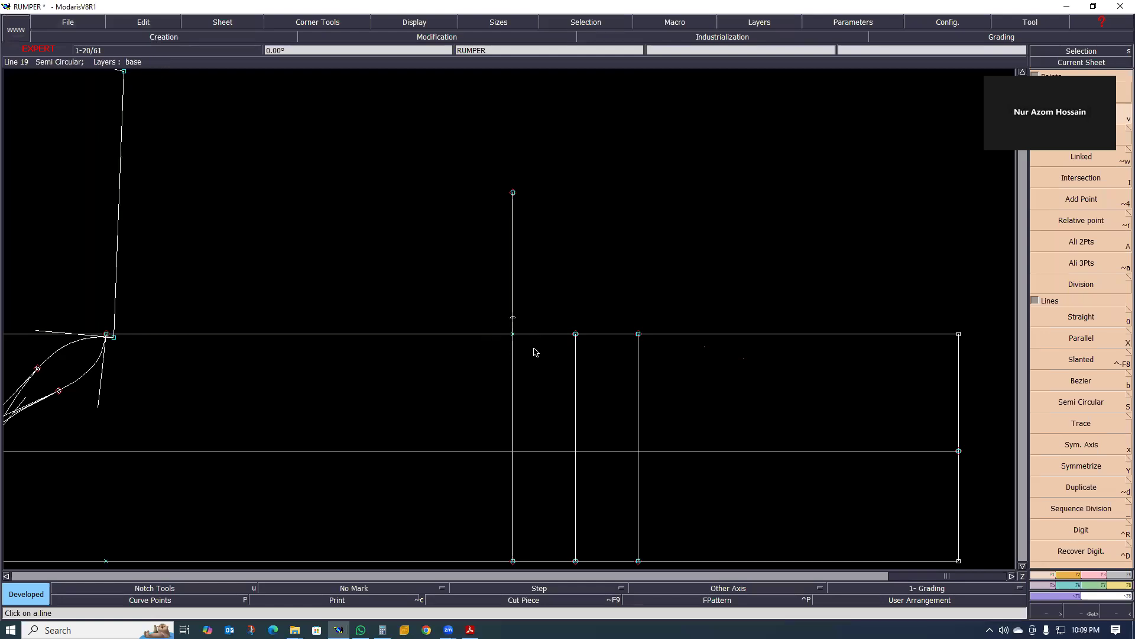
scroll(534, 353, "down", 2)
scroll(542, 368, "up", 2)
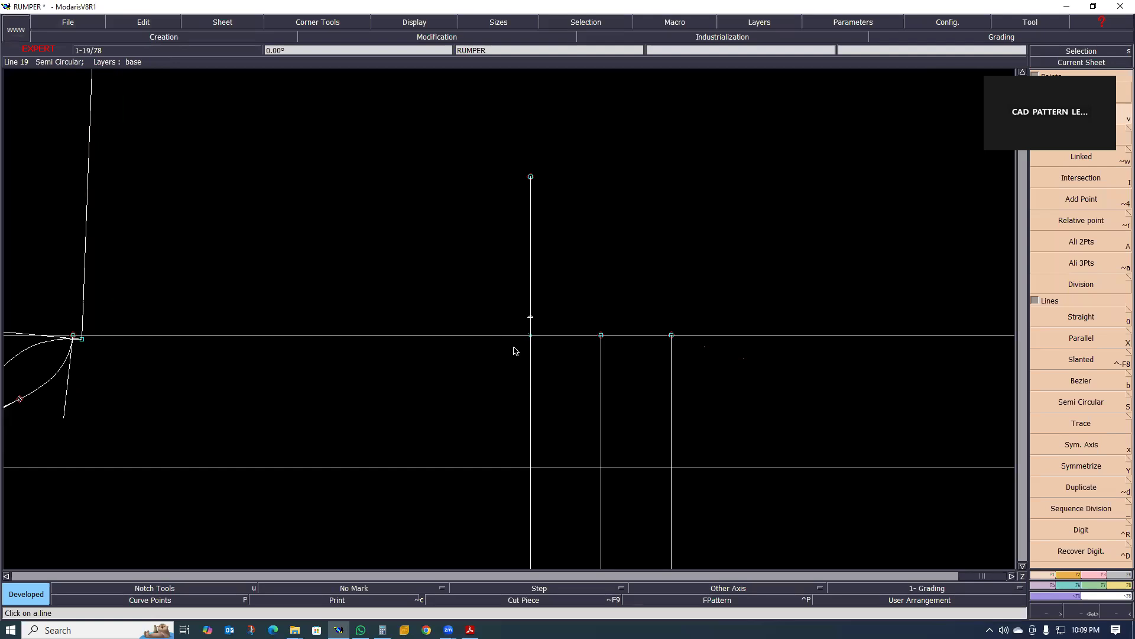
scroll(330, 373, "down", 1)
scroll(329, 355, "up", 2)
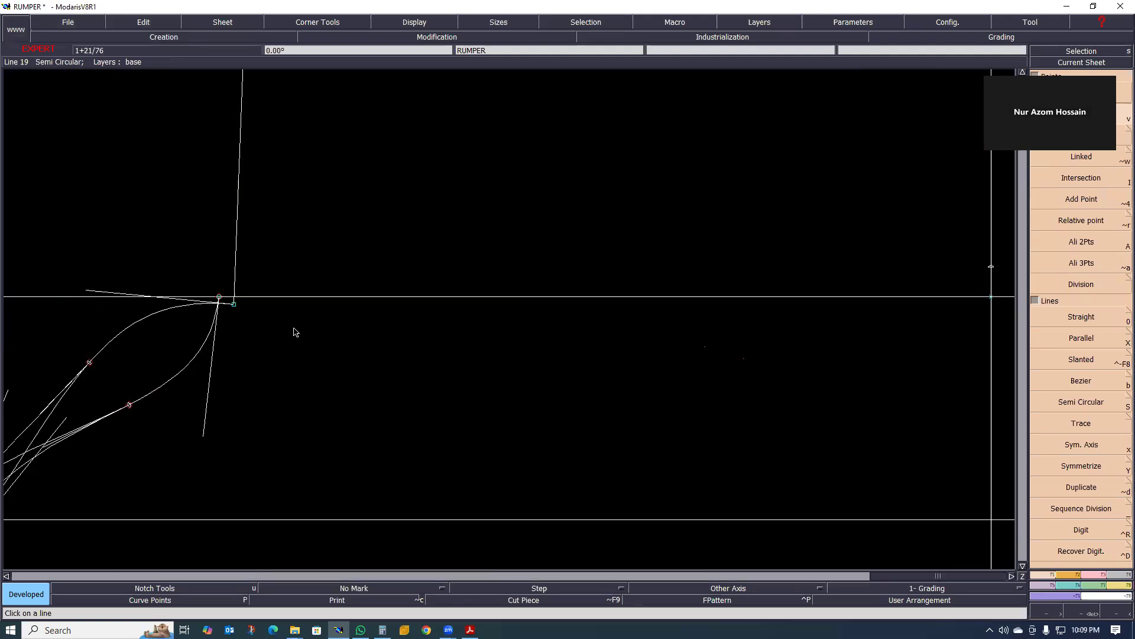
scroll(302, 330, "down", 1)
scroll(326, 357, "down", 1)
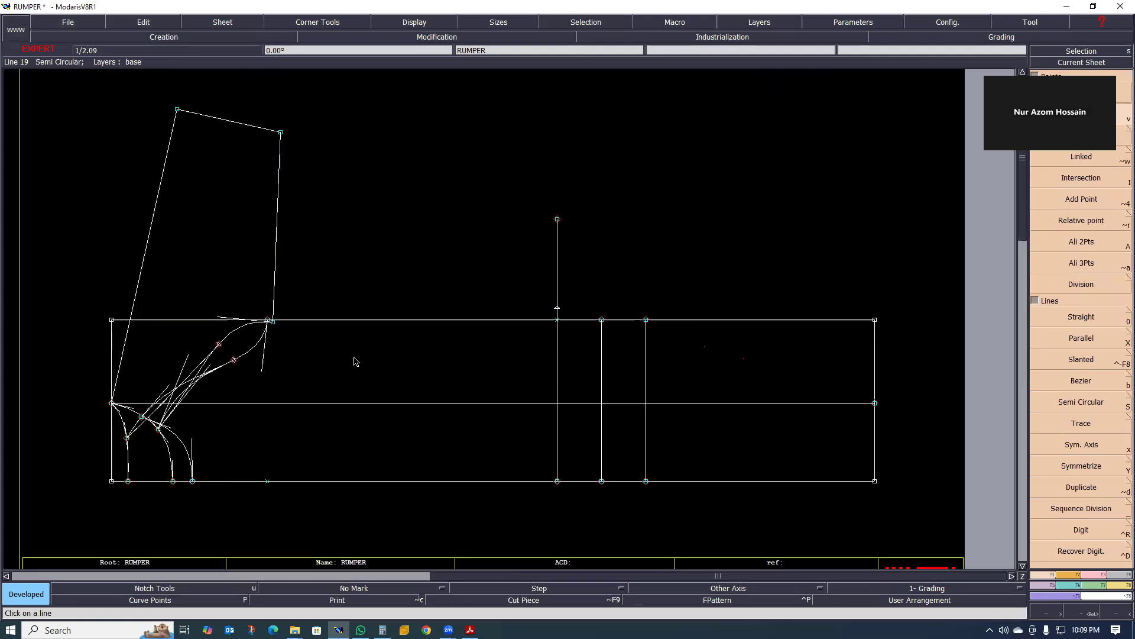
scroll(371, 348, "down", 1)
scroll(379, 346, "up", 2)
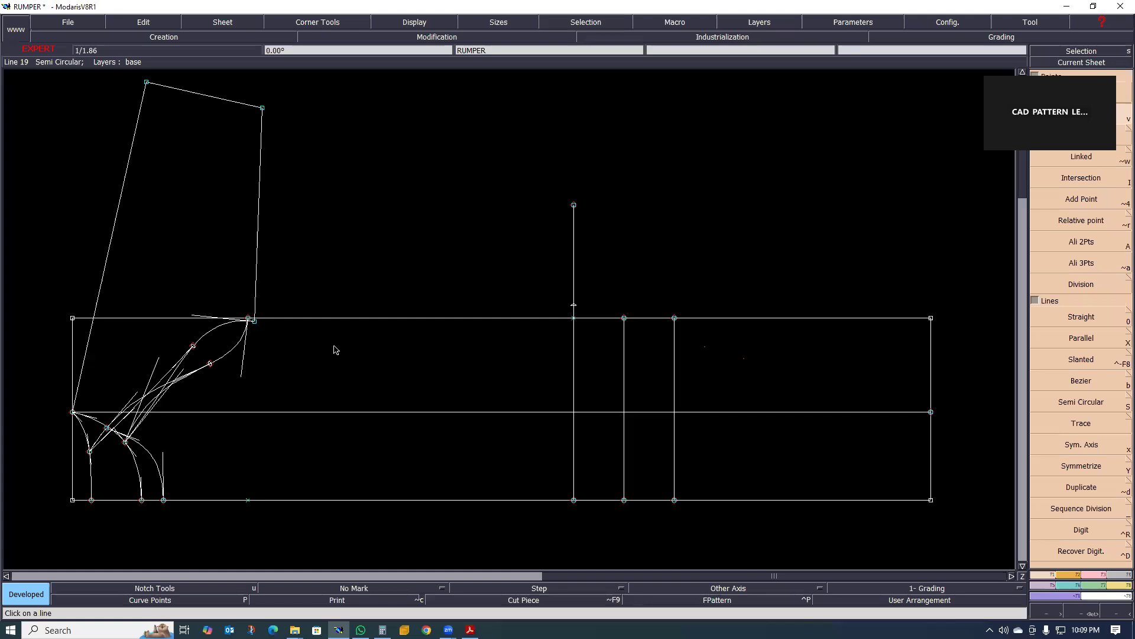
- Draw a Bezier side seam from the underarm point through the 15.5 cm hip point to the block's far upper corner
key("b")
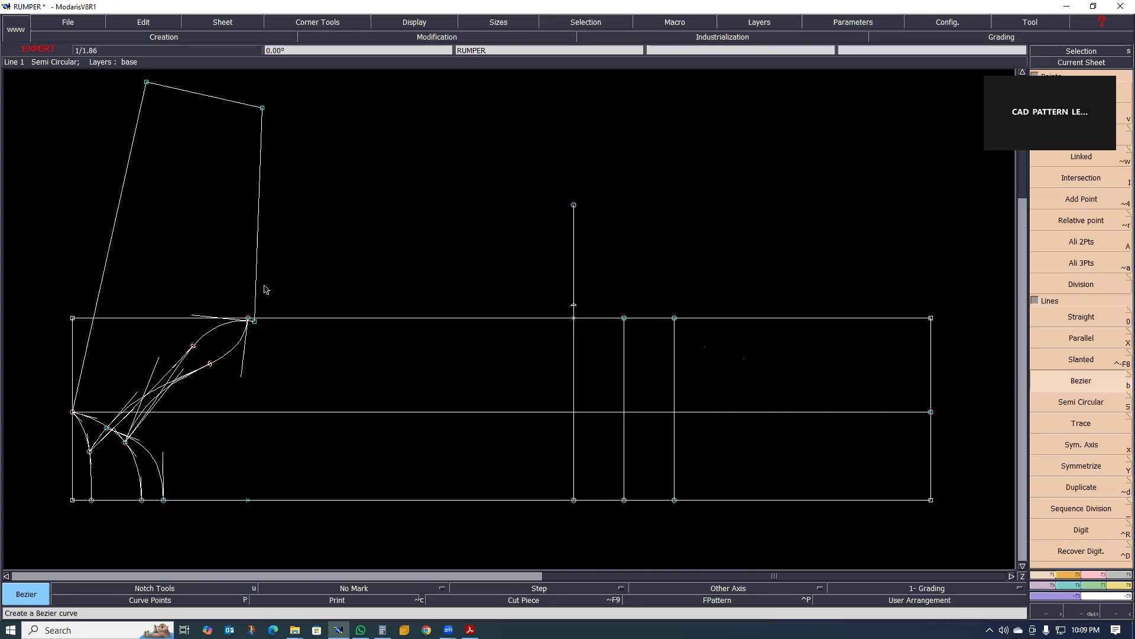
scroll(249, 318, "up", 3)
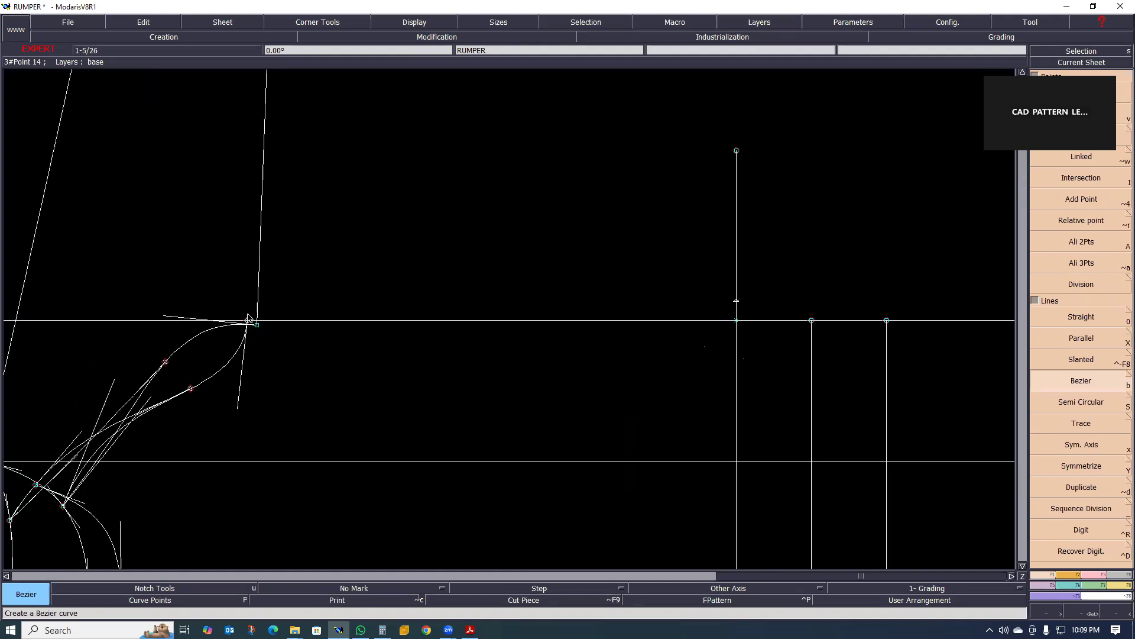
left_click(234, 303)
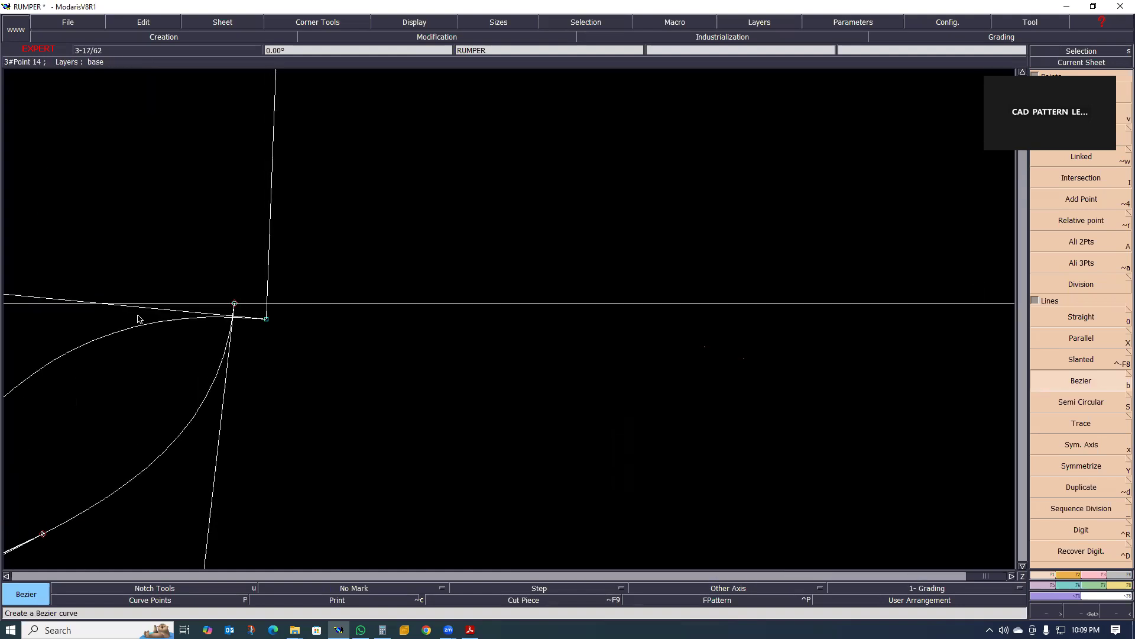
scroll(118, 319, "down", 3)
left_click(552, 299)
scroll(554, 302, "down", 3)
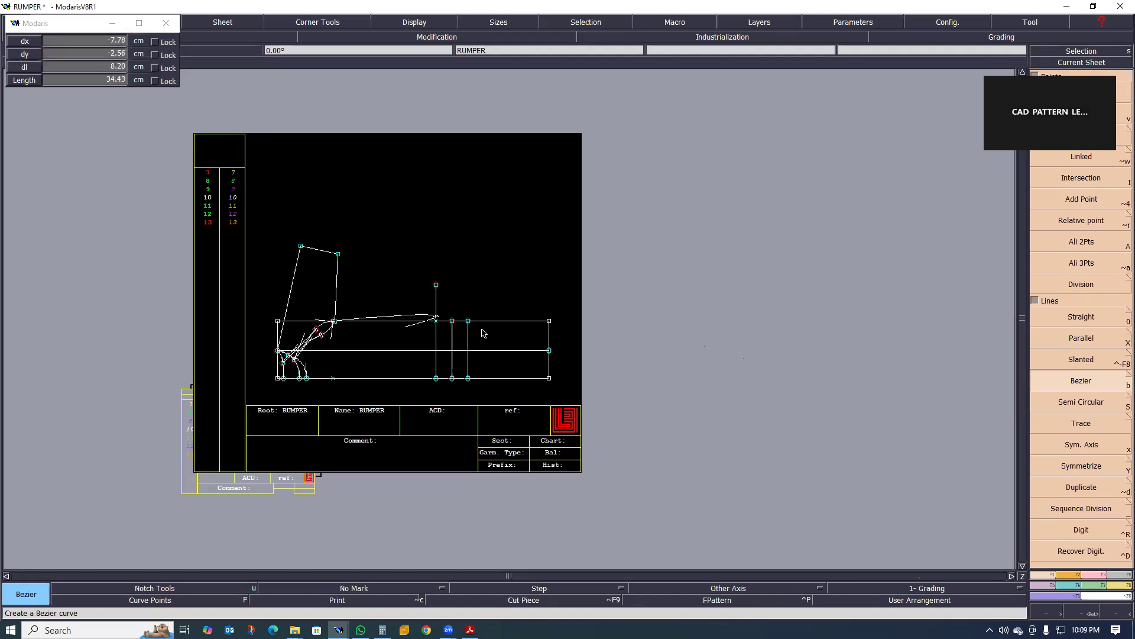
scroll(533, 319, "up", 2)
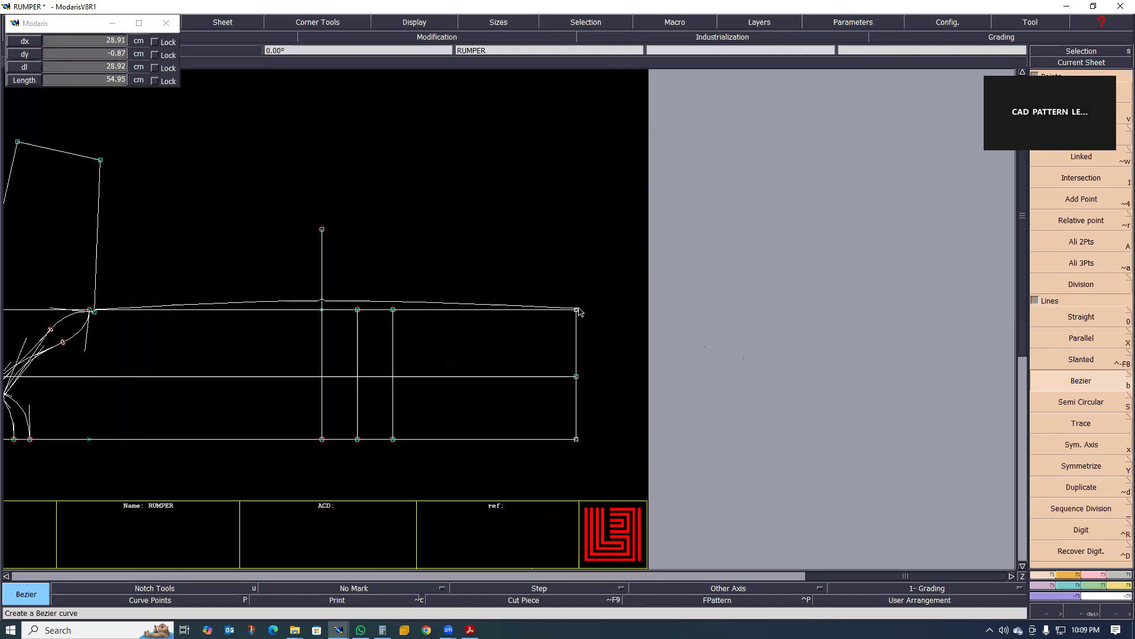
left_click(577, 310)
- Insert the developed hip point into the Bezier side seam with Insert Point
scroll(473, 334, "down", 3)
scroll(384, 343, "up", 2)
scroll(434, 325, "up", 1)
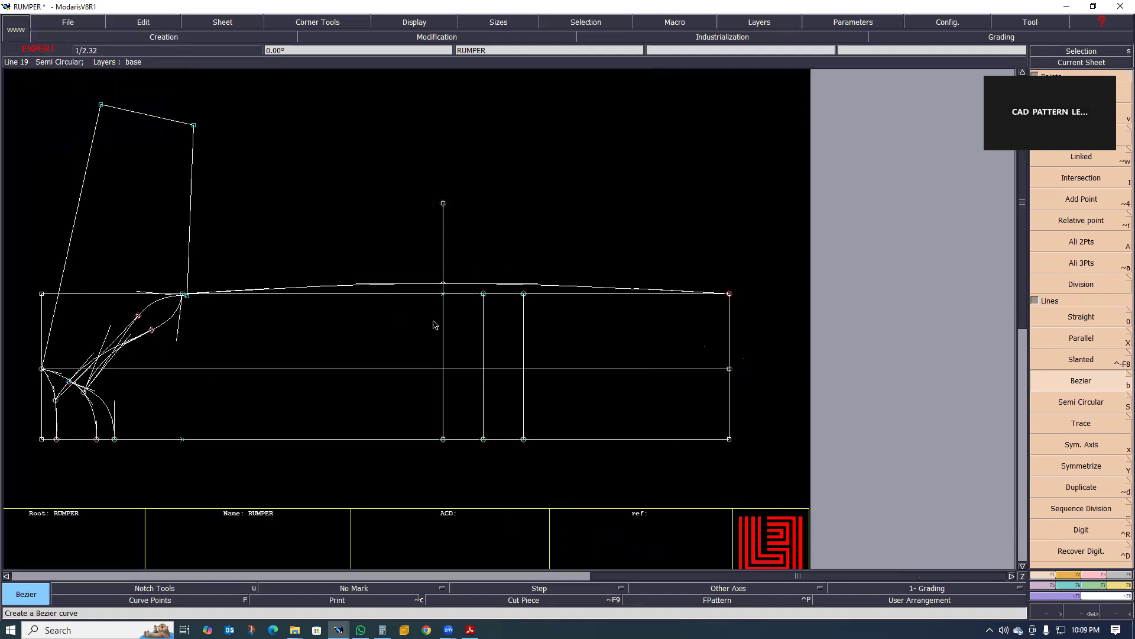
key("Delete")
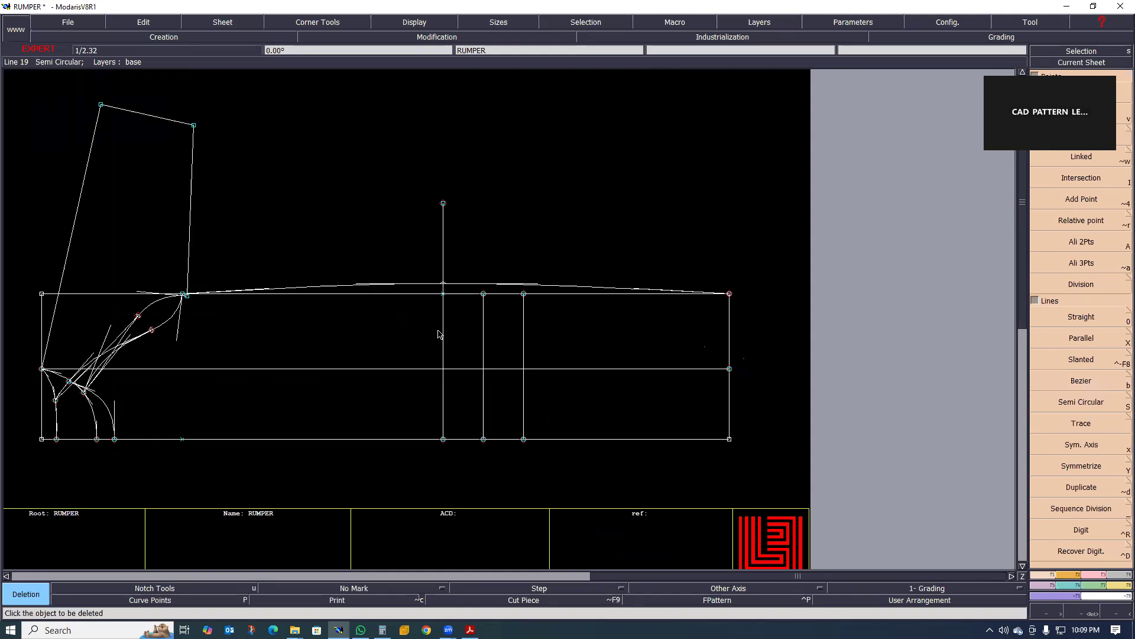
key("Insert")
left_click(443, 284)
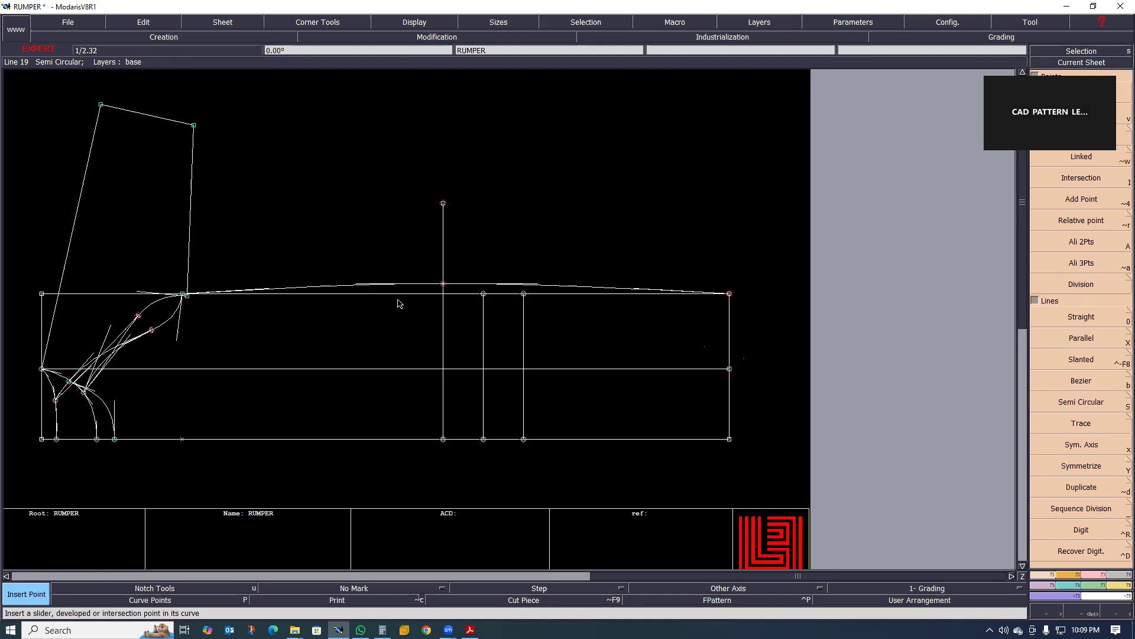
- Delete the block's straight upper edge, leaving the curved side seam
key("Delete")
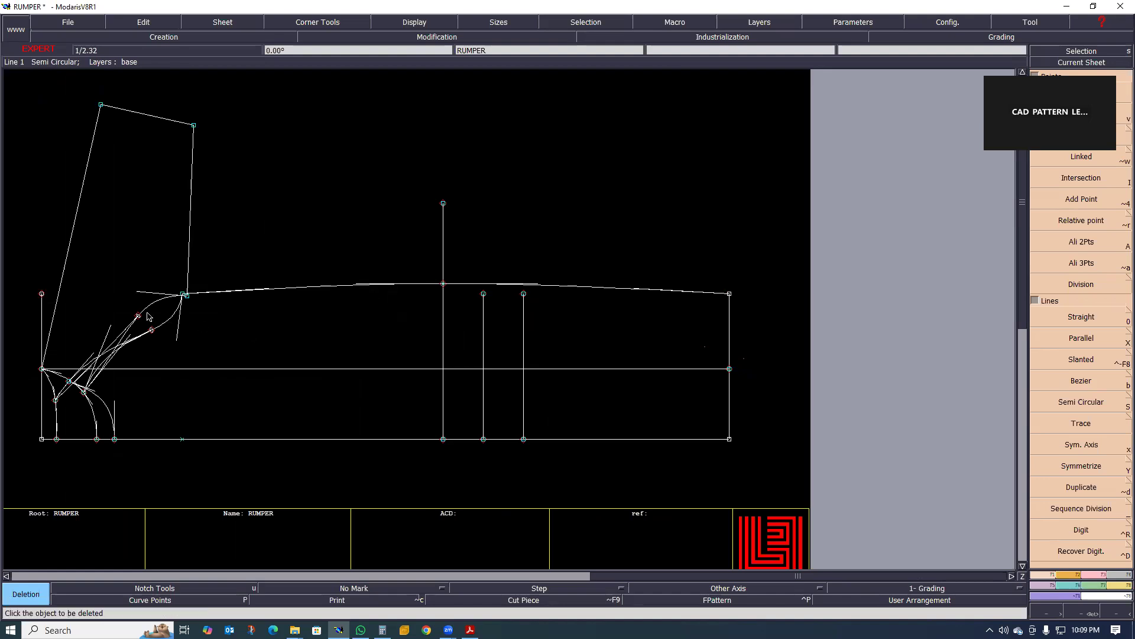
- Lengthen the third vertical guide line, at thigh level, past the curved side seam with Len.Str.Line
scroll(228, 308, "up", 1)
scroll(355, 313, "down", 1)
scroll(414, 316, "up", 1)
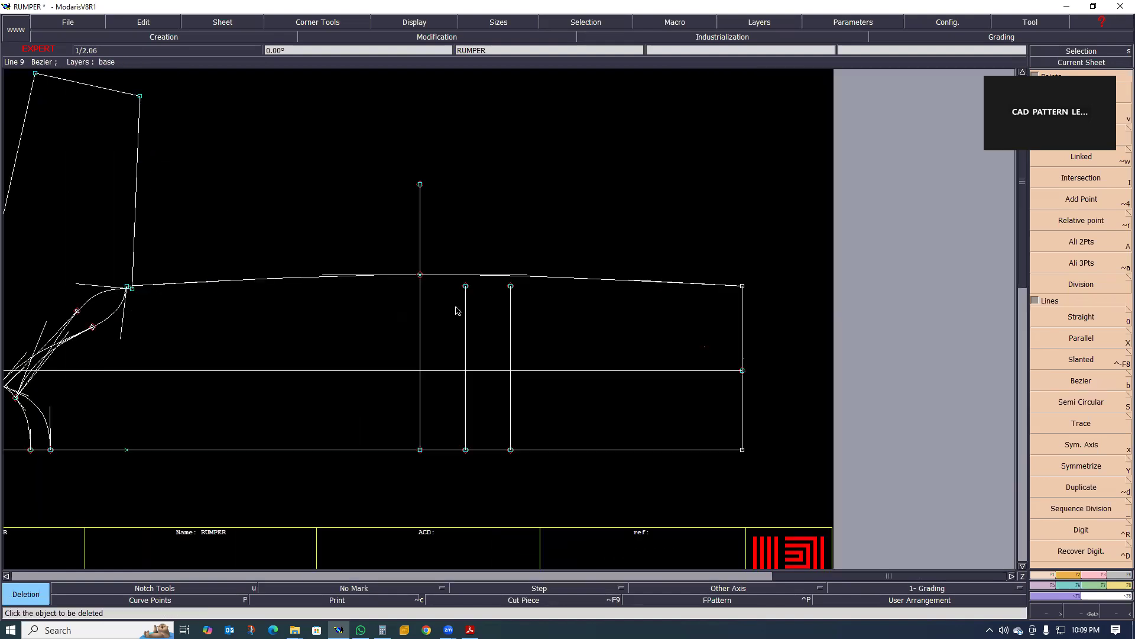
scroll(528, 315, "up", 1)
scroll(527, 313, "down", 2)
scroll(527, 373, "up", 1)
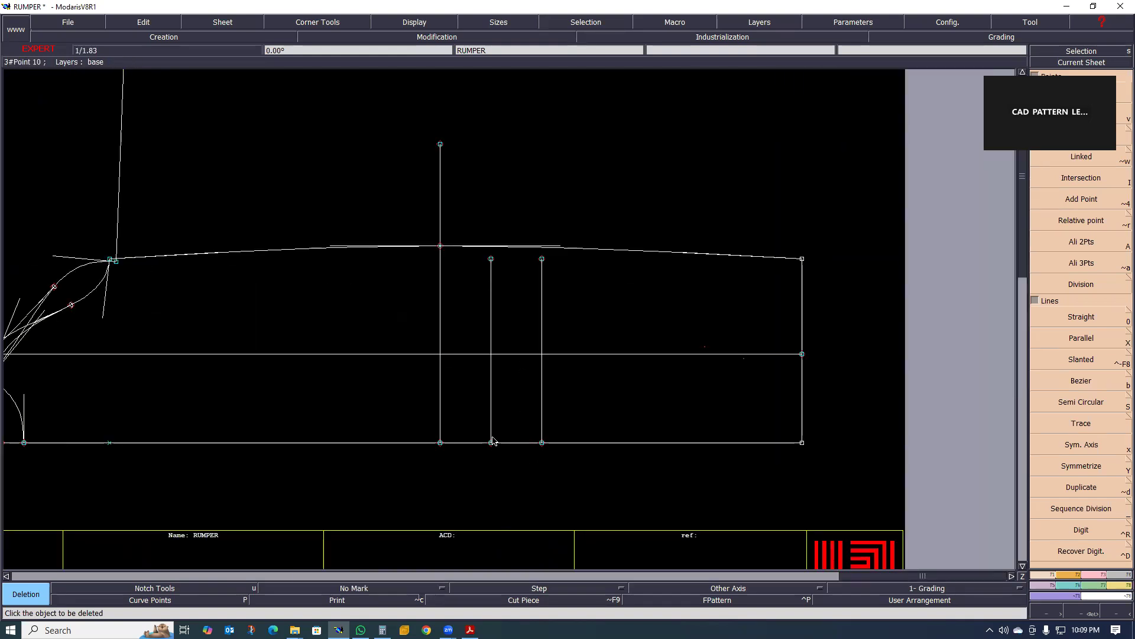
scroll(491, 447, "up", 1)
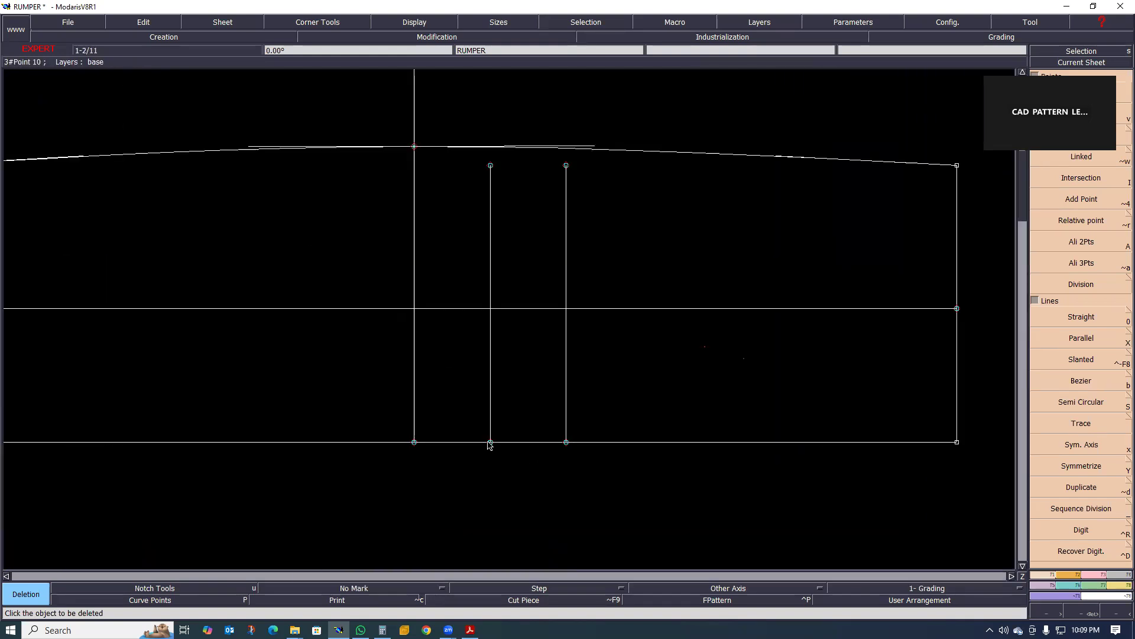
key("l")
left_click(566, 230)
left_click(576, 104)
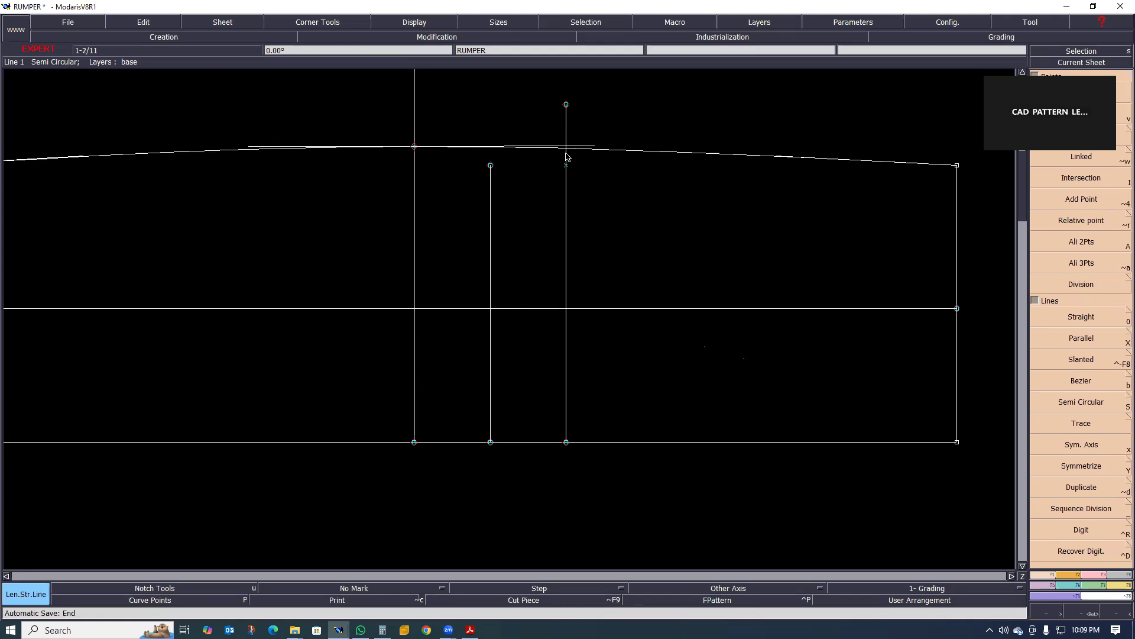
- Trim the lengthened thigh line to the curved side seam with Adjust 2 Lines
scroll(567, 157, "up", 2)
key("Delete")
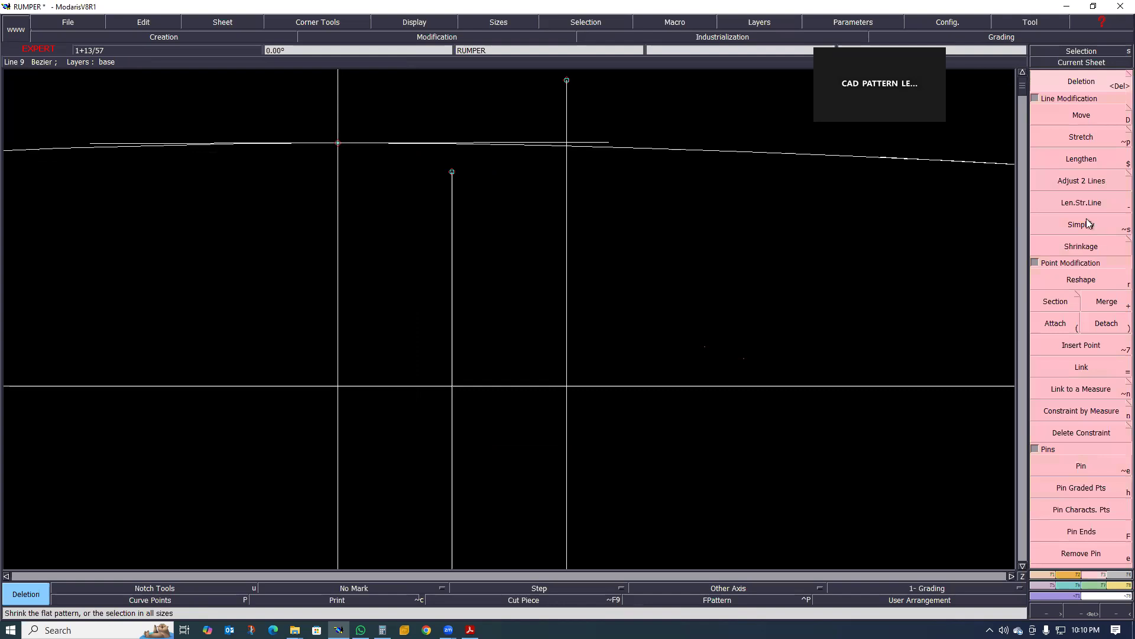
left_click(1082, 180)
left_click(569, 193)
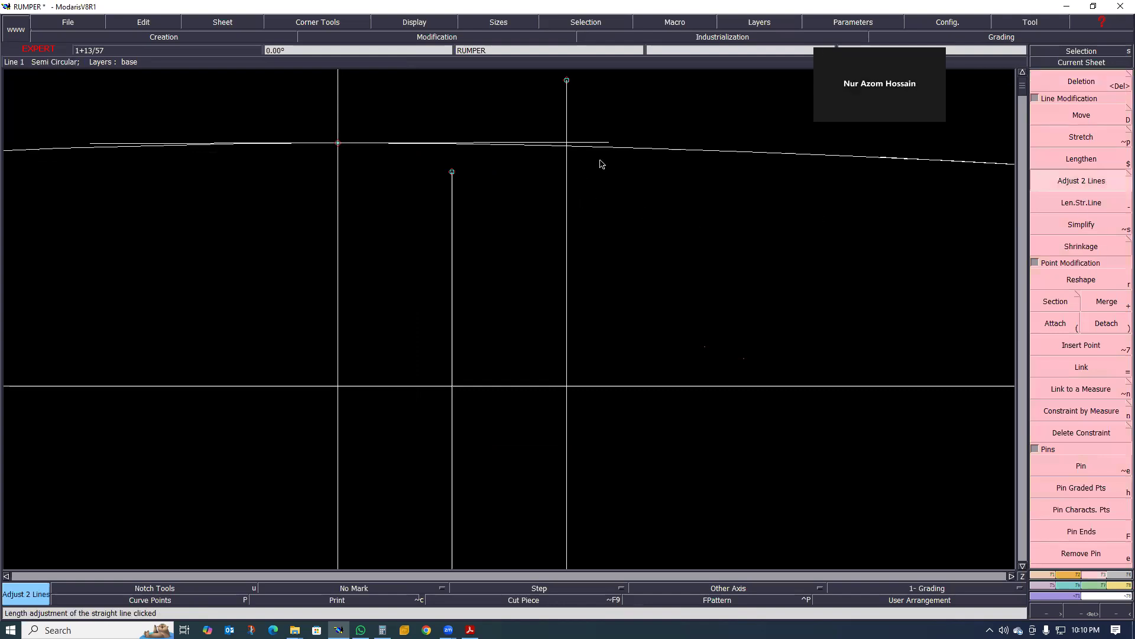
left_click(626, 150)
scroll(568, 161, "down", 2)
scroll(572, 211, "up", 2)
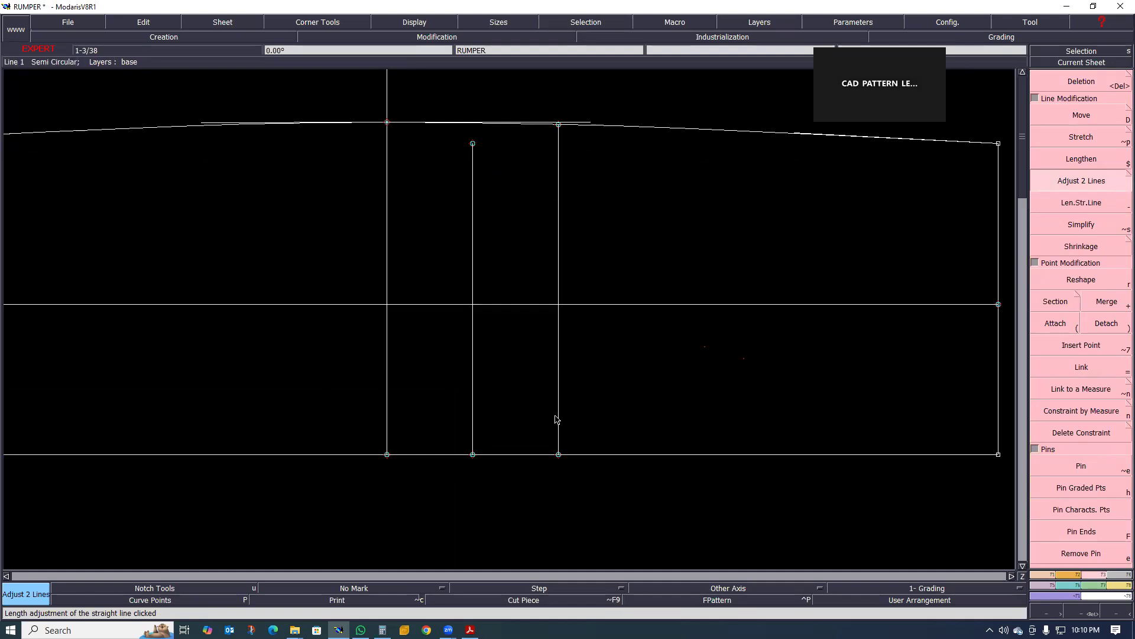
- Switch to the PDF measurement chart and look up the size 74 thigh at crotch value, checking its position on the garment sketch
left_click(470, 629)
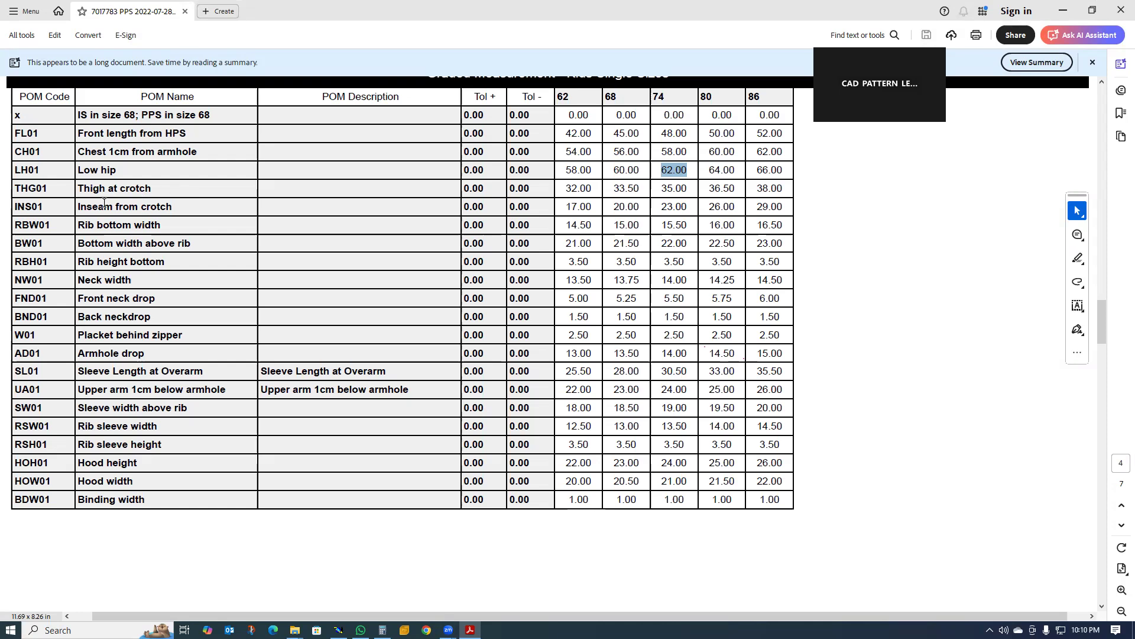
scroll(349, 417, "up", 5)
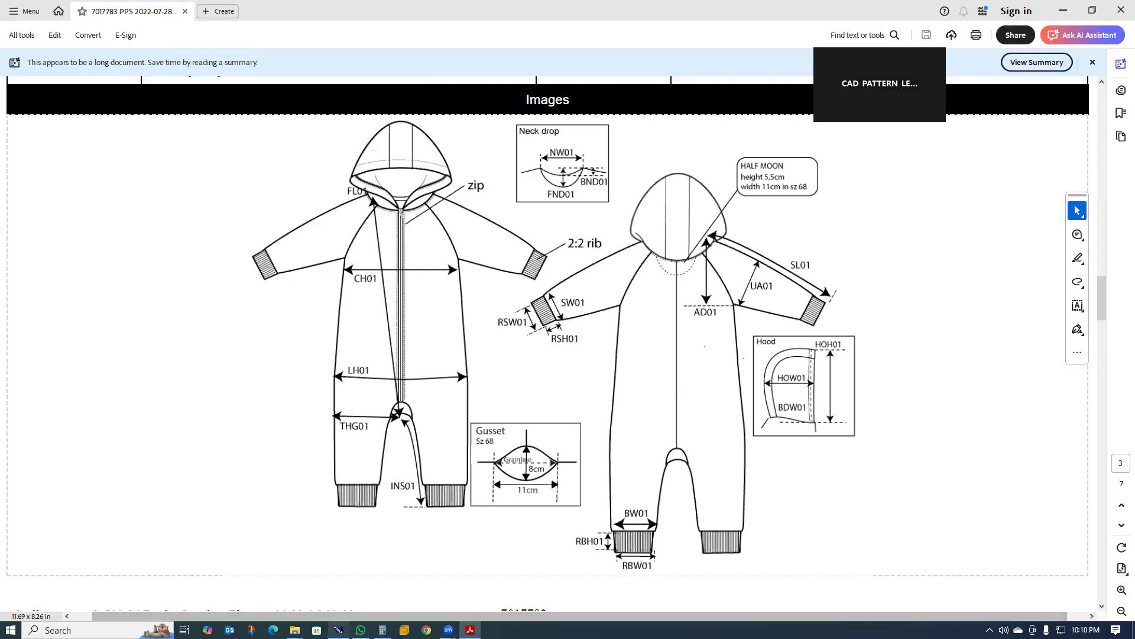
scroll(431, 507, "down", 7)
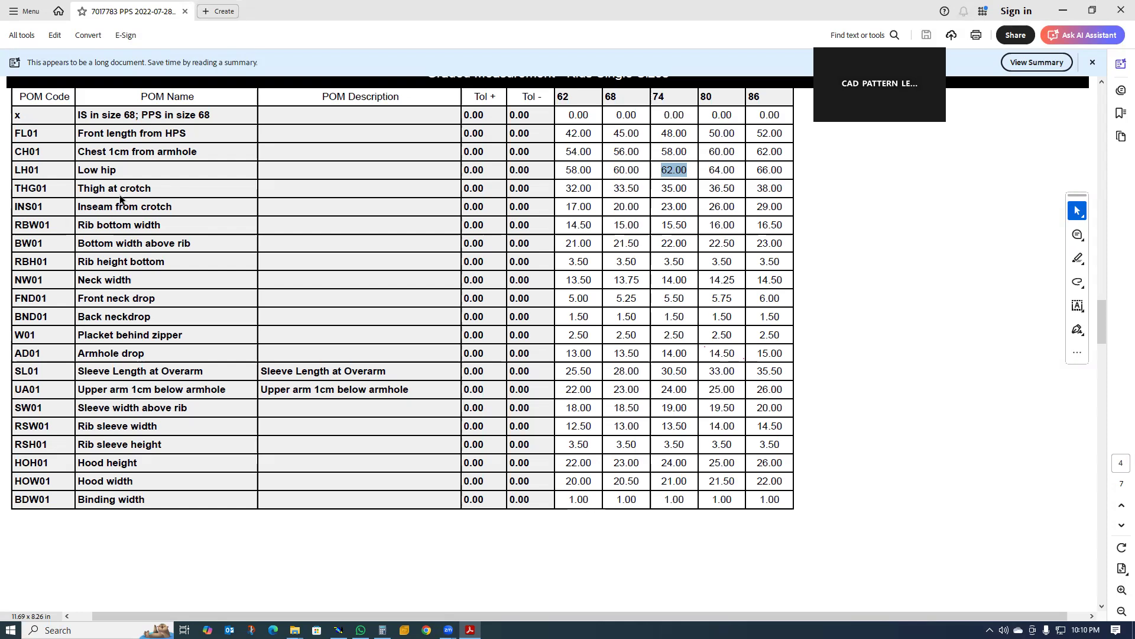
left_click_drag(693, 191, 663, 194)
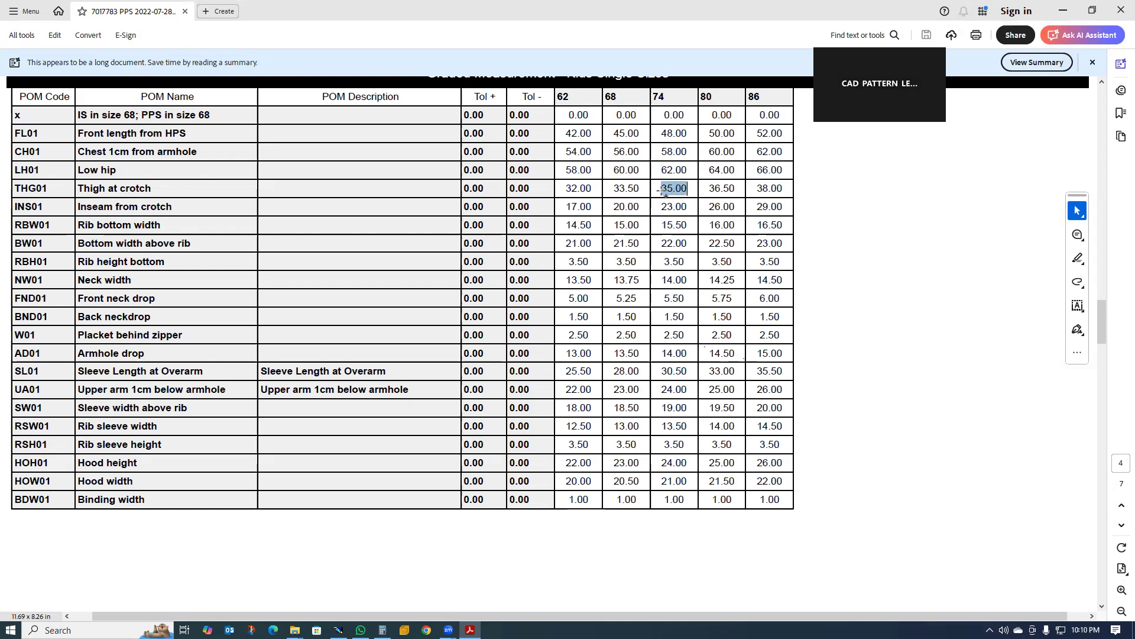
- Return to Modaris and measure the thigh line's length between the block's lower edge and the side seam
left_click(338, 629)
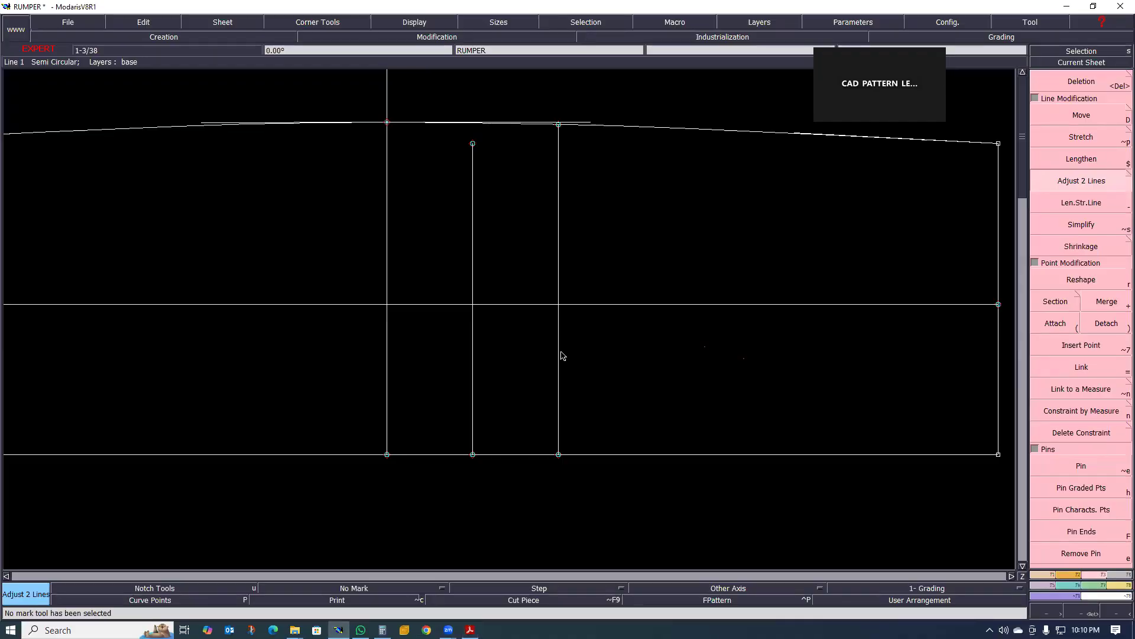
key("l")
left_click(561, 356)
right_click(702, 346)
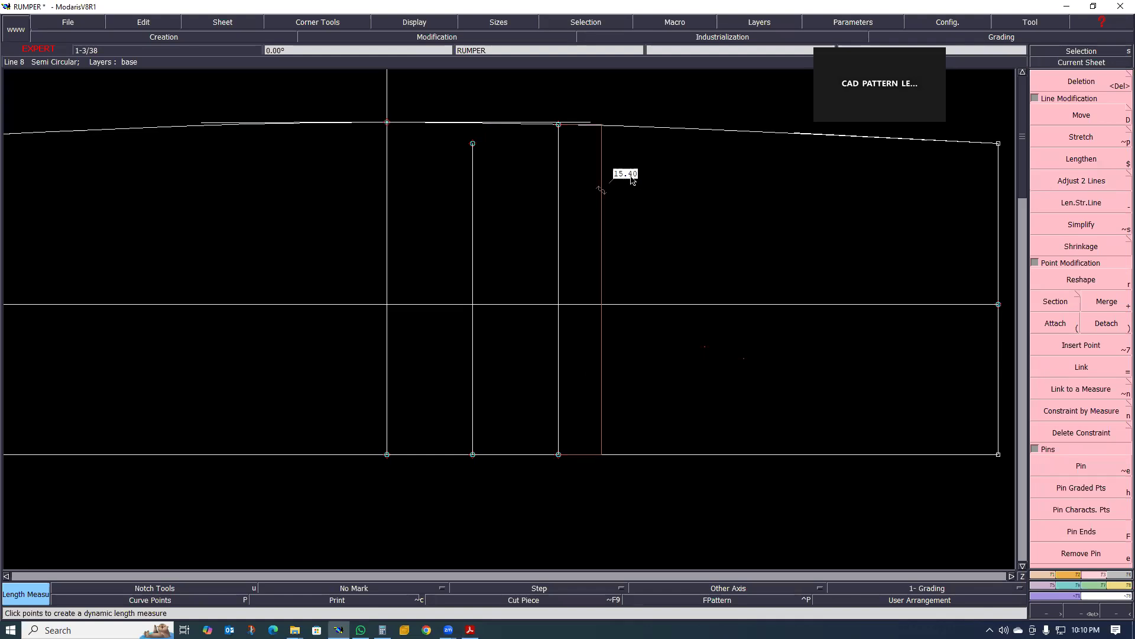
scroll(494, 349, "down", 5)
scroll(531, 302, "up", 3)
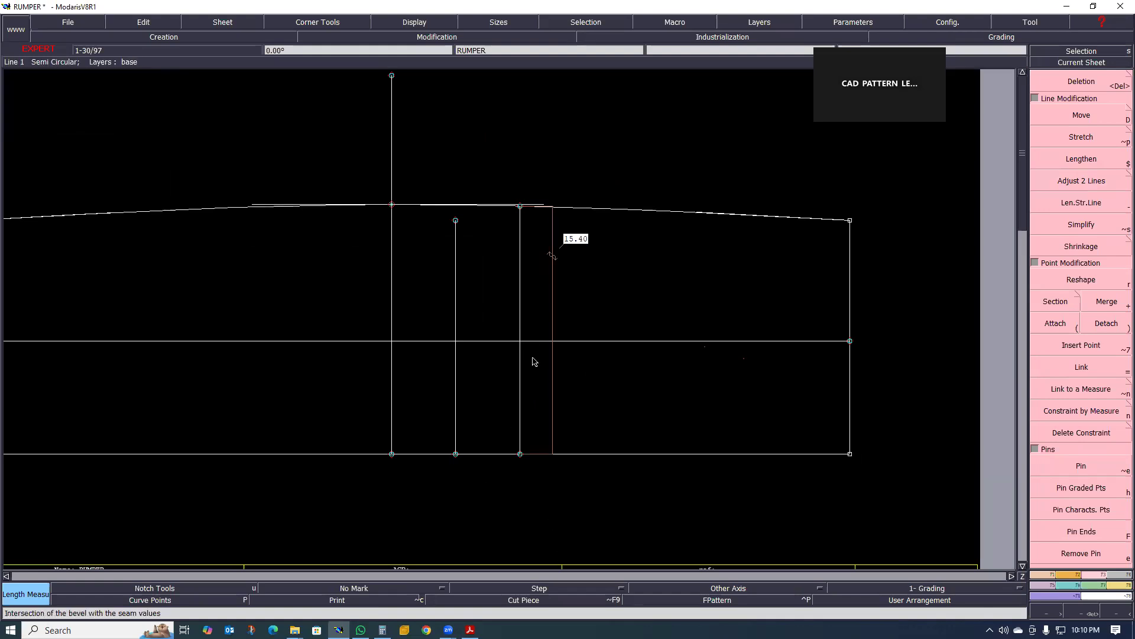
scroll(520, 332, "down", 4)
scroll(512, 390, "up", 3)
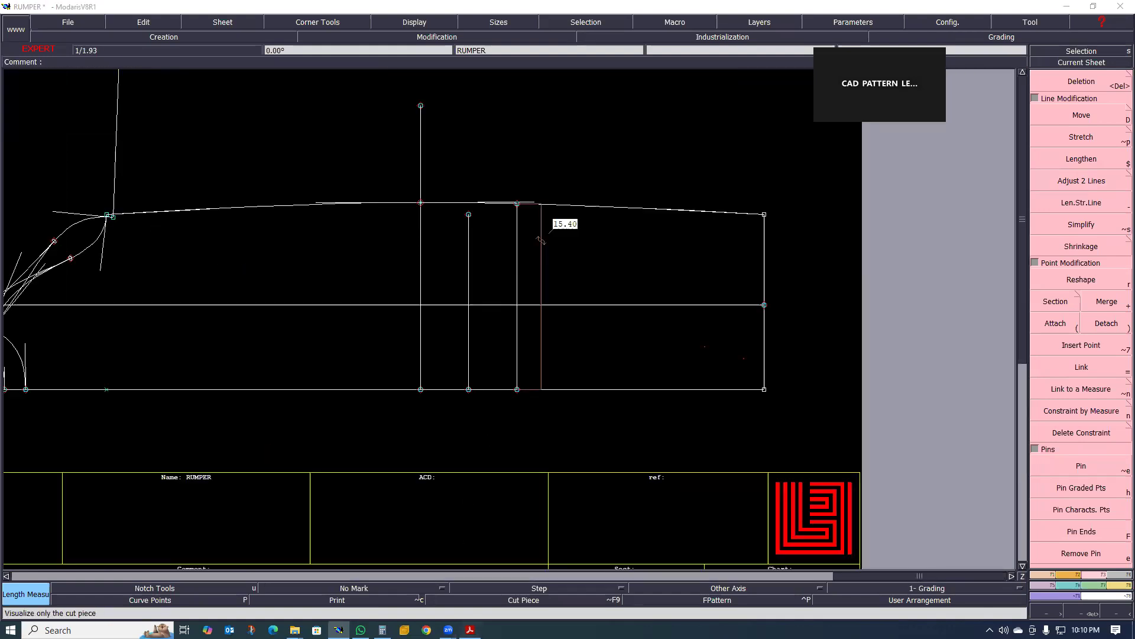
- Switch to the PDF and examine the size 74 thigh at crotch value and how THG01 runs to the gusset on the enlarged sketch
left_click(470, 630)
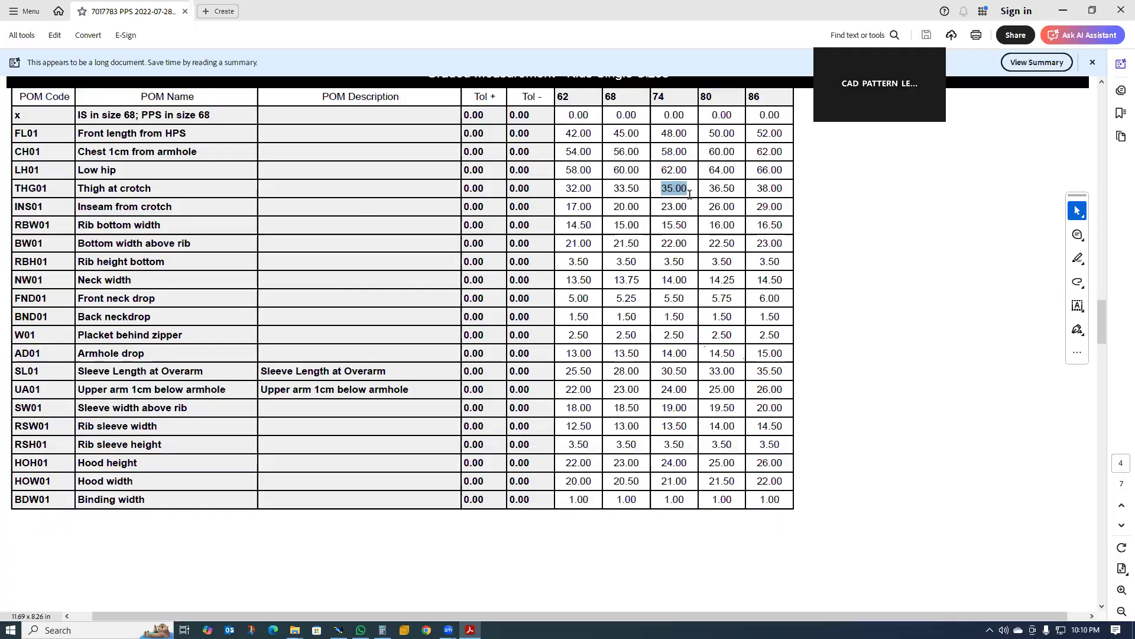
left_click_drag(688, 188, 660, 181)
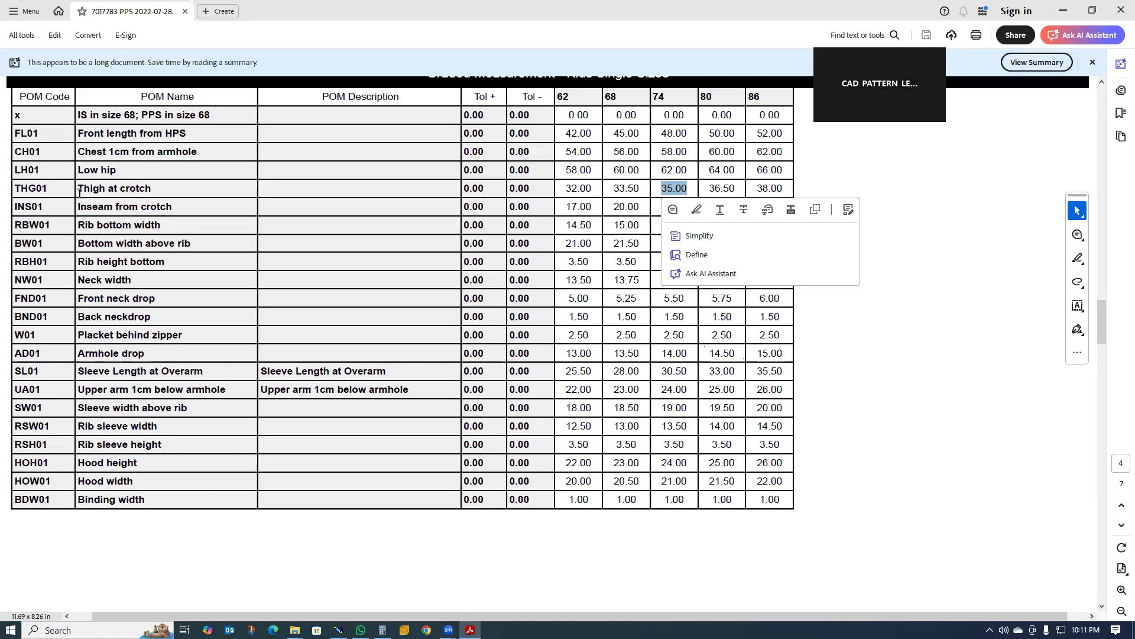
scroll(387, 308, "up", 3)
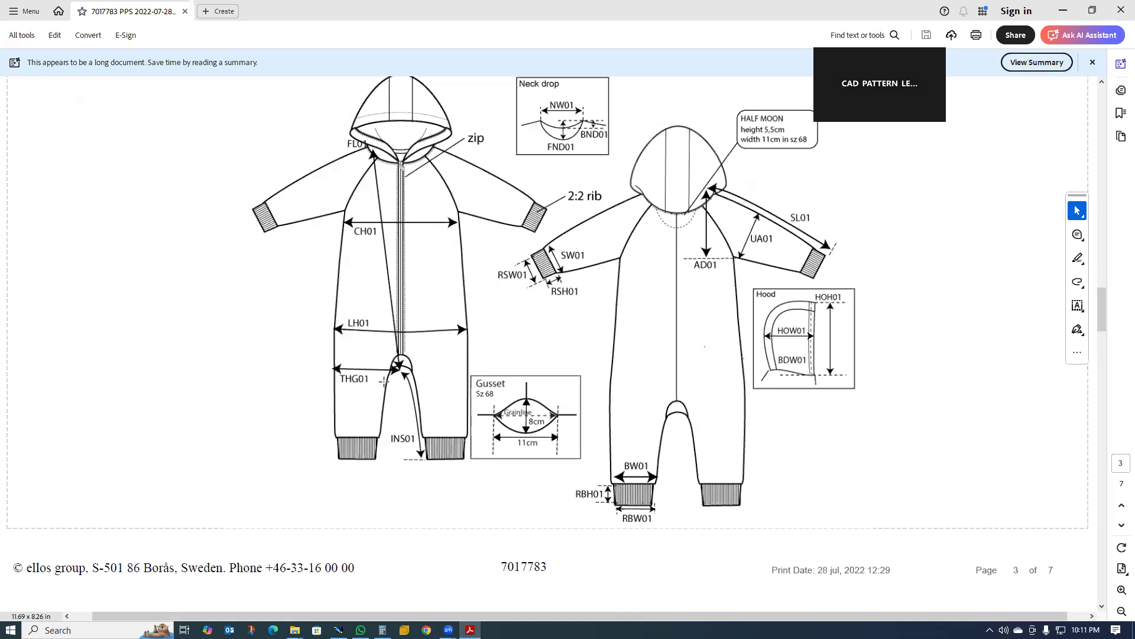
scroll(386, 393, "up", 2)
scroll(395, 407, "down", 1)
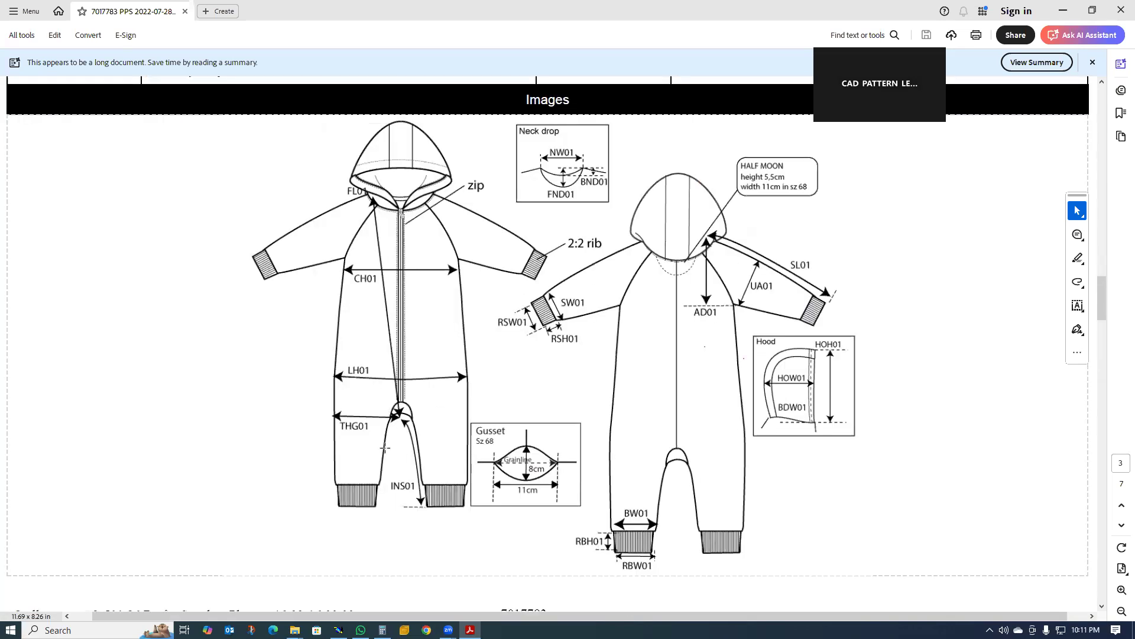
scroll(385, 448, "up", 1, "ctrl")
scroll(368, 441, "up", 1, "ctrl")
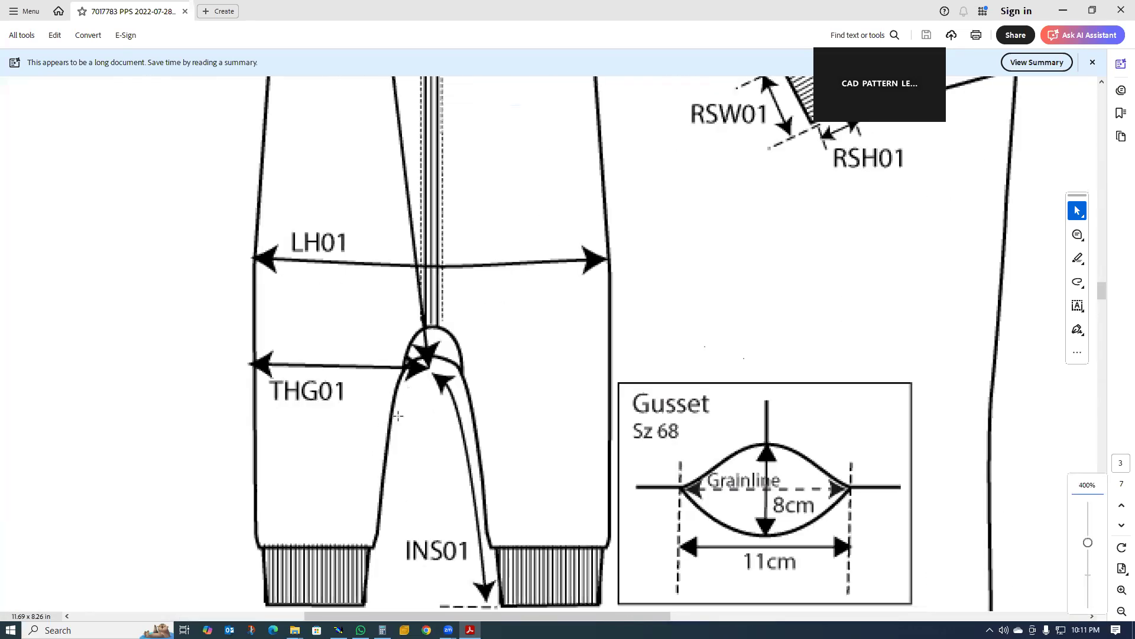
scroll(399, 413, "up", 1)
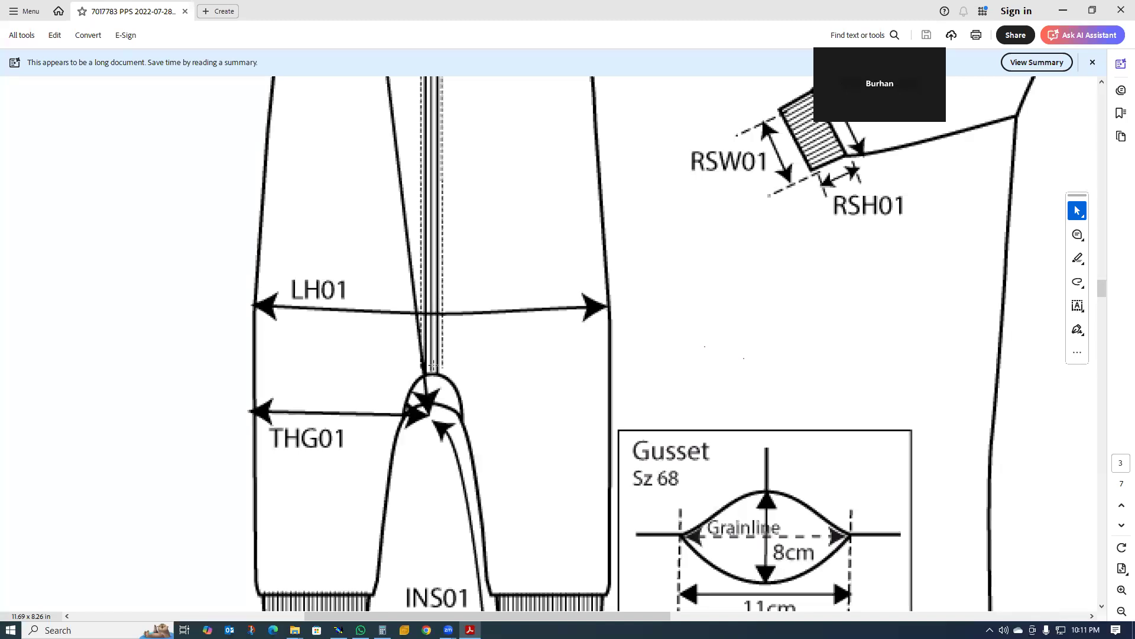
scroll(414, 435, "up", 1)
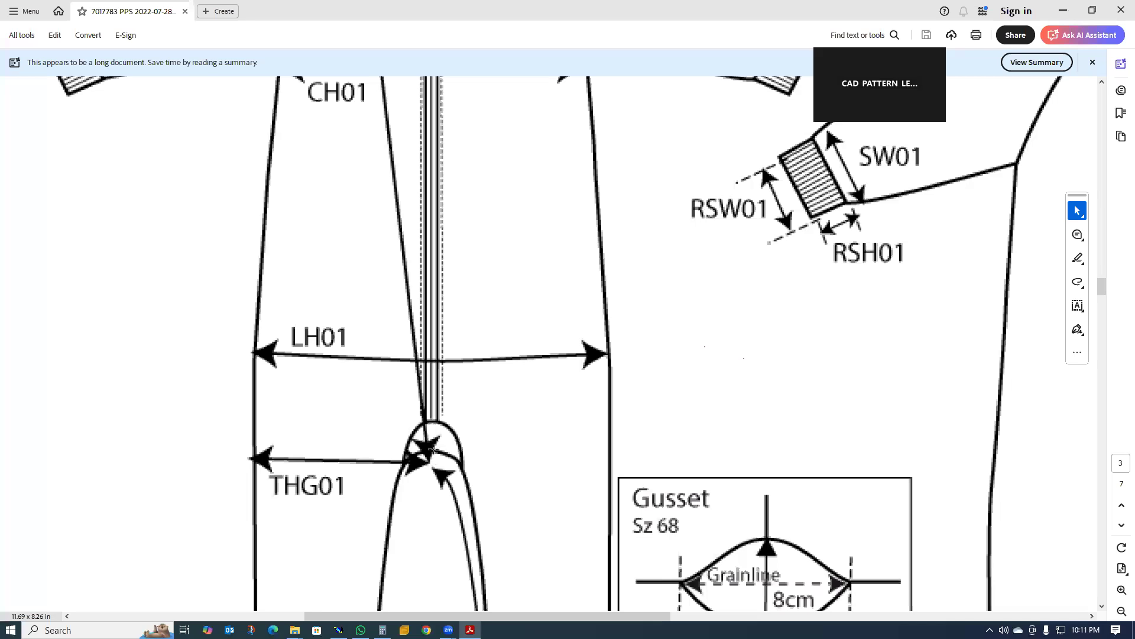
scroll(433, 450, "down", 2)
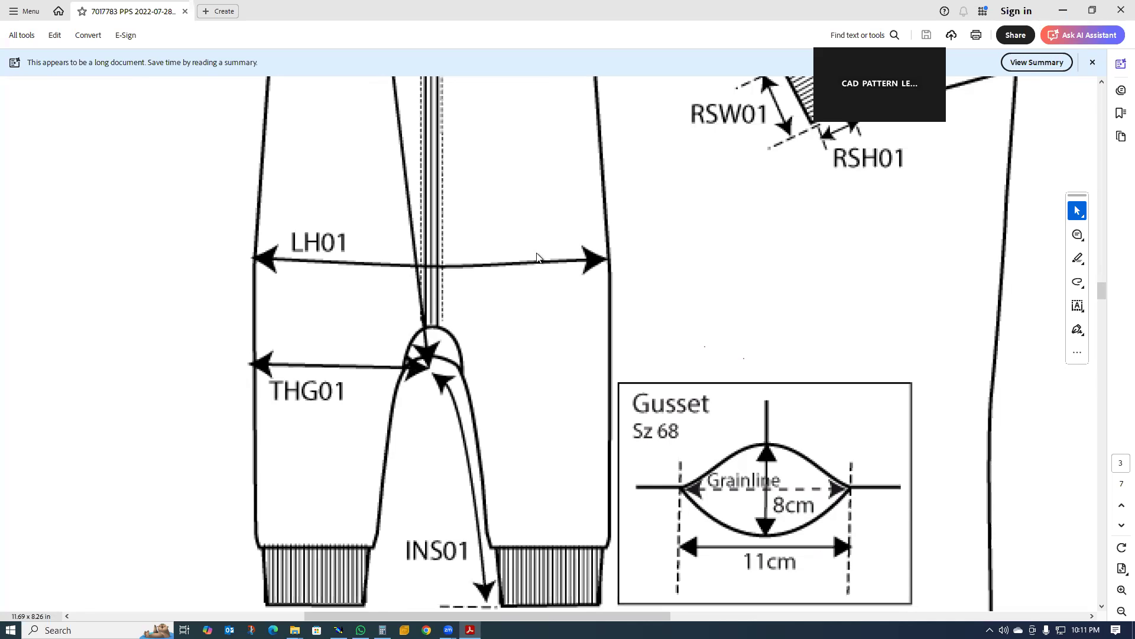
- Return to Modaris and lengthen the thigh line 2 cm beyond the side seam with Len.Str.Line
key("alt+Tab")
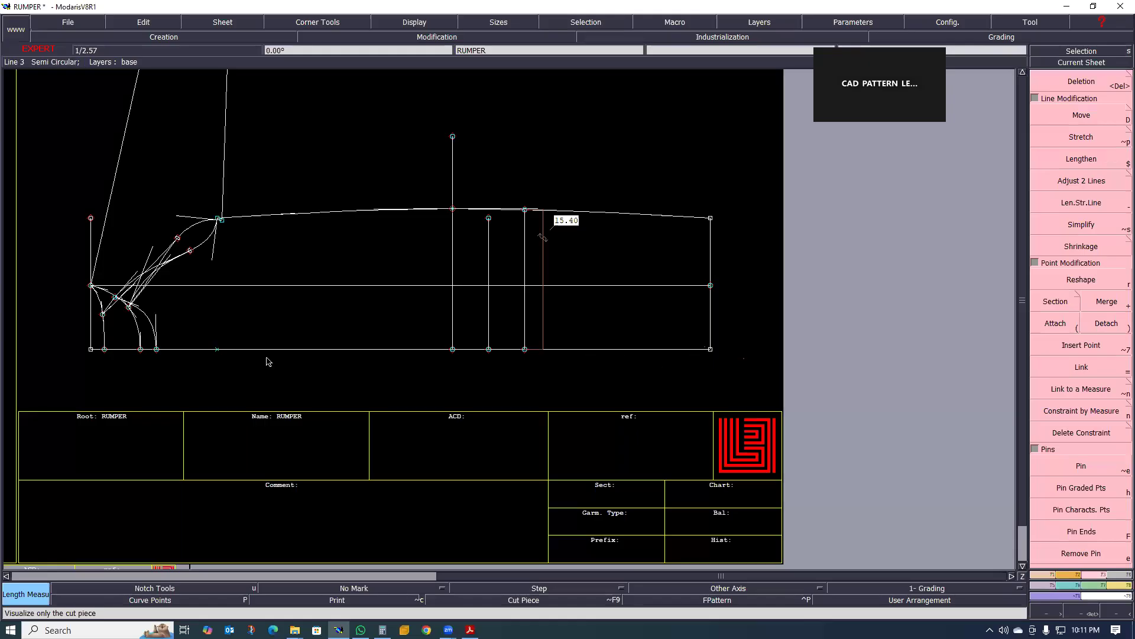
scroll(535, 254, "up", 1)
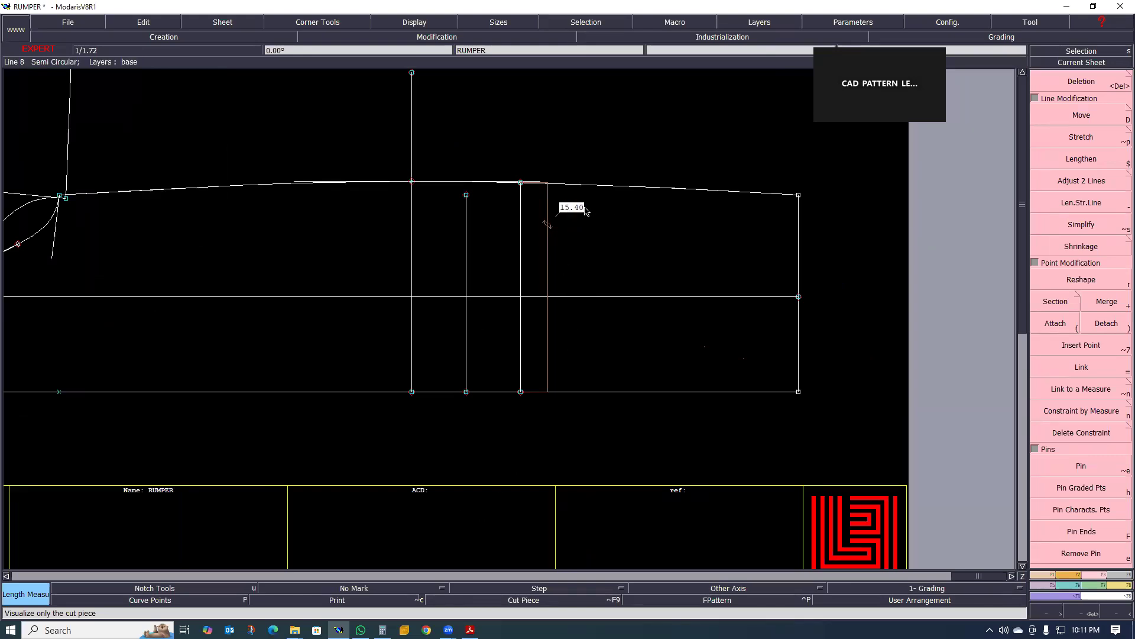
scroll(556, 216, "down", 1)
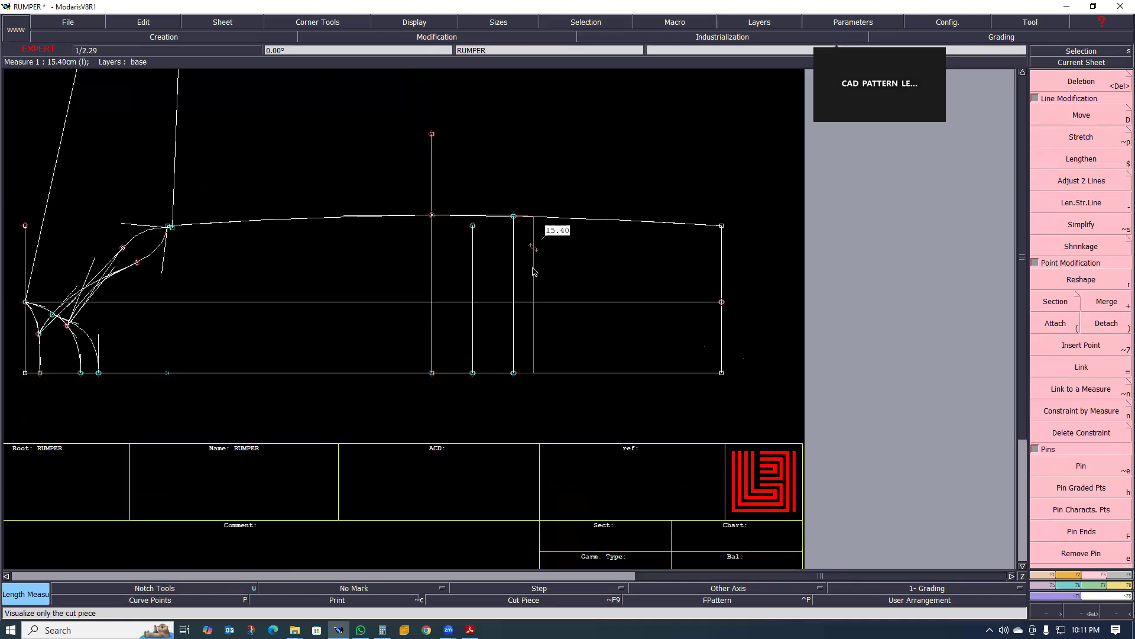
scroll(533, 271, "up", 1)
scroll(509, 262, "down", 1)
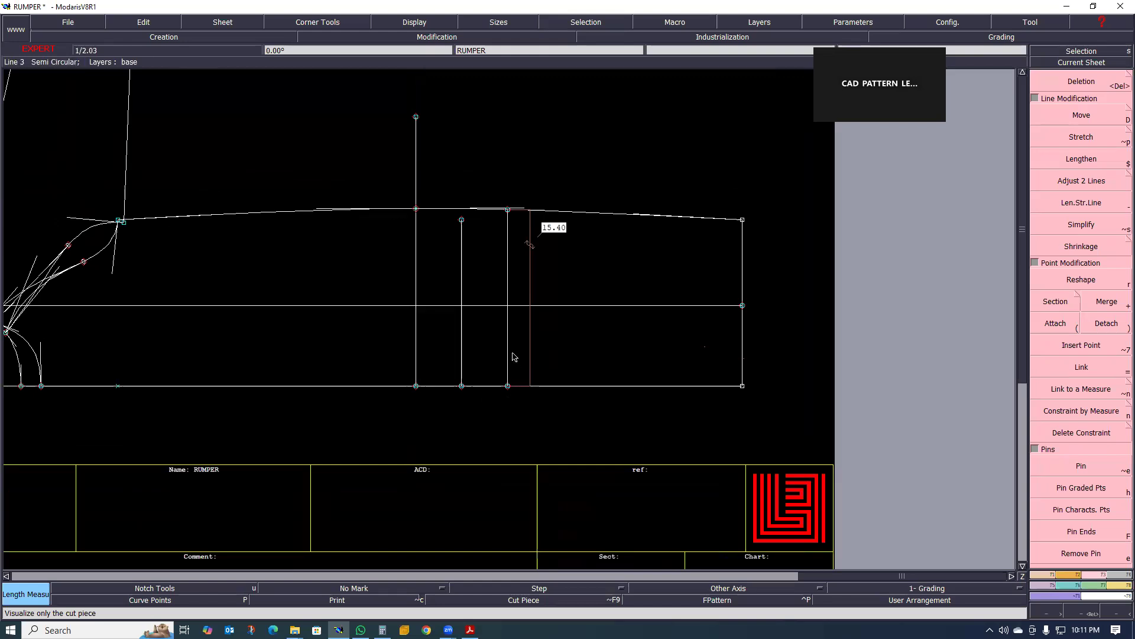
scroll(511, 314, "down", 2)
scroll(466, 308, "up", 1)
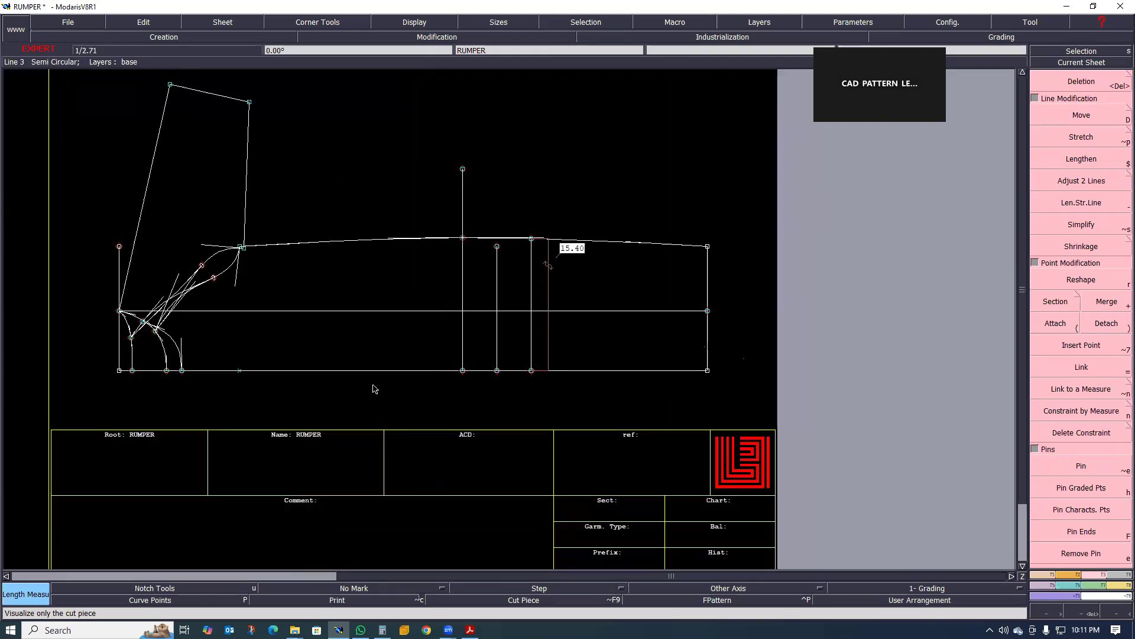
scroll(493, 354, "up", 1)
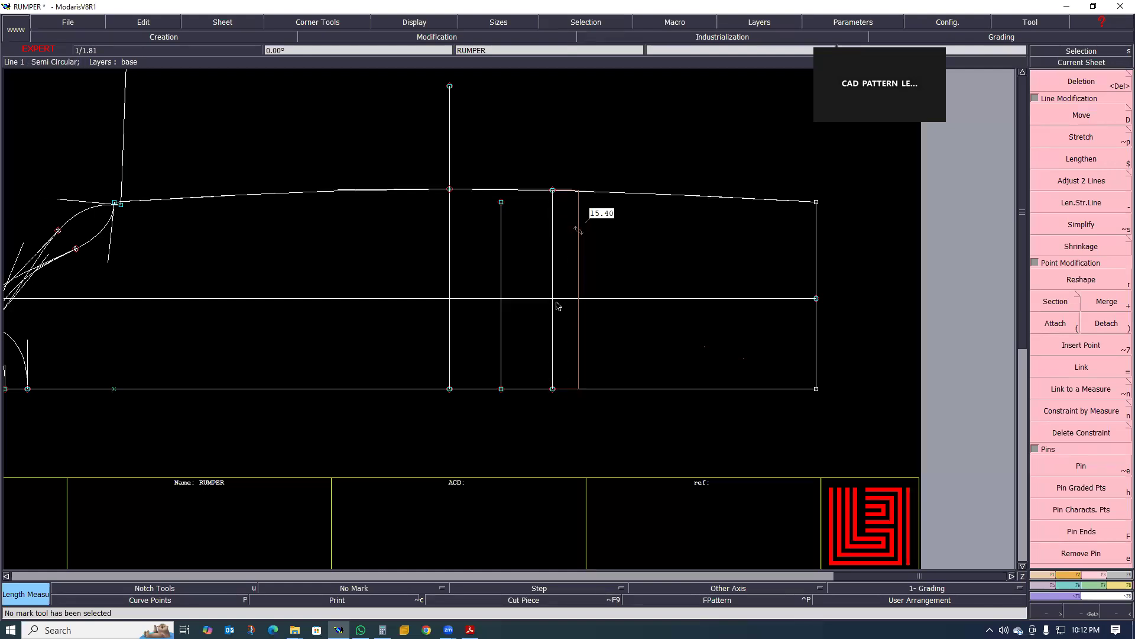
scroll(557, 306, "down", 2)
scroll(554, 258, "up", 2)
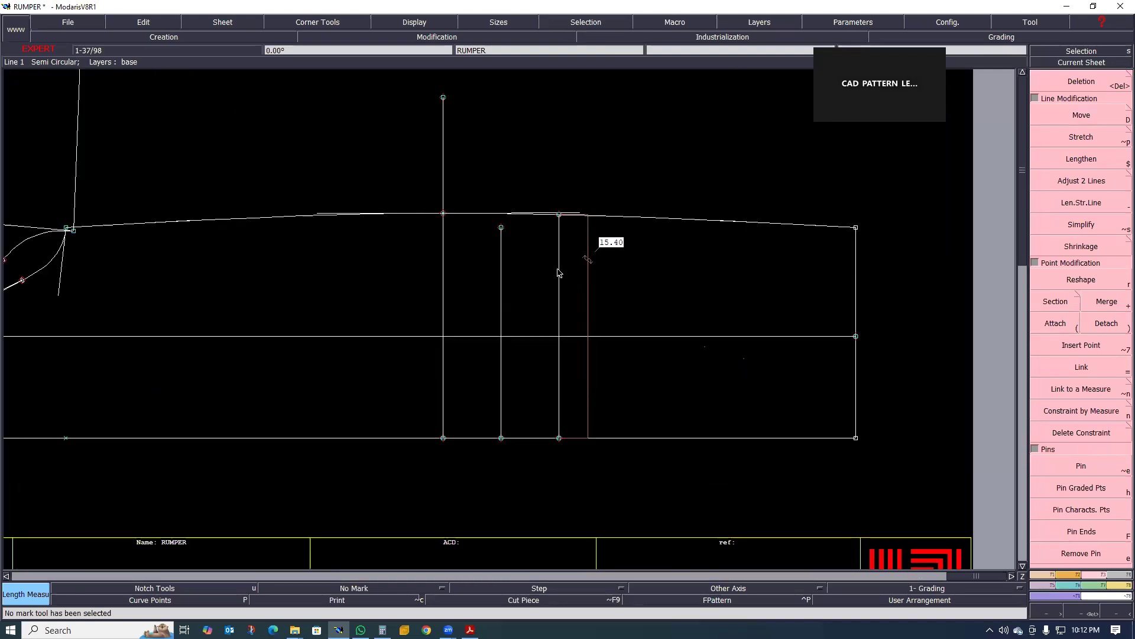
key("minus")
left_click(575, 207)
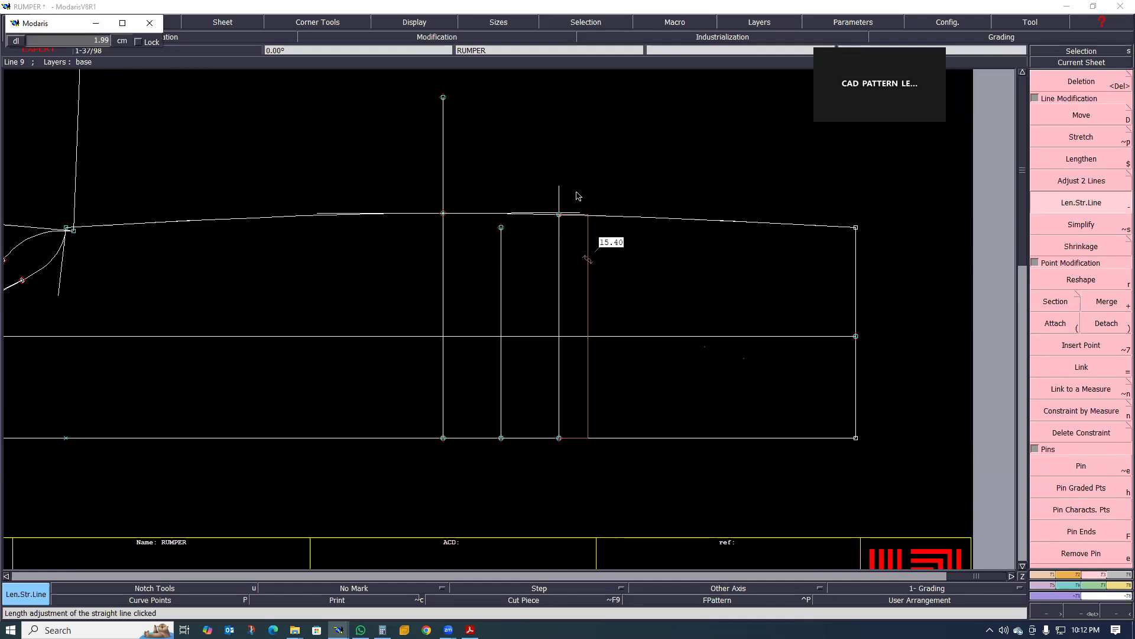
type("2")
key("Return")
scroll(464, 256, "down", 1)
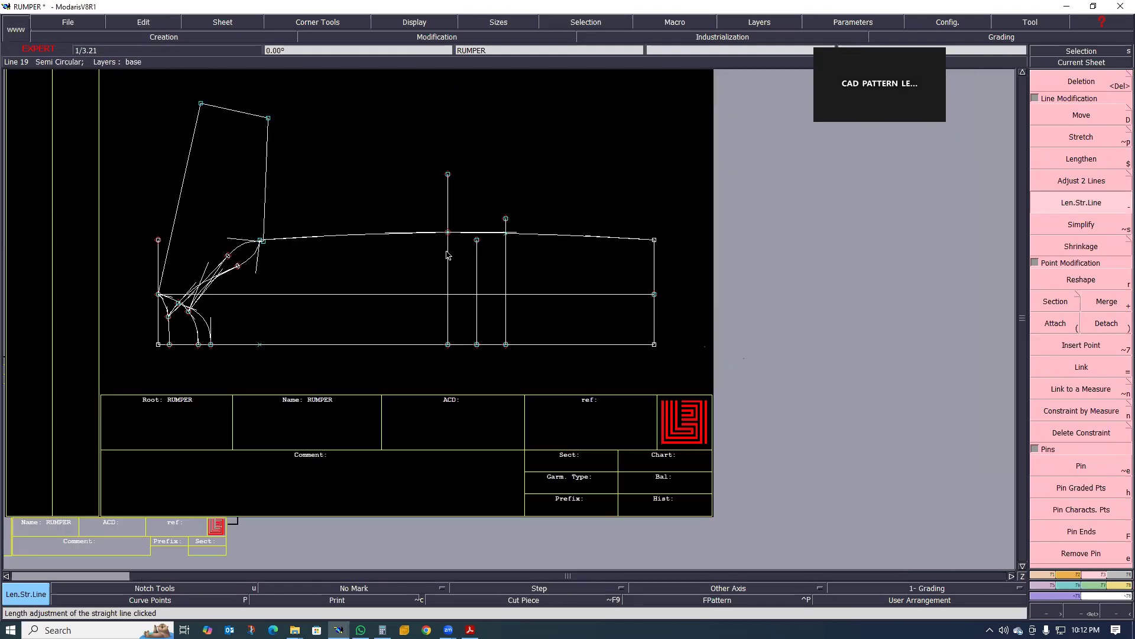
- Draw a new side seam Bezier from the underarm point through the hip line crossing and the thigh line's upper end, ending about 21 cm beyond
key("b")
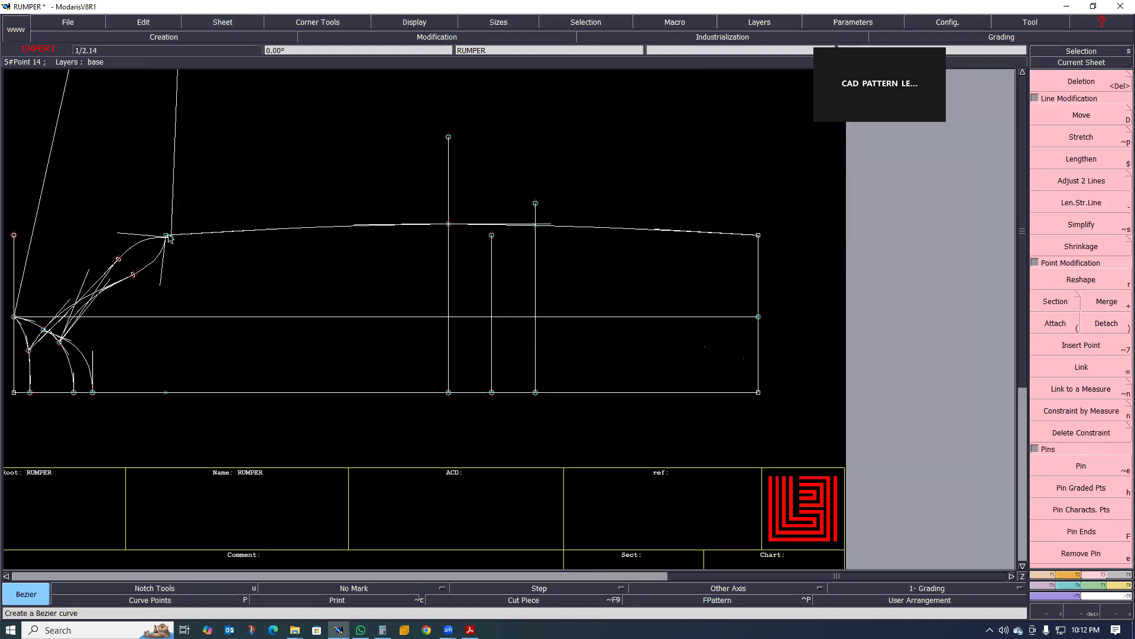
left_click(168, 236)
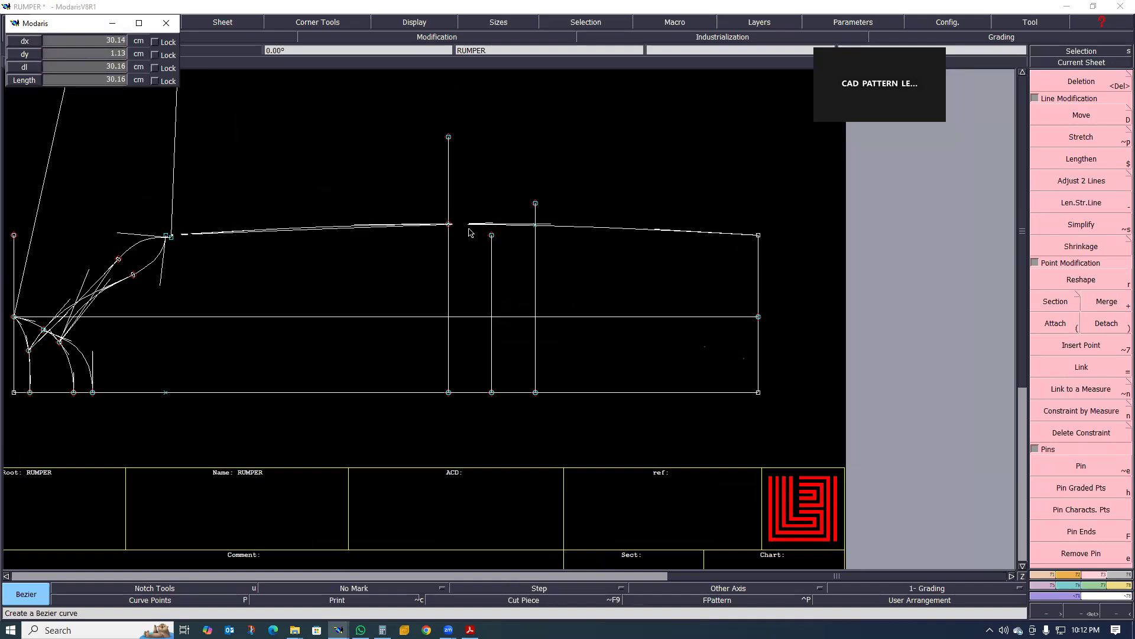
left_click(449, 224)
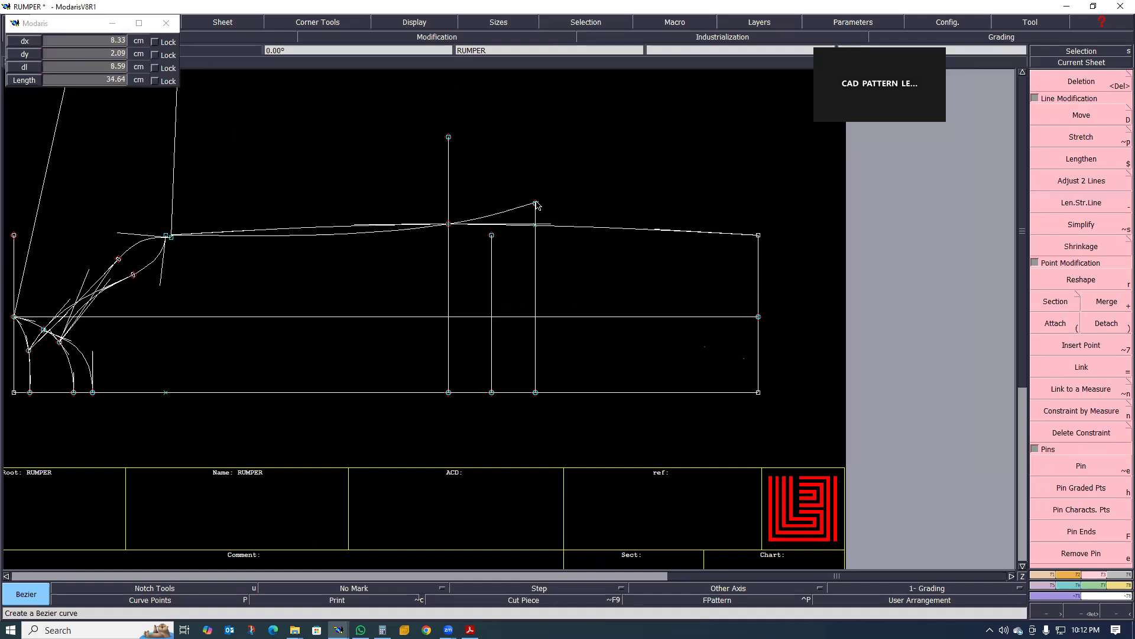
left_click(536, 203)
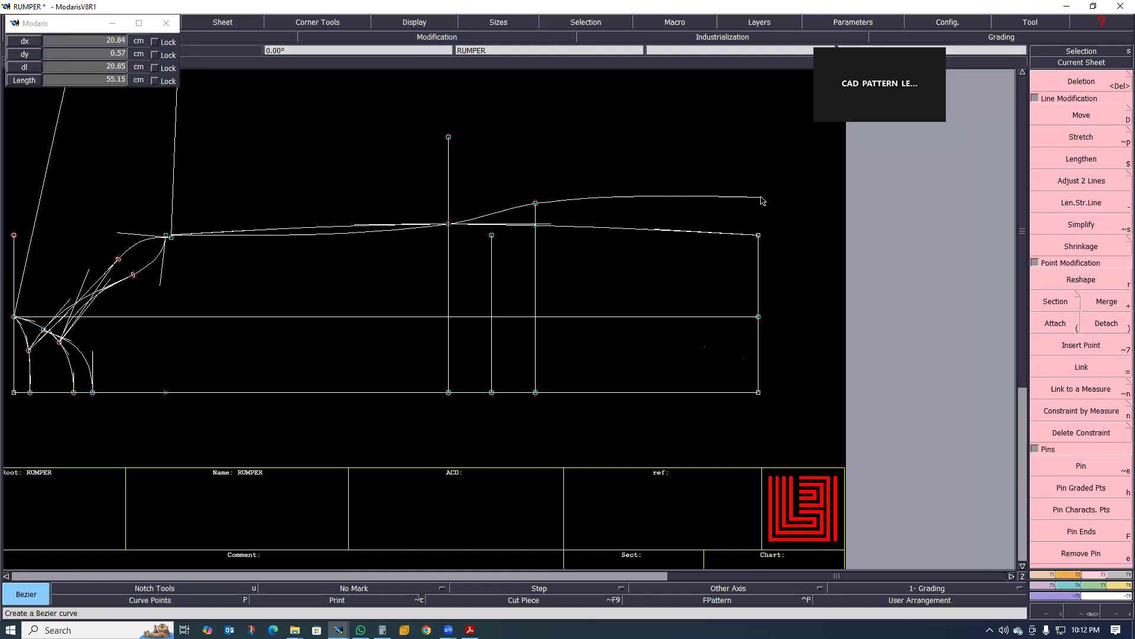
left_click(761, 195)
scroll(563, 223, "down", 2)
scroll(558, 228, "up", 1)
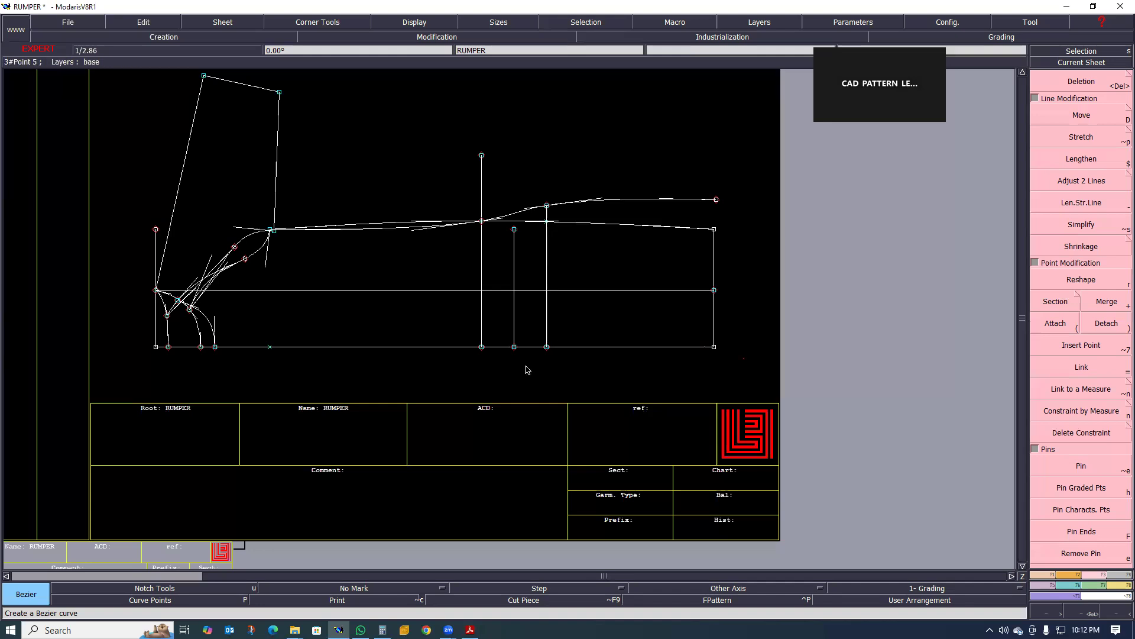
- Switch to the PDF and examine the garment sketch's side seam from CH01 through LH01 to THG01, and return to Modaris
key("alt+Tab")
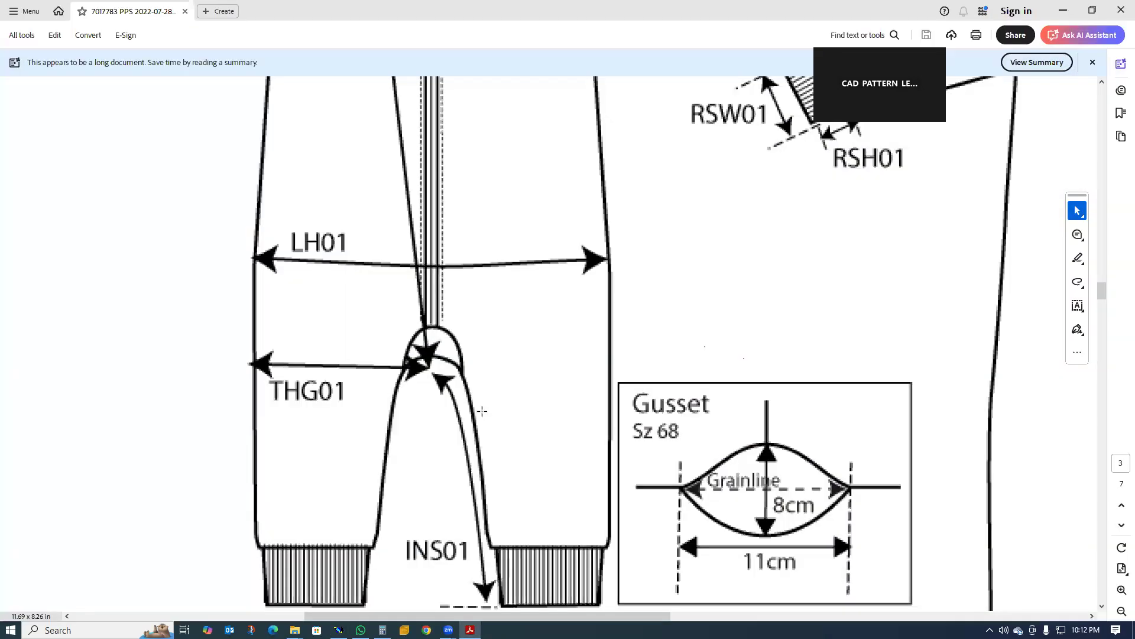
scroll(498, 397, "up", 2)
scroll(497, 382, "down", 1)
scroll(492, 380, "up", 1)
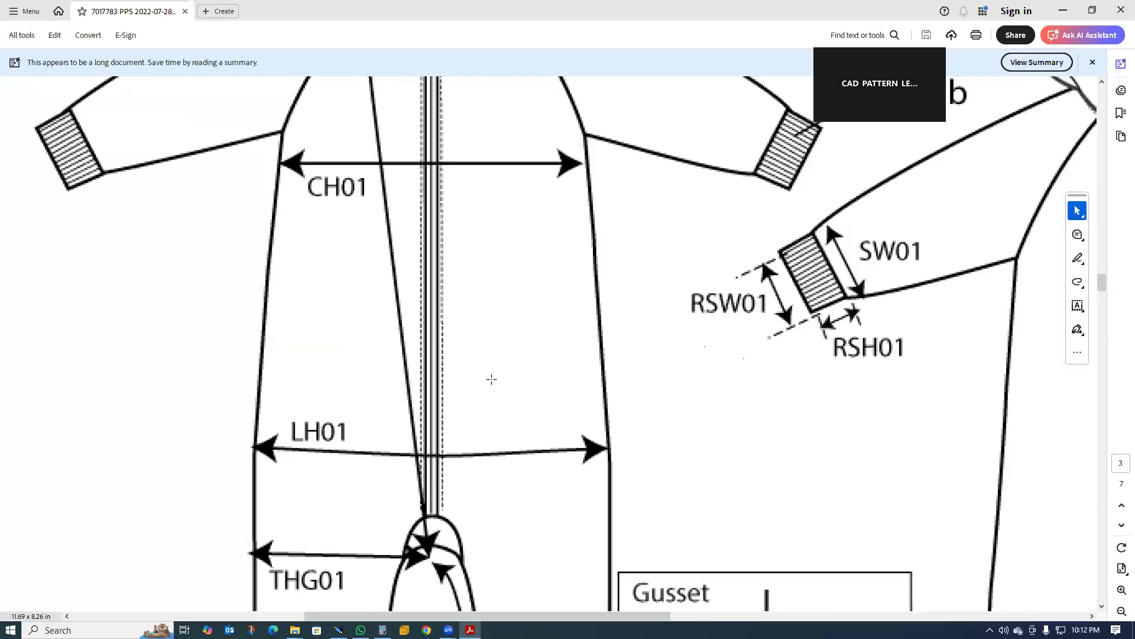
scroll(492, 377, "down", 2, "ctrl")
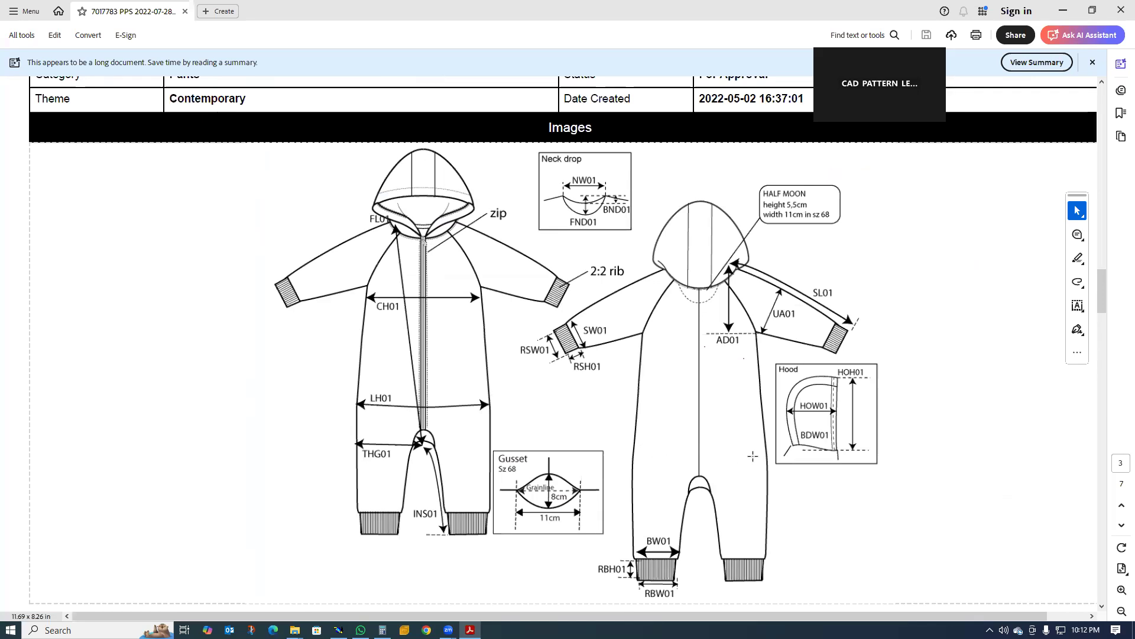
left_click(1063, 11)
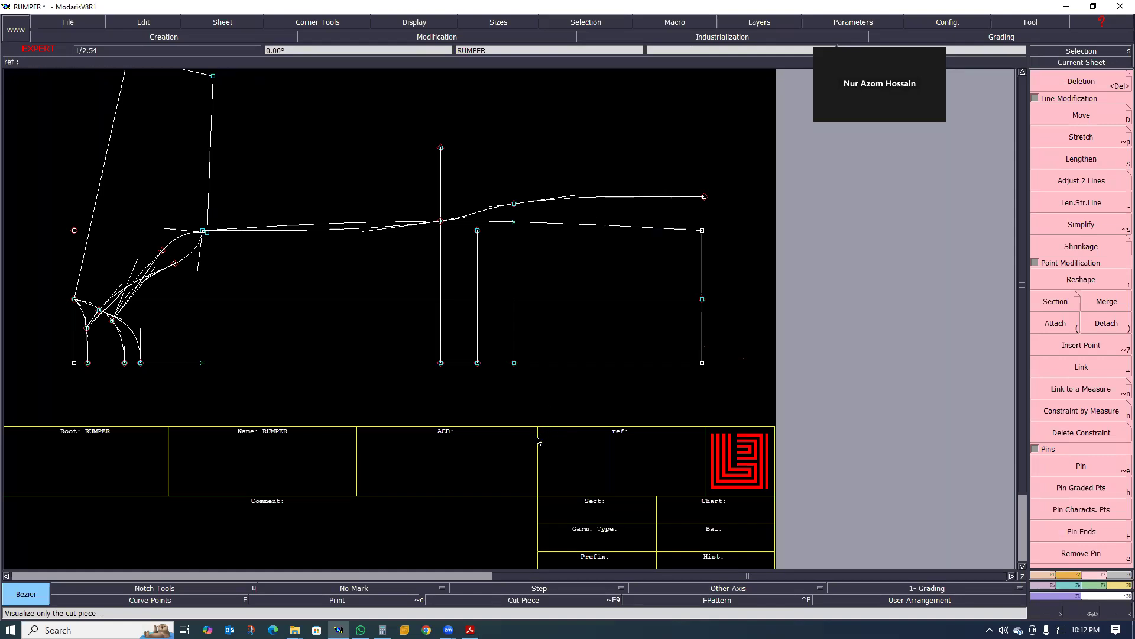
- Compare the crotch, gusset and THG01 positions on the PDF sketch with the vertical construction lines of the Modaris pattern
mouse_move(470, 630)
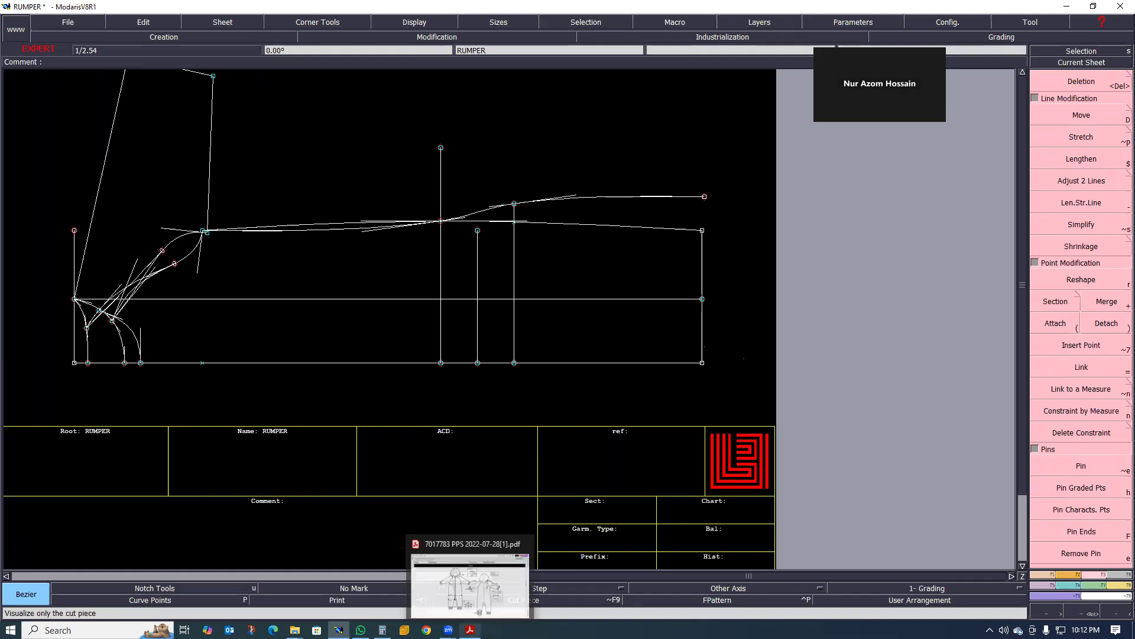
left_click(470, 583)
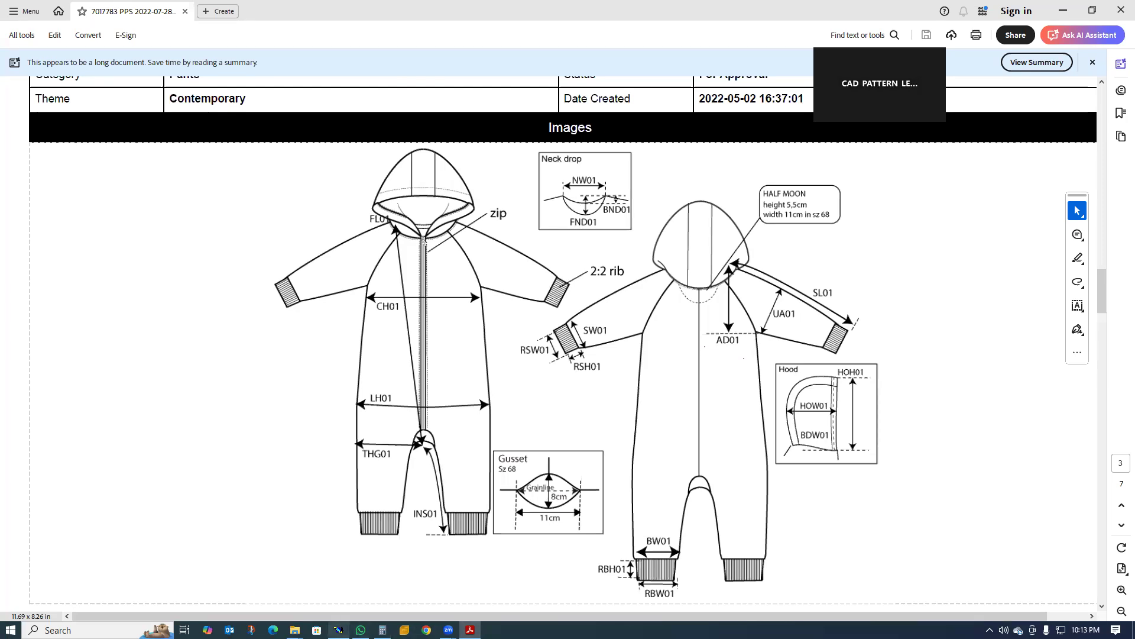
left_click(339, 630)
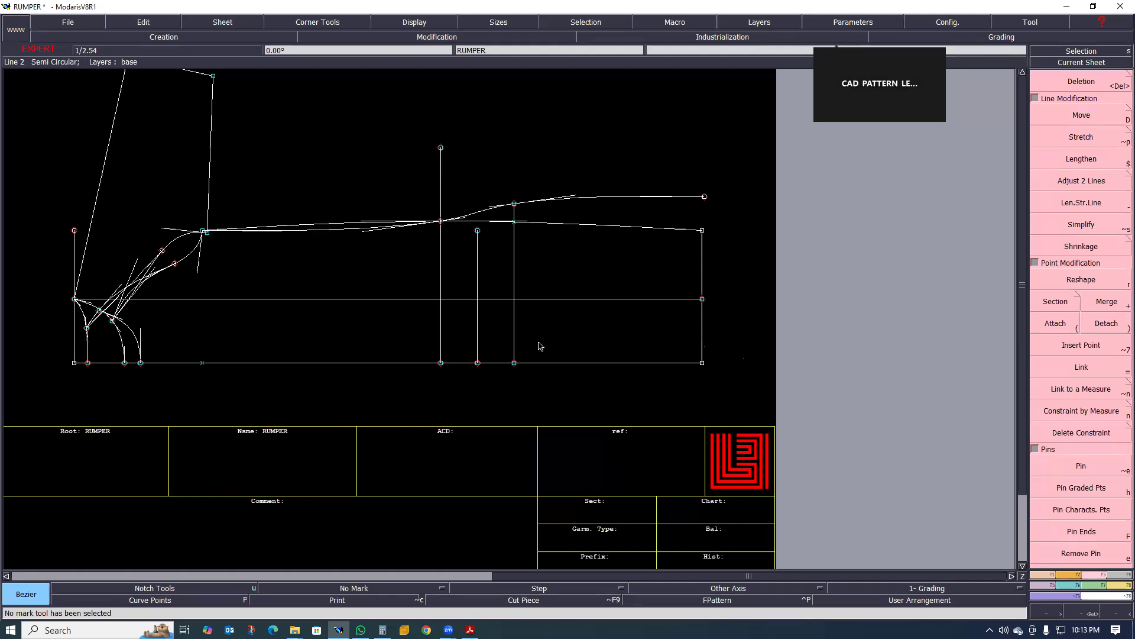
scroll(482, 338, "up", 1)
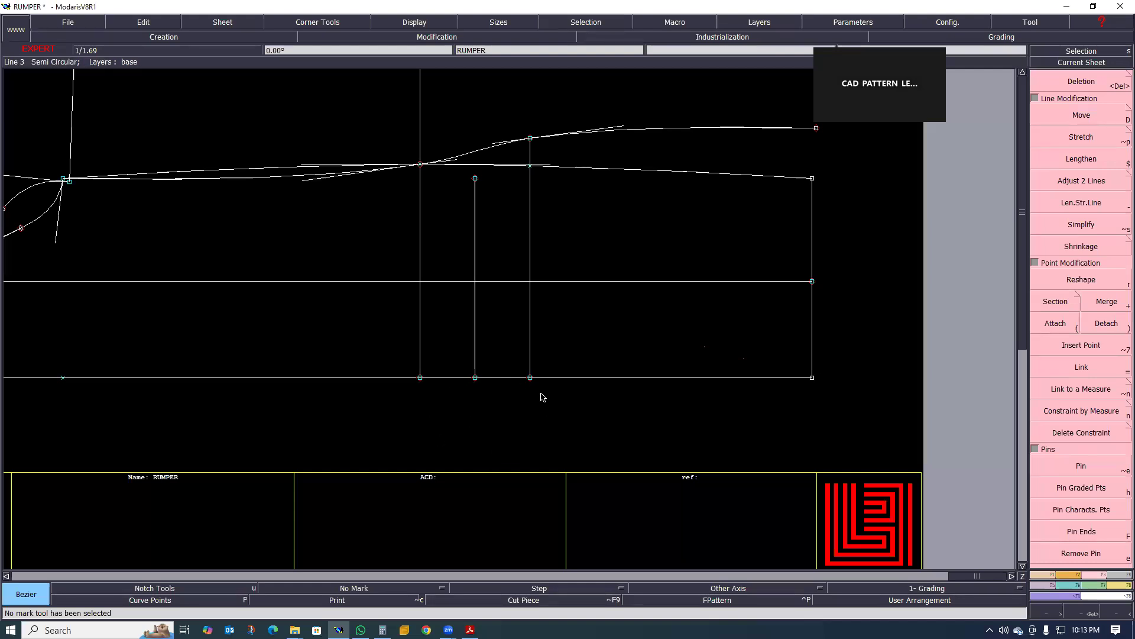
scroll(497, 408, "down", 1)
scroll(486, 399, "up", 2)
scroll(512, 406, "down", 1)
scroll(452, 408, "up", 2)
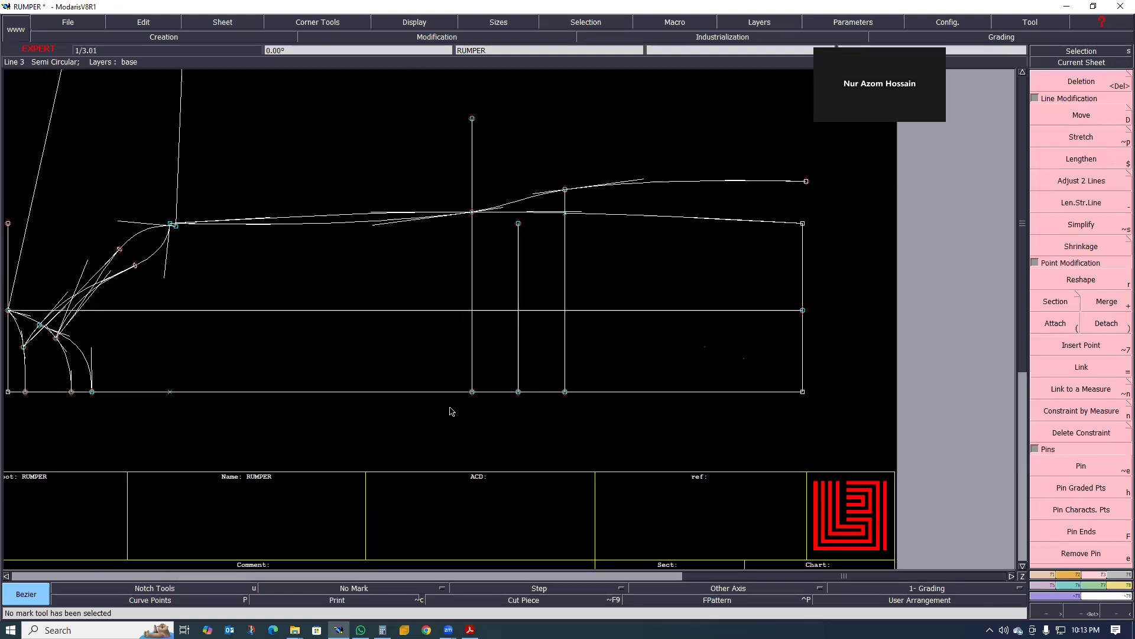
scroll(478, 397, "down", 1)
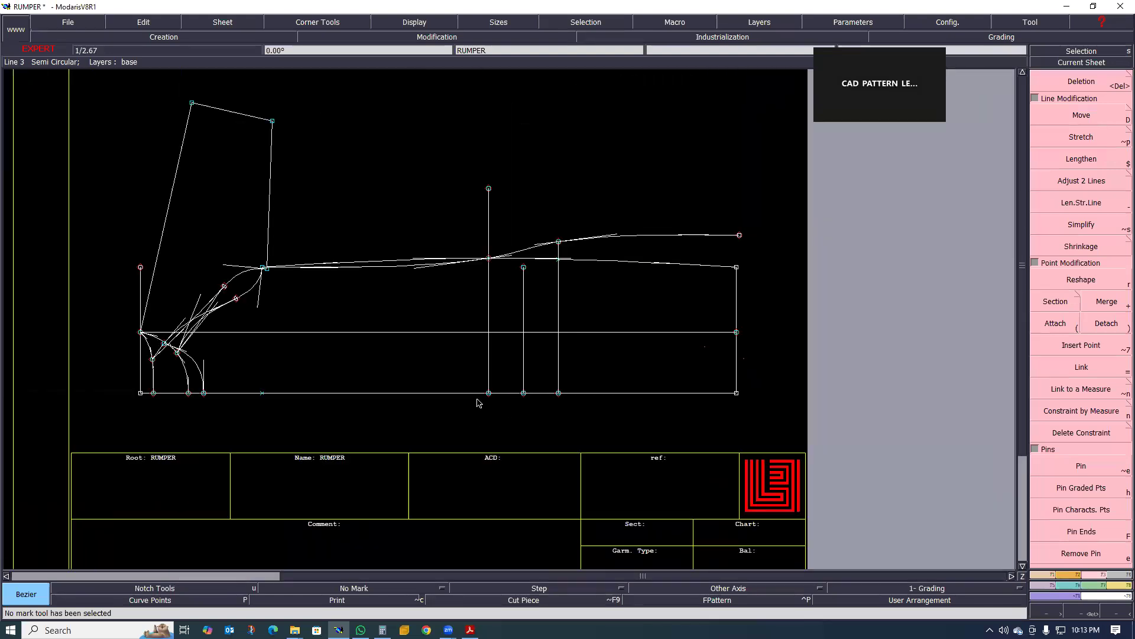
scroll(441, 414, "up", 2)
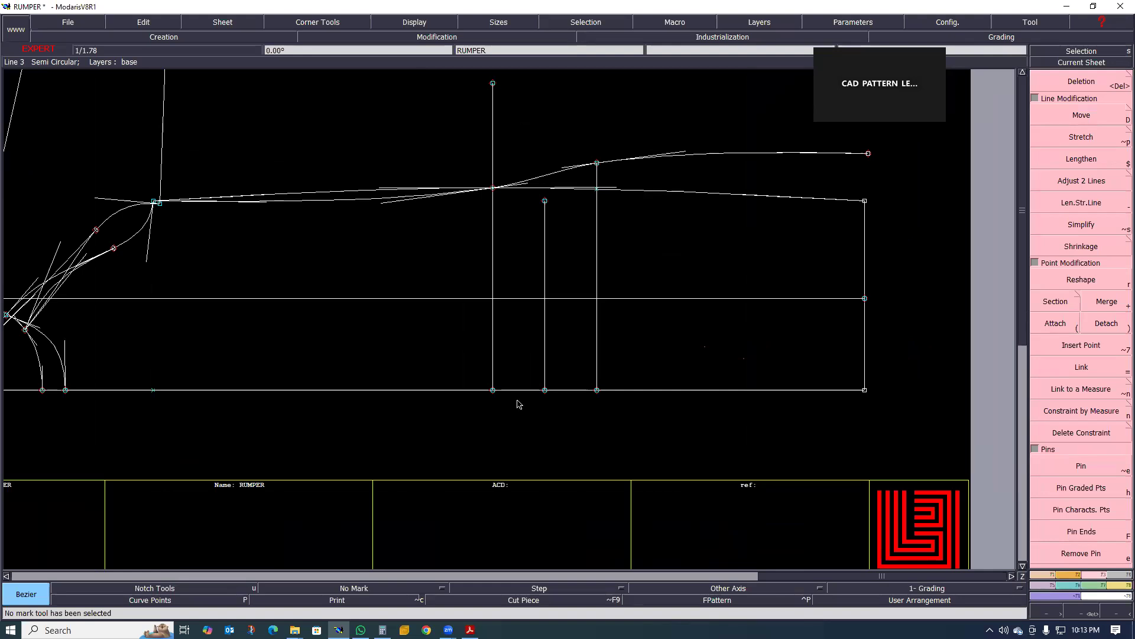
- Switch to the PDF, study the gusset detail beside the garment sketches on page 3, and return to Modaris
left_click(470, 630)
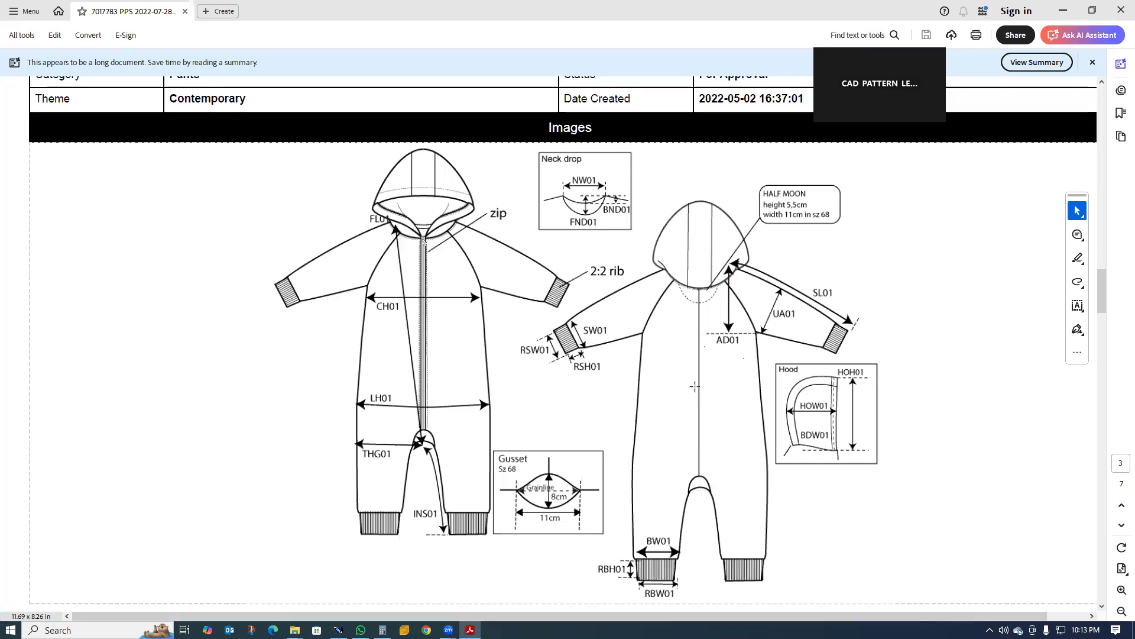
scroll(694, 386, "down", 3)
scroll(692, 376, "up", 3)
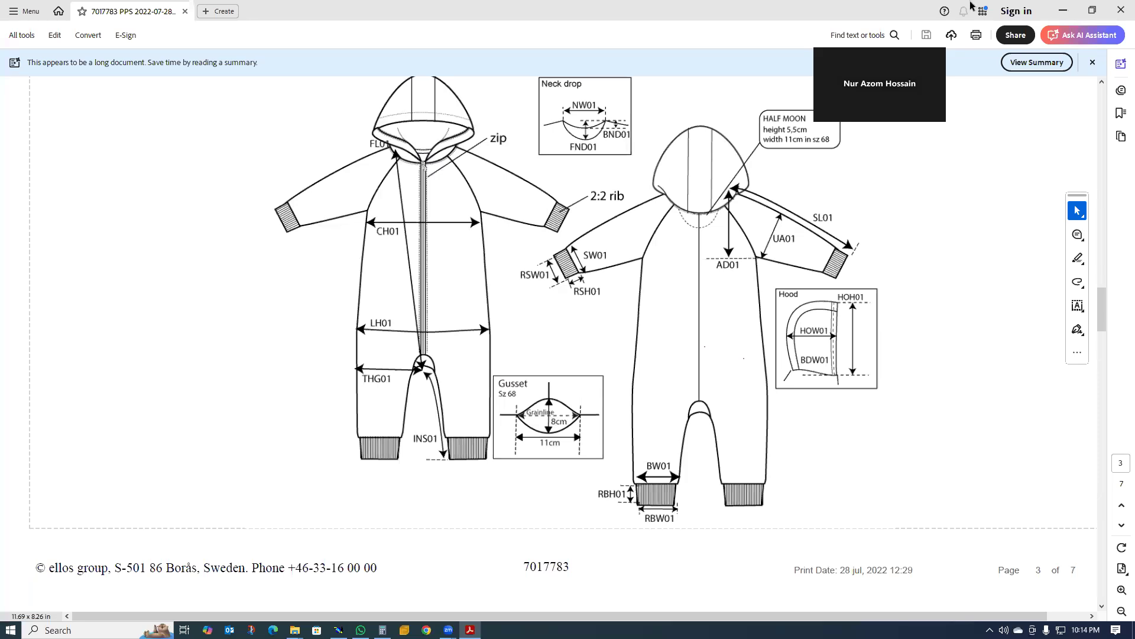
left_click(1072, 10)
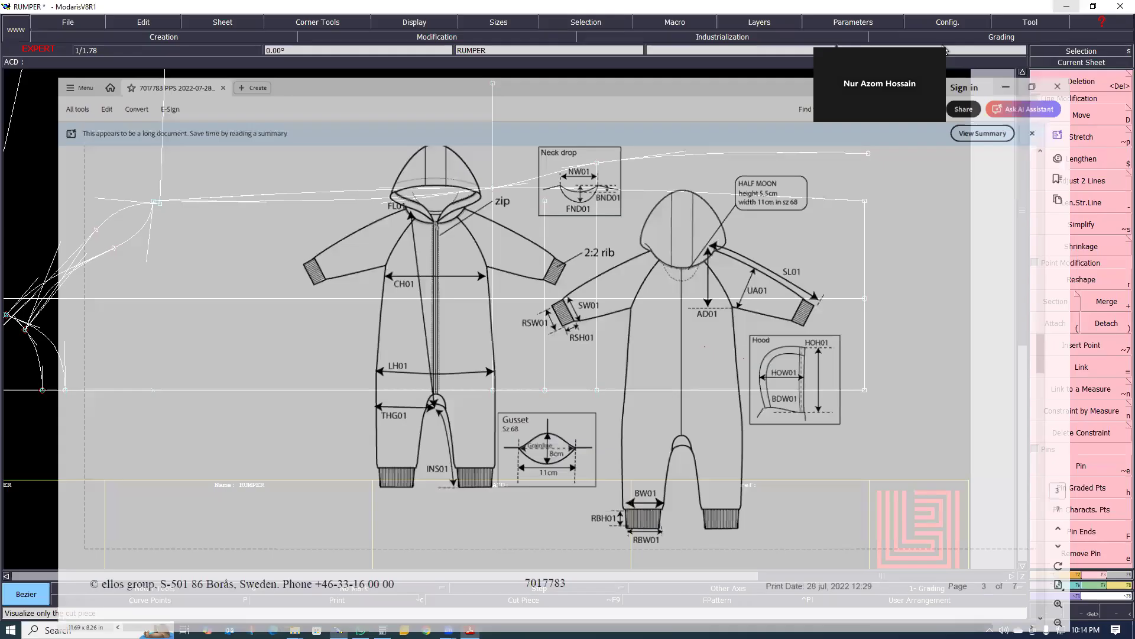
scroll(440, 281, "down", 4)
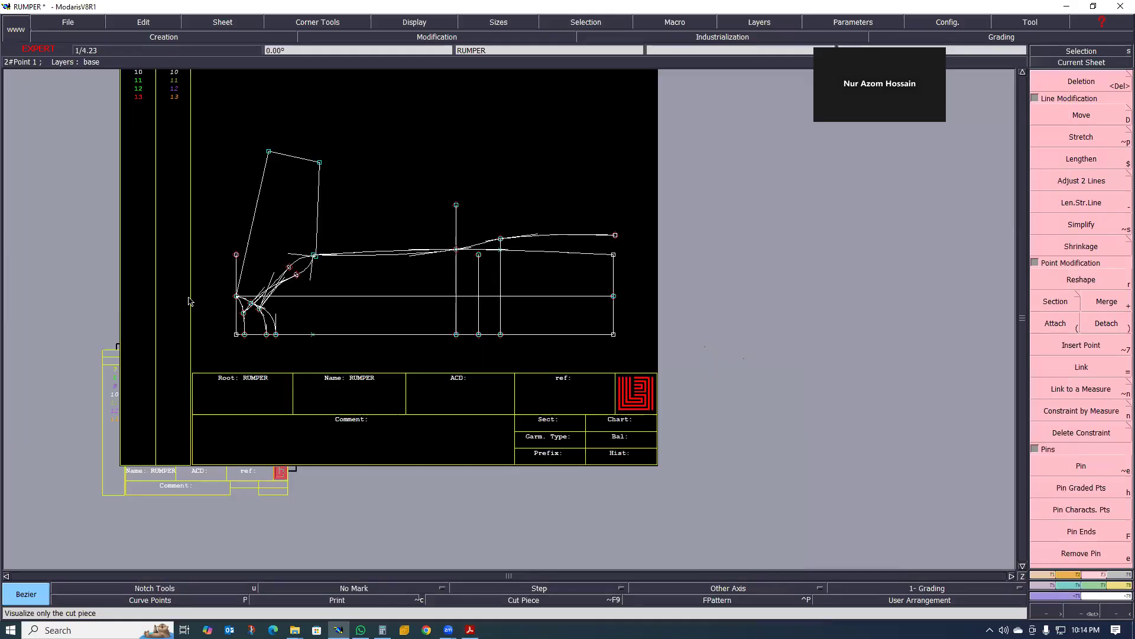
scroll(461, 254, "up", 4)
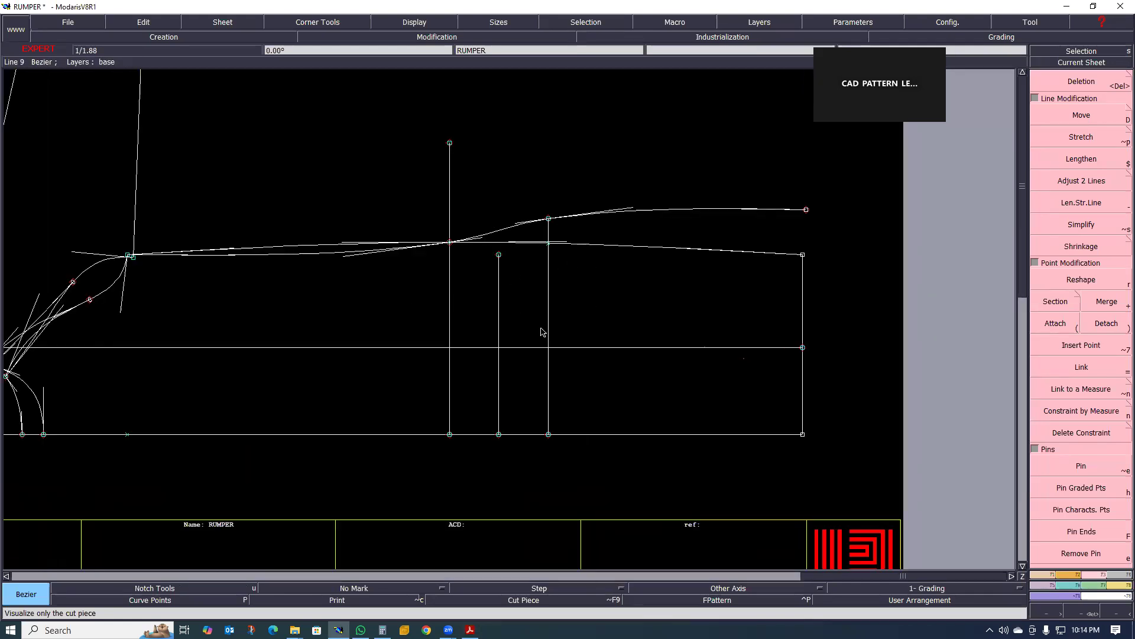
scroll(560, 276, "down", 4)
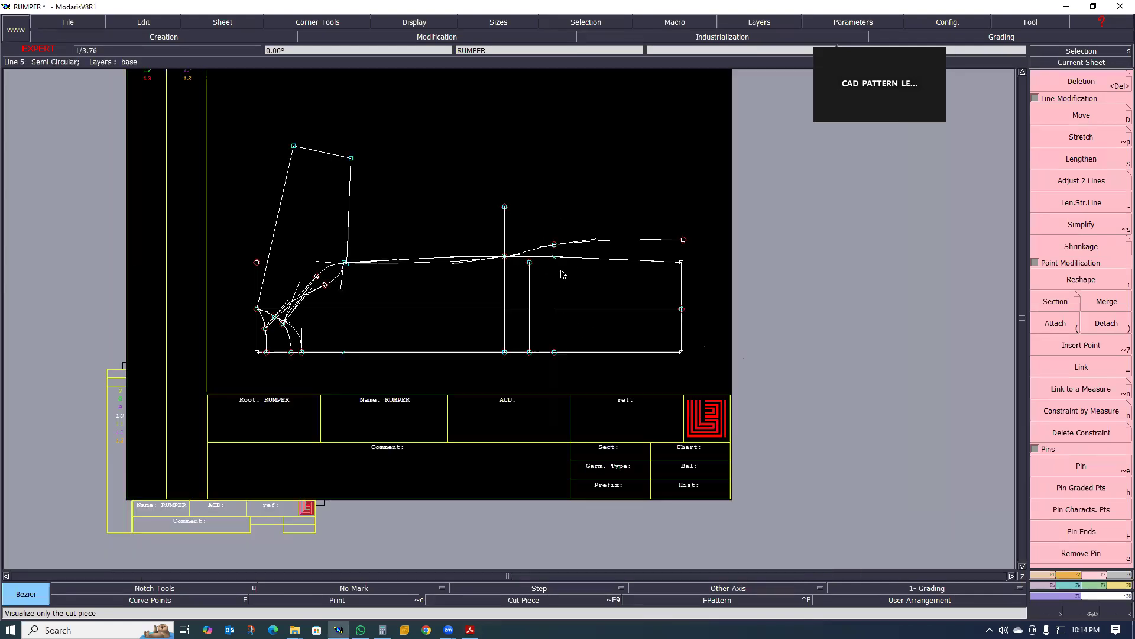
scroll(560, 325, "up", 3)
scroll(565, 322, "down", 2)
scroll(512, 370, "up", 2)
scroll(537, 354, "down", 2)
scroll(516, 324, "up", 3)
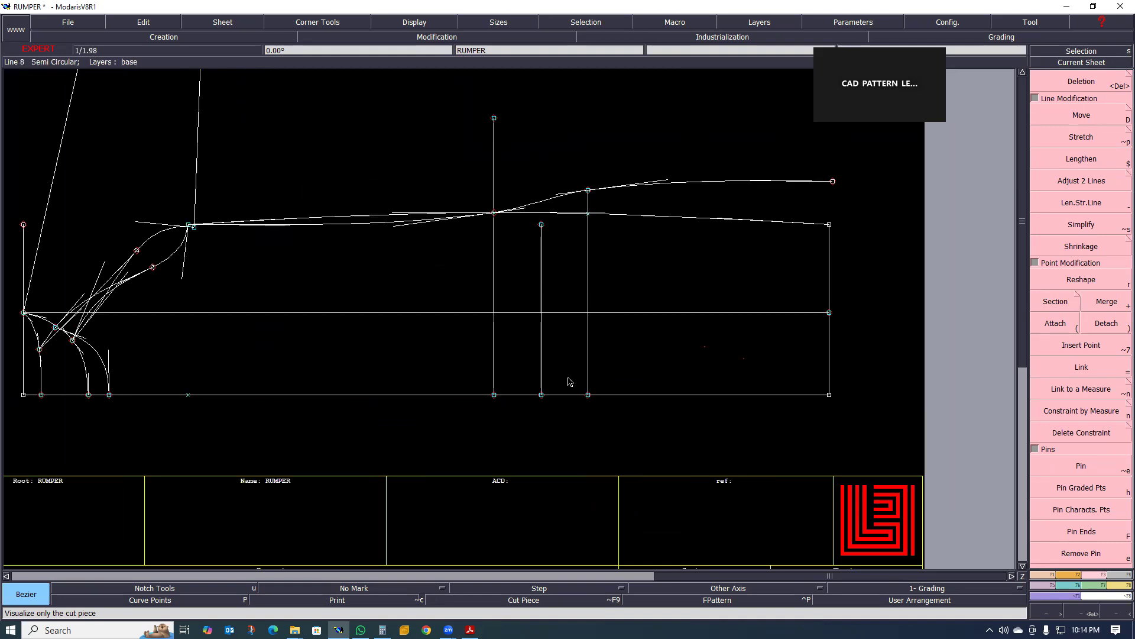
- Draw a peaked Bezier line about 1.5 cm high on the block's lower edge, from the middle vertical line's base to the thigh line's base
scroll(543, 401, "up", 2)
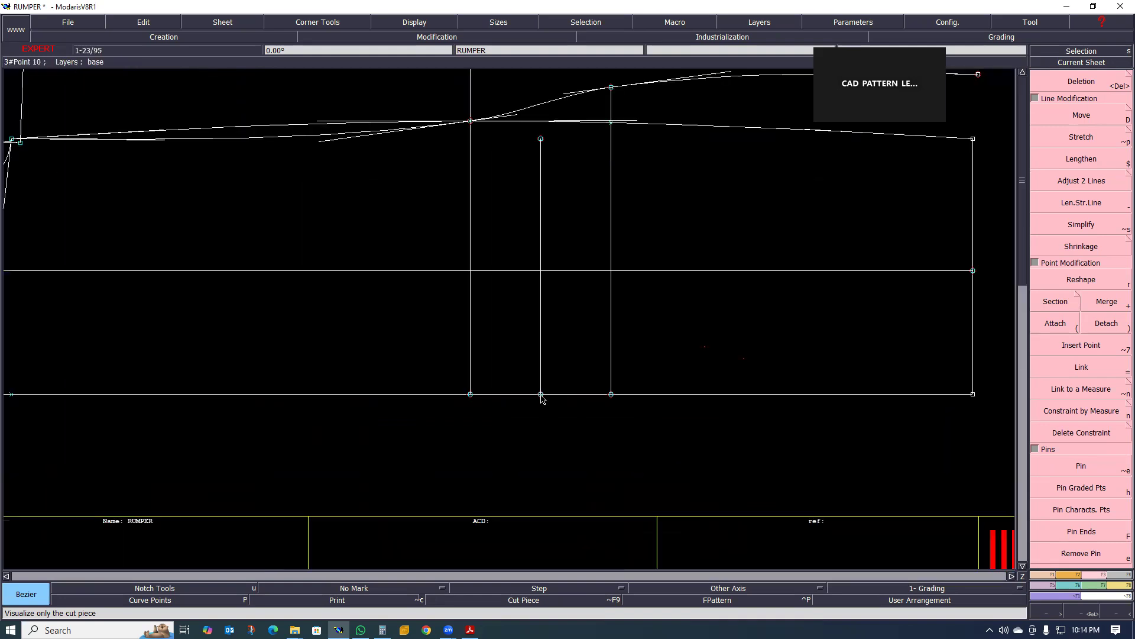
left_click(540, 394)
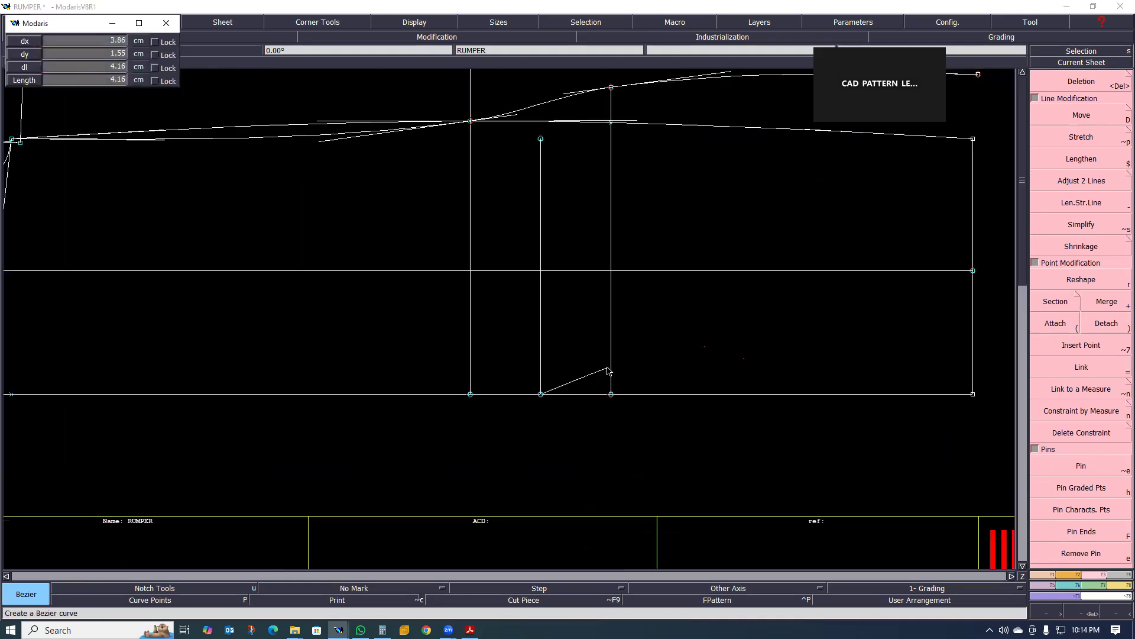
left_click(572, 368)
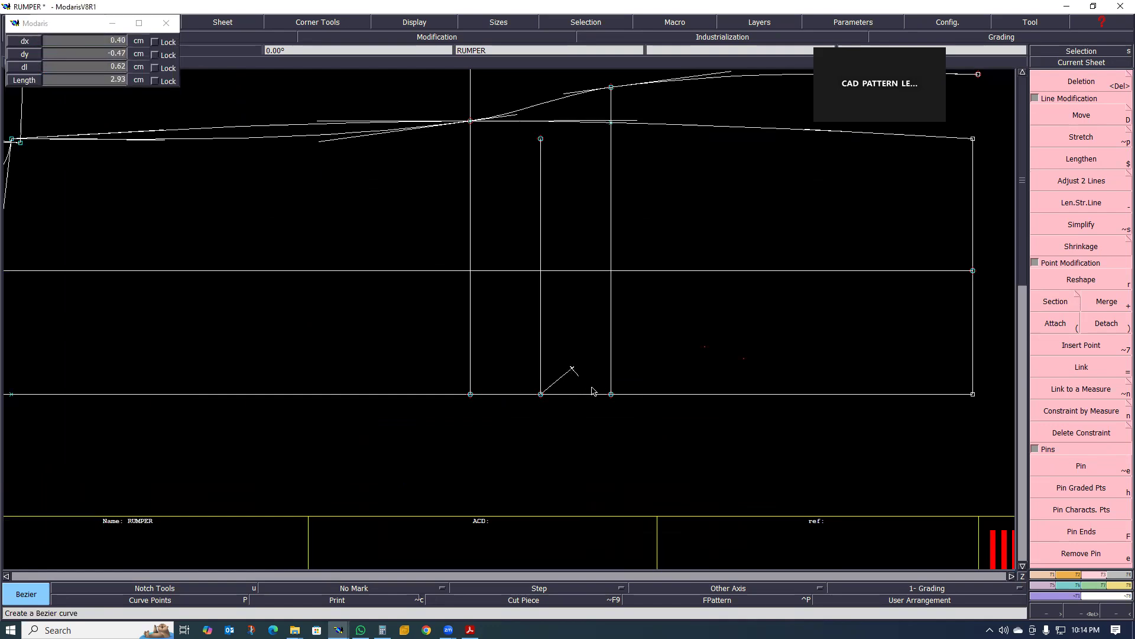
left_click(611, 394)
scroll(598, 405, "up", 2)
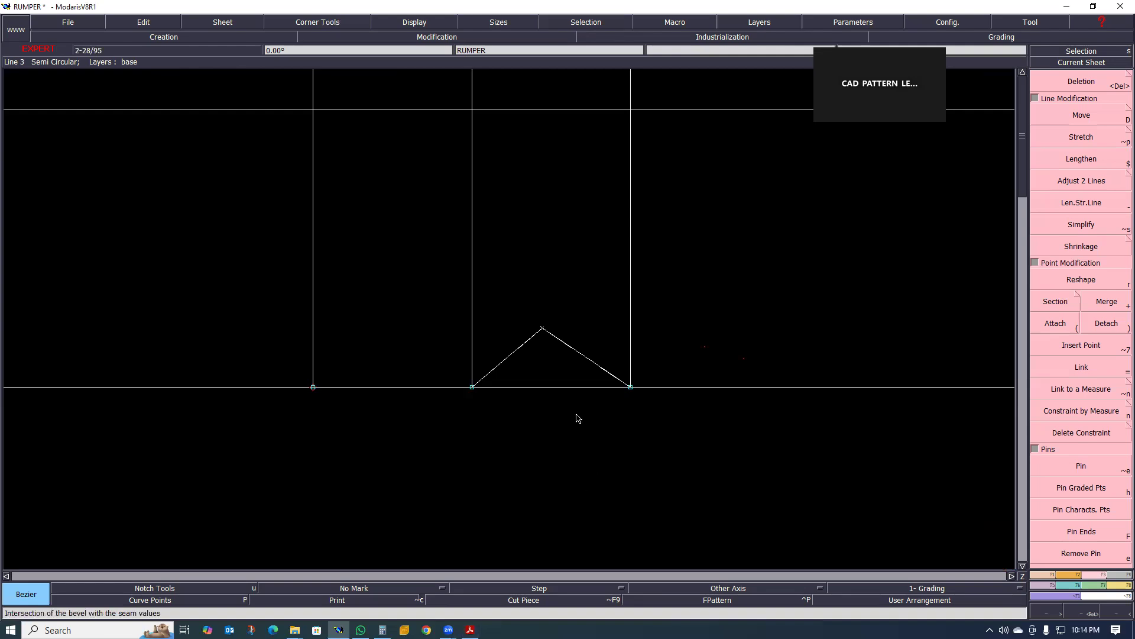
scroll(578, 417, "down", 3)
scroll(494, 259, "up", 1)
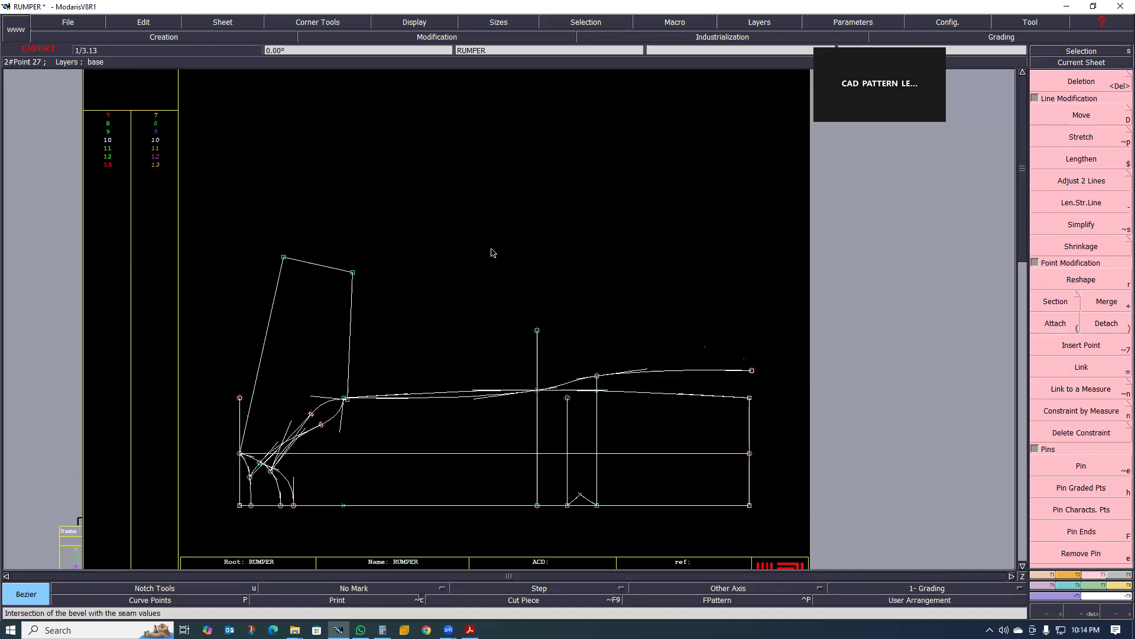
- Construct a rectangle 5.5 cm wide and -4 cm high in the empty area above the body block
key("shift+r")
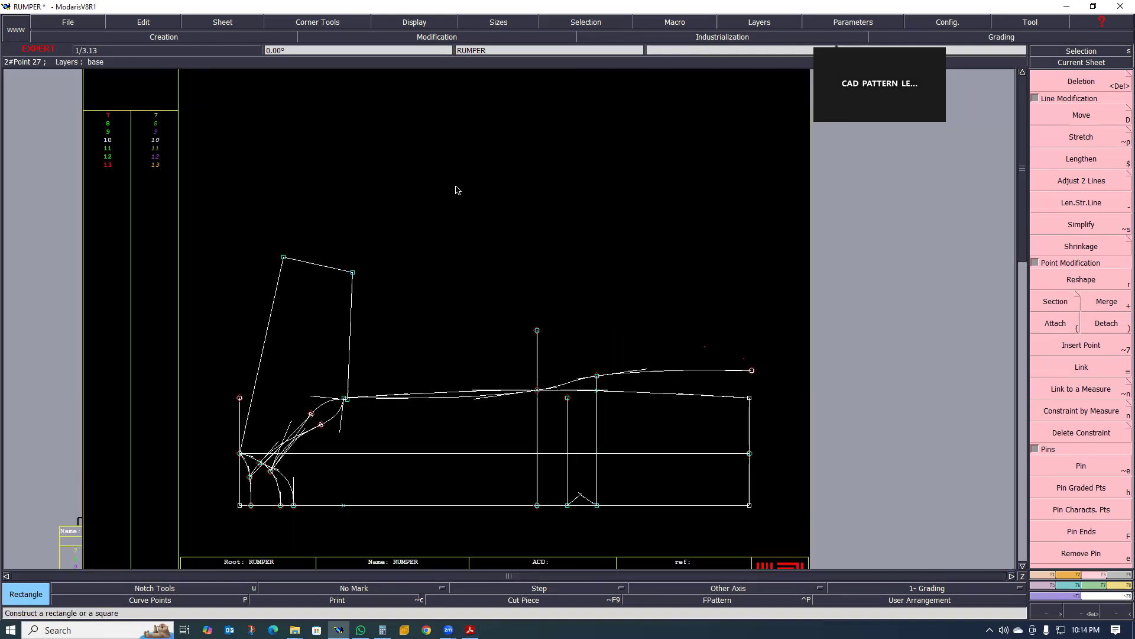
left_click(453, 183)
type("68.50")
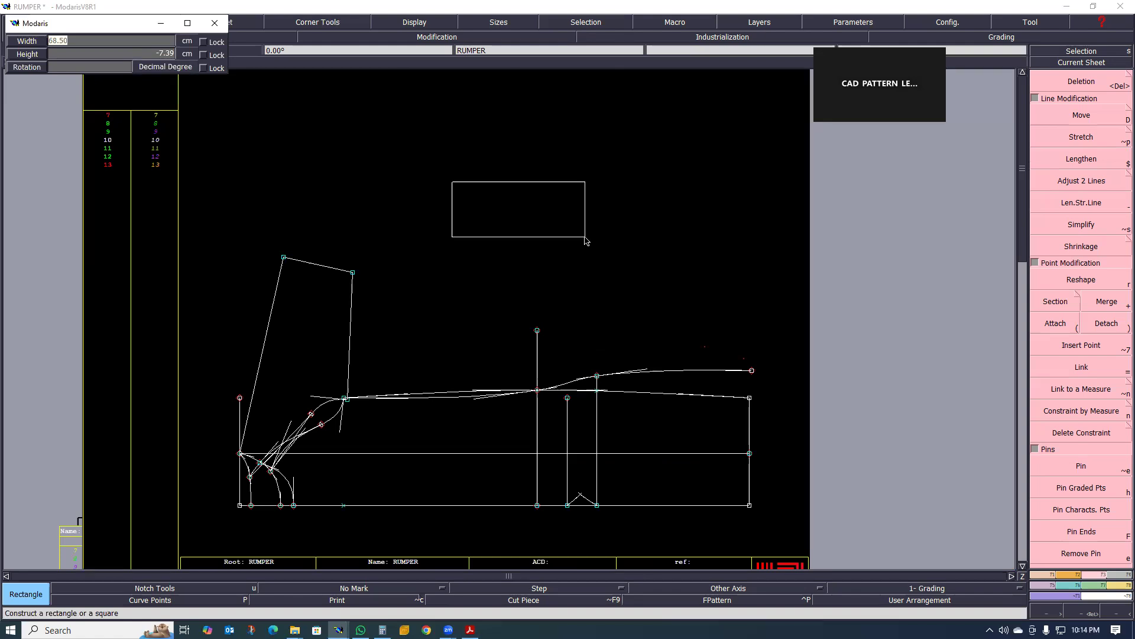
type("5.5")
key("Tab")
key("BackSpace")
type("-4")
key("Return")
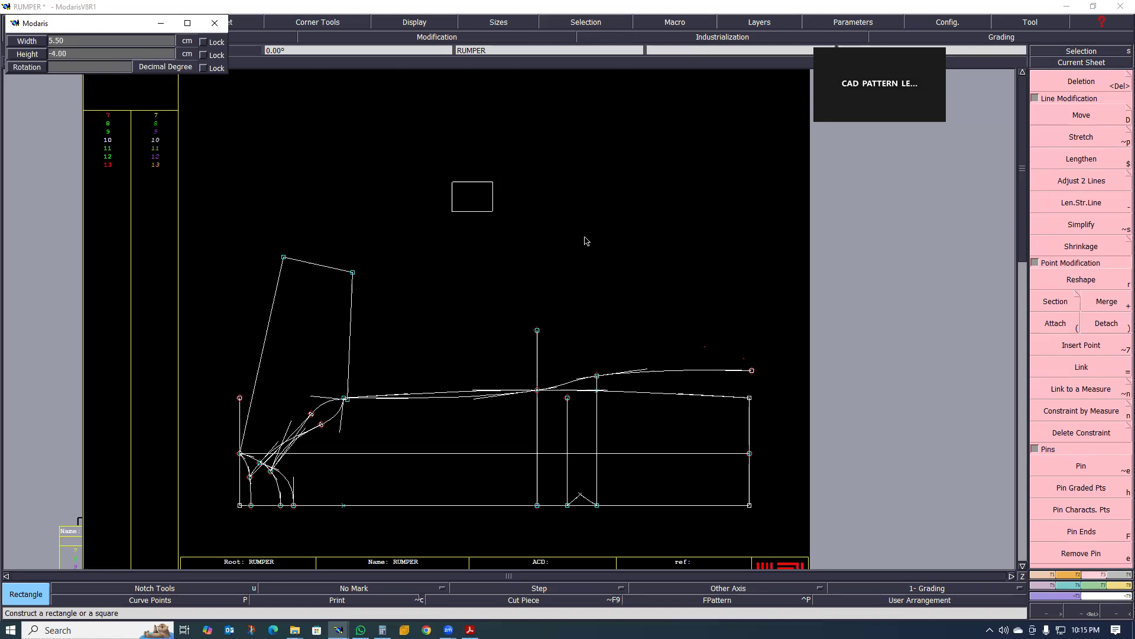
- Draw a Bezier from the rectangle's upper left corner to its lower right corner and reshape it into an outward-bulging curve
scroll(485, 193, "up", 3)
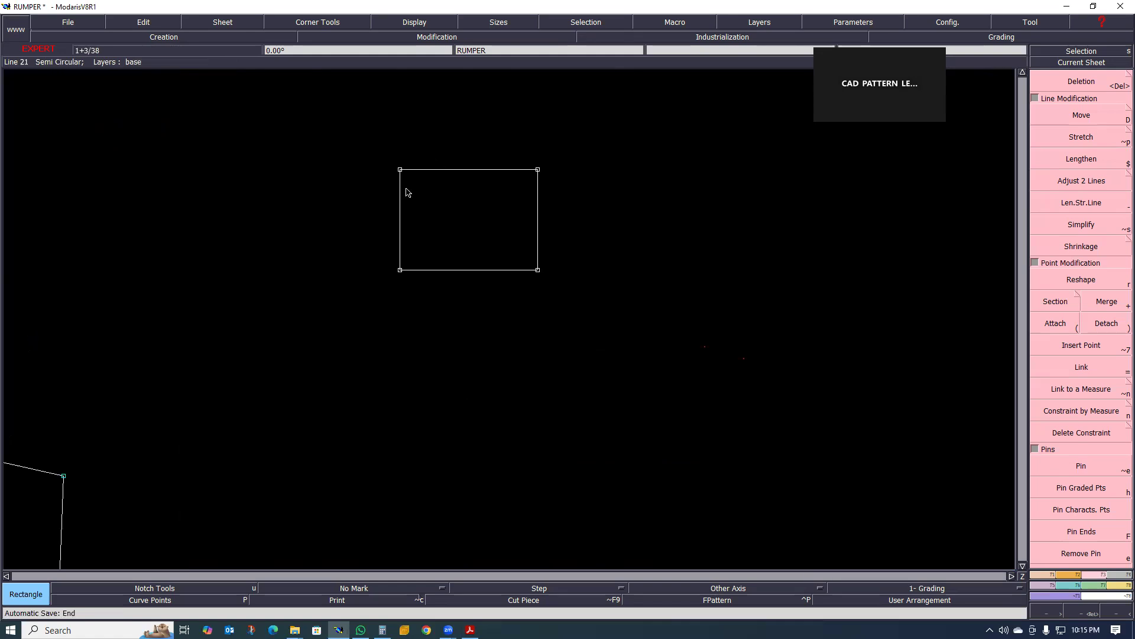
key("b")
left_click(400, 171)
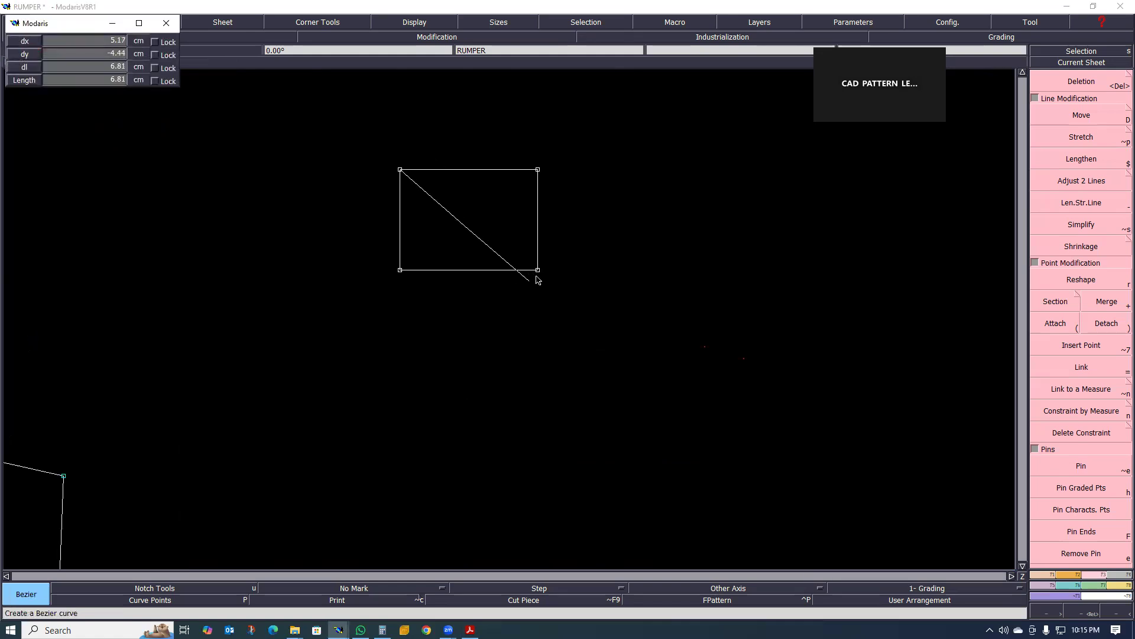
left_click(538, 271)
scroll(497, 307, "up", 1)
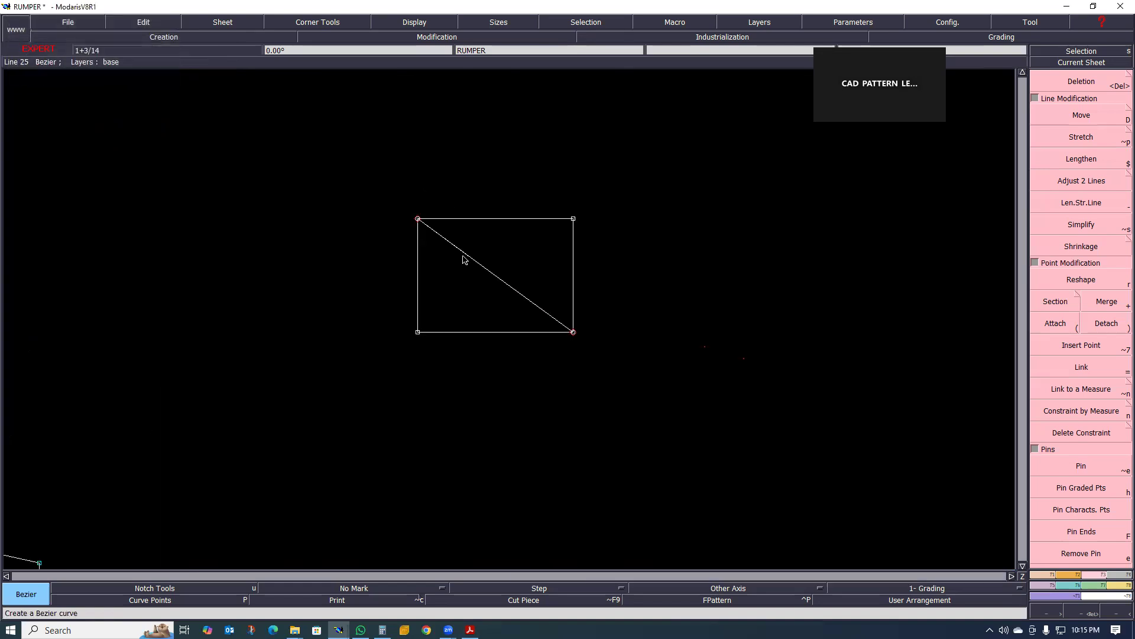
key("r")
left_click_drag(473, 240, 549, 268)
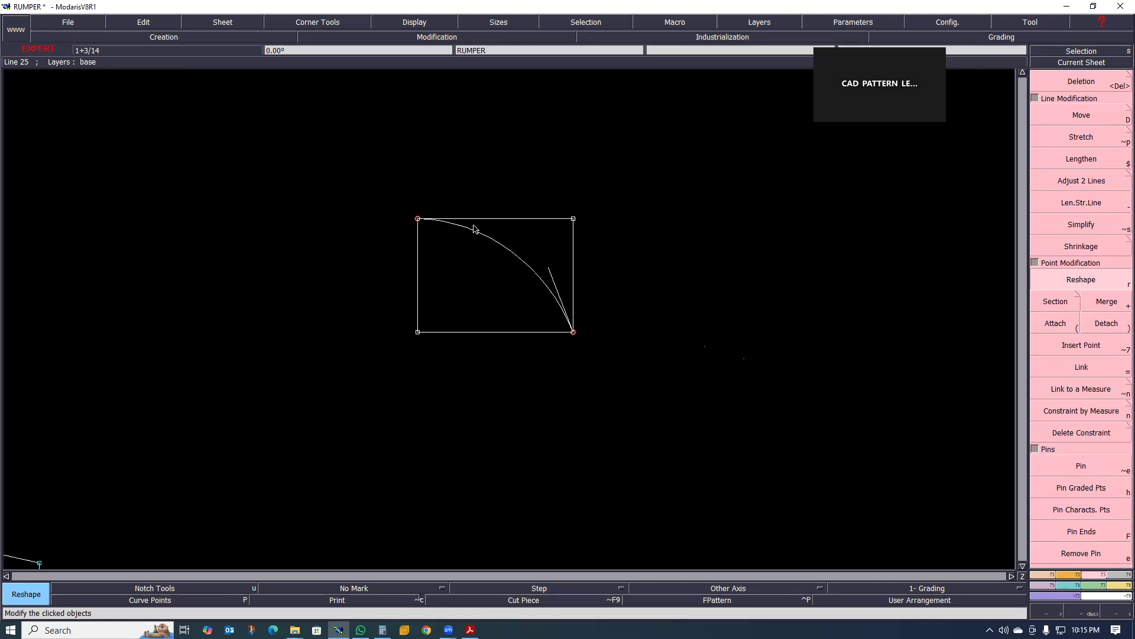
- Delete the upper and right edges of the gusset rectangle, leaving the curve and the two remaining straight lines
scroll(509, 237, "down", 1)
key("Delete")
left_click(556, 228)
left_click(573, 261)
scroll(499, 251, "up", 1)
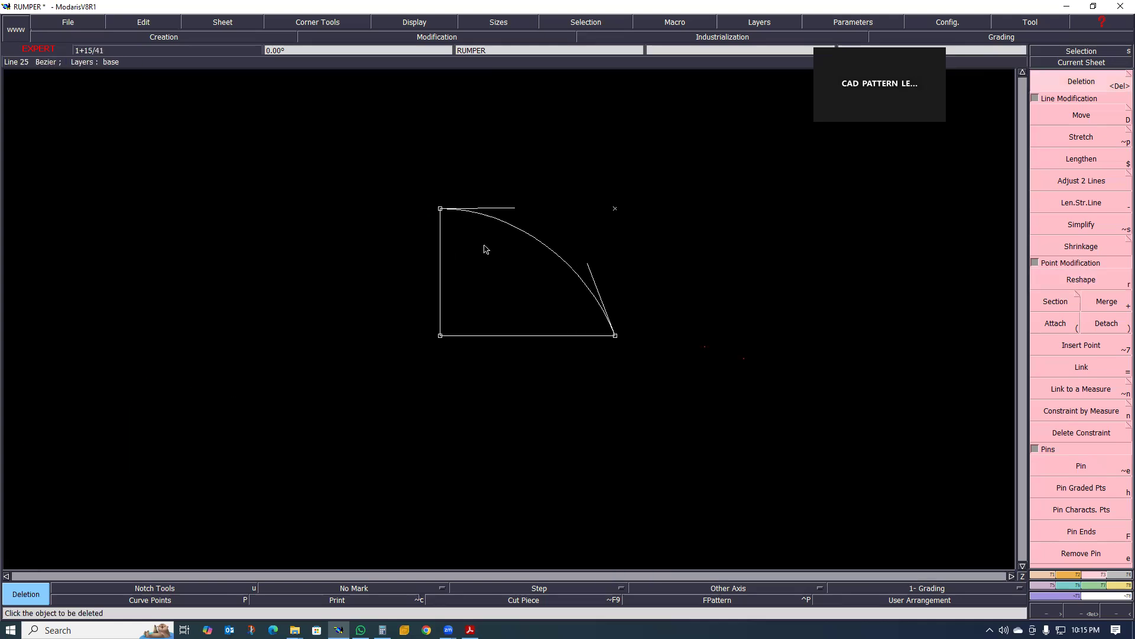
- Create a symmetry axis along the quarter gusset's vertical edge and mirror the curve and base line across it
key("s")
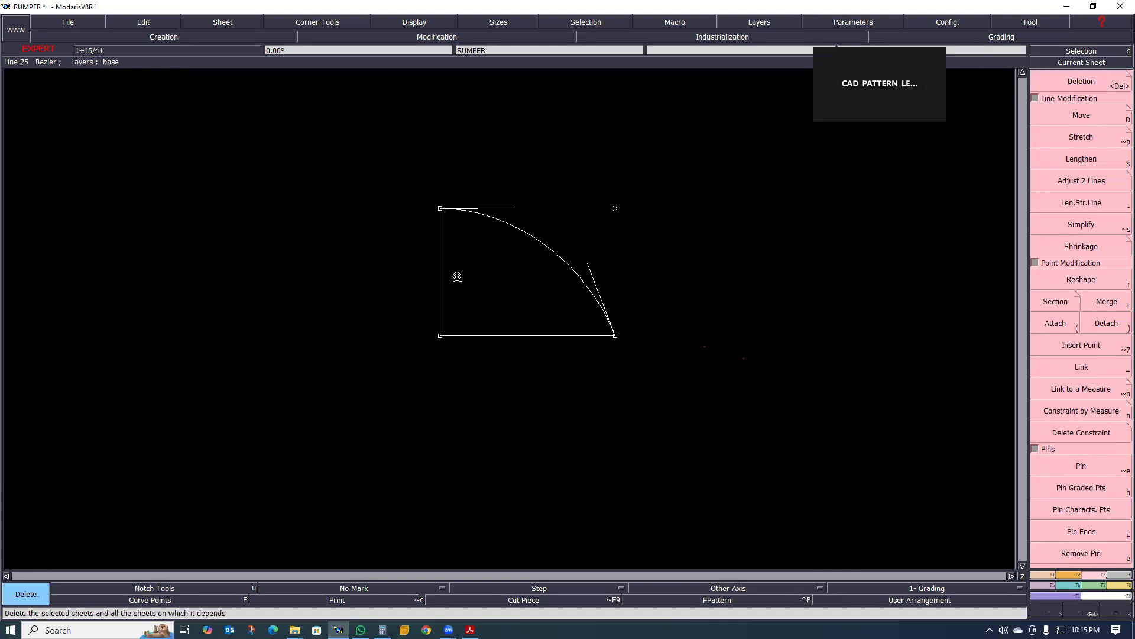
key("shift+s")
left_click(438, 208)
left_click(440, 268)
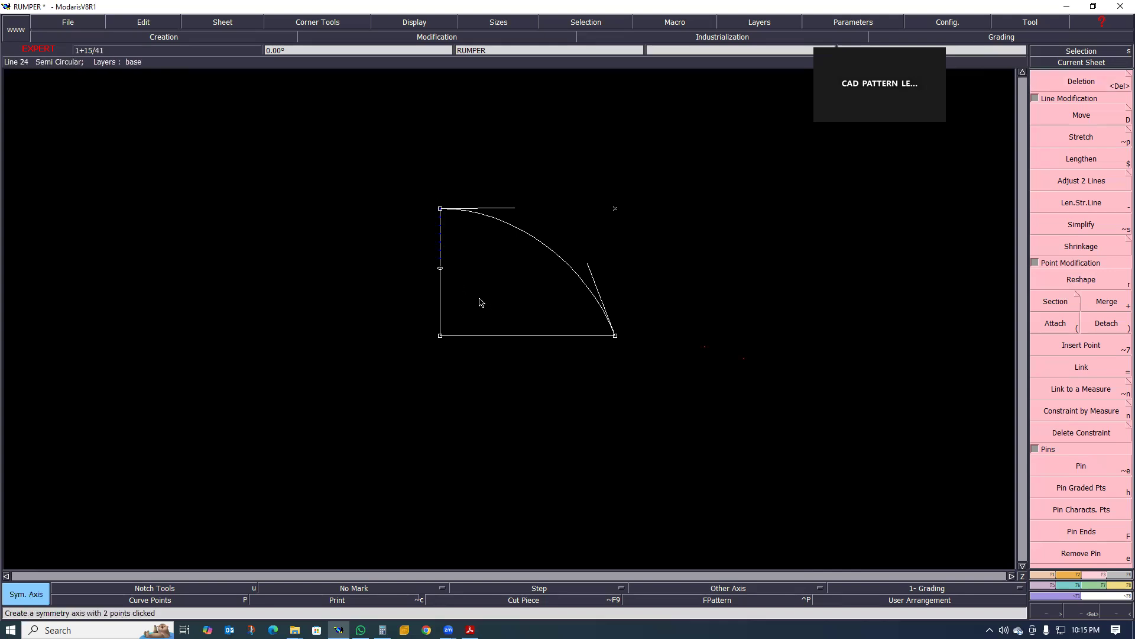
key("y")
left_click(533, 241)
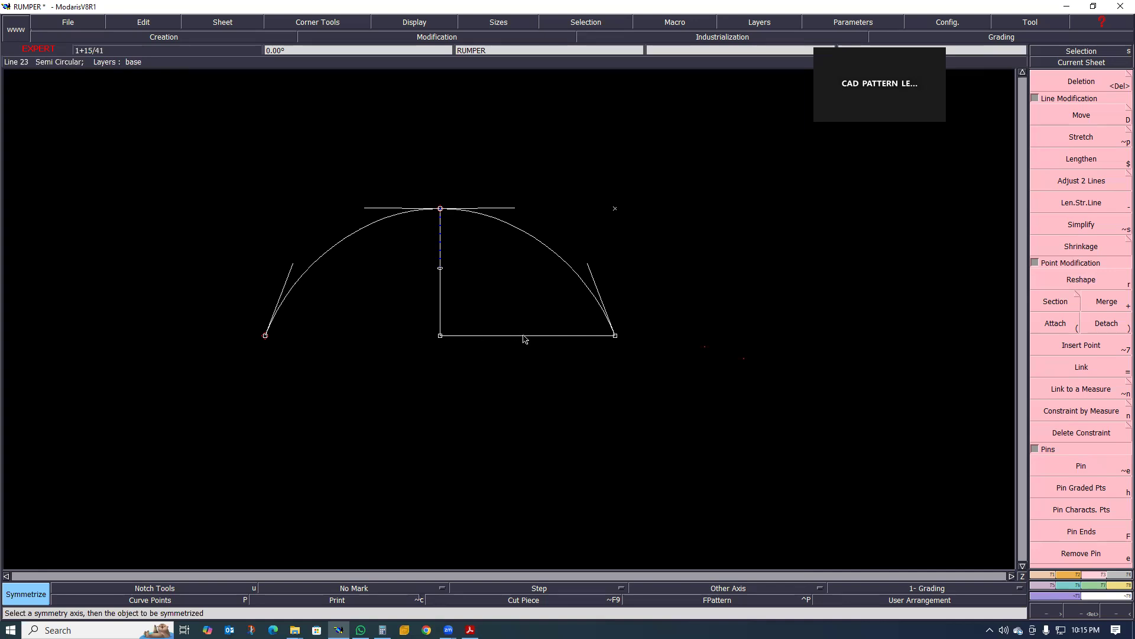
left_click(496, 356)
key("Home")
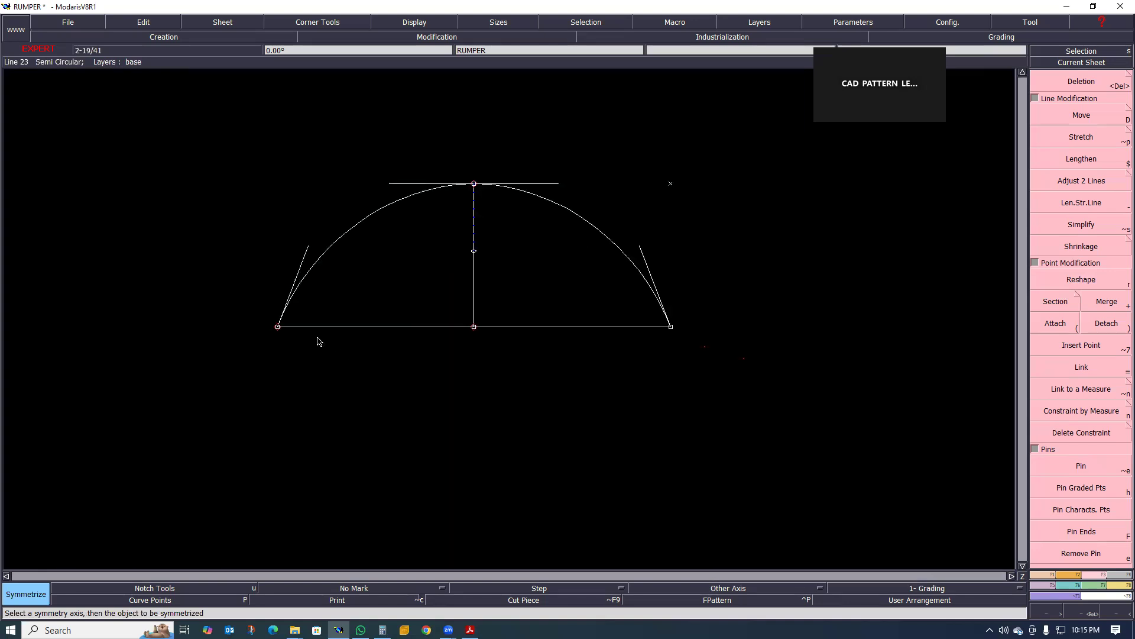
- Create a horizontal symmetry axis along the gusset's base line and mirror both upper curves below it
key("shift+s")
left_click(278, 327)
left_click(341, 327)
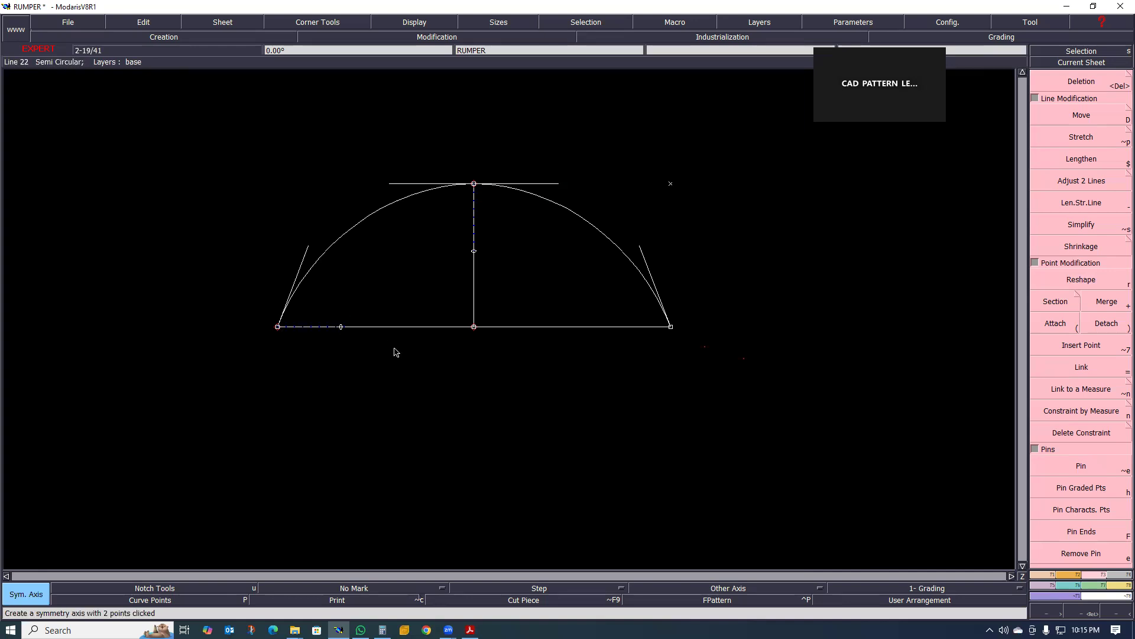
left_click(391, 211)
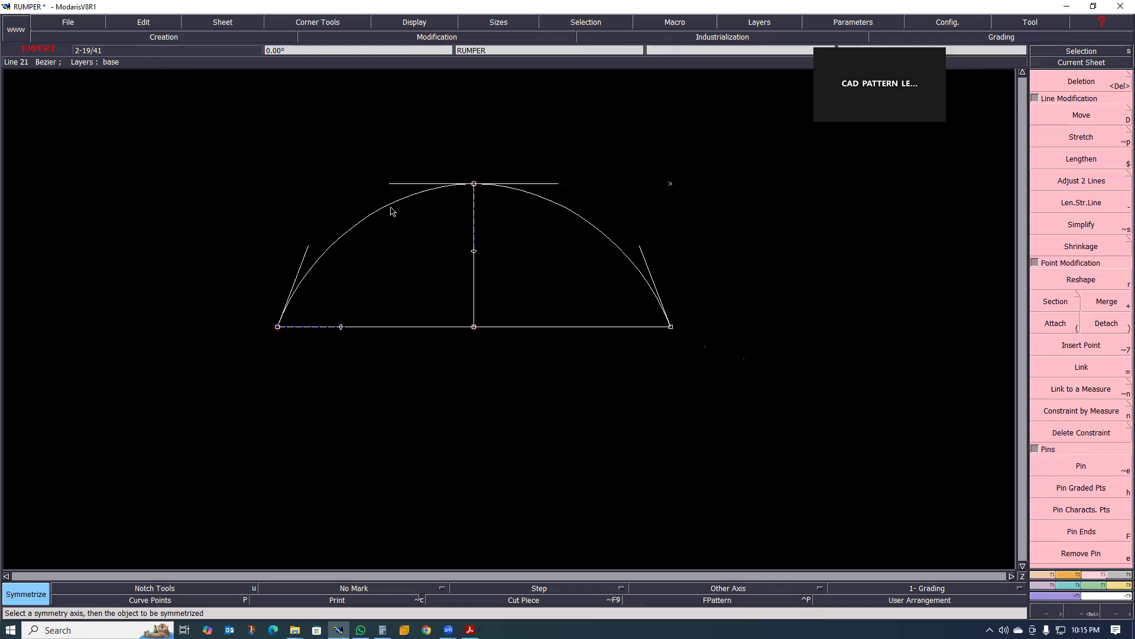
left_click(570, 220)
scroll(591, 299, "down", 3)
scroll(566, 312, "up", 4)
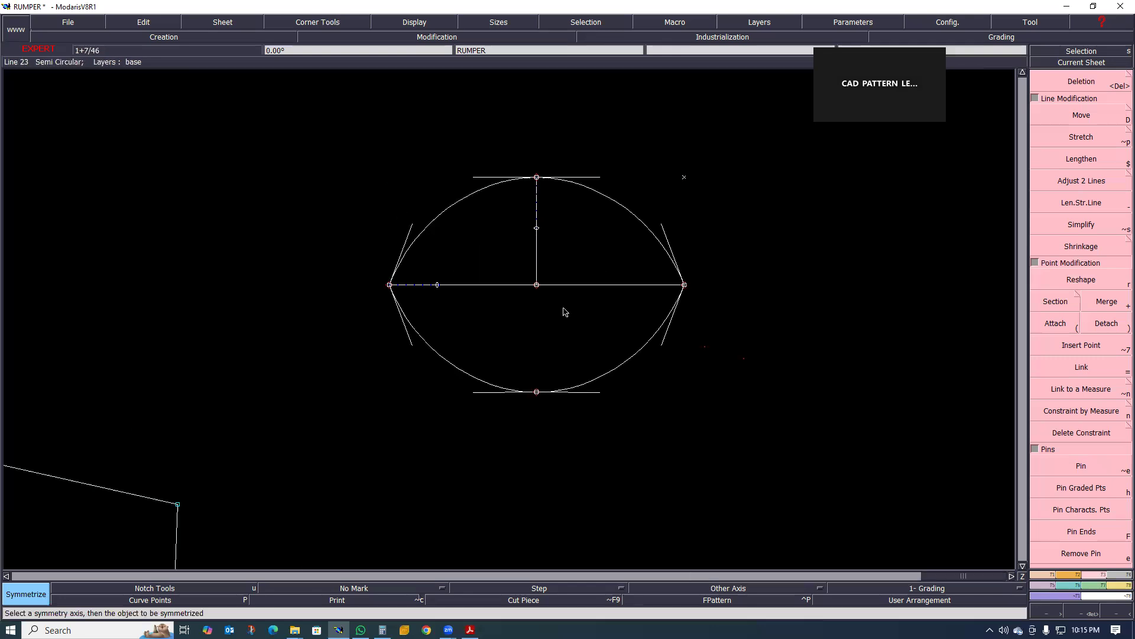
scroll(512, 304, "down", 3)
scroll(512, 192, "up", 2)
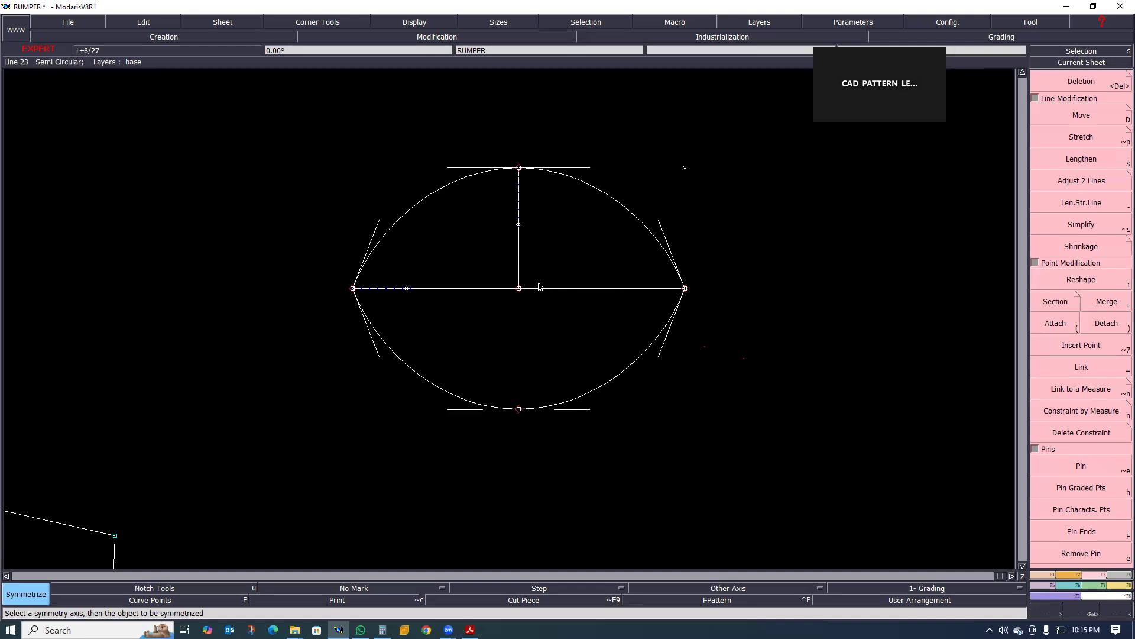
scroll(538, 284, "down", 1)
scroll(535, 274, "up", 1)
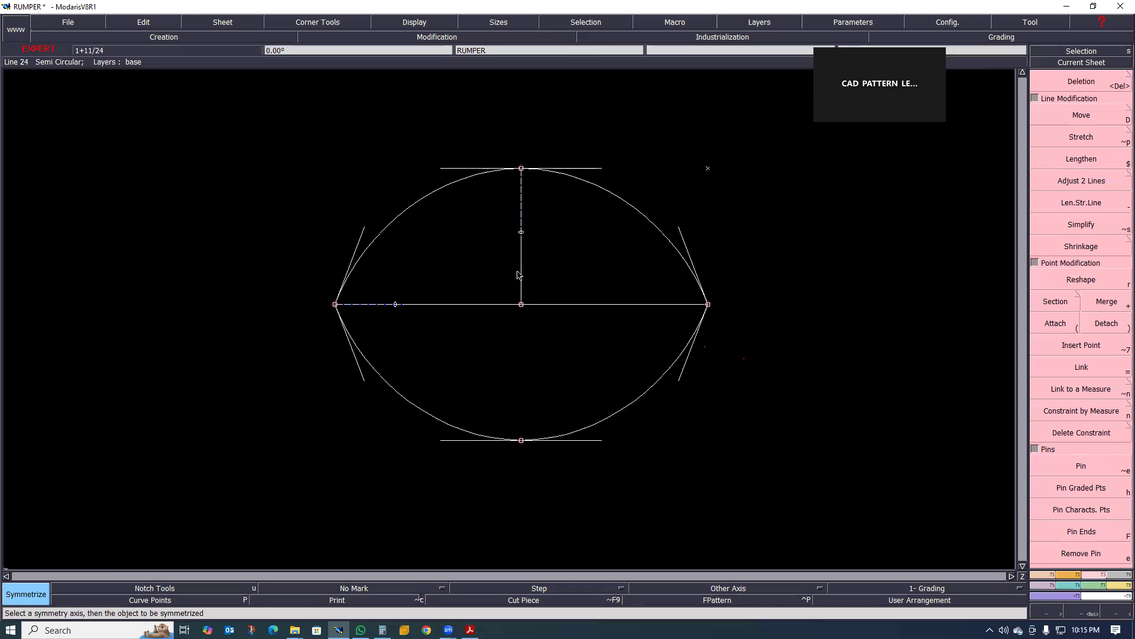
- Attach the meeting curve ends at the upper, lower and two side tips of the gusset
key("shift+9")
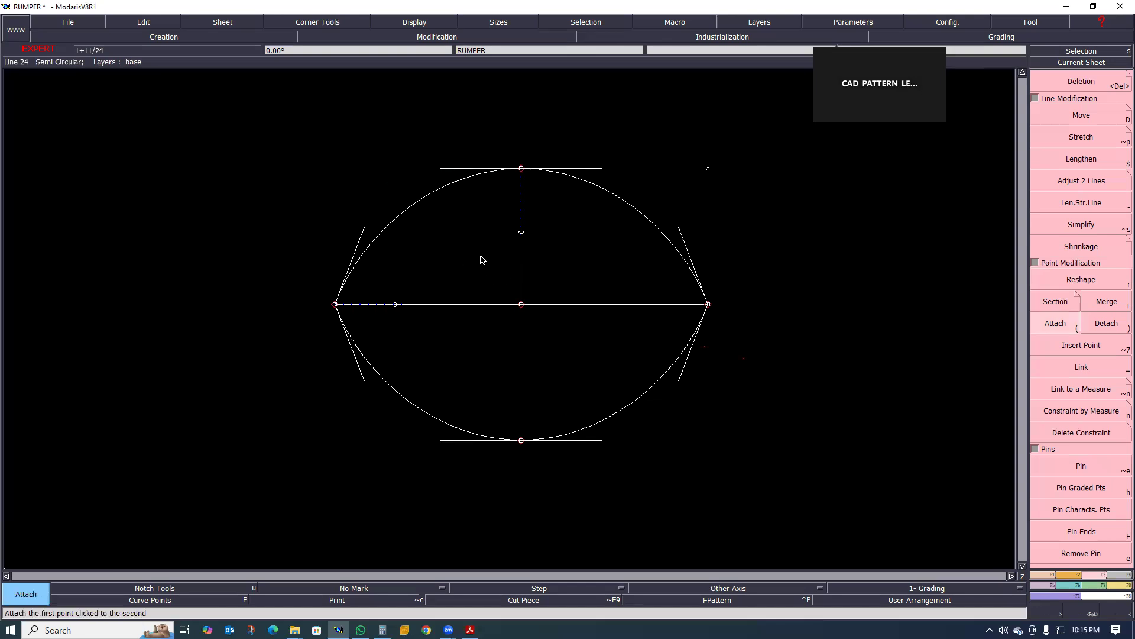
left_click(521, 168)
left_click(333, 304)
left_click(522, 441)
left_click(708, 305)
scroll(550, 335, "down", 3)
scroll(562, 320, "up", 3)
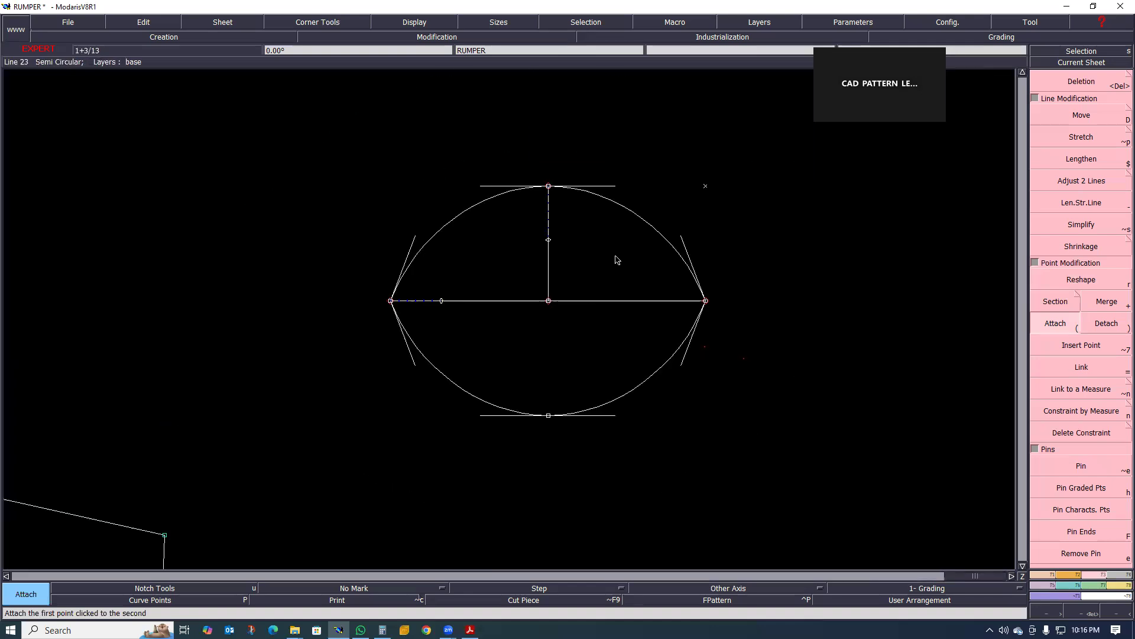
- Examine the gusset outline and its proportions against the body block
scroll(580, 312, "down", 4)
scroll(562, 269, "up", 2)
scroll(561, 269, "down", 3)
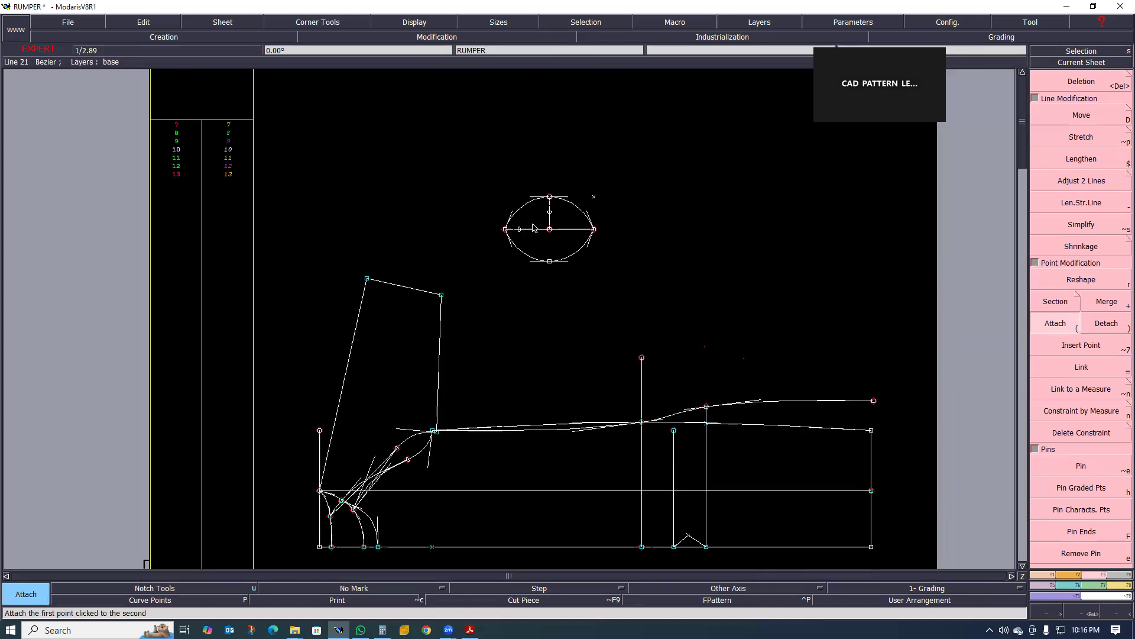
scroll(583, 246, "up", 2)
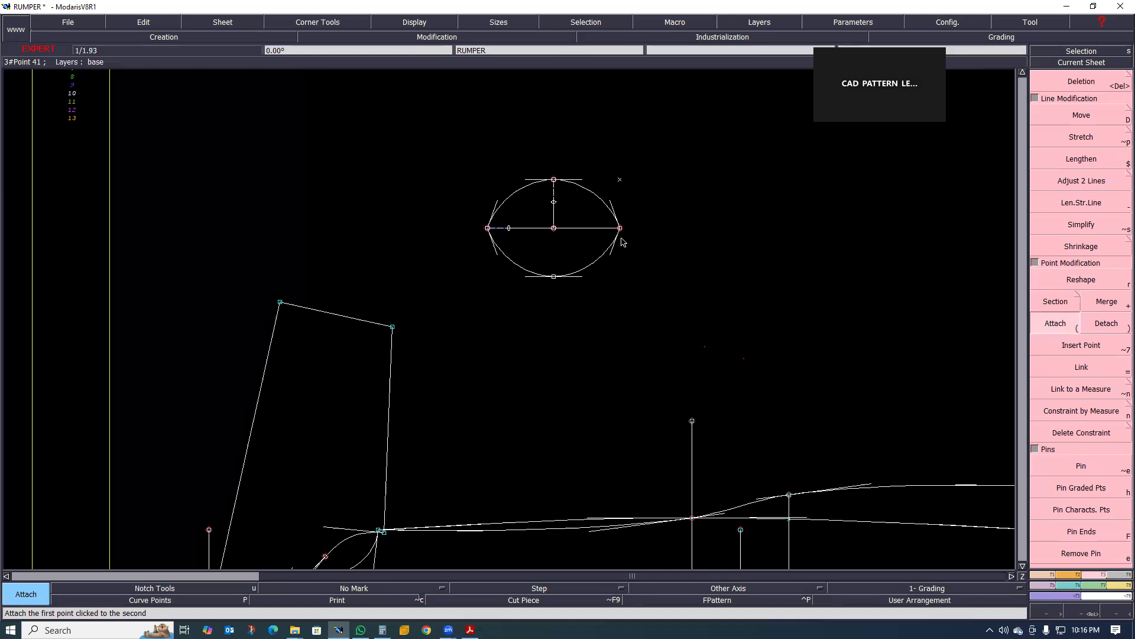
scroll(508, 231, "down", 3)
scroll(638, 472, "up", 3)
scroll(644, 473, "down", 3)
scroll(595, 370, "up", 1)
scroll(601, 344, "down", 1)
scroll(600, 345, "up", 1)
scroll(586, 302, "up", 2)
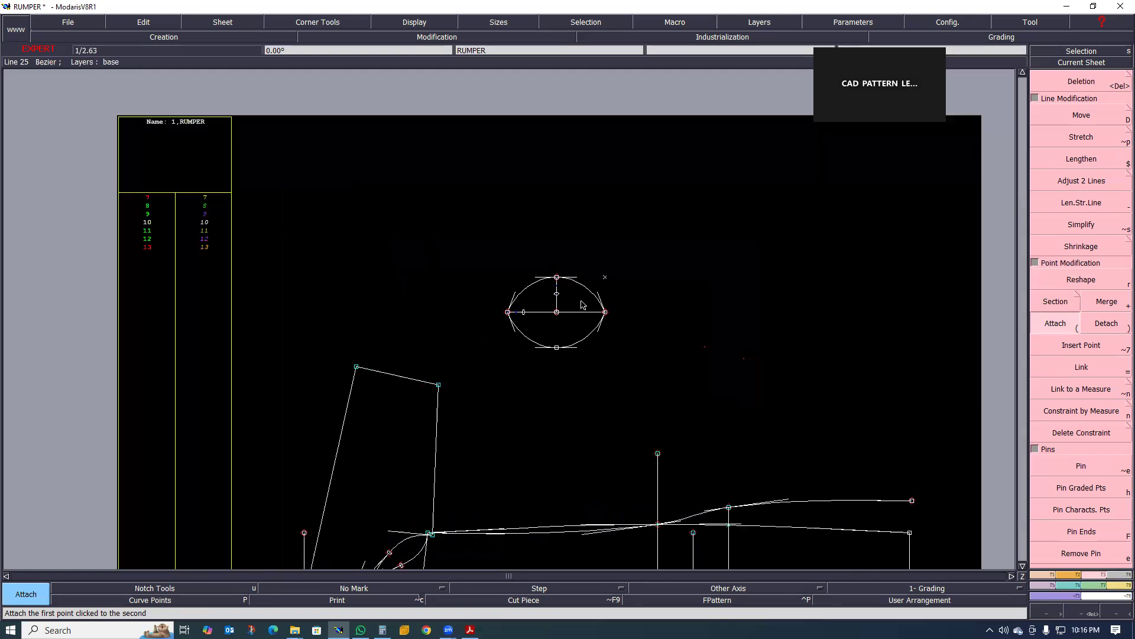
- Add a dynamic length measure to the gusset's upper right quarter curve
scroll(587, 298, "up", 1)
key("l")
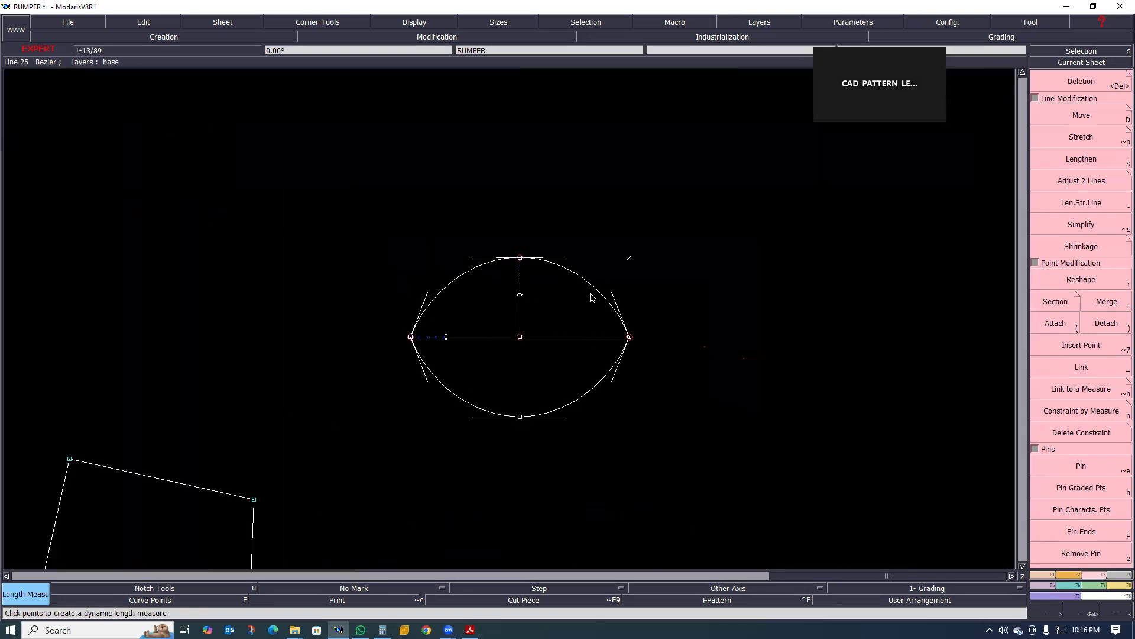
left_click(587, 284)
left_click(673, 272)
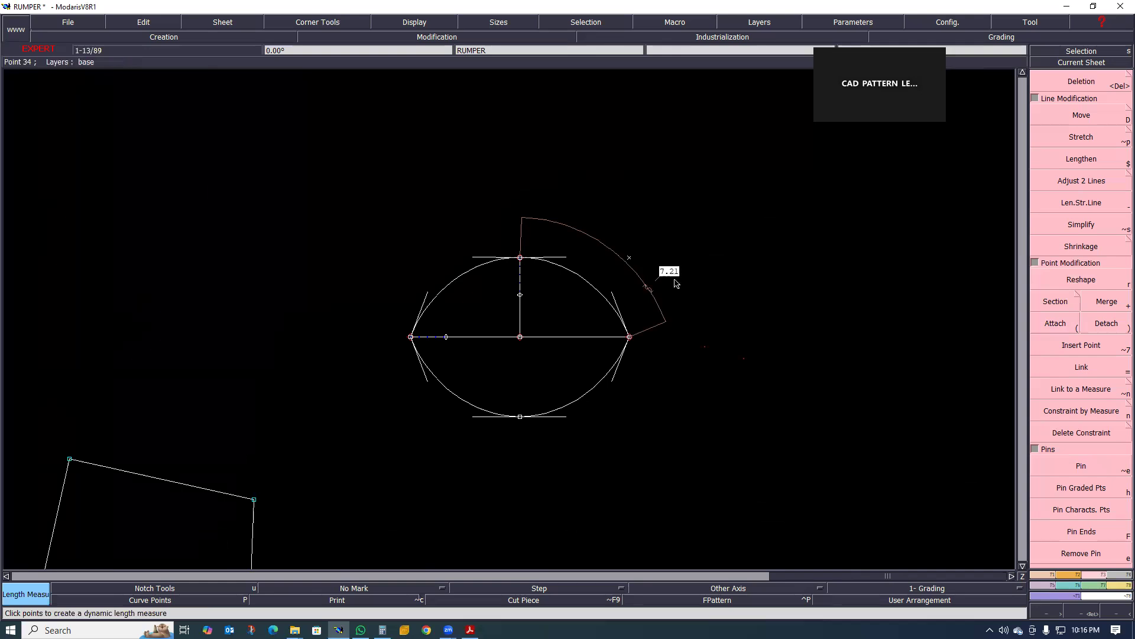
- Reshape the peaked Bezier line on the block's lower edge into a rounded arch by adjusting its tangent handles
scroll(593, 367, "down", 4)
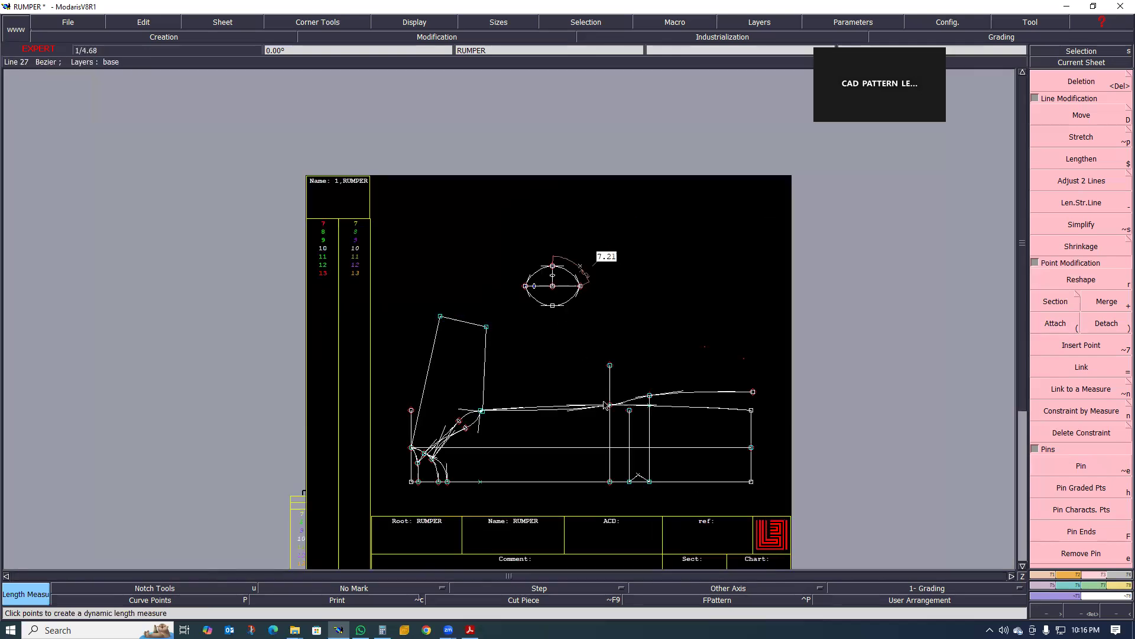
scroll(675, 521, "up", 4)
scroll(678, 401, "up", 1)
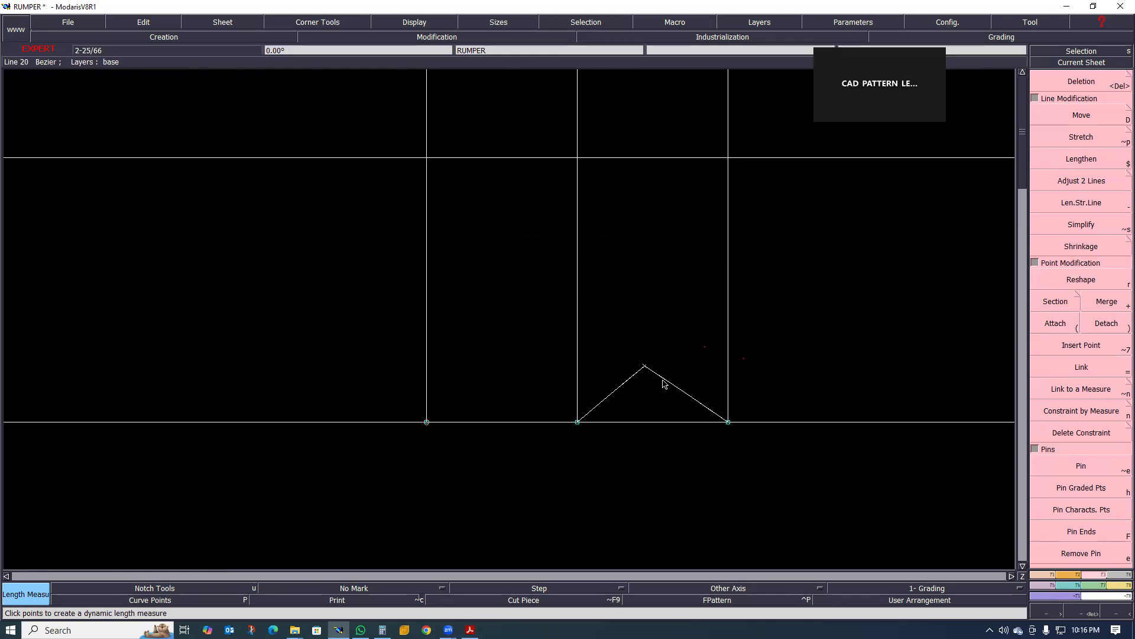
key("r")
left_click(663, 384)
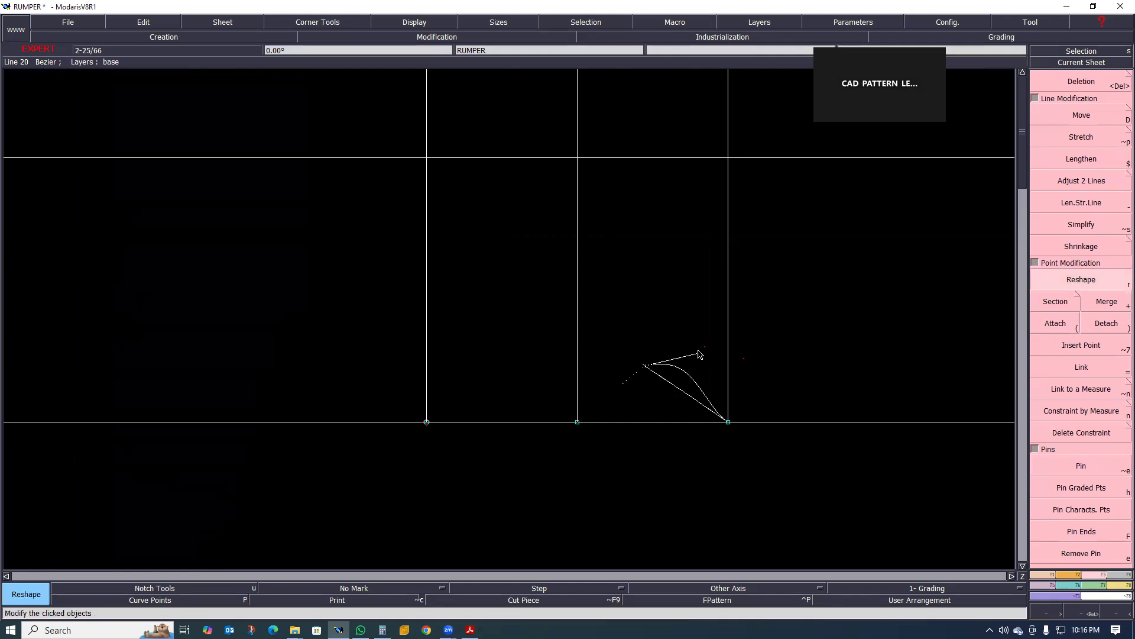
left_click(622, 384)
left_click(599, 365)
left_click(598, 404)
left_click(579, 382)
left_click(693, 356)
left_click(699, 369)
left_click(704, 410)
left_click(709, 385)
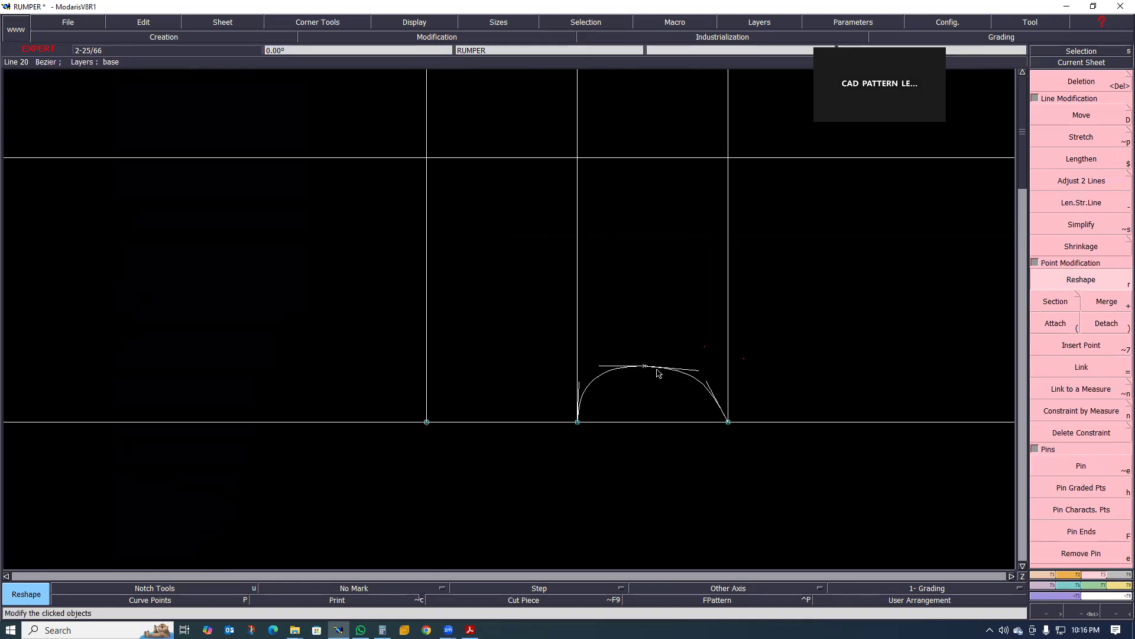
- Smooth the arch by refining its peak point and the tangents on both sides of the peak
scroll(656, 370, "up", 3)
left_click(631, 360)
left_click(633, 354)
left_click(528, 357)
left_click(530, 358)
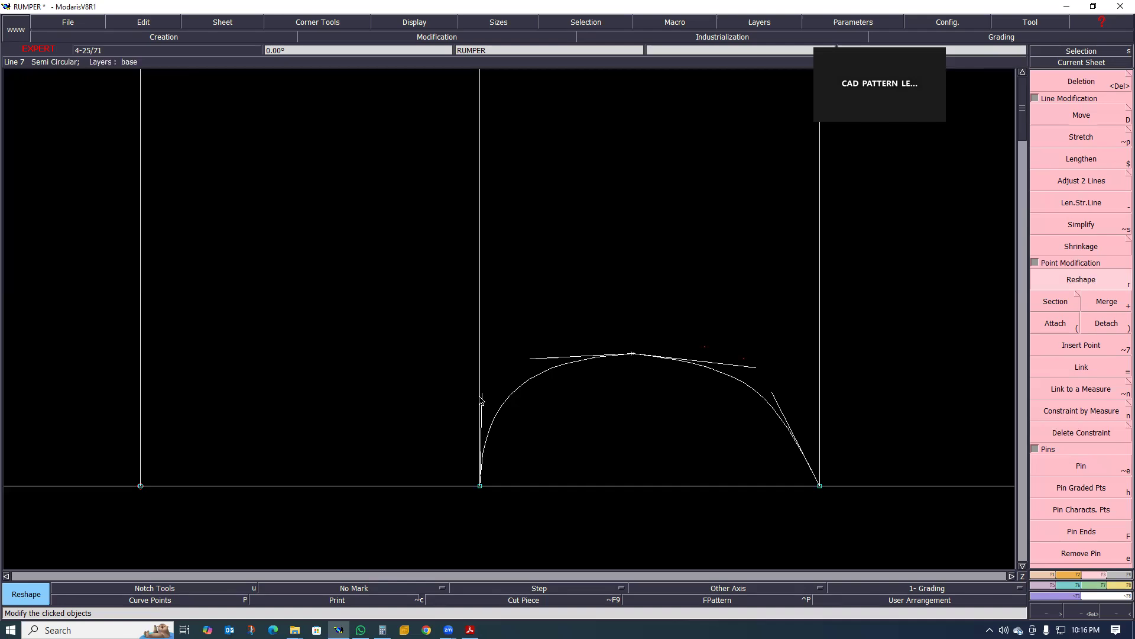
left_click(754, 367)
left_click(740, 363)
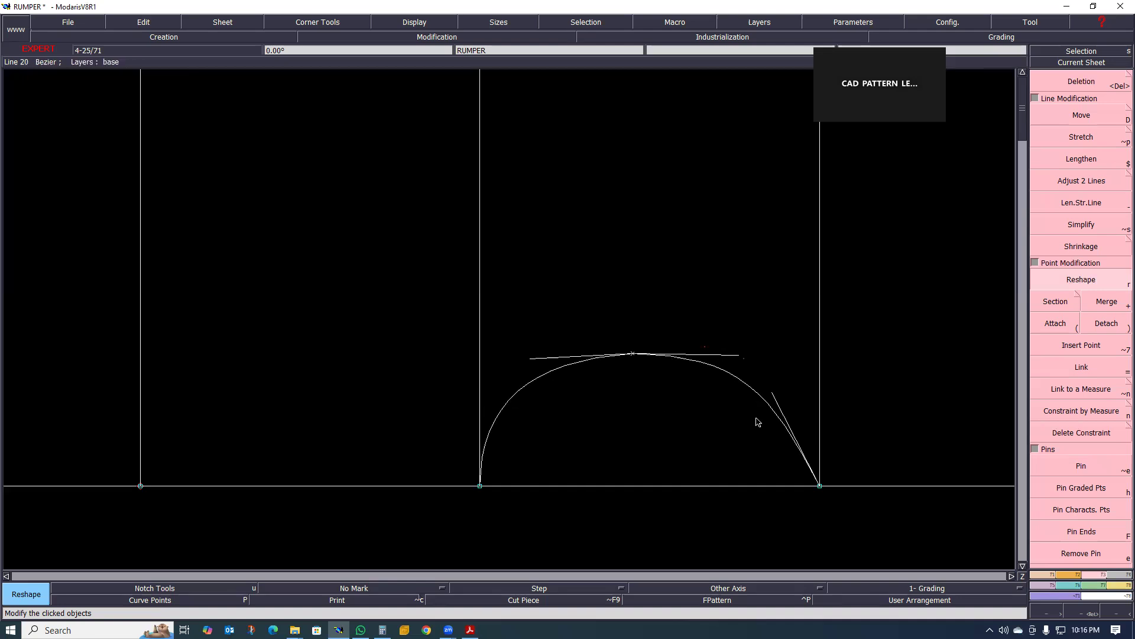
- Add a dynamic length measure to the whole arch on the block's lower edge and place it above the curve
key("j")
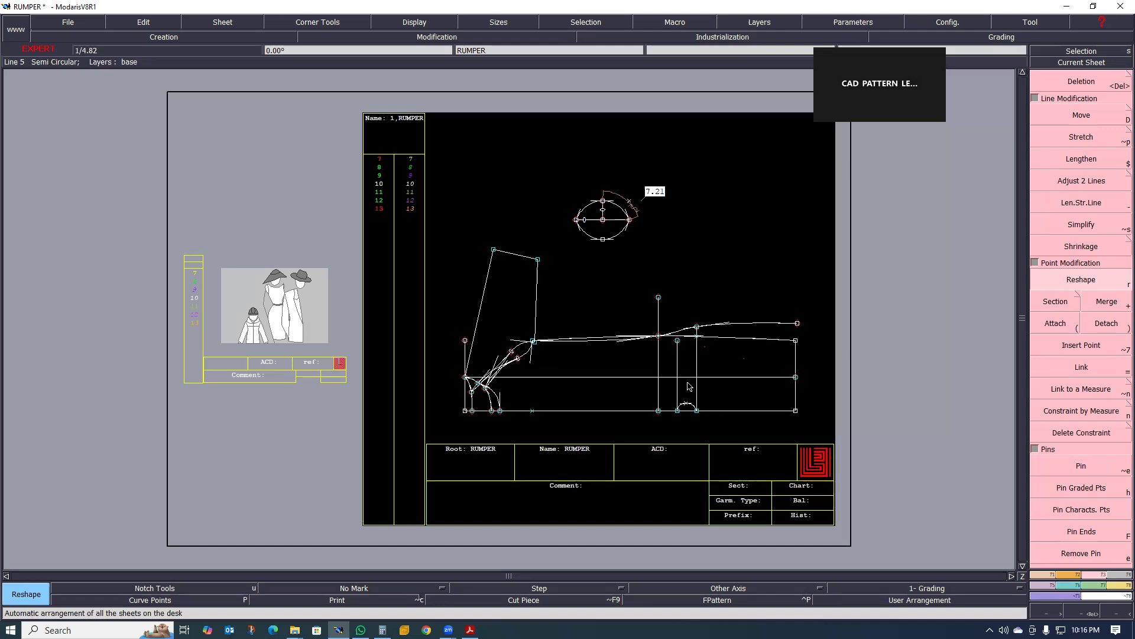
key("Return")
left_click_drag(625, 351, 740, 435)
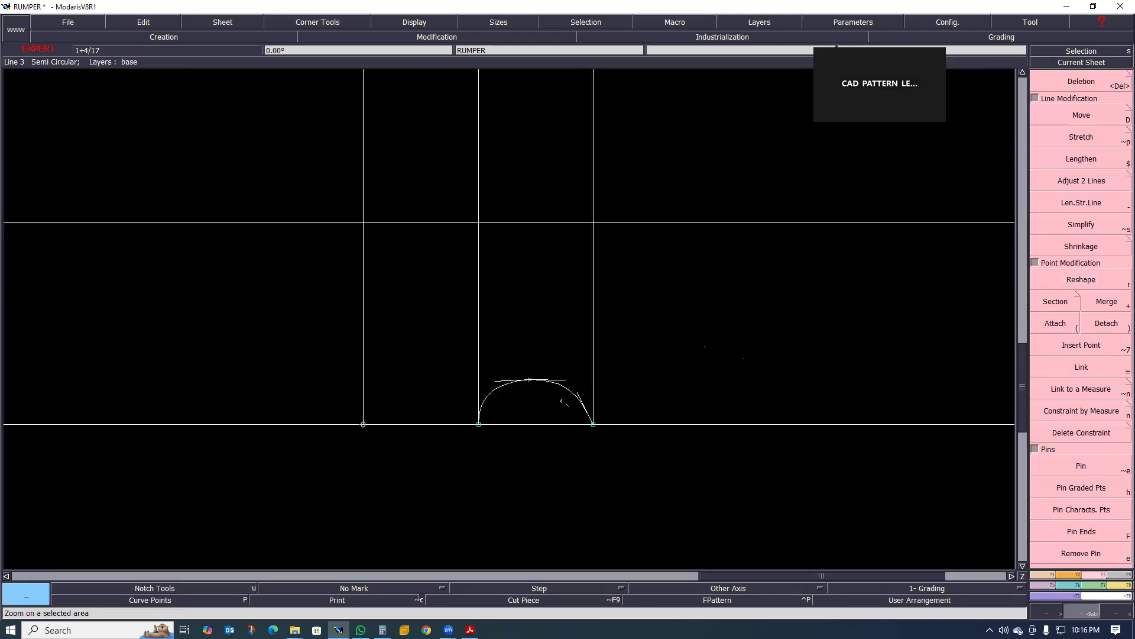
key("l")
left_click(560, 384)
left_click(555, 442)
key("r")
left_click(536, 447)
left_click(547, 331)
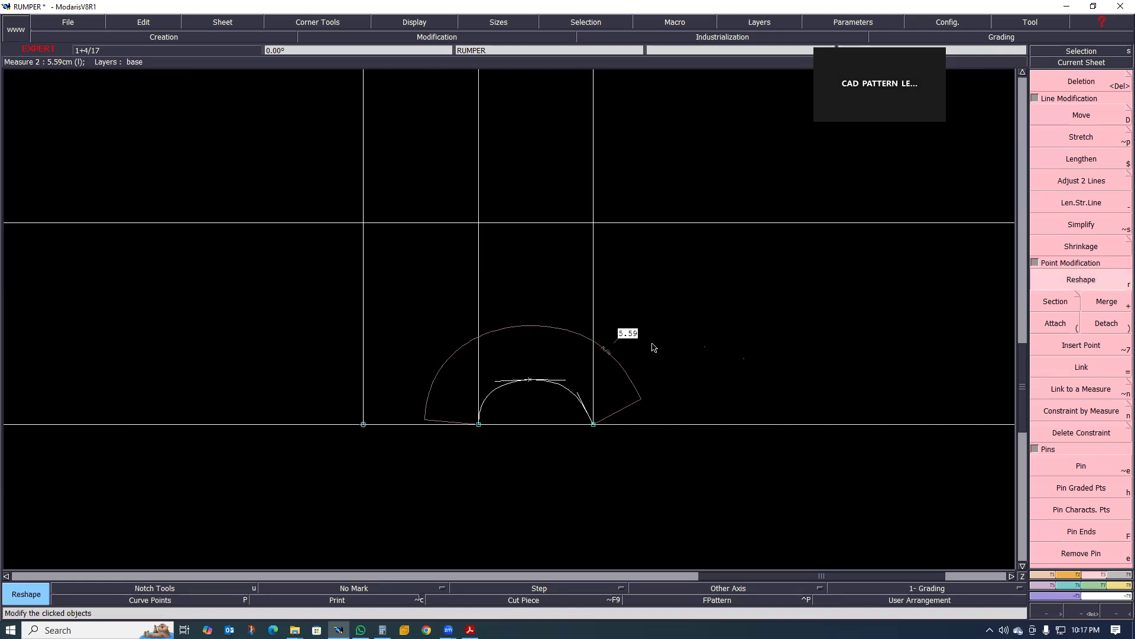
- Compare the arch's length measure with the measure of the gusset's quarter curve
scroll(577, 388, "down", 2)
scroll(553, 430, "down", 1)
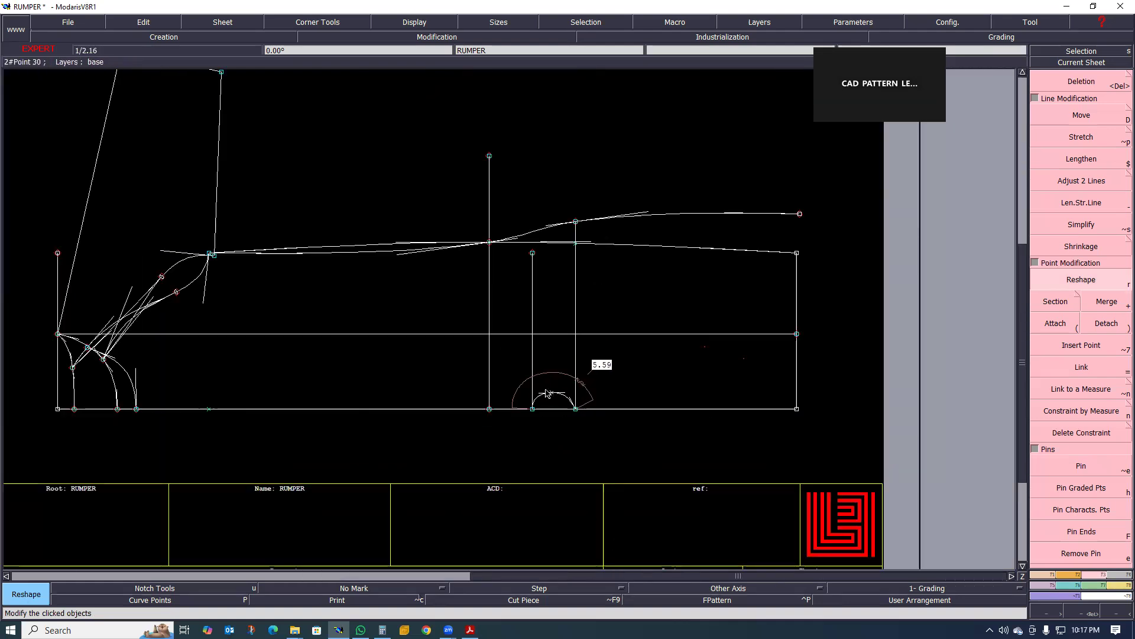
scroll(524, 419, "down", 1)
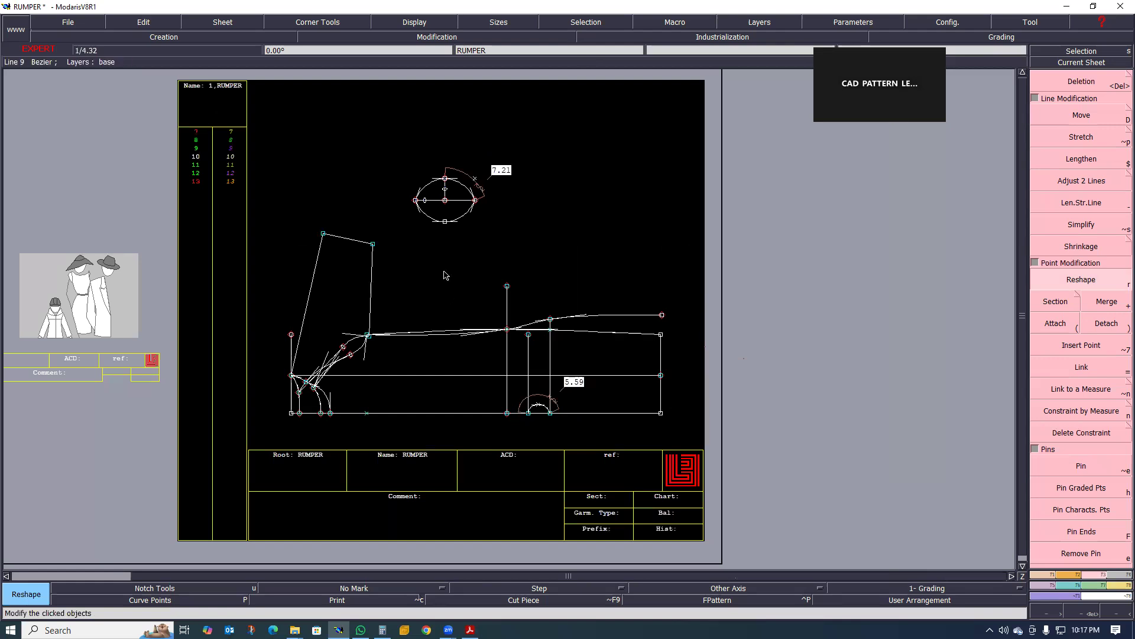
scroll(448, 247, "up", 1)
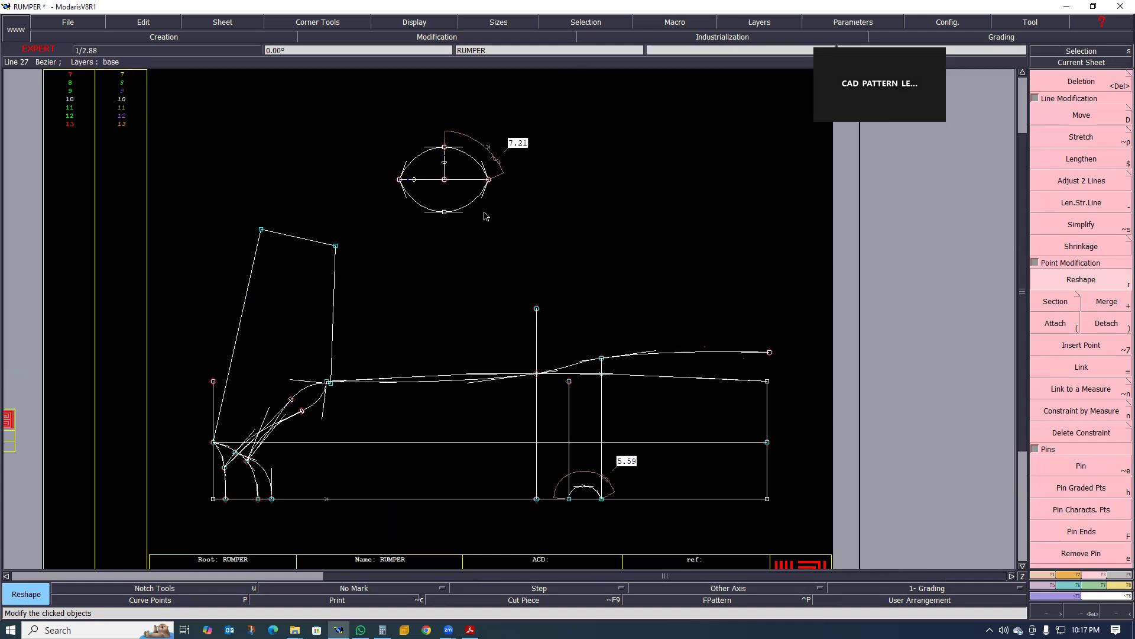
scroll(522, 330, "down", 1)
scroll(481, 213, "up", 2)
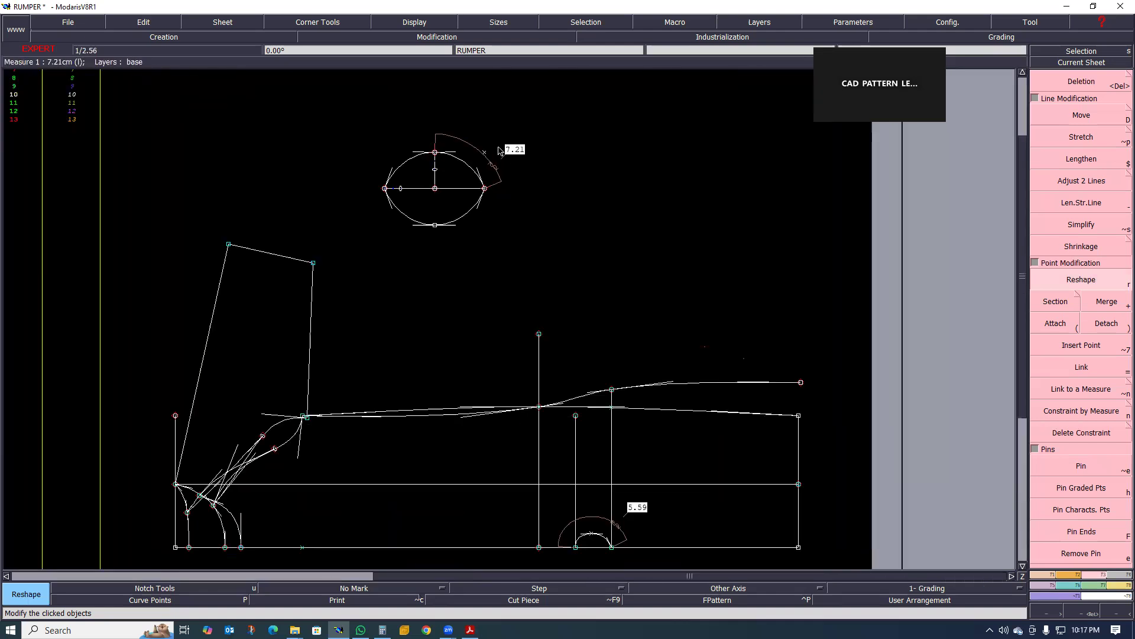
scroll(622, 548, "up", 1)
scroll(576, 412, "down", 1)
scroll(596, 492, "up", 1)
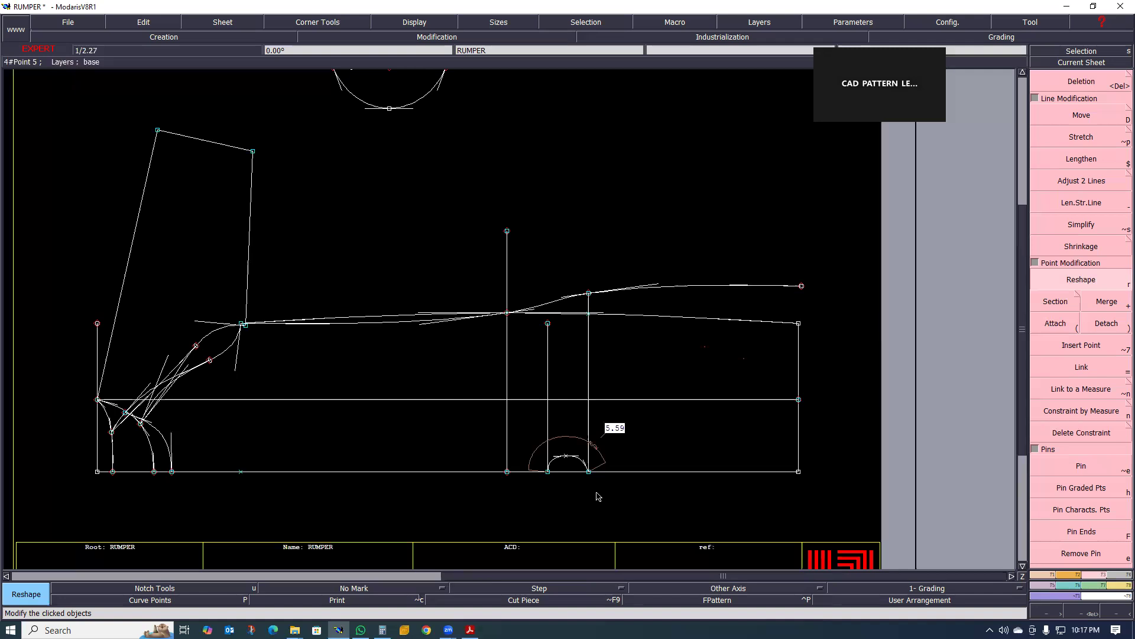
- Examine the arch's shape and end point where it meets the thigh line on the block's lower edge
scroll(599, 497, "up", 7)
scroll(581, 458, "up", 3)
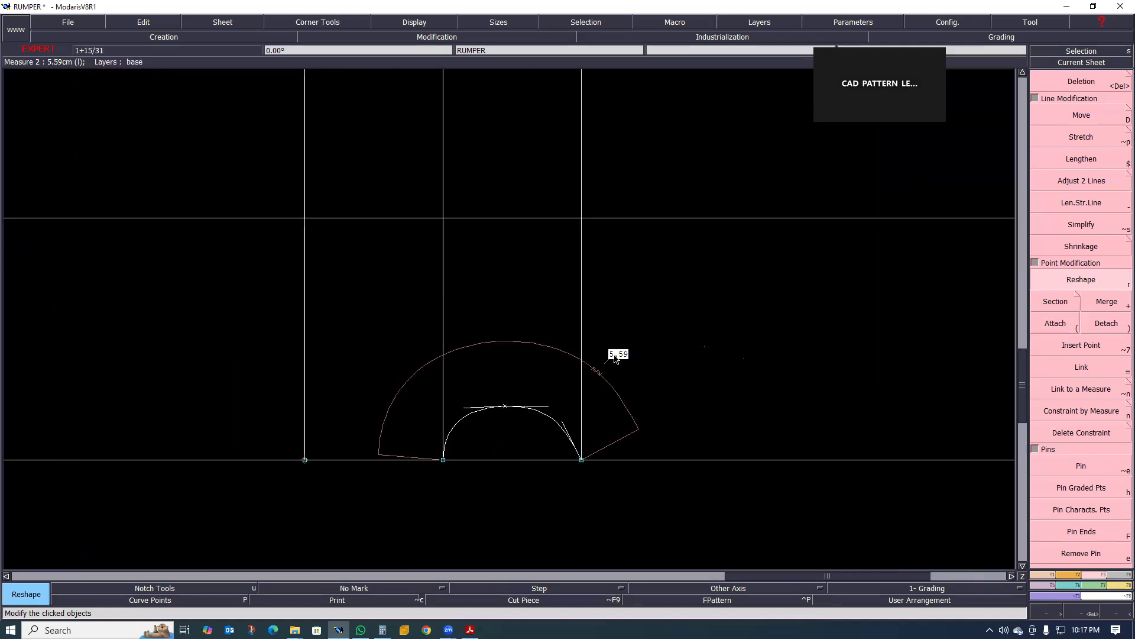
scroll(609, 379, "up", 1)
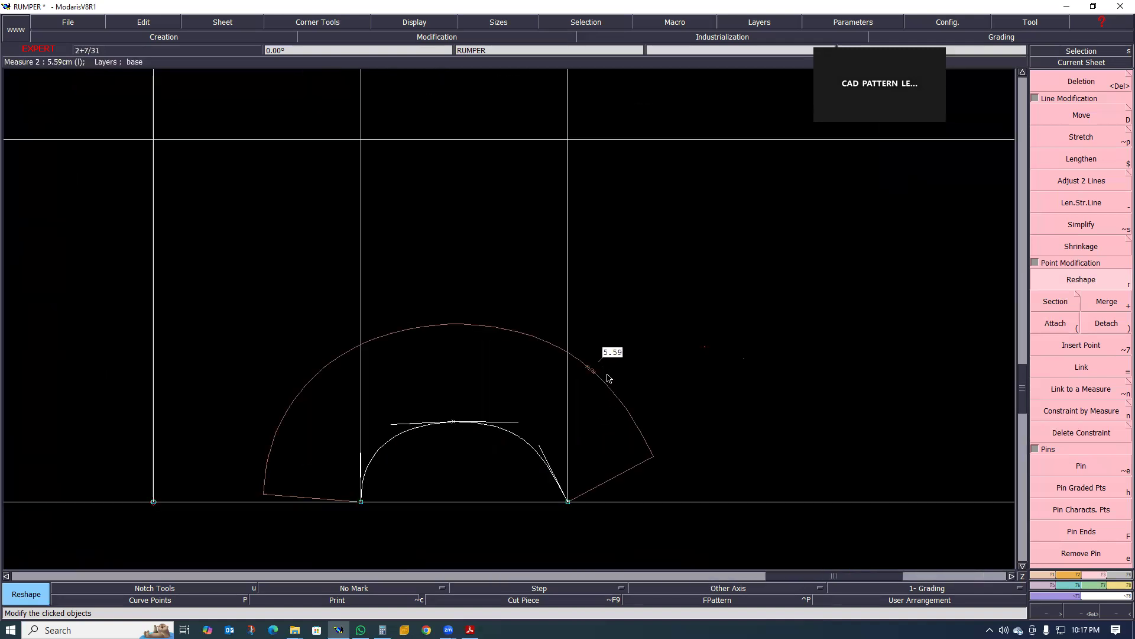
scroll(587, 365, "down", 1)
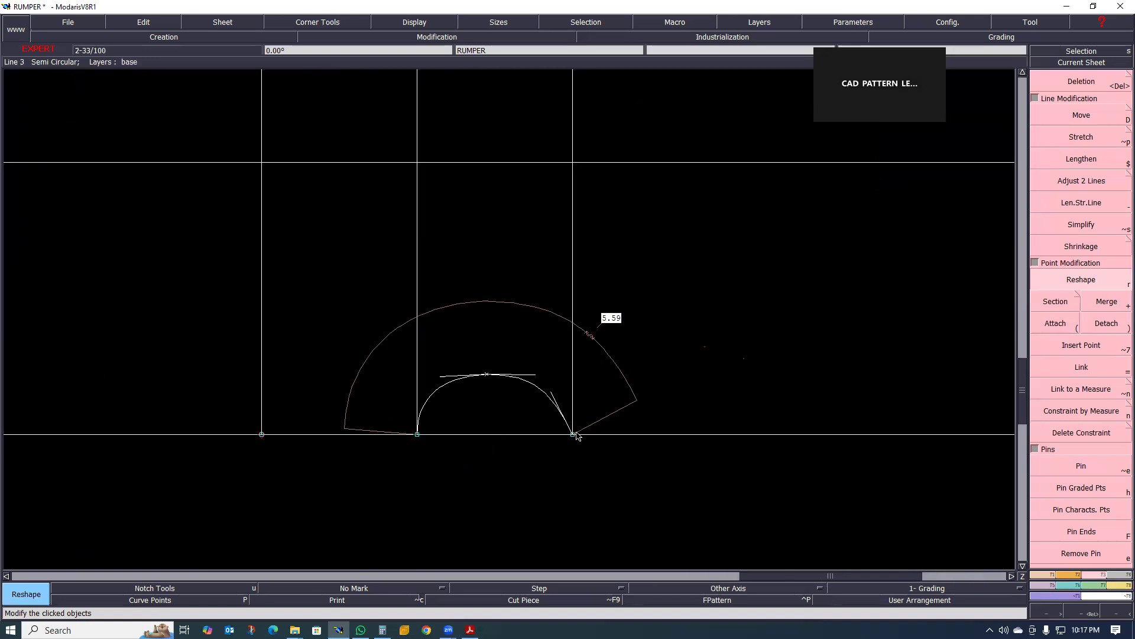
scroll(577, 438, "down", 1)
scroll(573, 440, "up", 1)
scroll(557, 449, "down", 1)
scroll(558, 449, "up", 1)
scroll(548, 445, "down", 2)
scroll(550, 443, "up", 2)
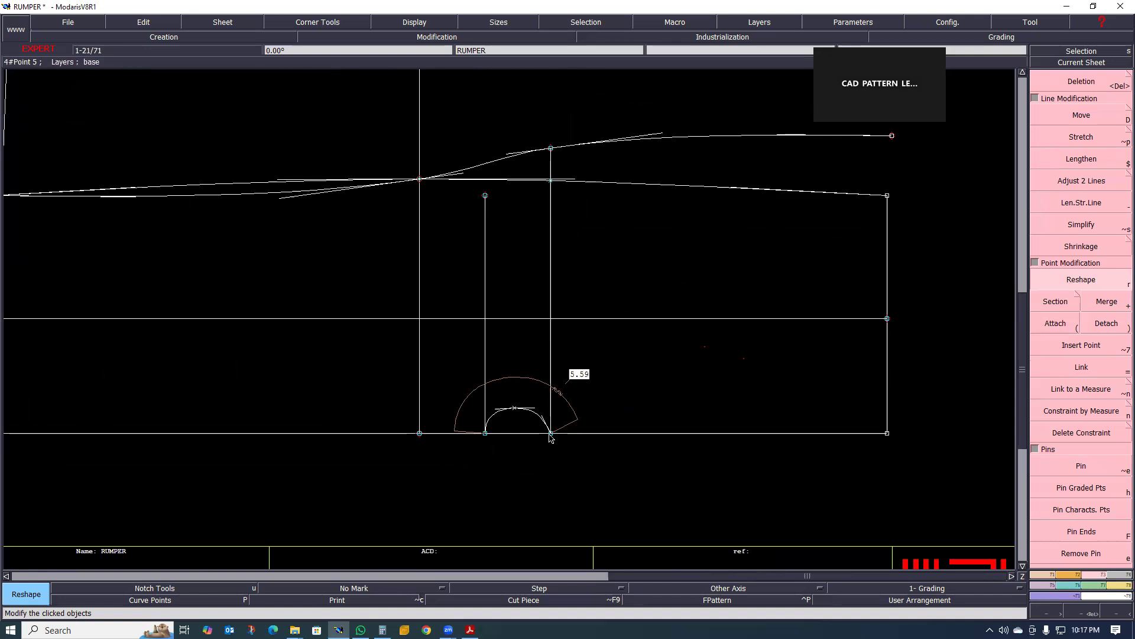
- Try to move the crotch arch's hem-side end point 1.5 cm horizontally along the block's lower edge
scroll(550, 437, "up", 1)
scroll(551, 437, "up", 1)
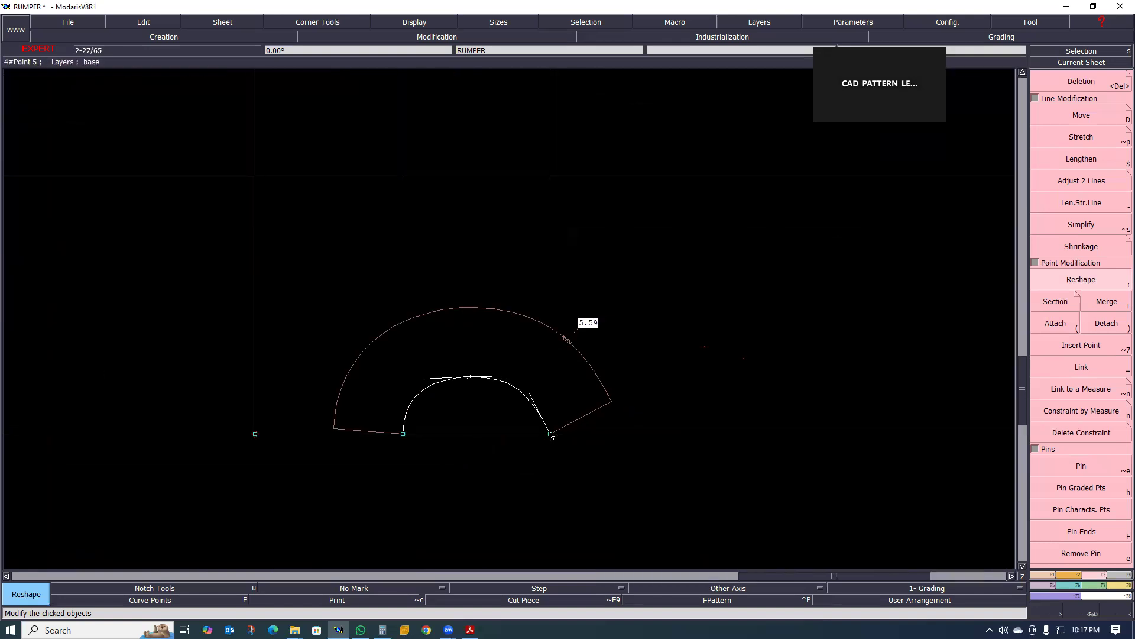
left_click(550, 435)
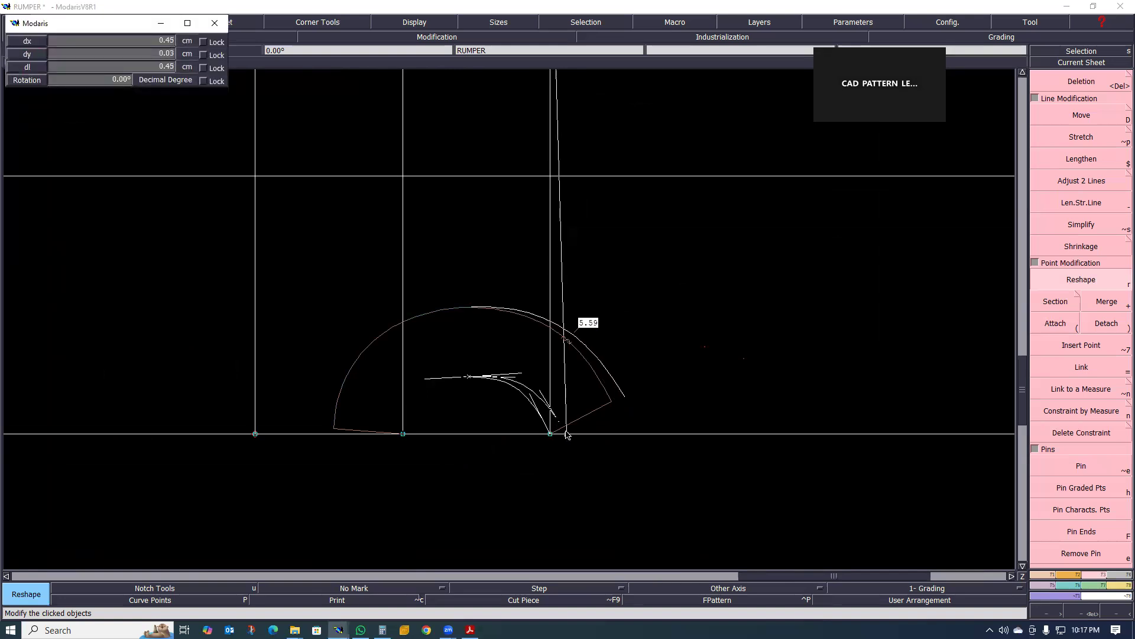
type("1.5")
key("Down")
type("0")
key("Return")
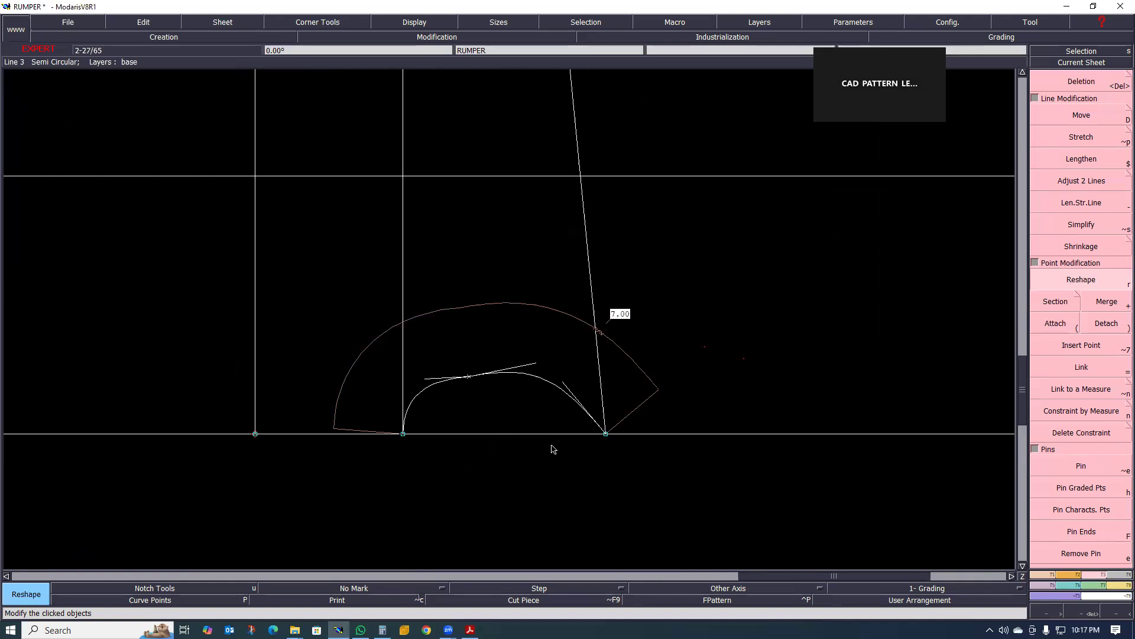
key("ctrl+z")
- Move the arch's hem-side end point 1 cm horizontally toward the hem, with 0 vertical displacement
scroll(555, 441, "up", 1)
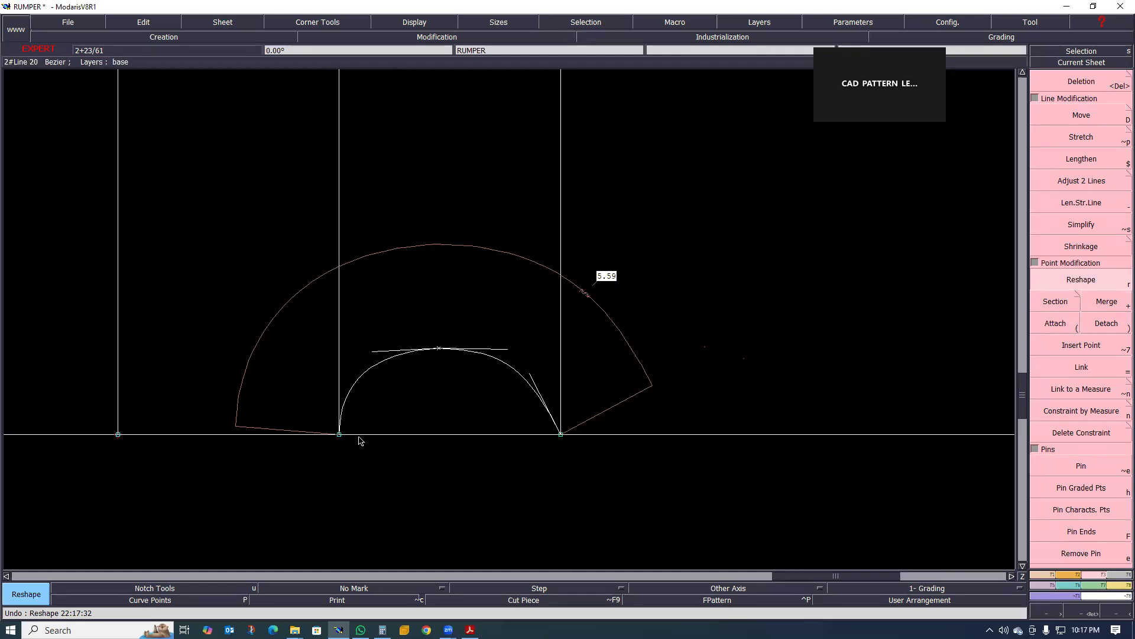
left_click(560, 436)
type("1")
key("Down")
type("0")
key("Return")
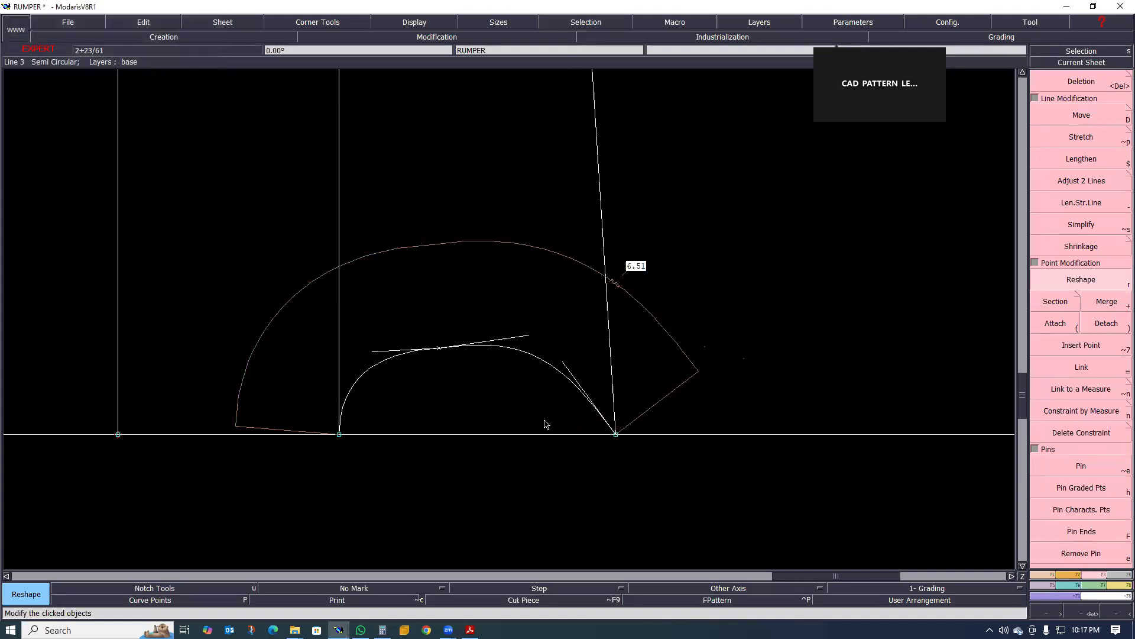
- Raise the arch's peak point and straighten the tangent at its waist-side end to vertical
scroll(545, 421, "down", 1)
scroll(496, 385, "up", 2)
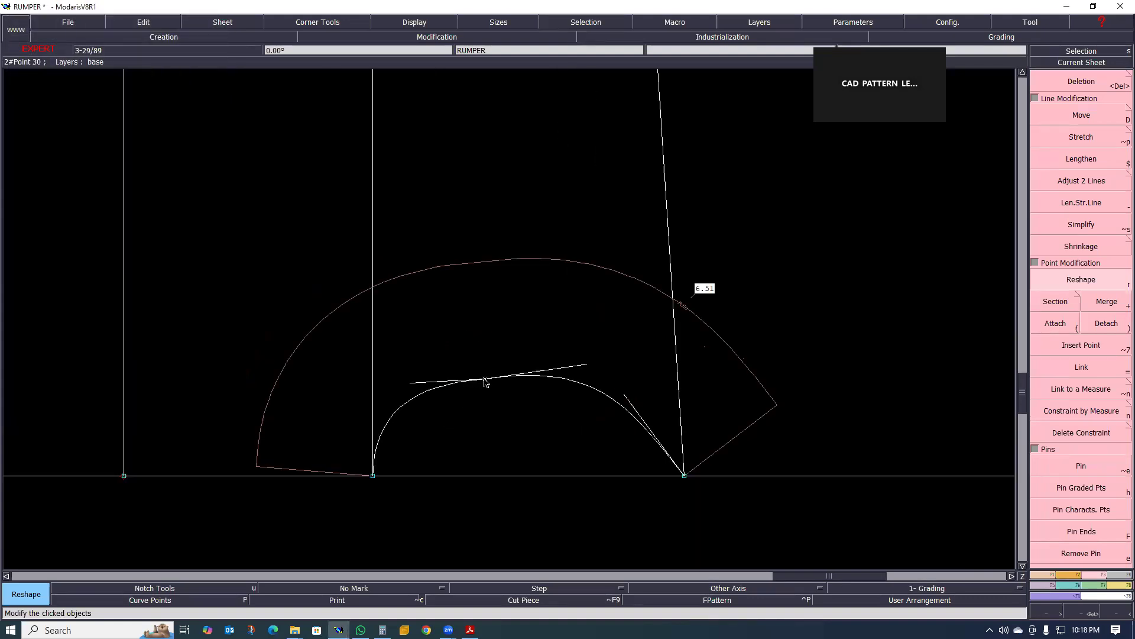
left_click(485, 379)
left_click(483, 361)
left_click(368, 414)
left_click(373, 405)
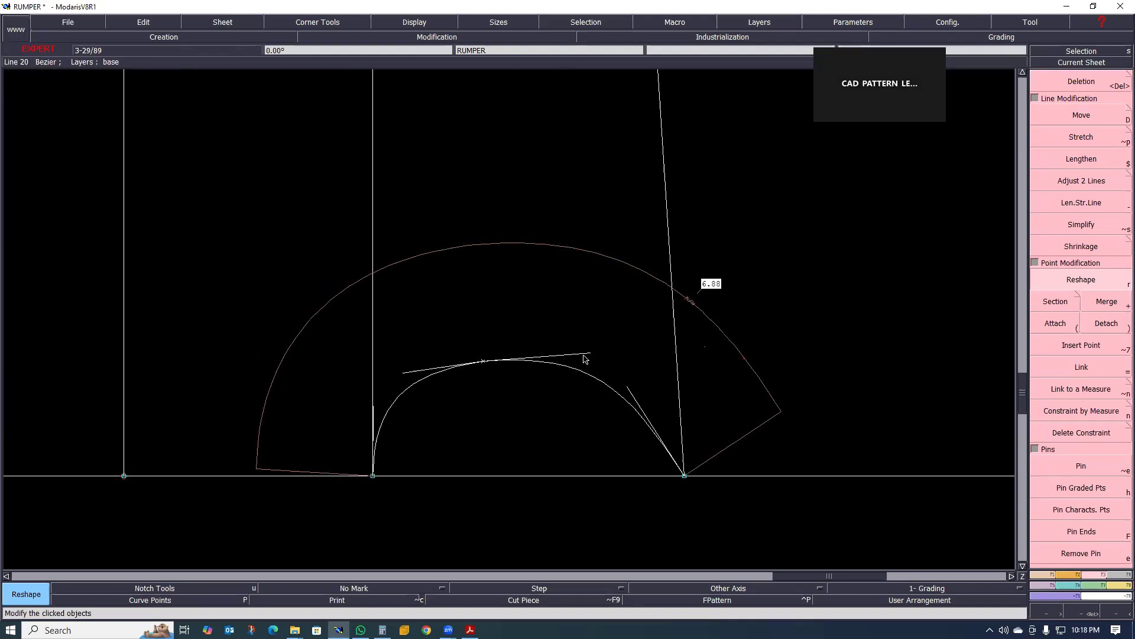
- Round out the arch's hem-side half and centre its peak between both ends, keeping the waist-side end tangent vertical
left_click(636, 391)
left_click(649, 375)
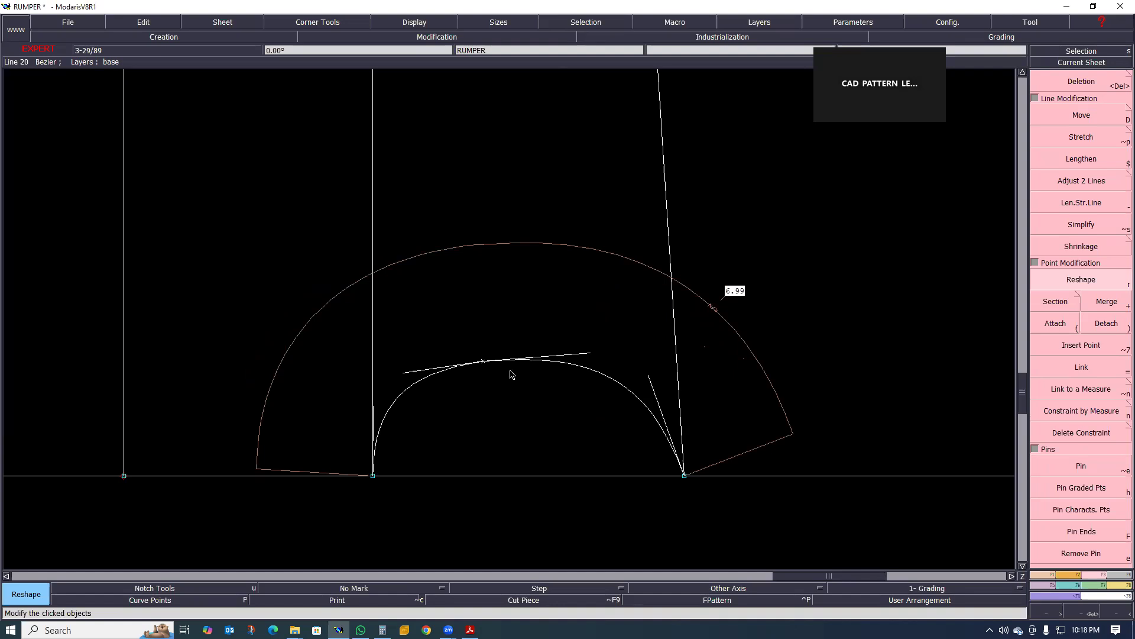
left_click(485, 368)
left_click(514, 356)
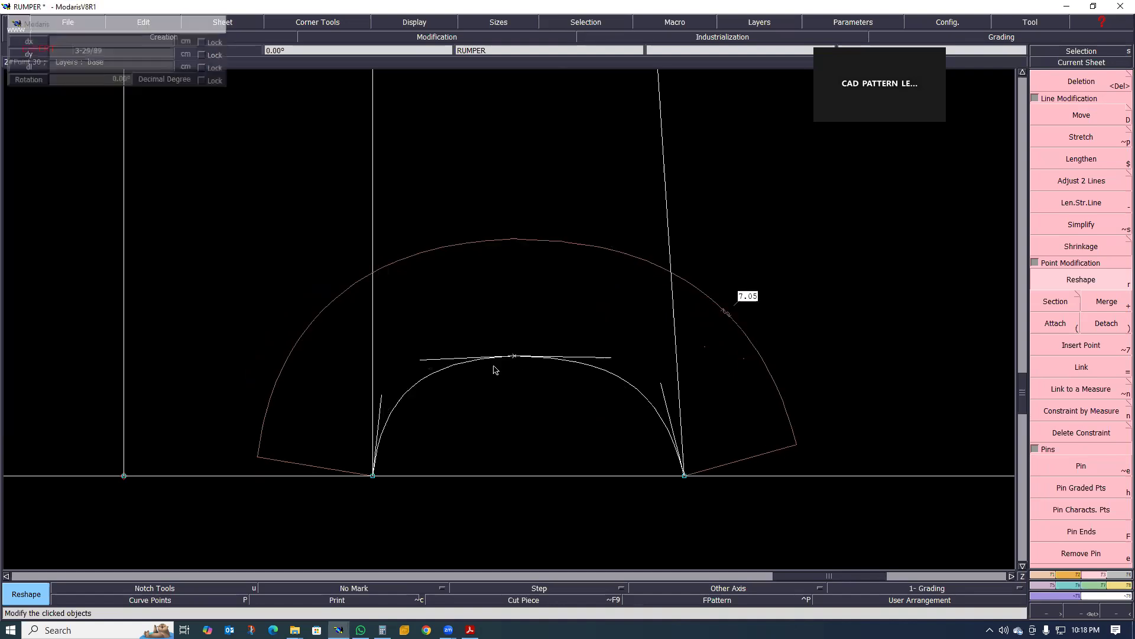
left_click(375, 395)
left_click(373, 395)
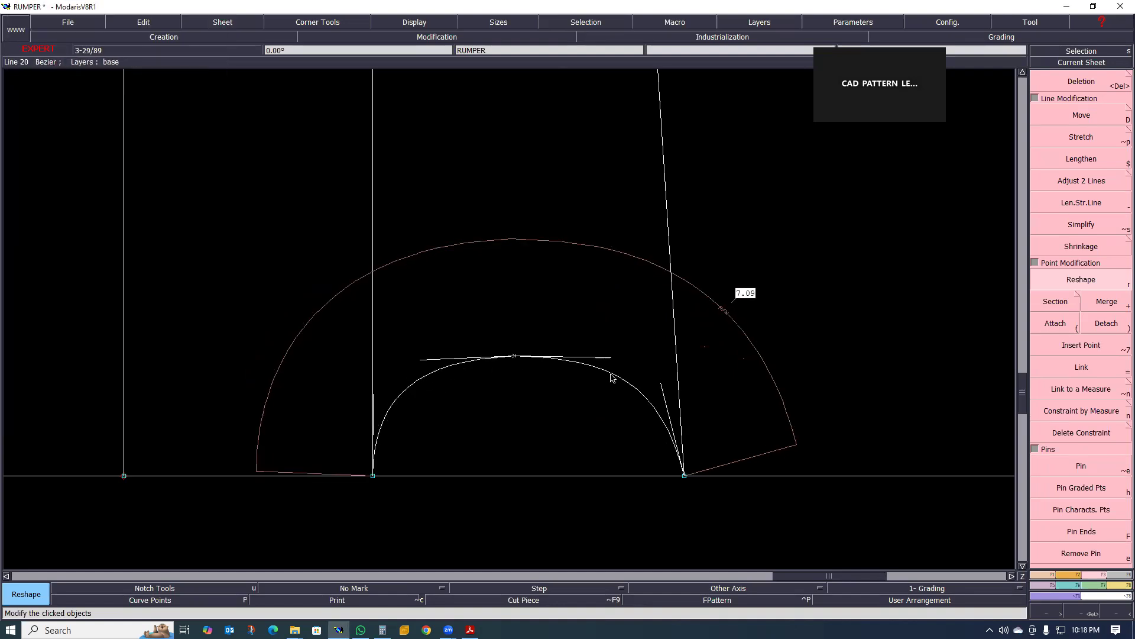
- Shift the arch's hem-side end point about 0.17 cm further toward the hem and refine the tangents at that end and the peak
left_click(686, 476)
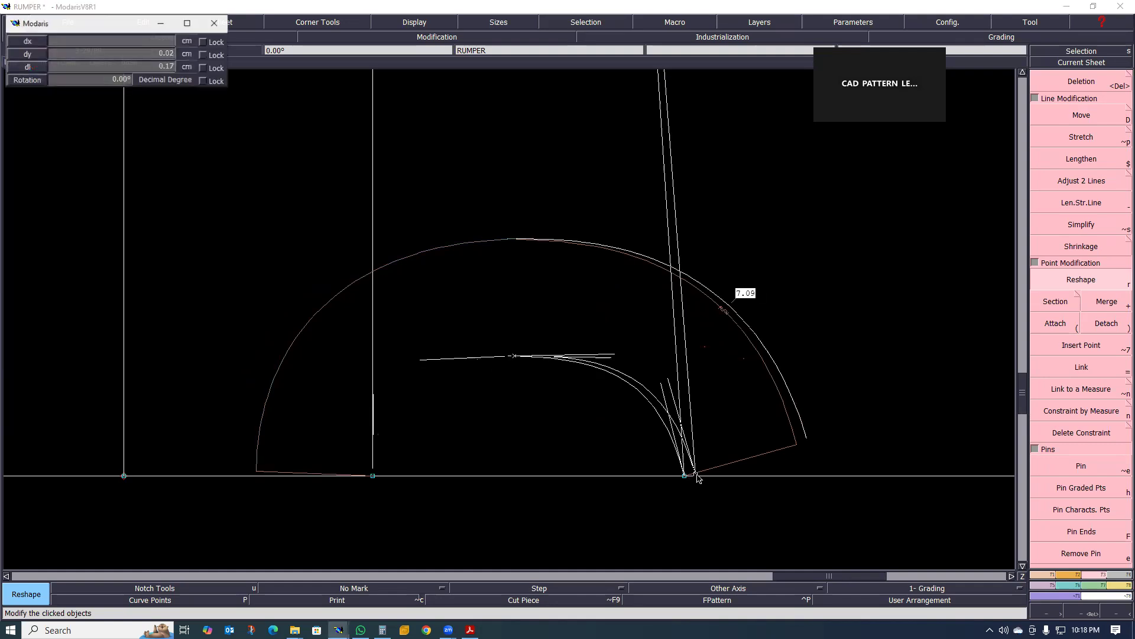
left_click(696, 475)
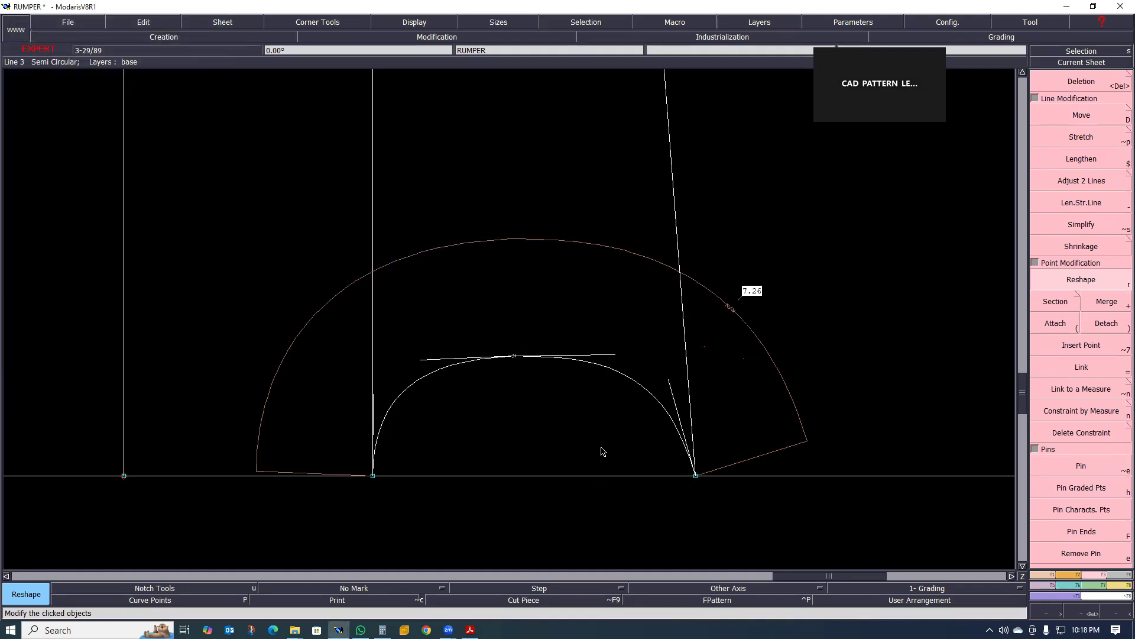
left_click(671, 389)
left_click(670, 396)
left_click(614, 358)
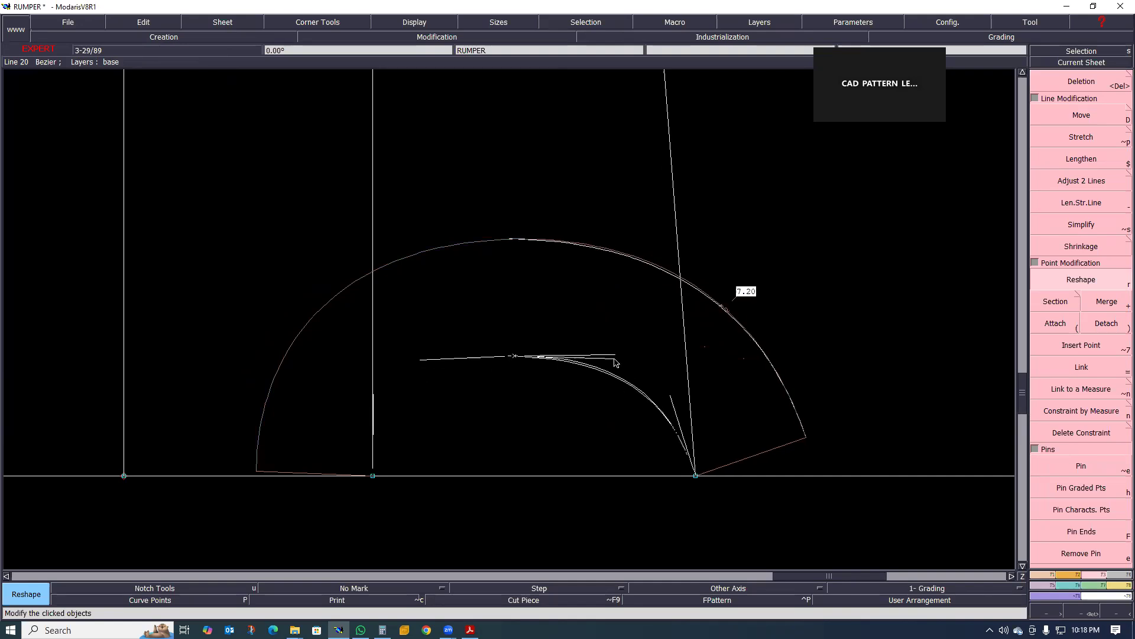
left_click(424, 360)
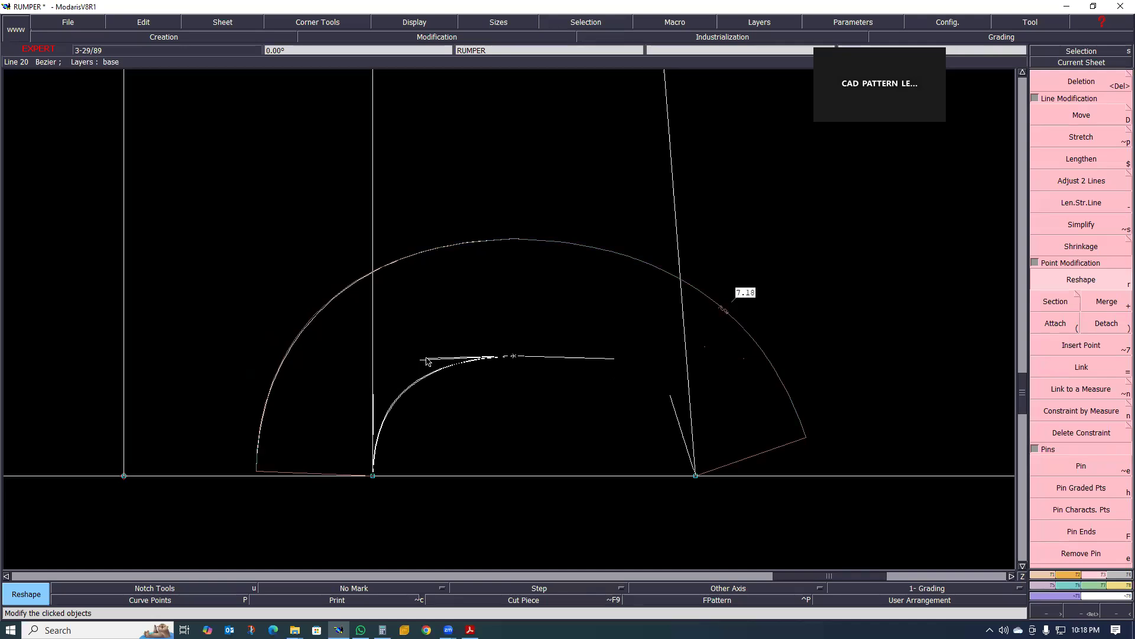
left_click(427, 355)
- Delete the slanted thigh line joining the arch's hem-side end to the block's upper curve
scroll(483, 394, "down", 2)
scroll(490, 451, "down", 3)
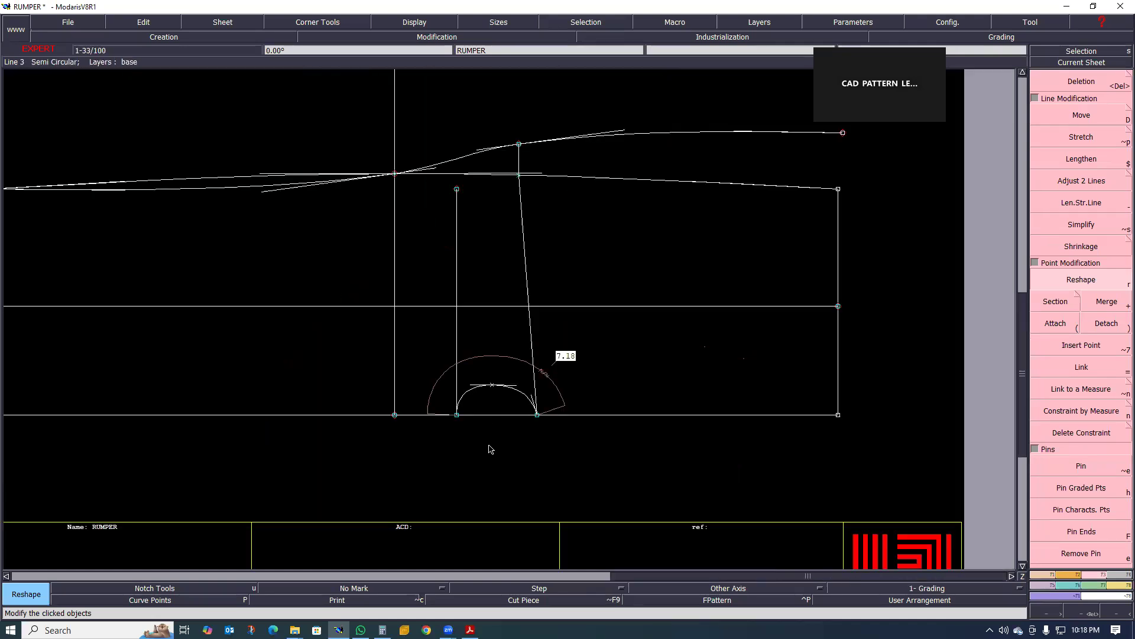
scroll(492, 453, "up", 1)
scroll(492, 455, "down", 2)
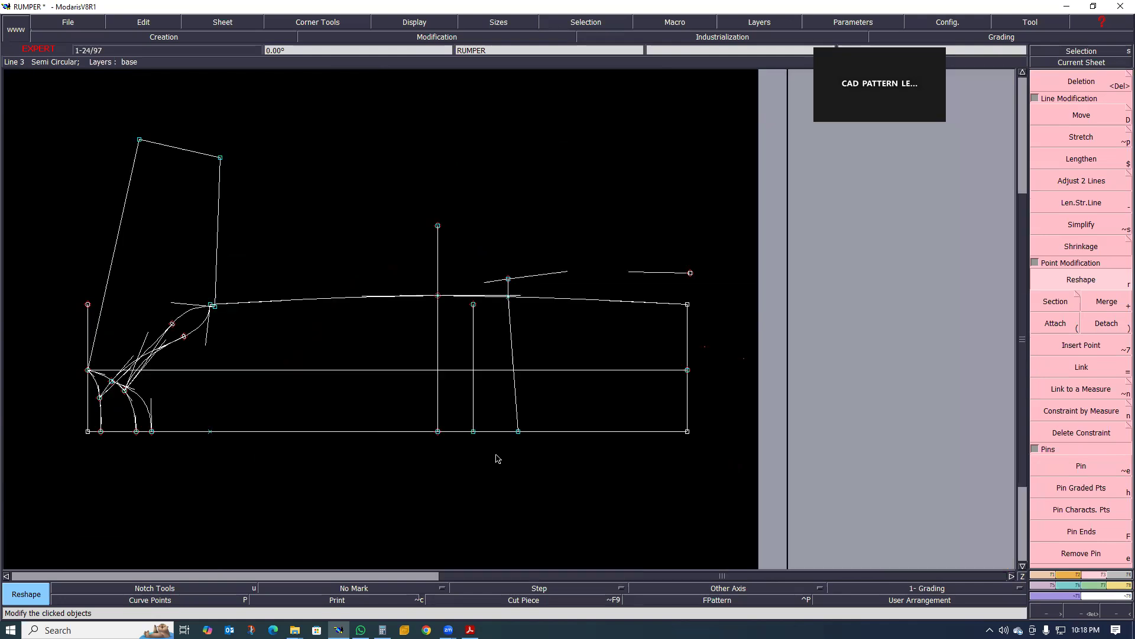
scroll(482, 462, "up", 1)
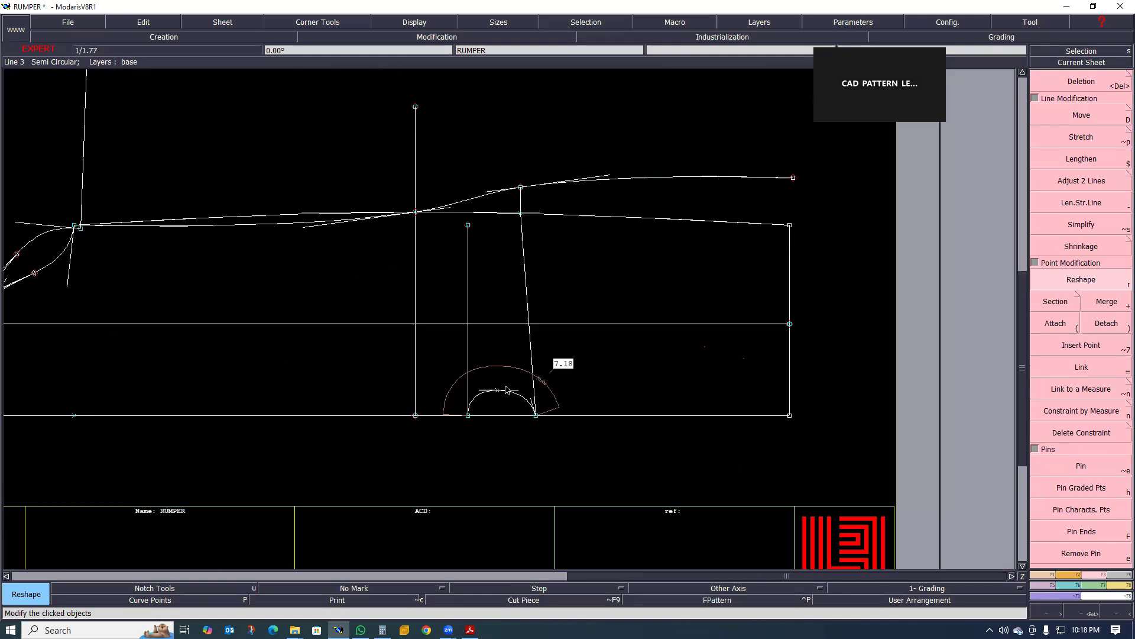
scroll(507, 390, "up", 1)
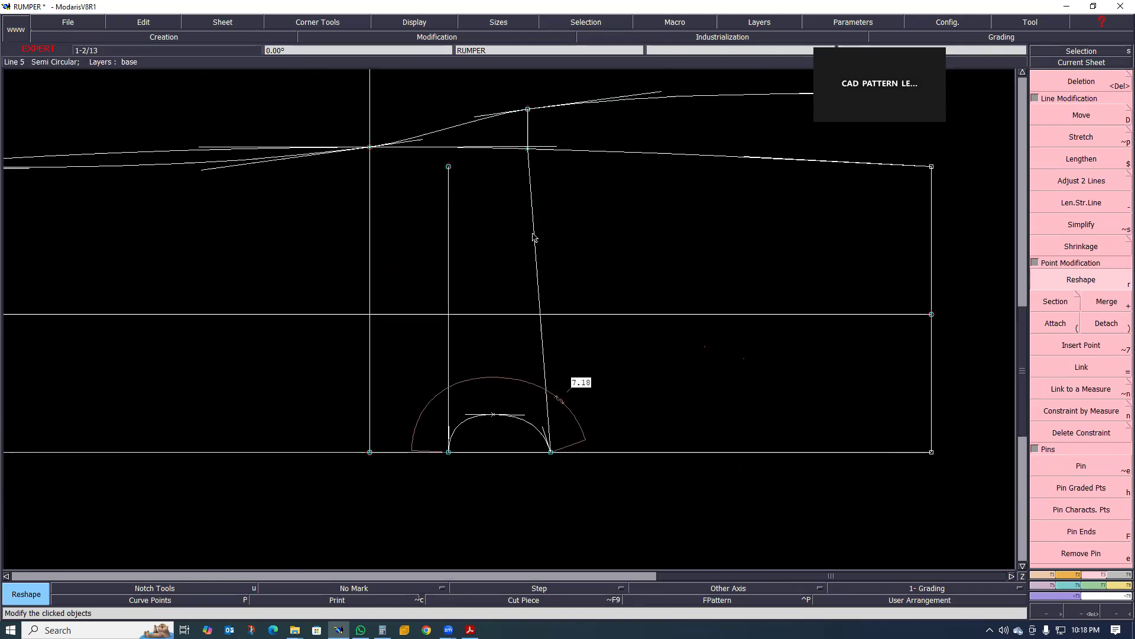
key("Delete")
left_click(535, 273)
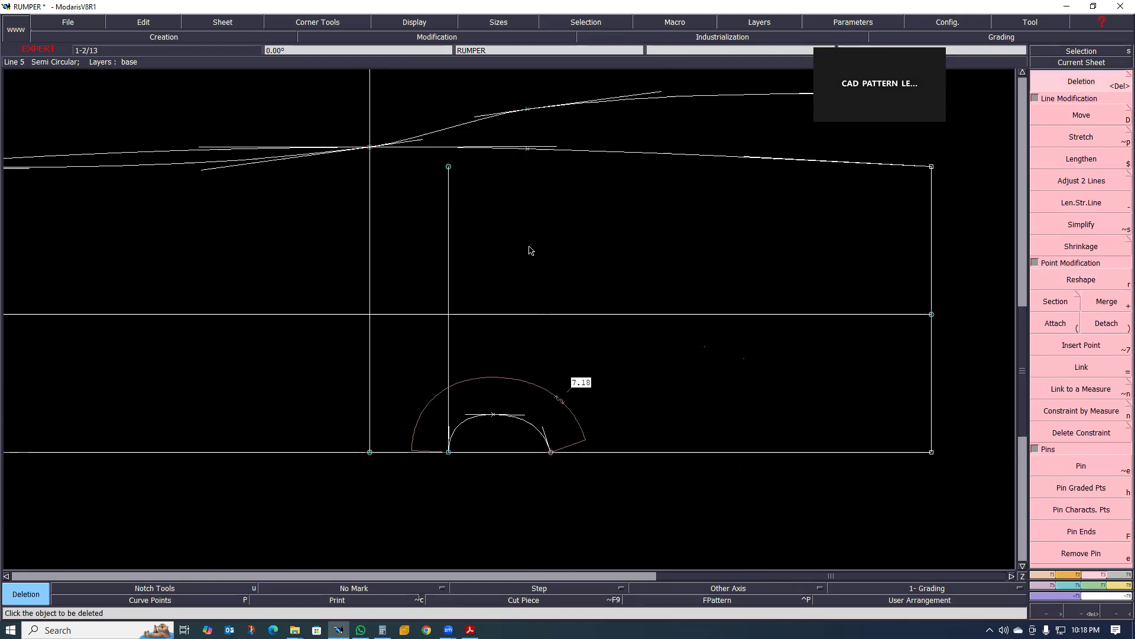
- Add a developed point on the lower edge inside the arch and align it vertically with the thigh point on the upper curve
key("d")
left_click(519, 453)
left_click(523, 465)
key("a")
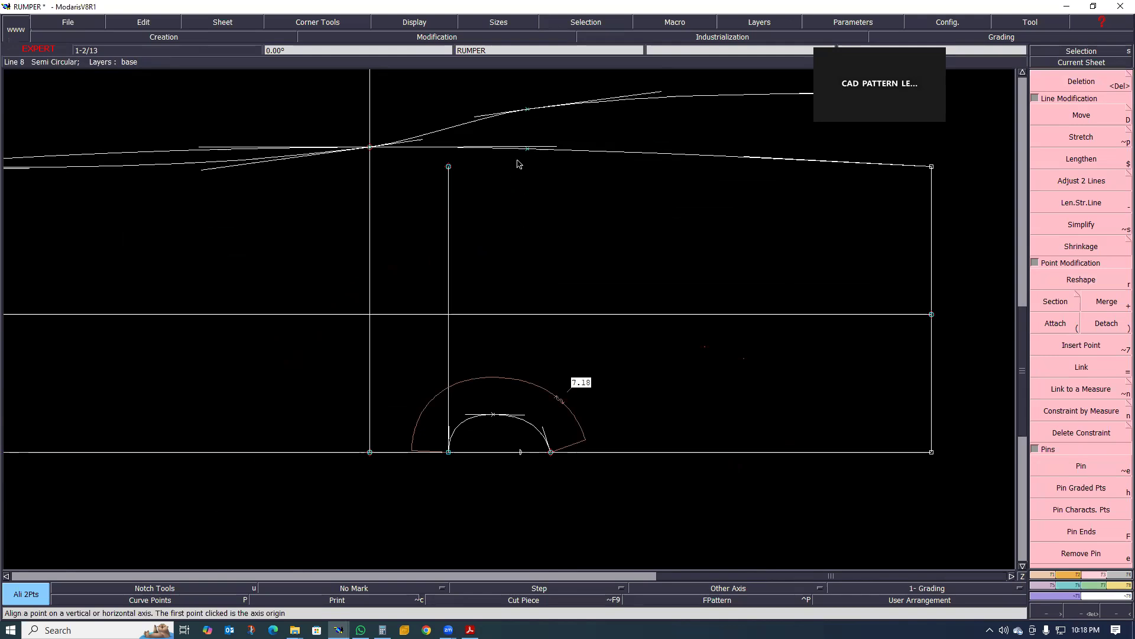
left_click(527, 151)
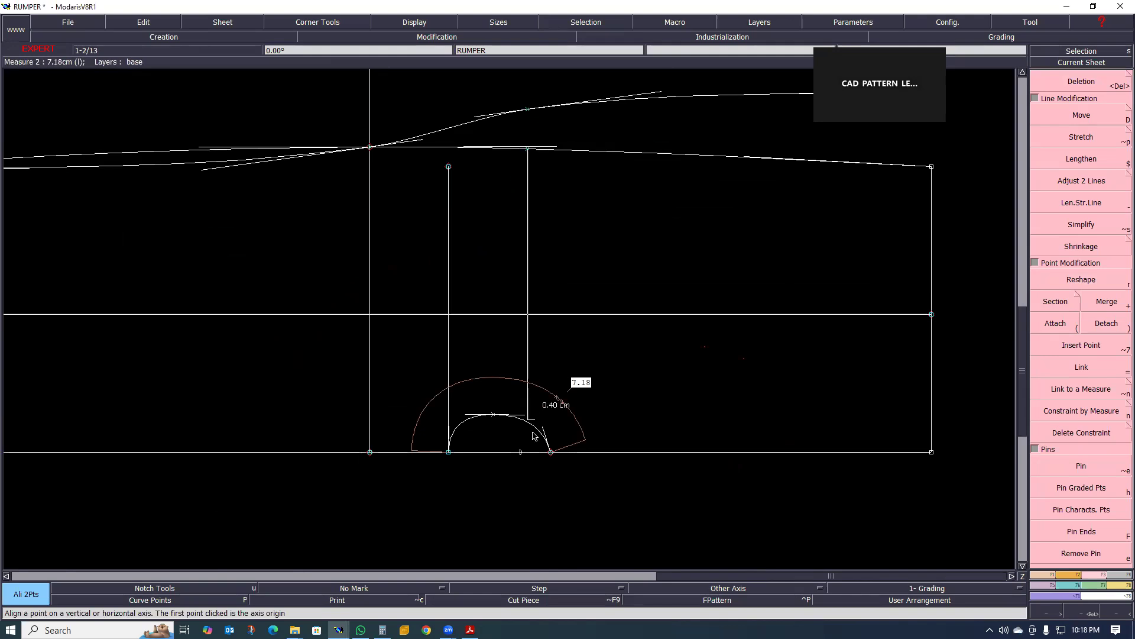
left_click(521, 467)
scroll(511, 468, "up", 1)
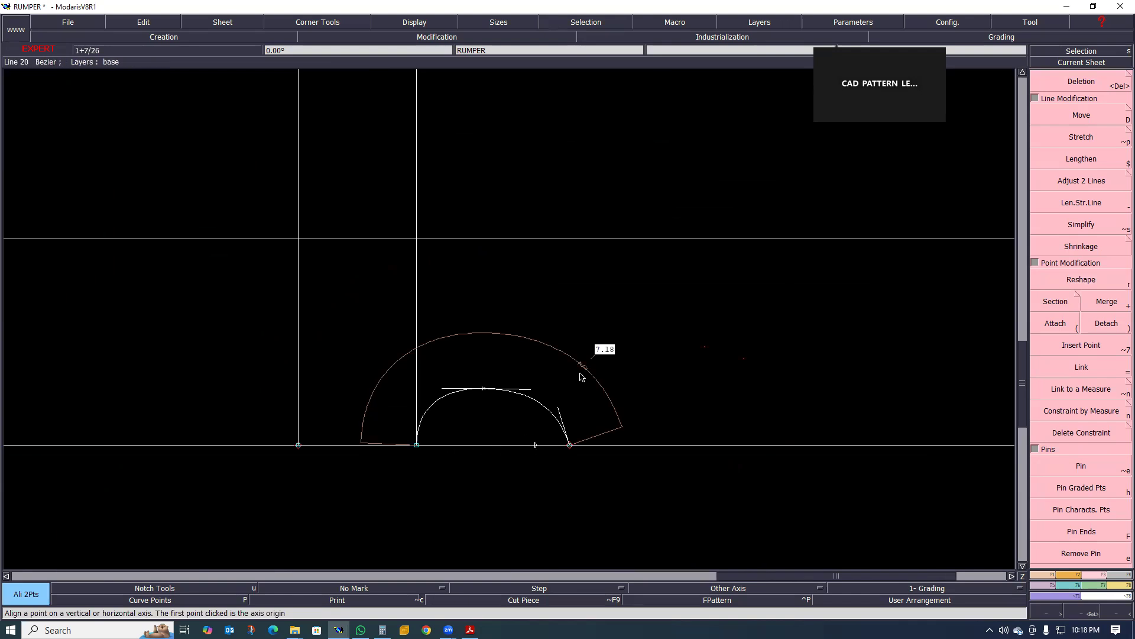
- Examine the arch's end against the aligned thigh point and compare the arch's length measure with the gusset's
scroll(541, 441, "down", 2)
scroll(553, 424, "up", 2)
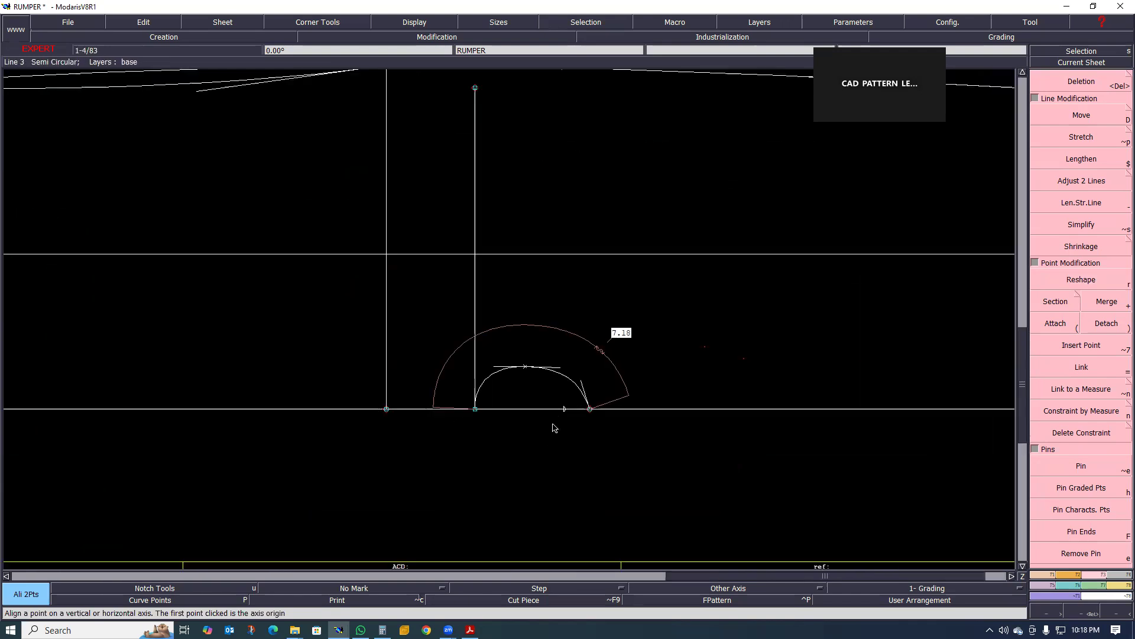
scroll(556, 412, "down", 2)
scroll(551, 414, "up", 2)
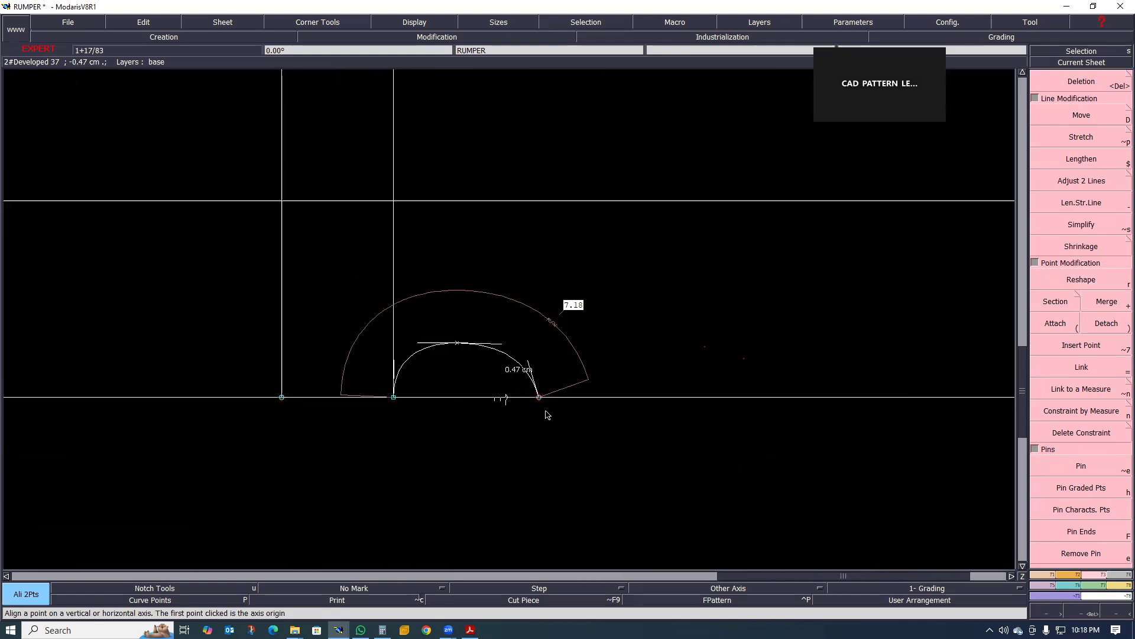
scroll(544, 408, "down", 1)
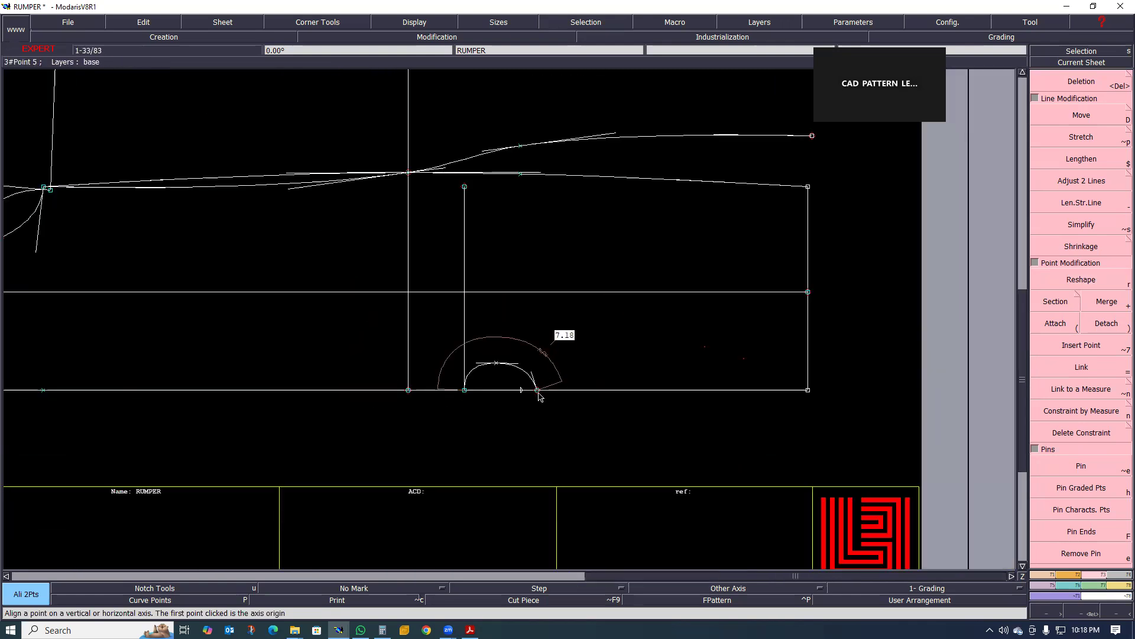
scroll(535, 399, "down", 2)
scroll(521, 414, "up", 2)
scroll(515, 414, "down", 2)
scroll(500, 410, "up", 1)
scroll(500, 410, "up", 1)
scroll(533, 398, "down", 2)
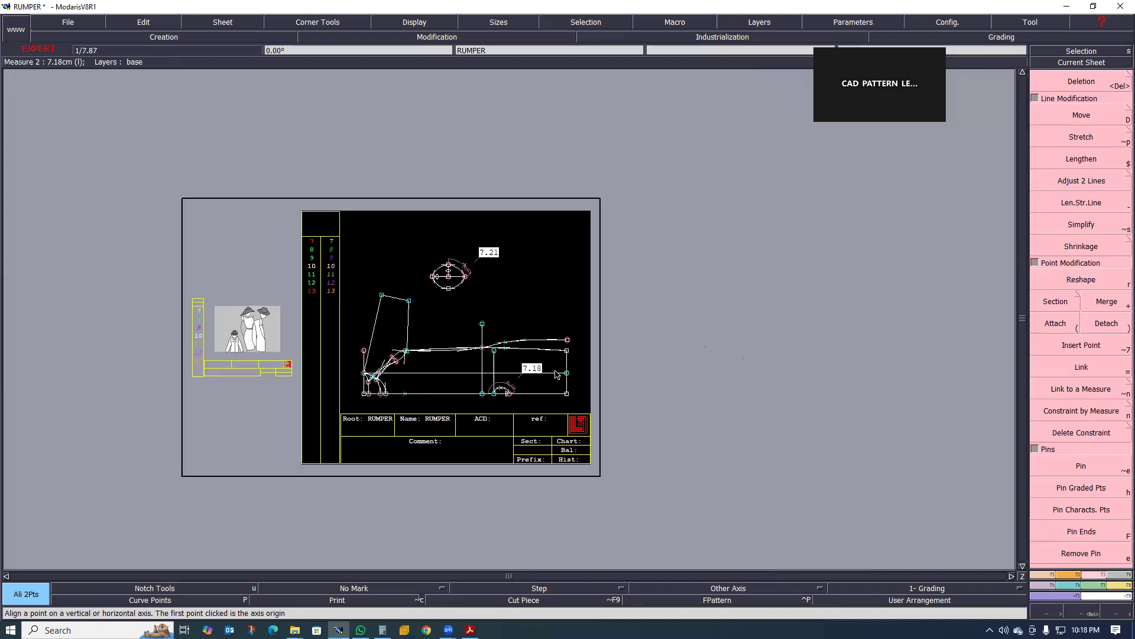
scroll(490, 358, "up", 3)
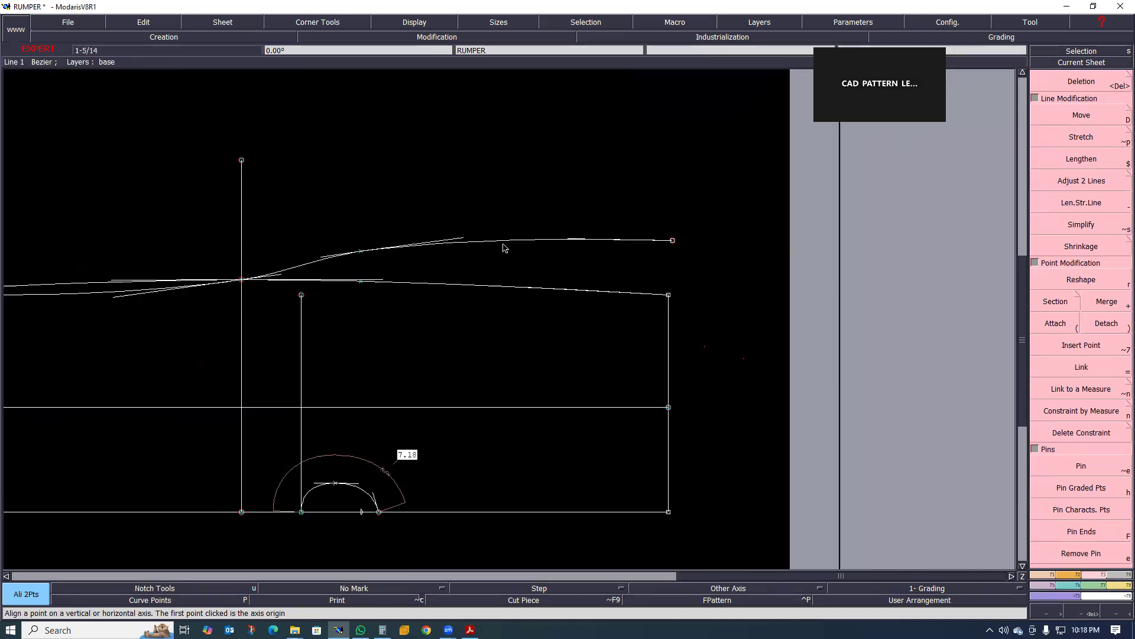
- Delete the outer flared curve running above the block's upper edge toward the hem
scroll(537, 245, "down", 2)
scroll(547, 243, "up", 1)
key("Delete")
left_click(539, 241)
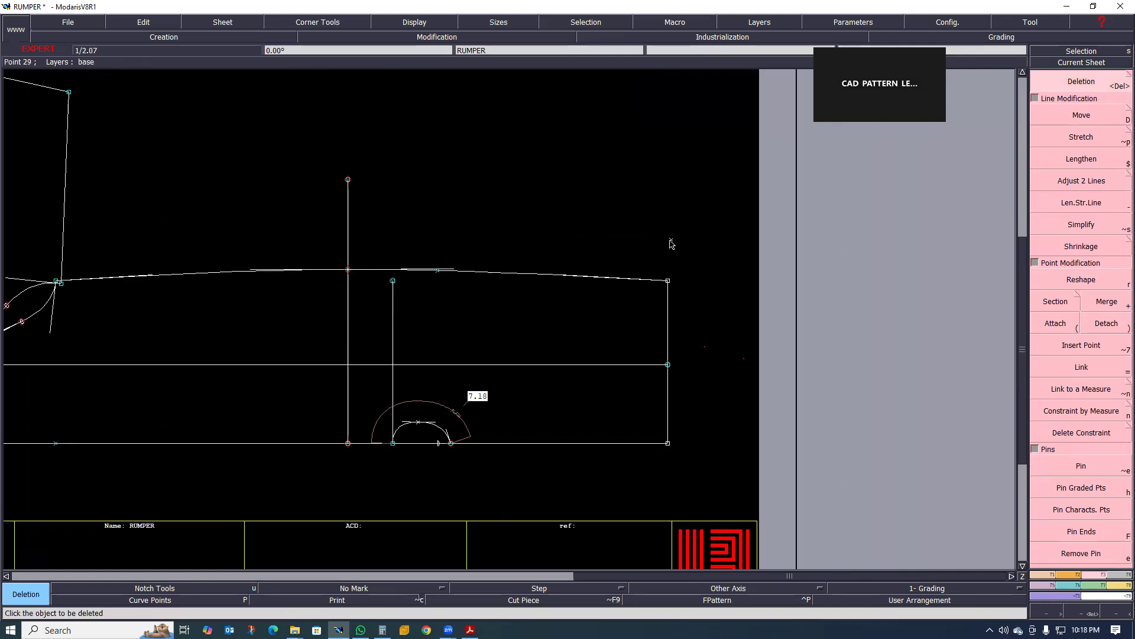
- Look up the size 74 value for bottom width above rib in the PDF measurement chart and return to Modaris
left_click(470, 630)
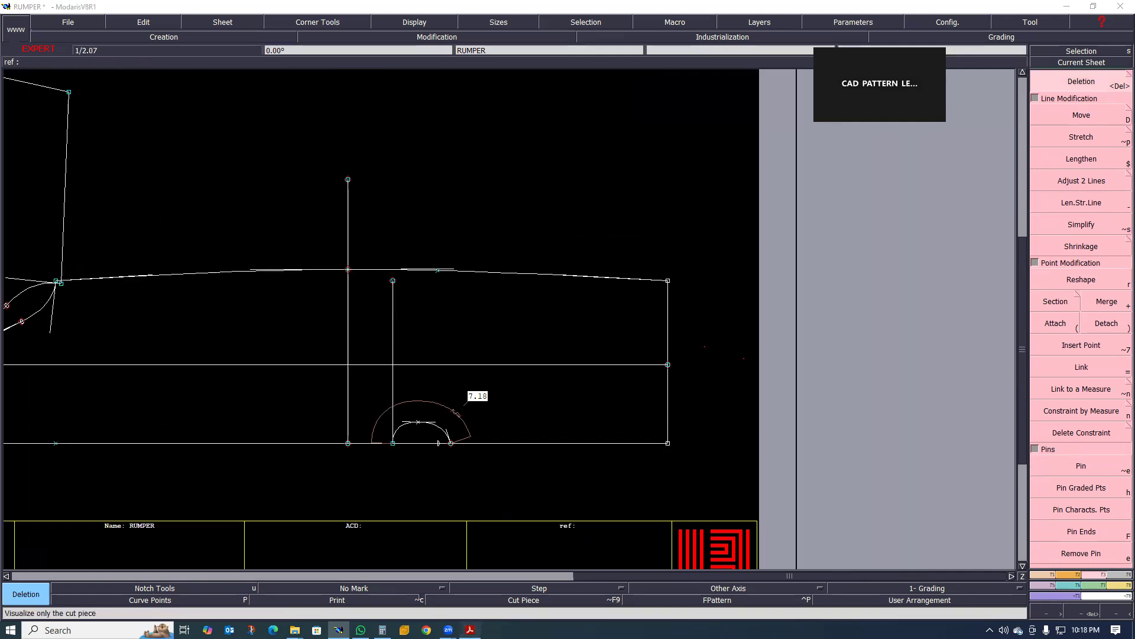
scroll(500, 450, "down", 10)
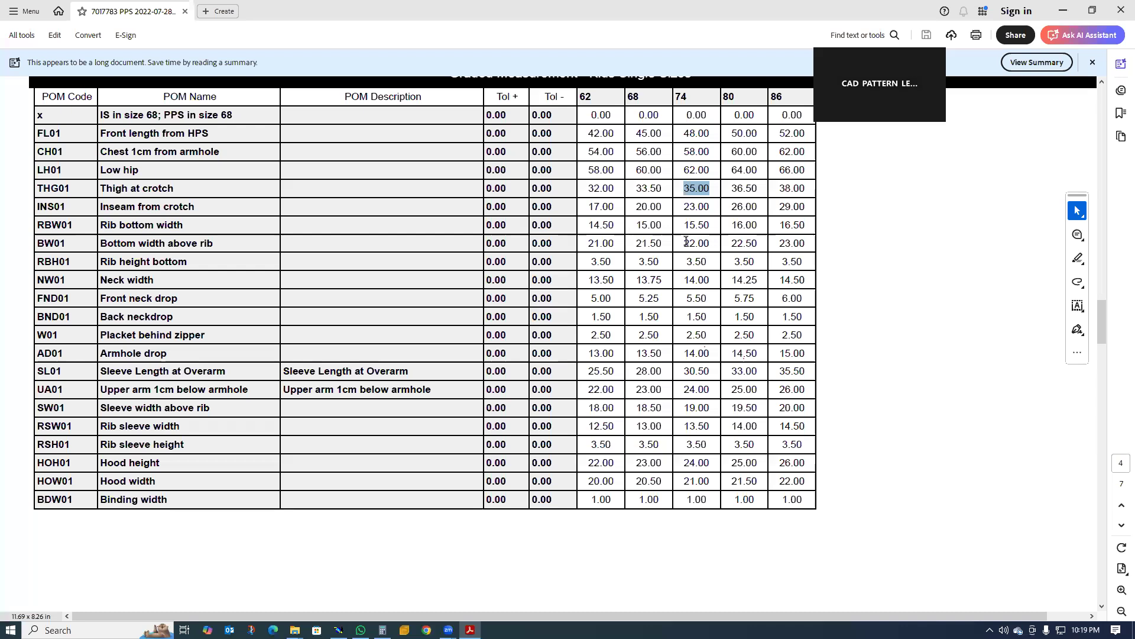
left_click_drag(684, 243, 712, 244)
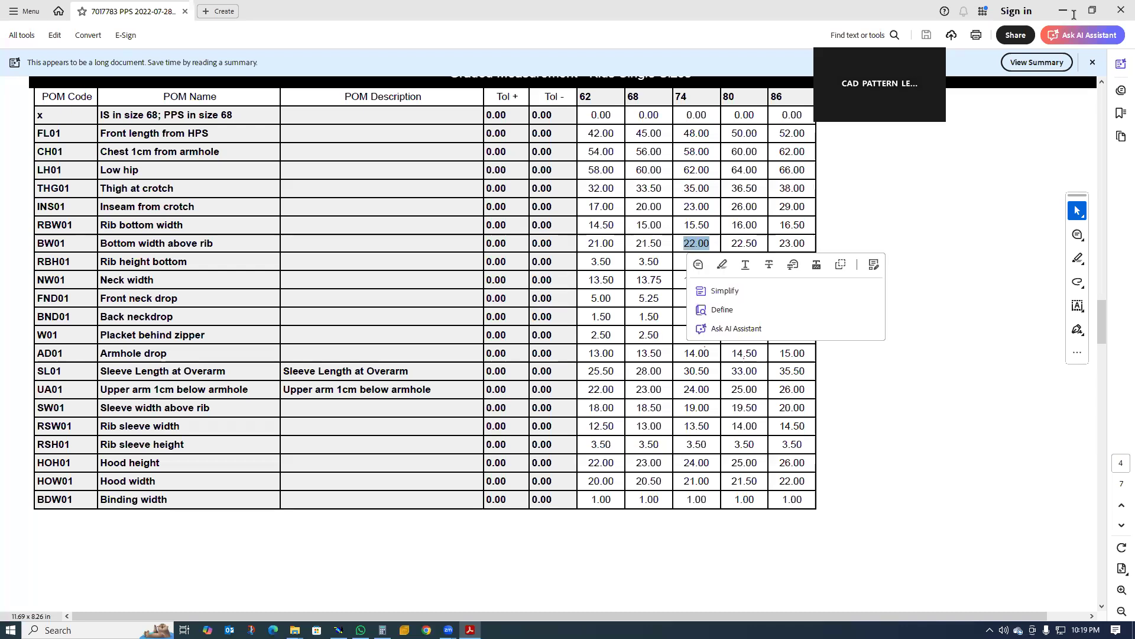
left_click(1073, 12)
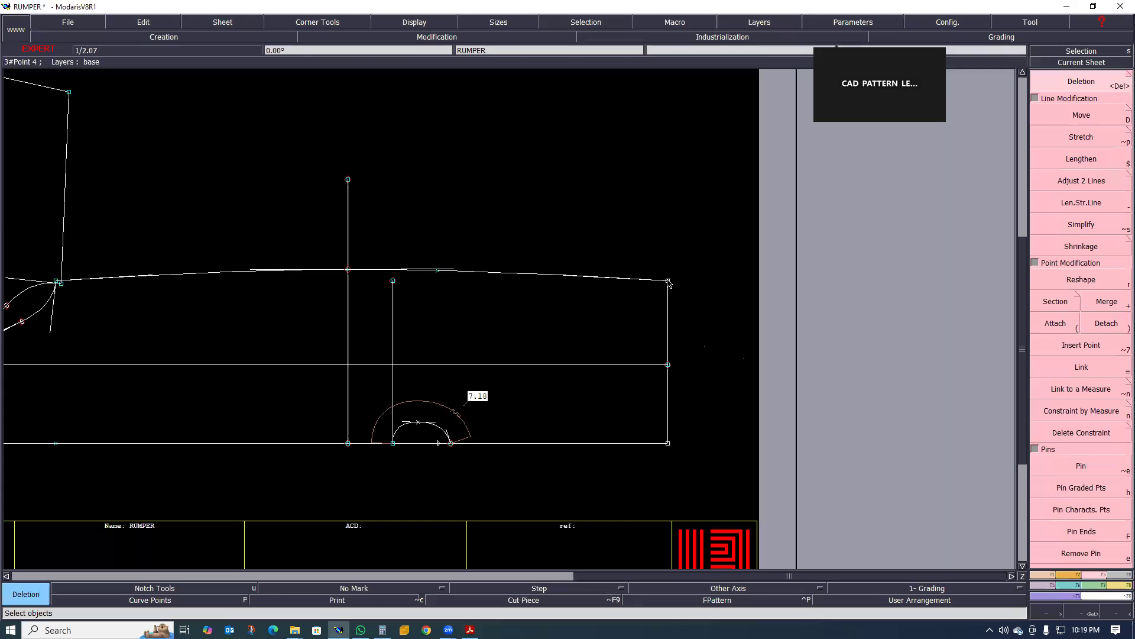
- Add a developed point on the hem line 11 cm from its upper corner and insert it into the line
key("d")
left_click(667, 281)
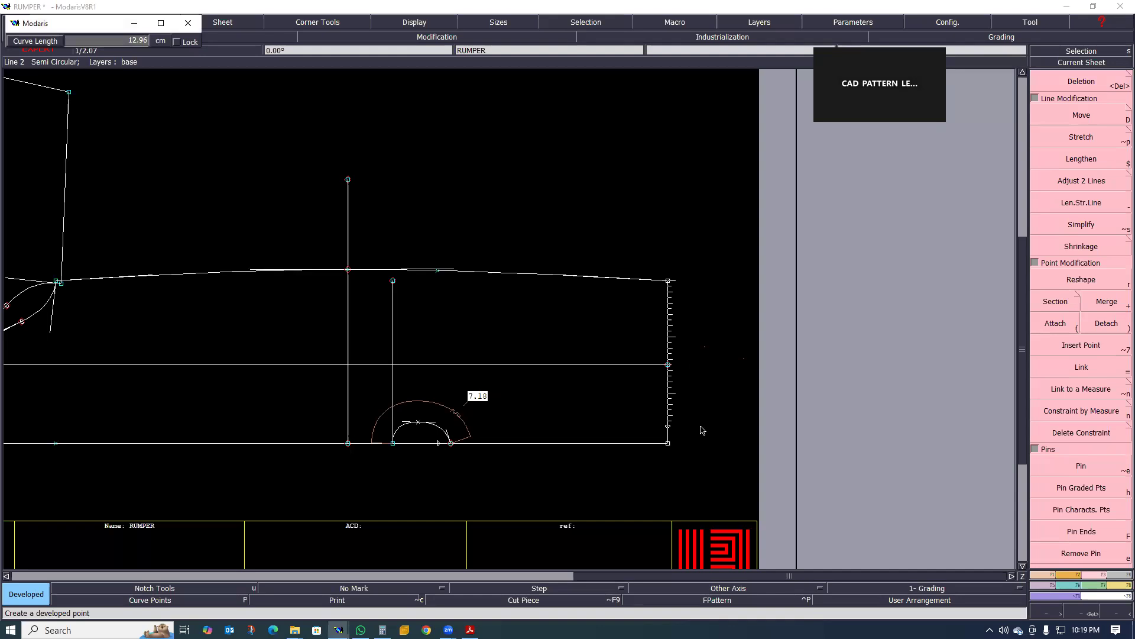
type("11")
key("Return")
key("alt+7")
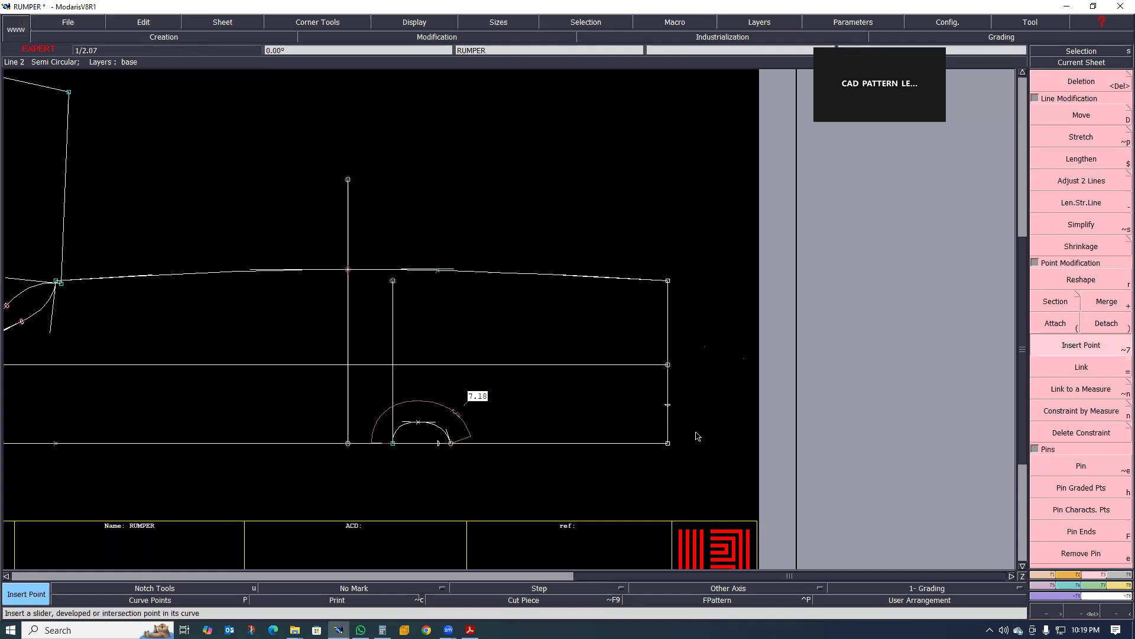
left_click(669, 407)
- Draw the inseam as a Bezier line from the crotch arch's hem-side end to the inserted point on the hem line
key("b")
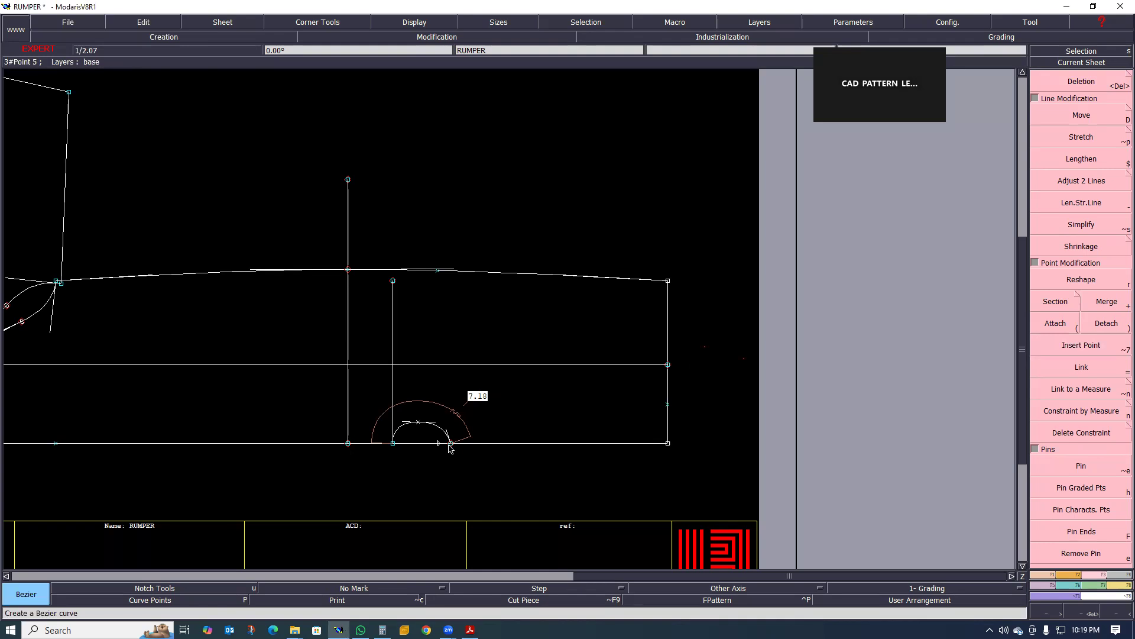
left_click(450, 443)
left_click(668, 405)
scroll(514, 464, "down", 1)
scroll(591, 452, "up", 1)
scroll(499, 464, "down", 1)
scroll(582, 459, "up", 1)
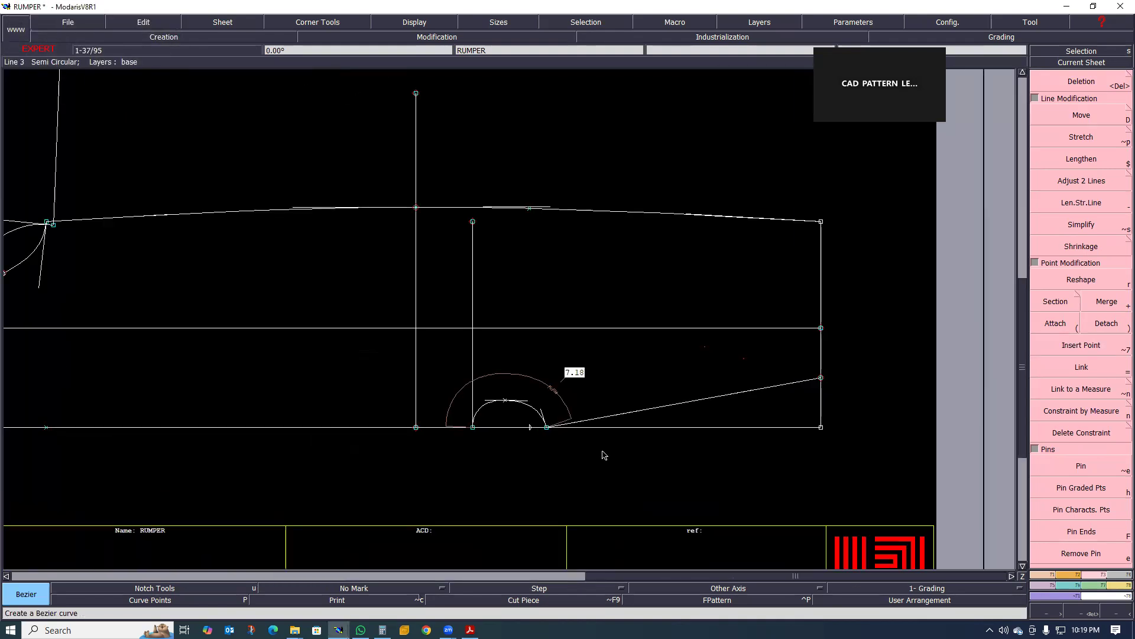
scroll(590, 453, "down", 1)
scroll(588, 459, "up", 1)
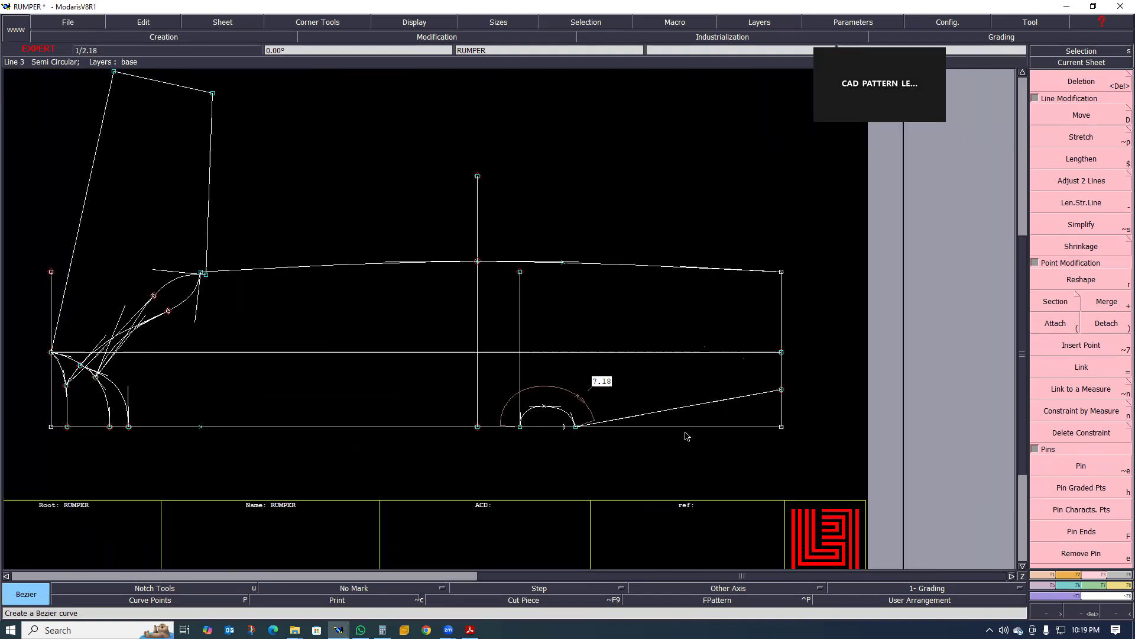
- Replace the full-length base line with a straight centre line from the block's neck-side lower corner to the start of the crotch arch
key("Delete")
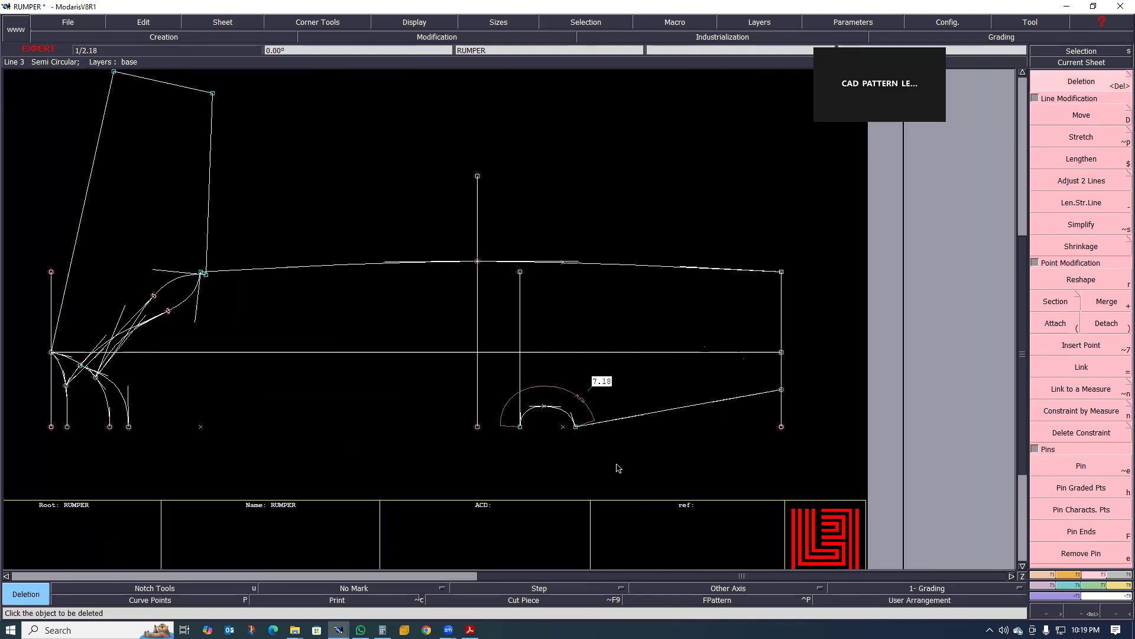
scroll(482, 477, "down", 2)
scroll(263, 482, "up", 1)
key("d")
left_click(253, 434)
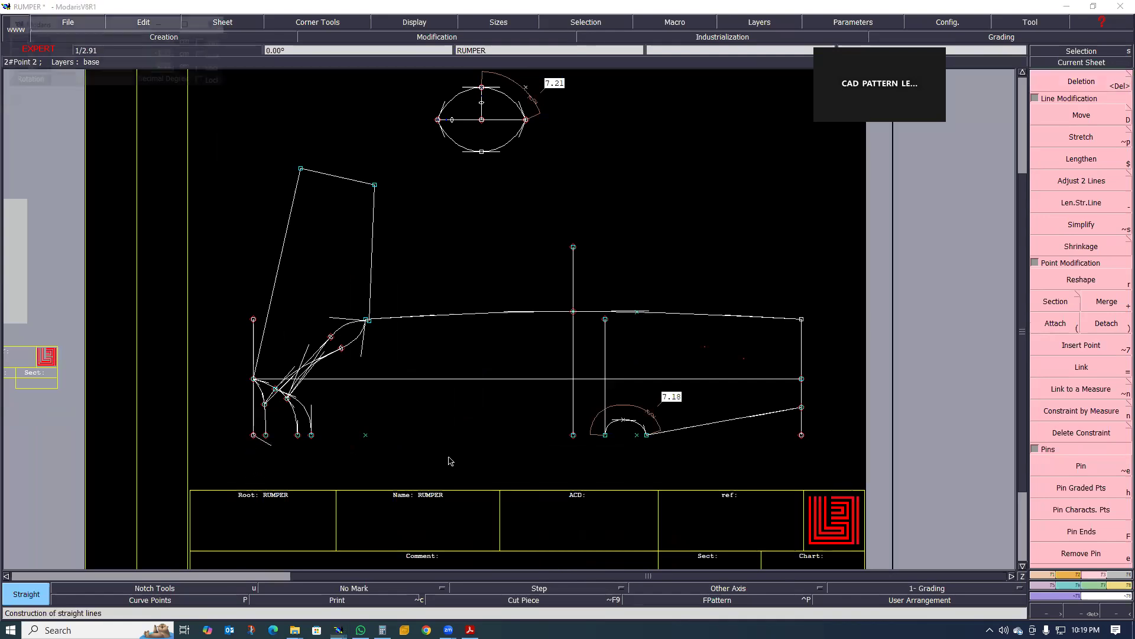
left_click(605, 436)
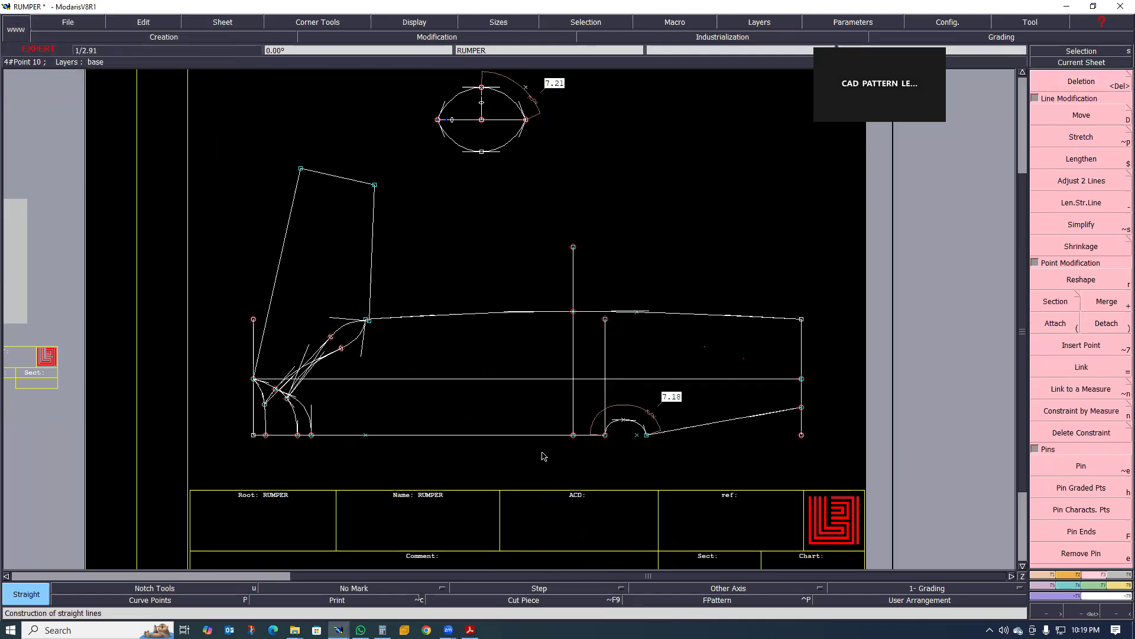
scroll(542, 456, "down", 1)
scroll(602, 395, "up", 2)
scroll(579, 369, "down", 1)
scroll(580, 372, "up", 2)
scroll(587, 353, "down", 1)
scroll(588, 362, "up", 1)
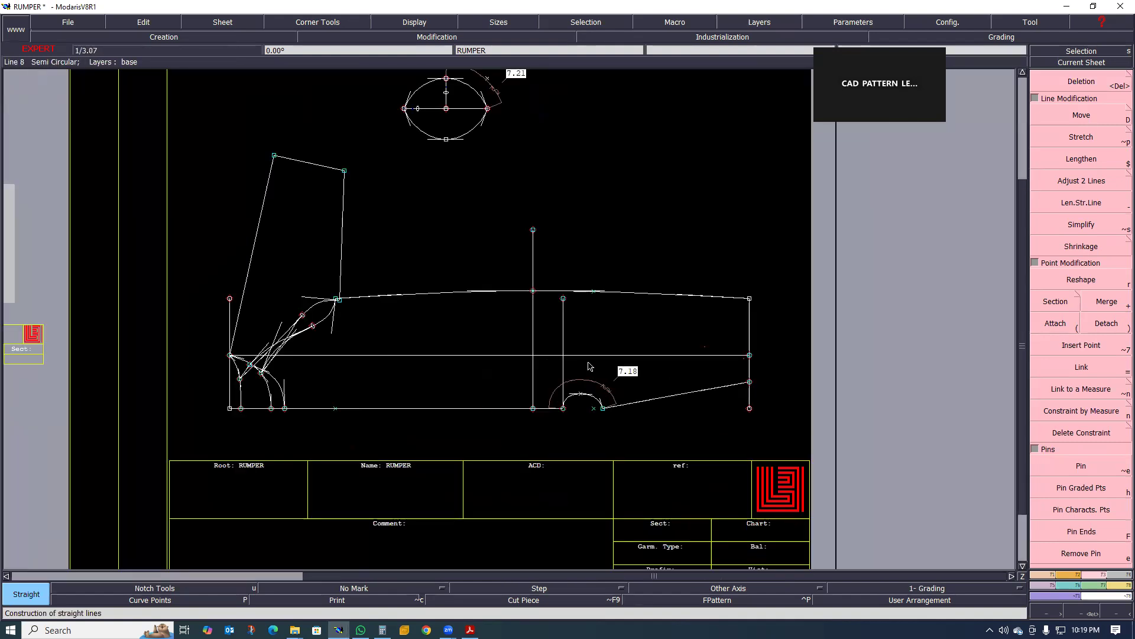
- Delete the long horizontal construction line running through the middle of the block to the hem
key("Delete")
left_click(440, 355)
scroll(393, 396, "down", 2)
scroll(268, 398, "up", 3)
scroll(268, 398, "down", 2)
scroll(274, 400, "up", 3)
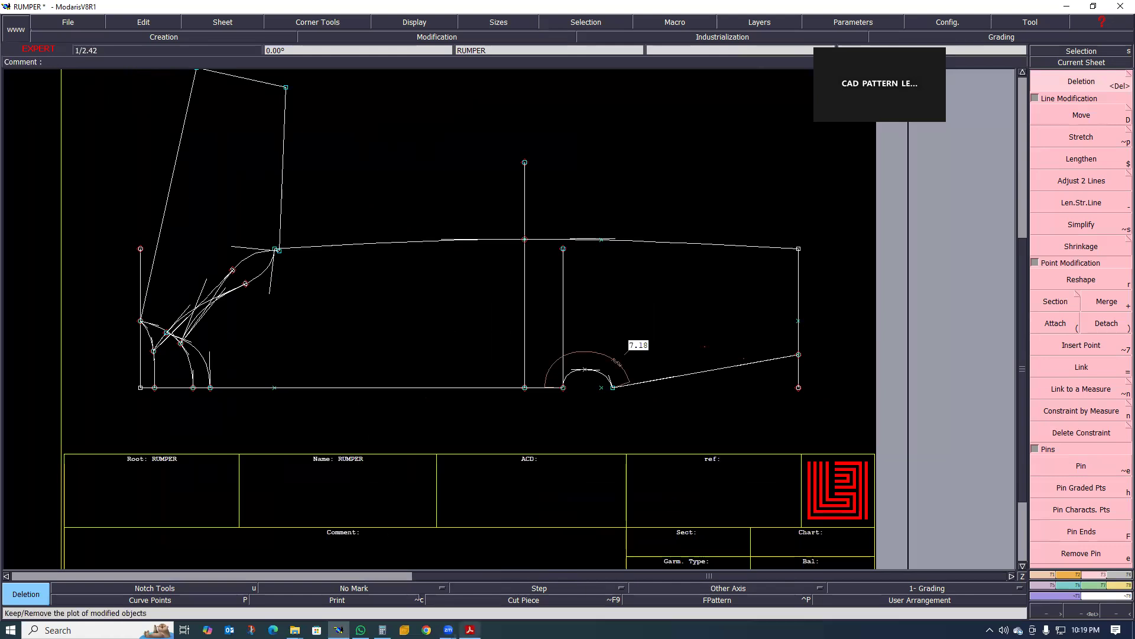
- Check the romper sketch in the PDF spec for the crotch, gusset and inseam shape and return to Modaris
mouse_move(470, 630)
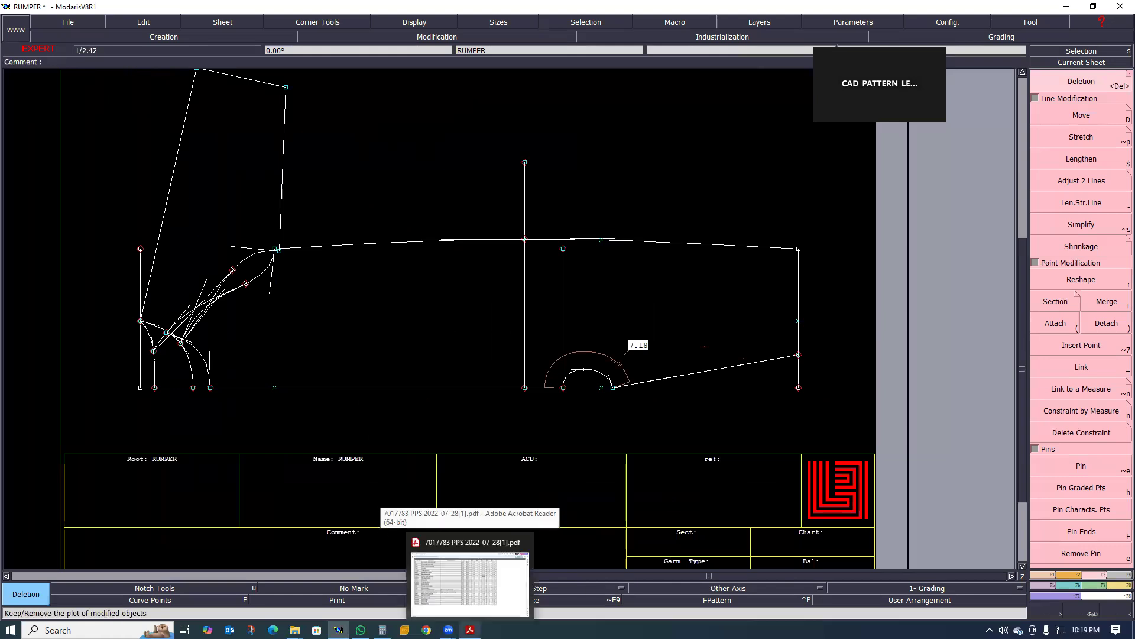
left_click(470, 582)
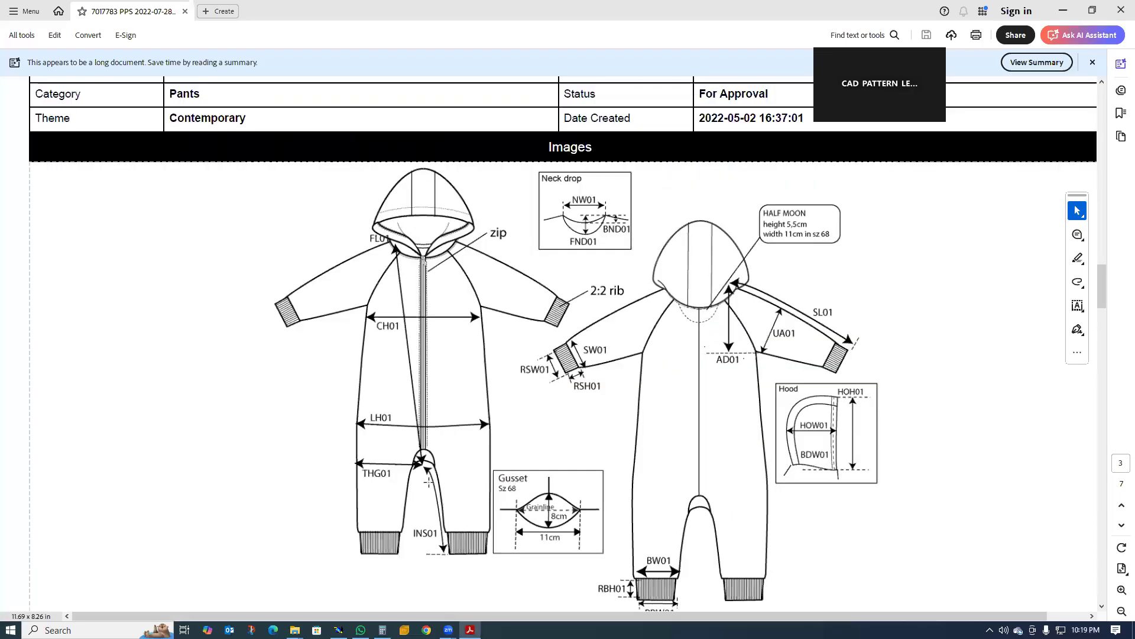
scroll(412, 492, "up", 1)
scroll(417, 506, "down", 1)
scroll(419, 515, "up", 1)
scroll(421, 518, "down", 1)
mouse_move(338, 631)
left_click(402, 591)
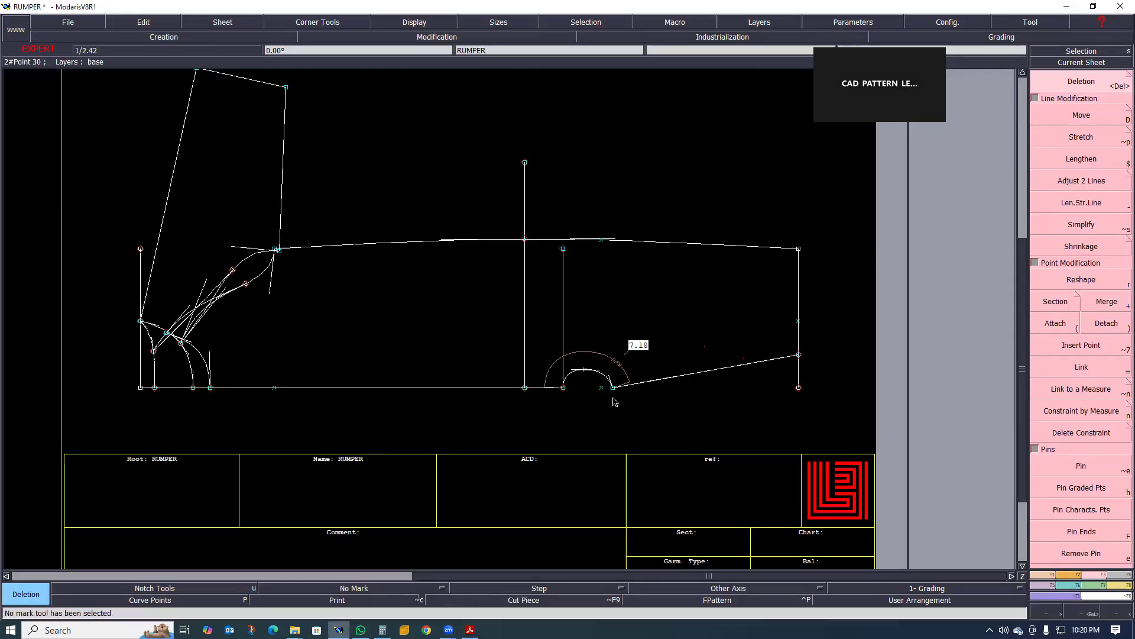
- Extract the body piece with Seam, bounded by the deeper neckline and armhole curves, side seam, hem, inseam, crotch arch and centre line
scroll(518, 379, "down", 1)
scroll(526, 379, "up", 2)
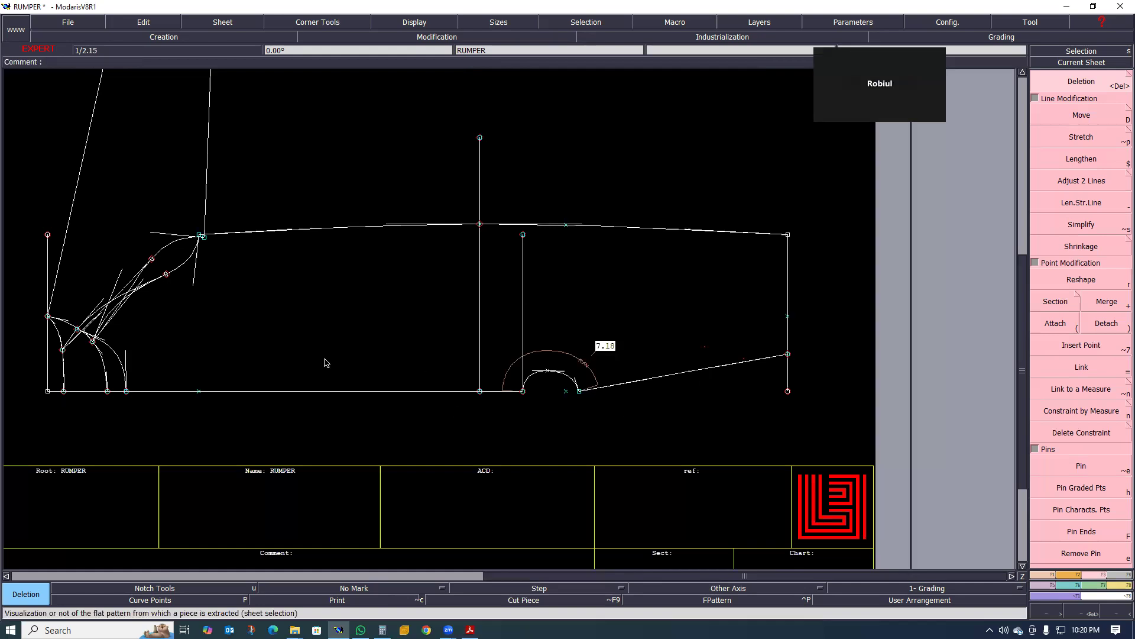
key("shift+s")
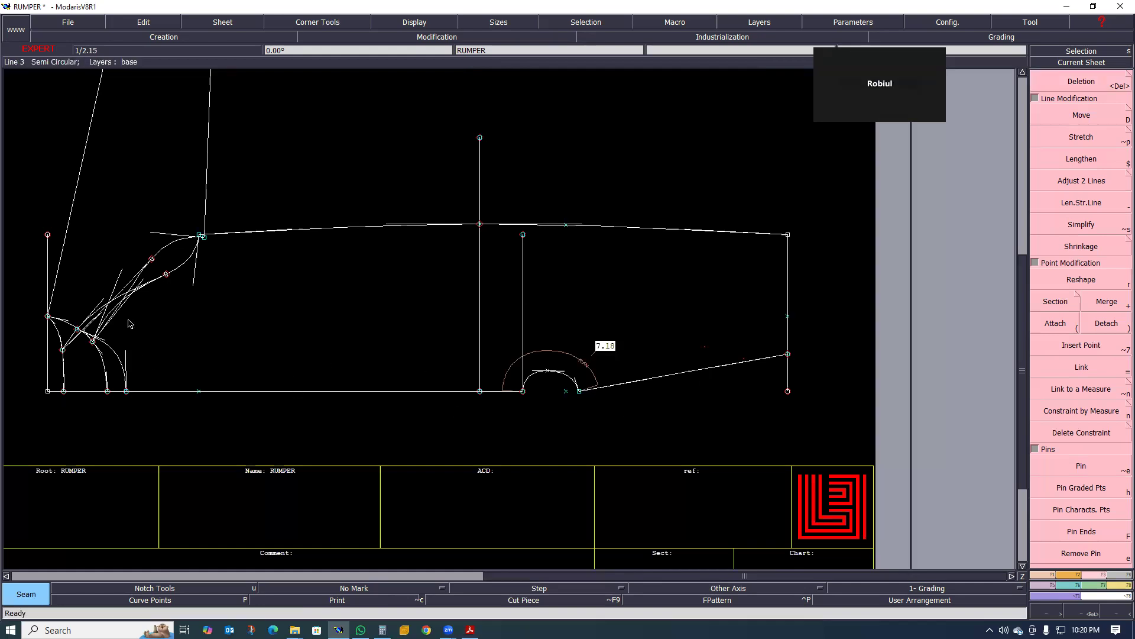
scroll(128, 324, "up", 1)
scroll(112, 325, "up", 1)
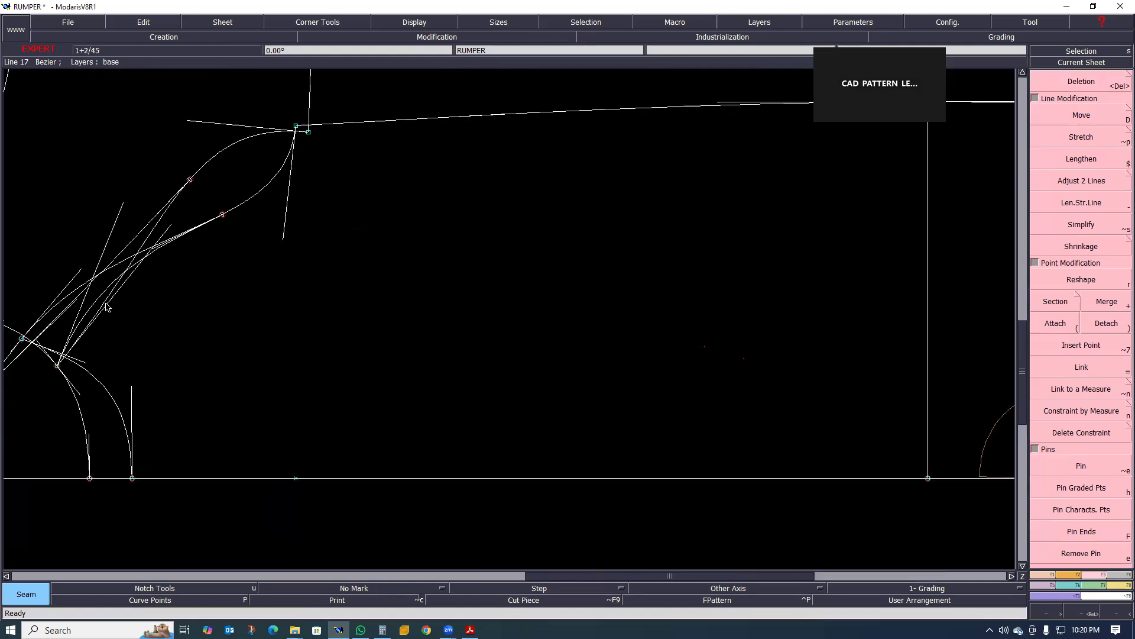
left_click(145, 355)
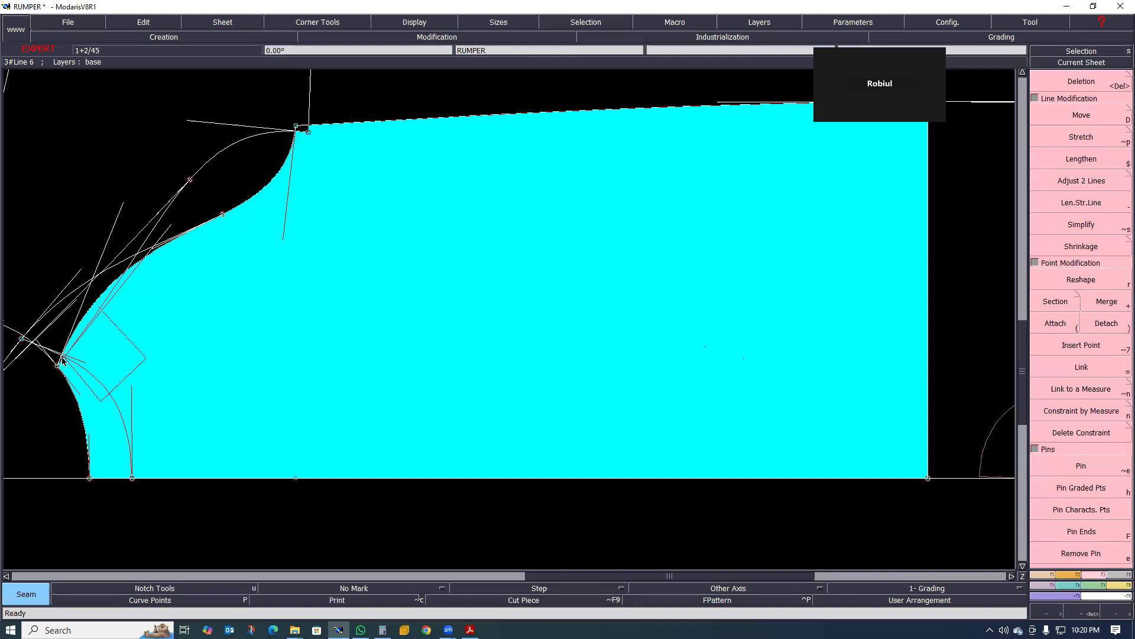
scroll(140, 363, "down", 2)
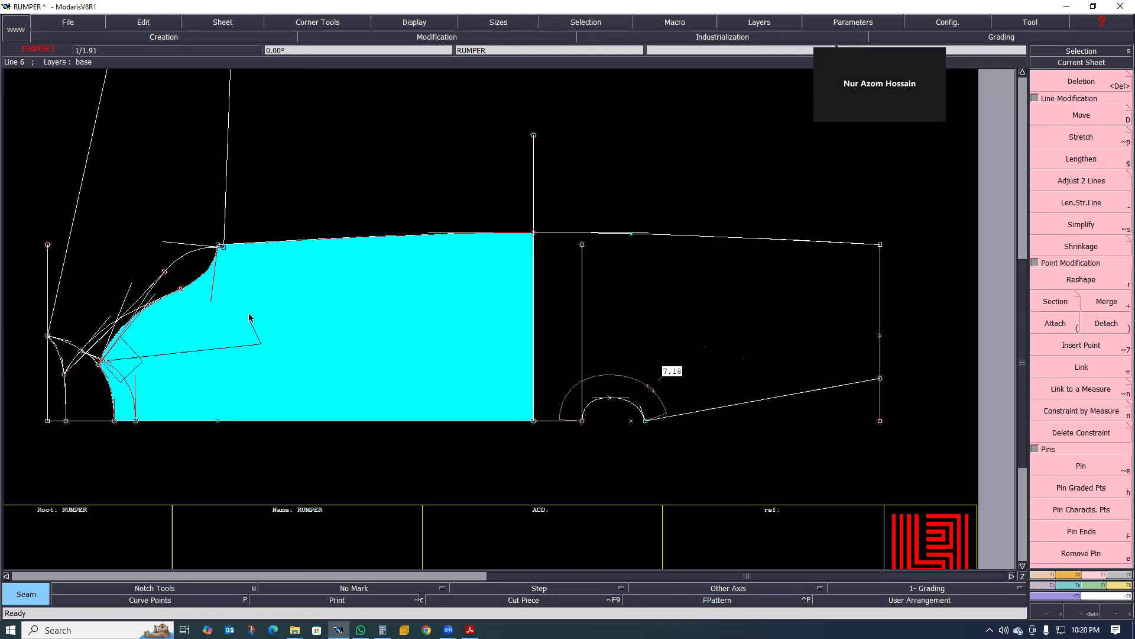
scroll(229, 257, "up", 1)
scroll(218, 255, "up", 1)
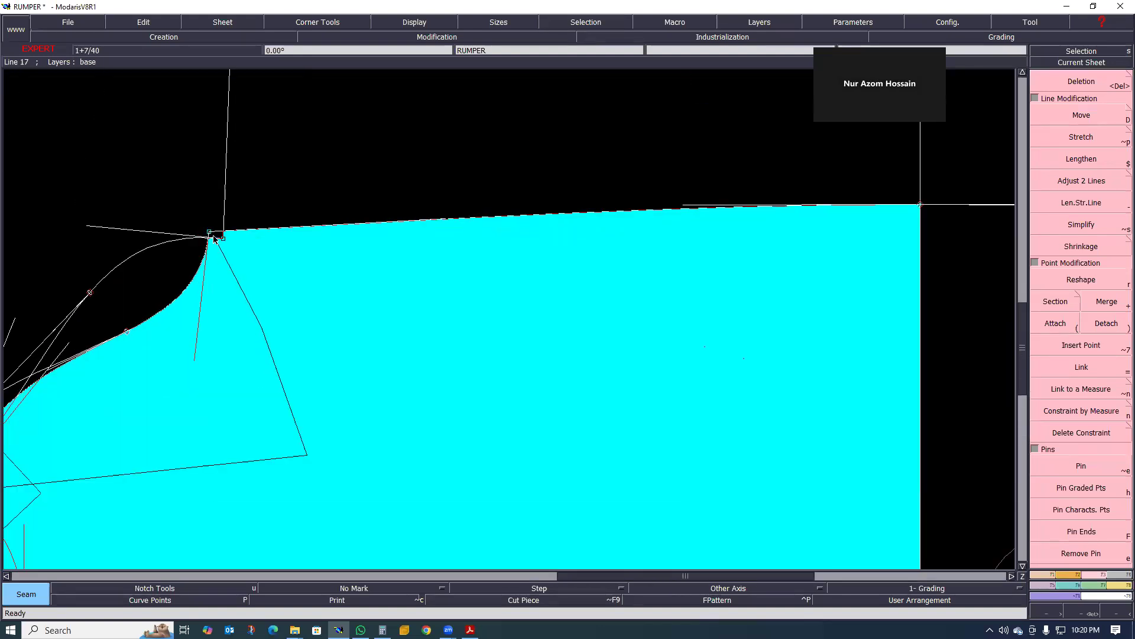
scroll(240, 273, "down", 2)
left_click(611, 337)
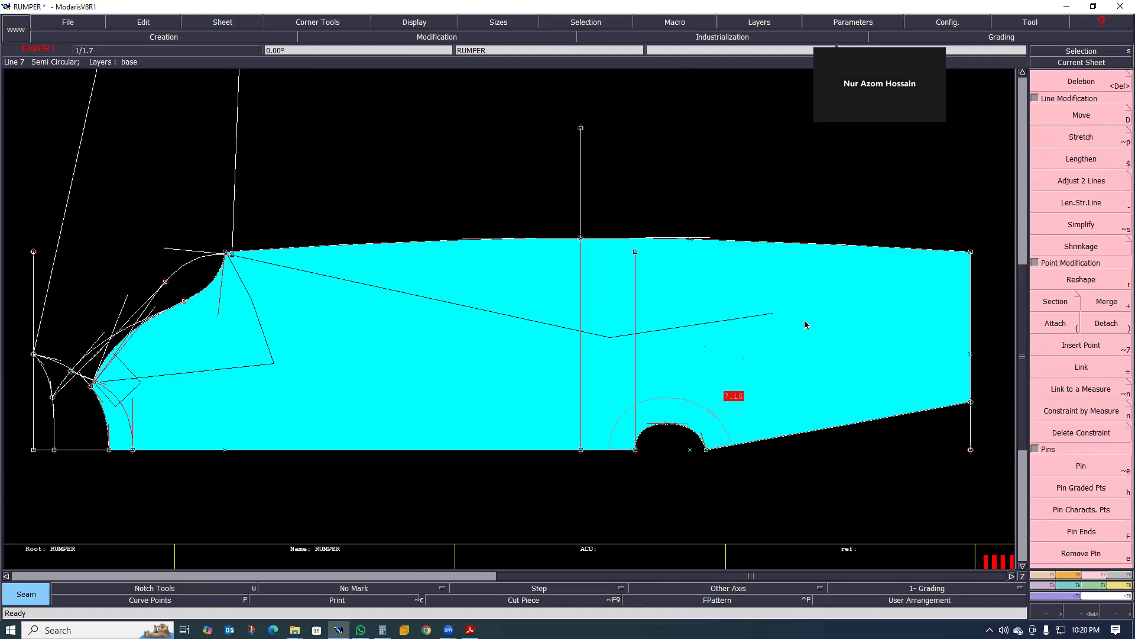
right_click(813, 322)
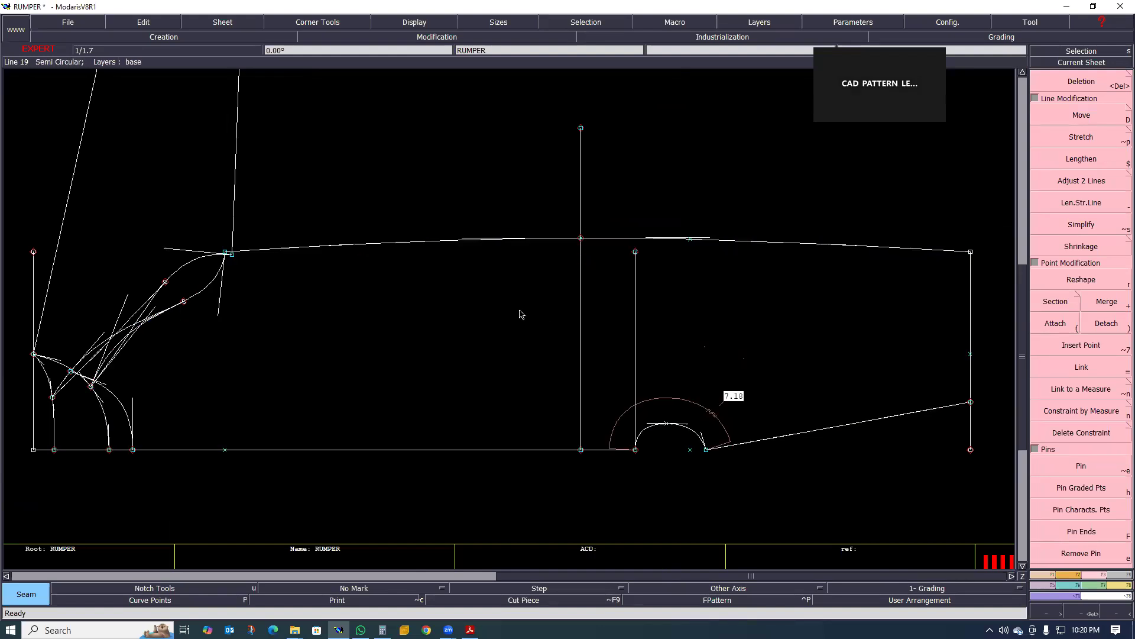
- Arrange all sheets on the desk and examine the extracted piece around the crotch arch and inseam
key("j")
scroll(832, 319, "up", 2)
scroll(709, 323, "down", 2)
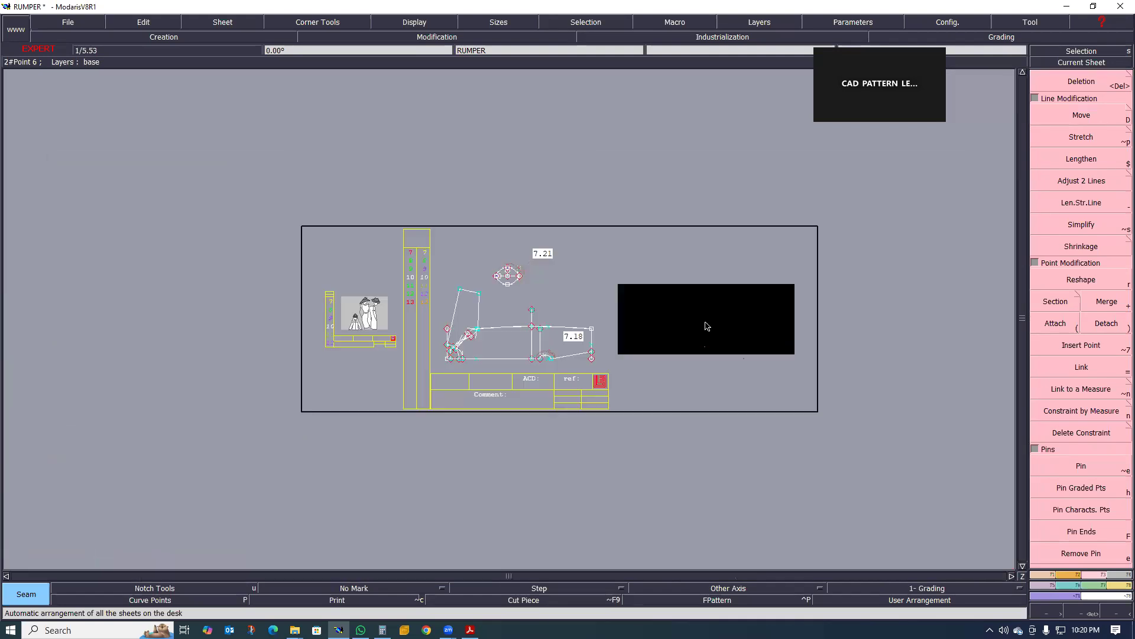
scroll(733, 326, "up", 1)
scroll(733, 329, "up", 3)
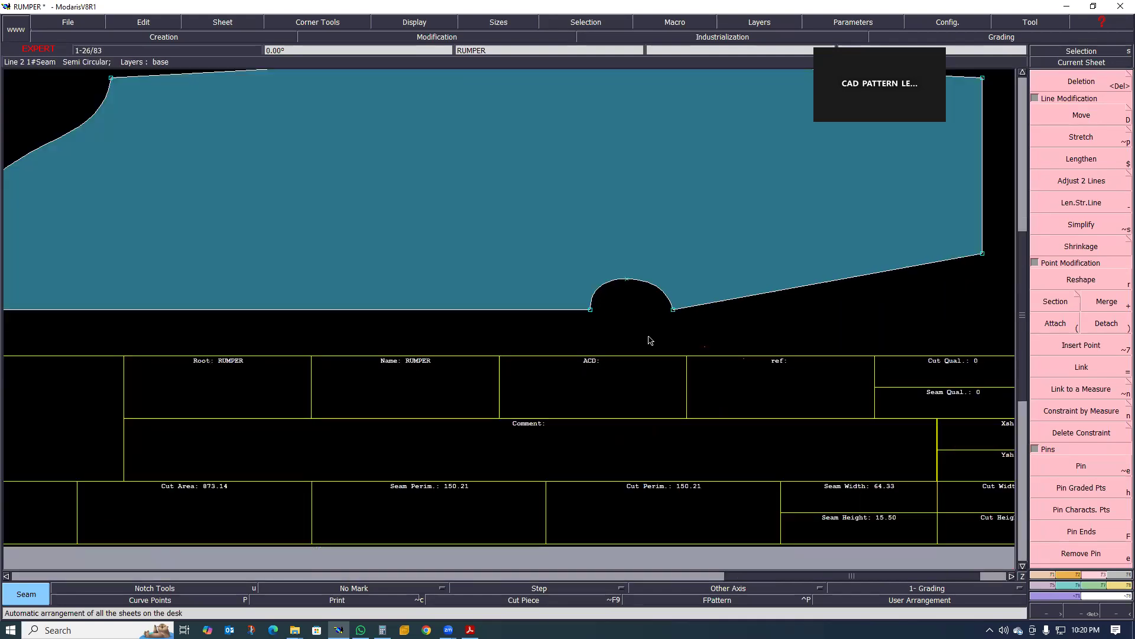
scroll(650, 341, "down", 3)
scroll(661, 329, "up", 4)
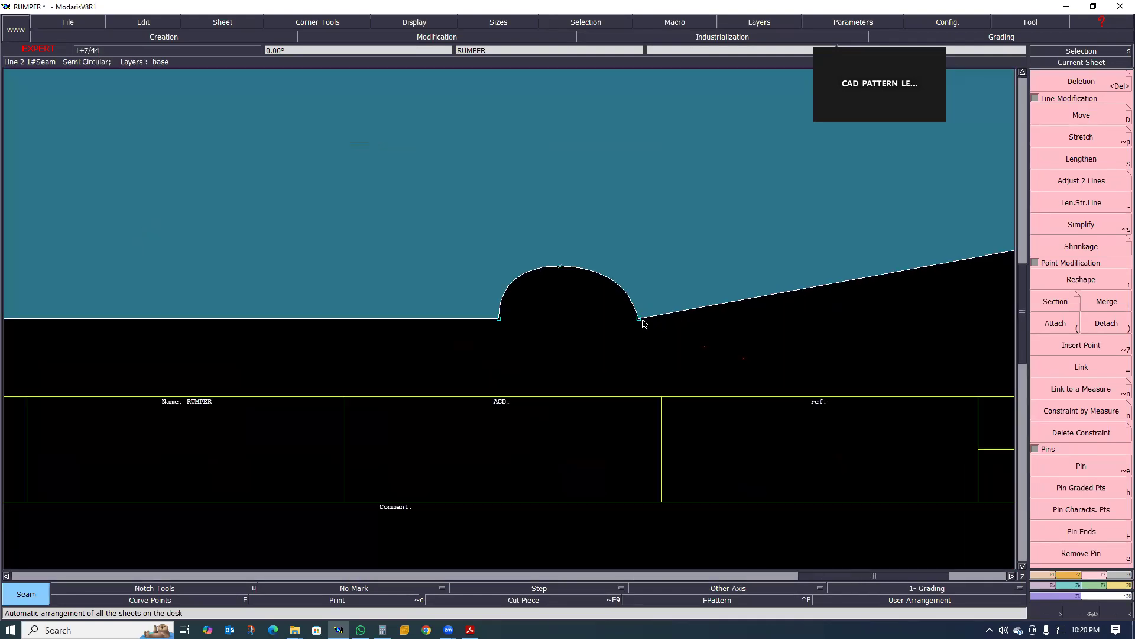
scroll(615, 338, "down", 2)
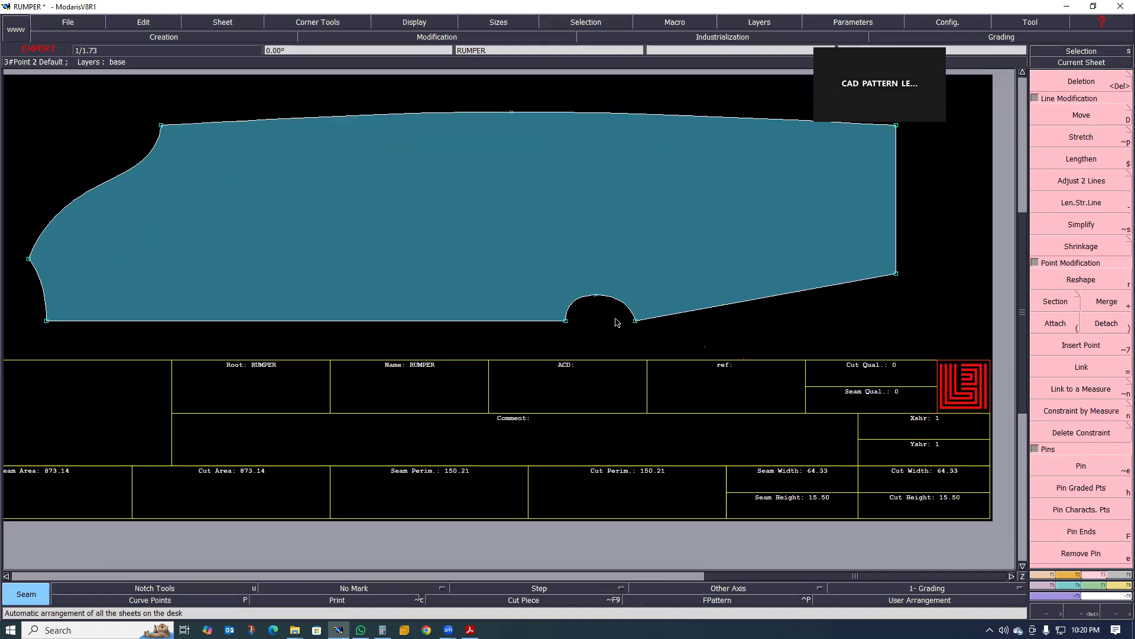
scroll(597, 326, "up", 2)
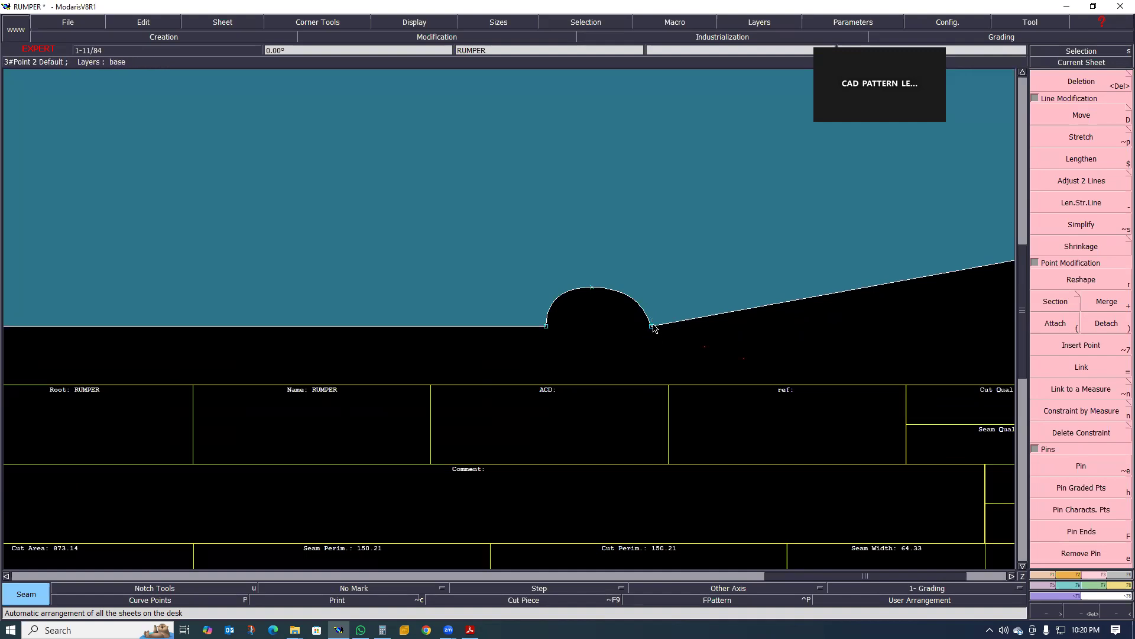
- Try raising the crotch arch's hem-side end point slightly with Reshape and undo it
key("r")
left_click(654, 326)
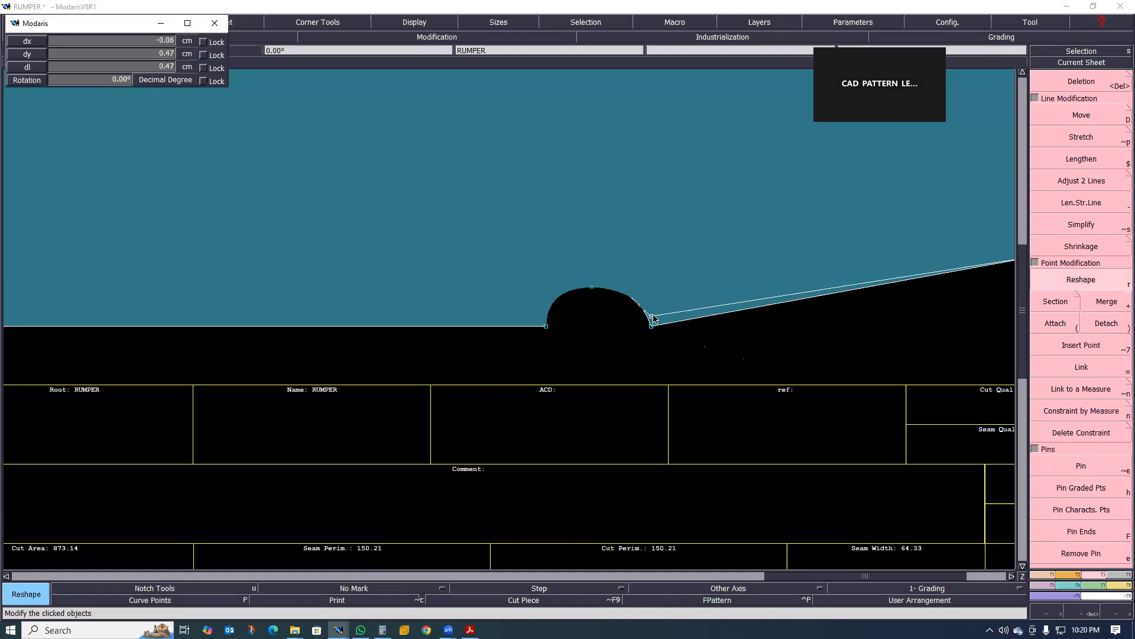
left_click(654, 322)
scroll(650, 328, "down", 2)
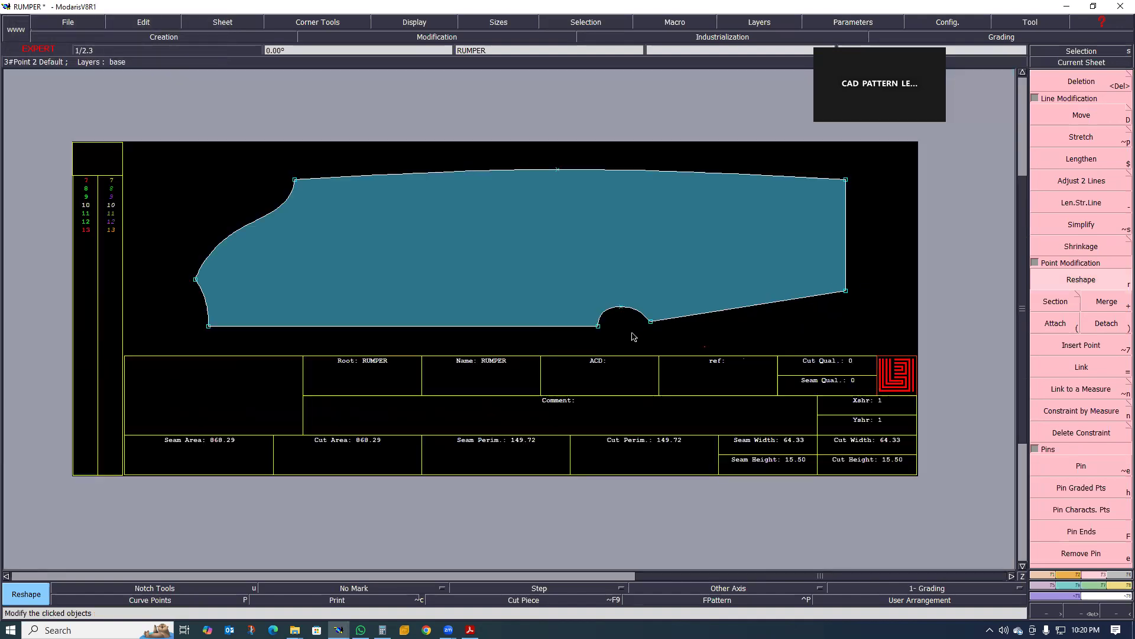
scroll(639, 329, "up", 1)
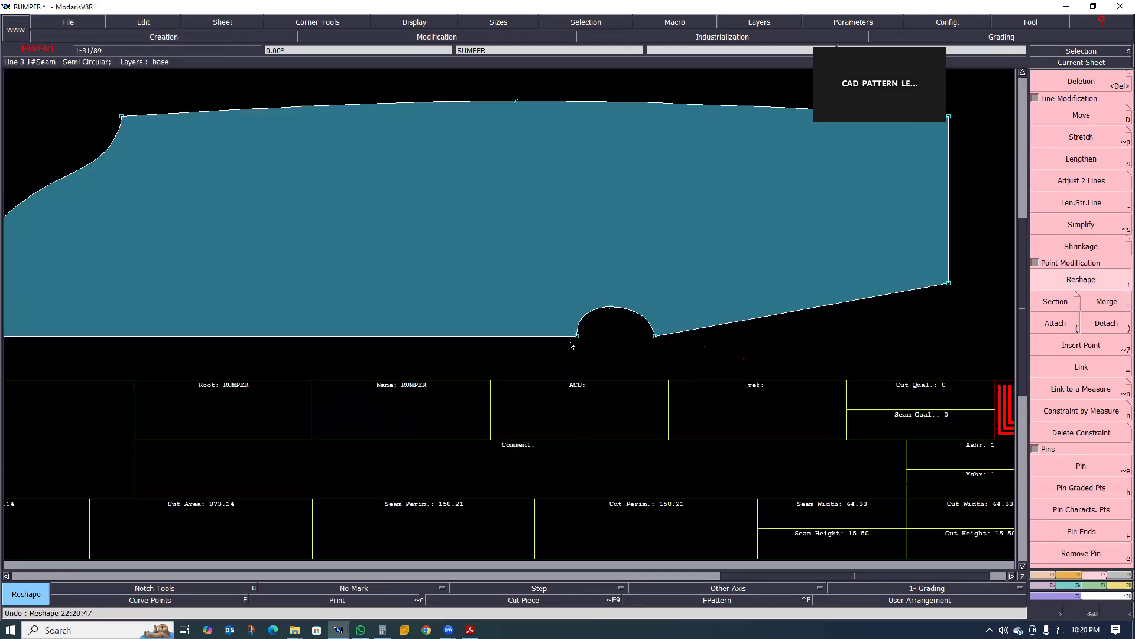
- Mirror the body piece across its straight centre line with Sym 2Pts and inspect the crotch opening and leg split
scroll(436, 367, "down", 3)
scroll(419, 338, "up", 4)
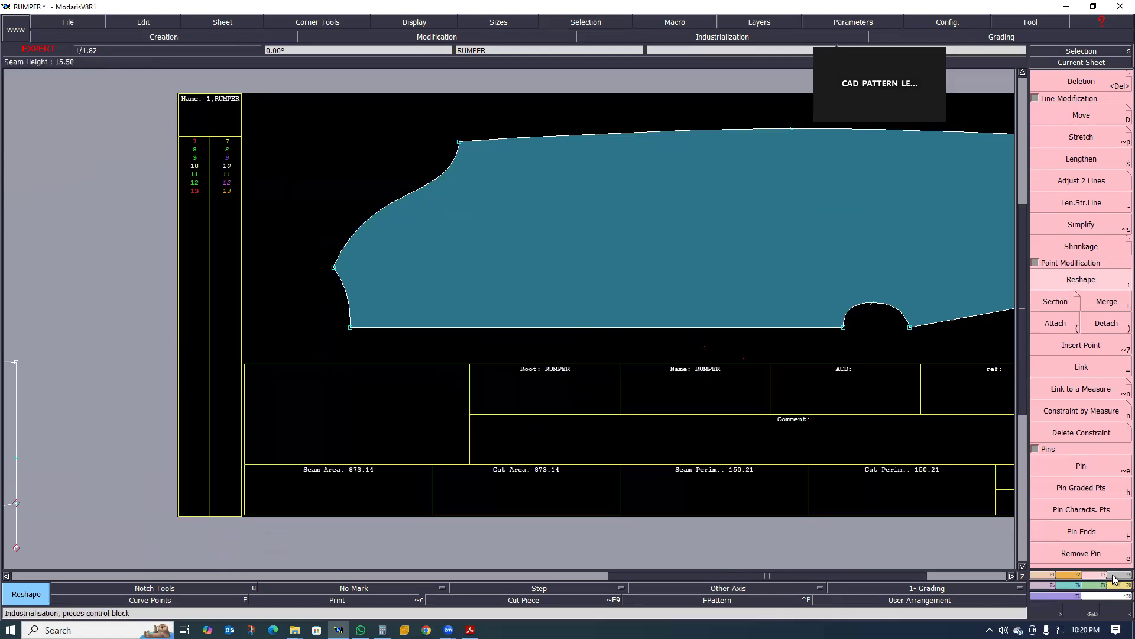
key("F5")
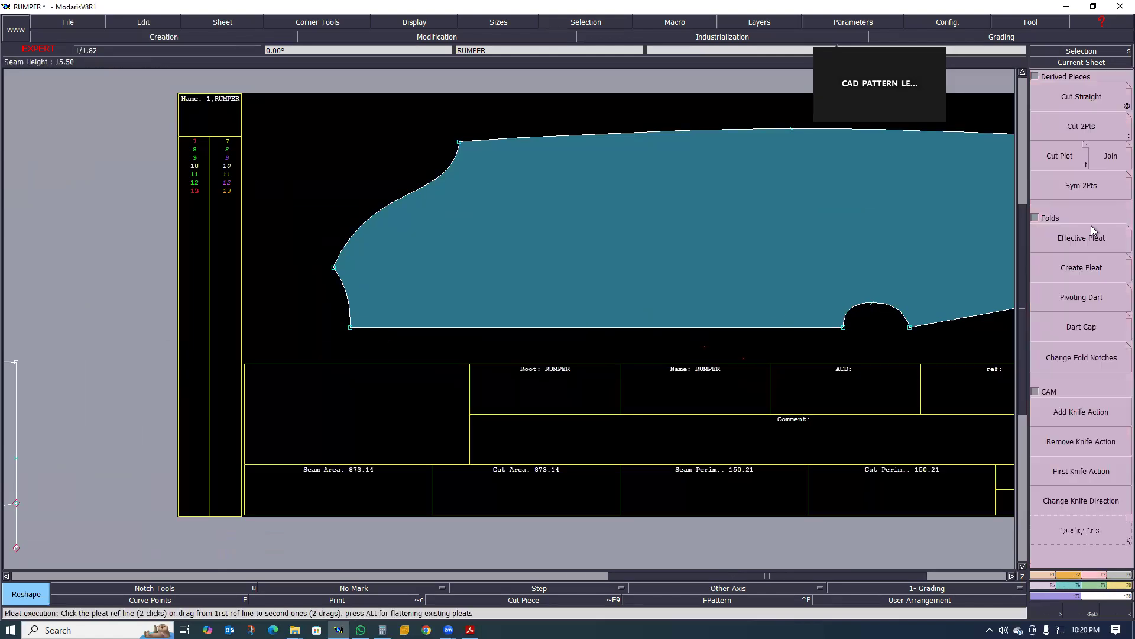
left_click(1092, 188)
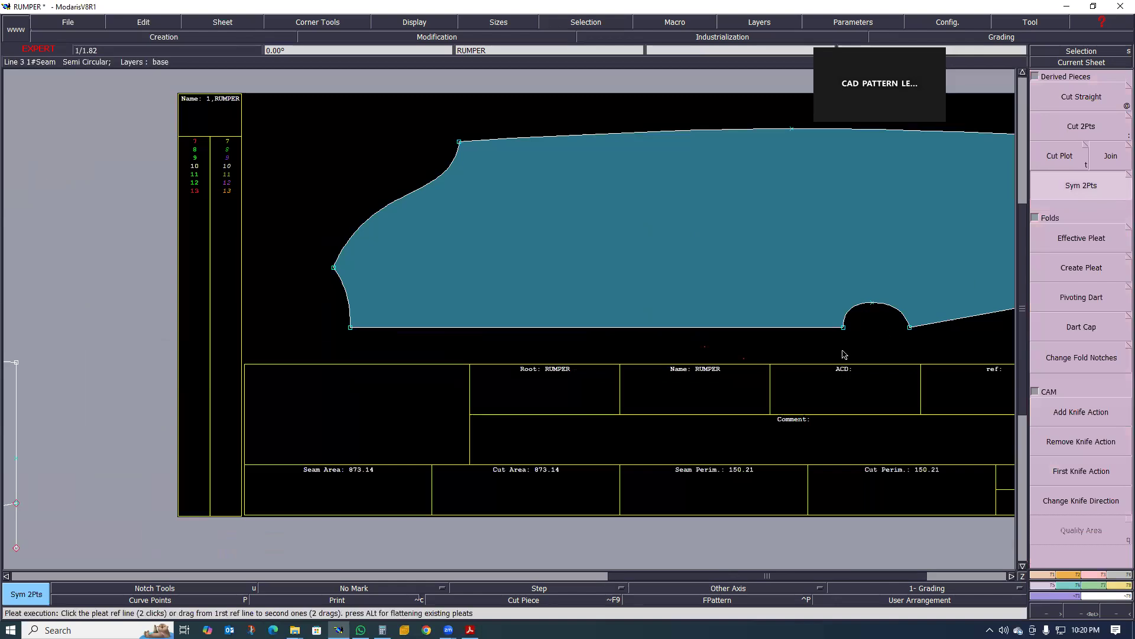
left_click(351, 326)
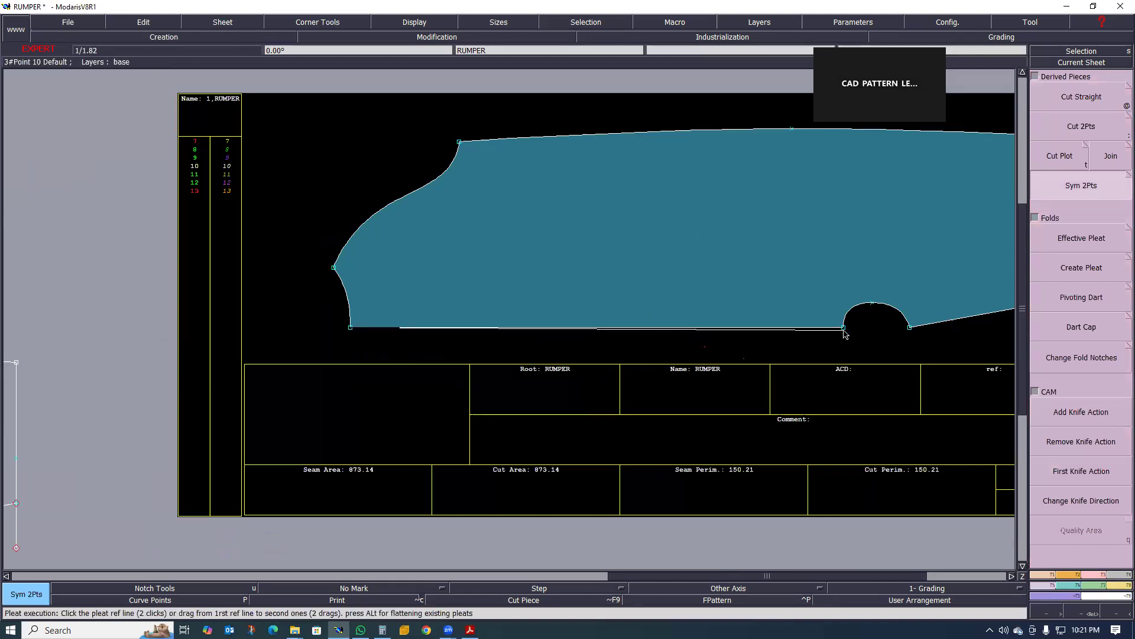
left_click(844, 326)
scroll(571, 350, "up", 4)
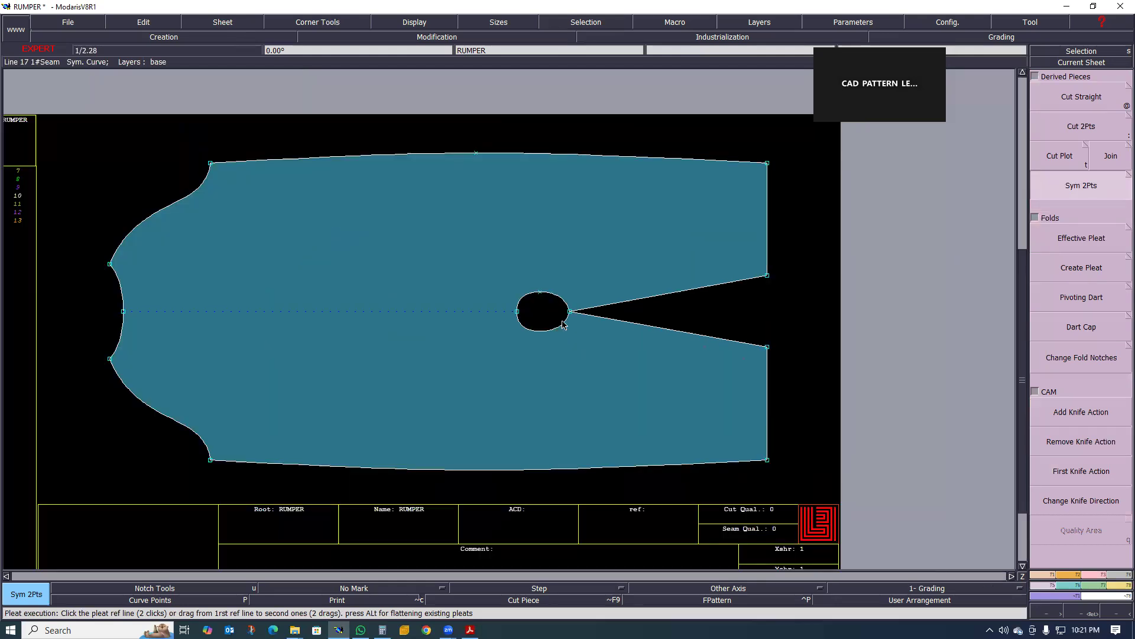
scroll(497, 329, "down", 1)
scroll(497, 304, "up", 2)
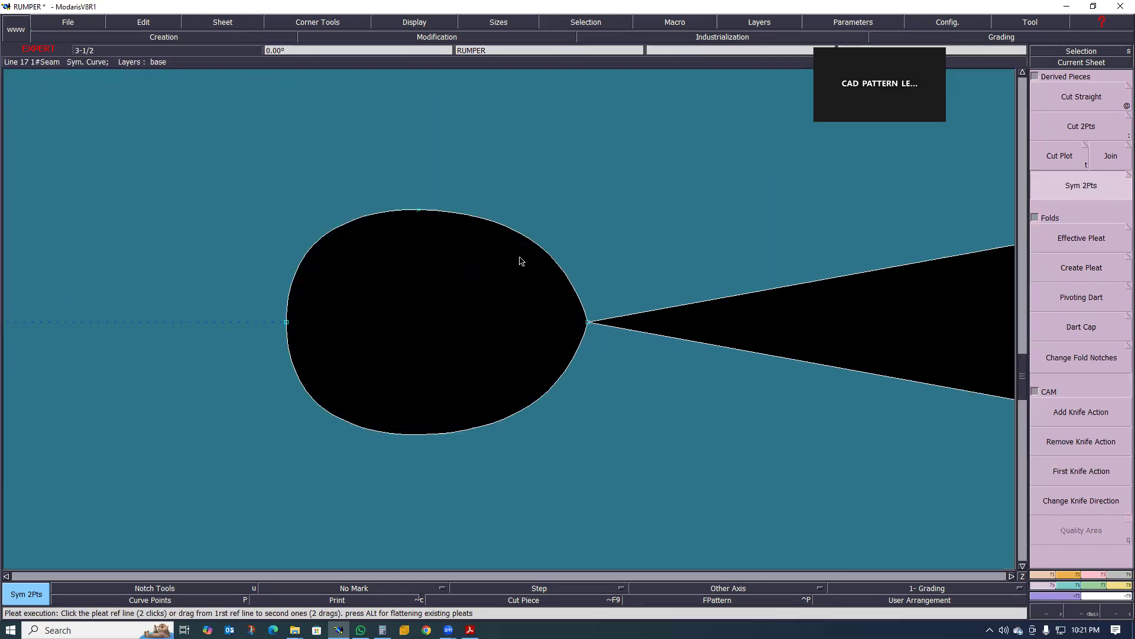
scroll(325, 385, "down", 1)
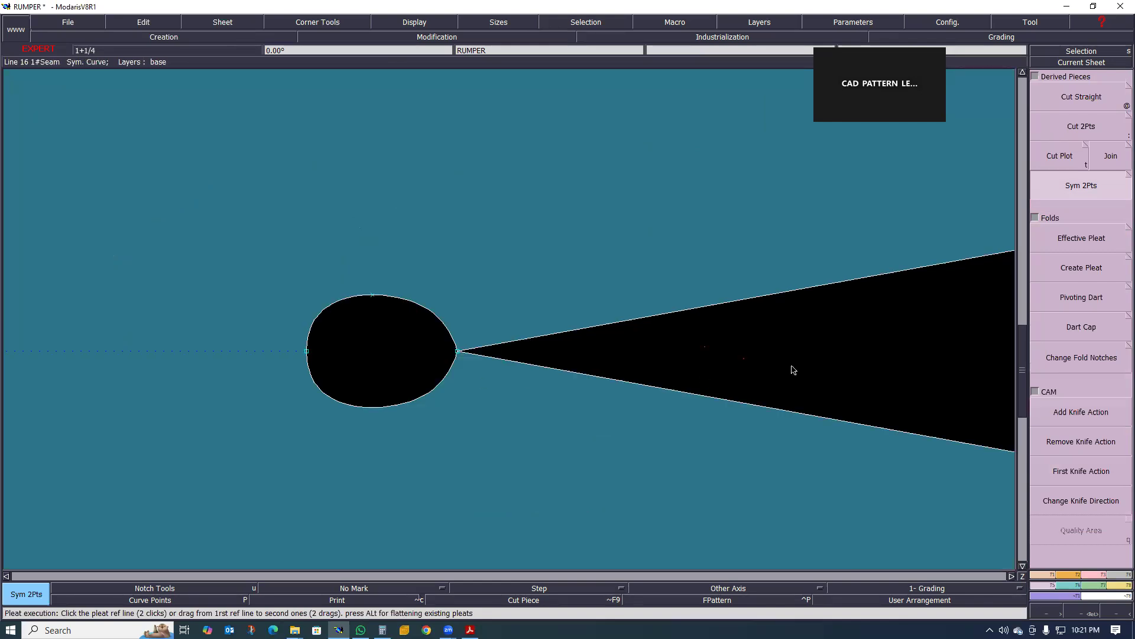
scroll(438, 376, "down", 1)
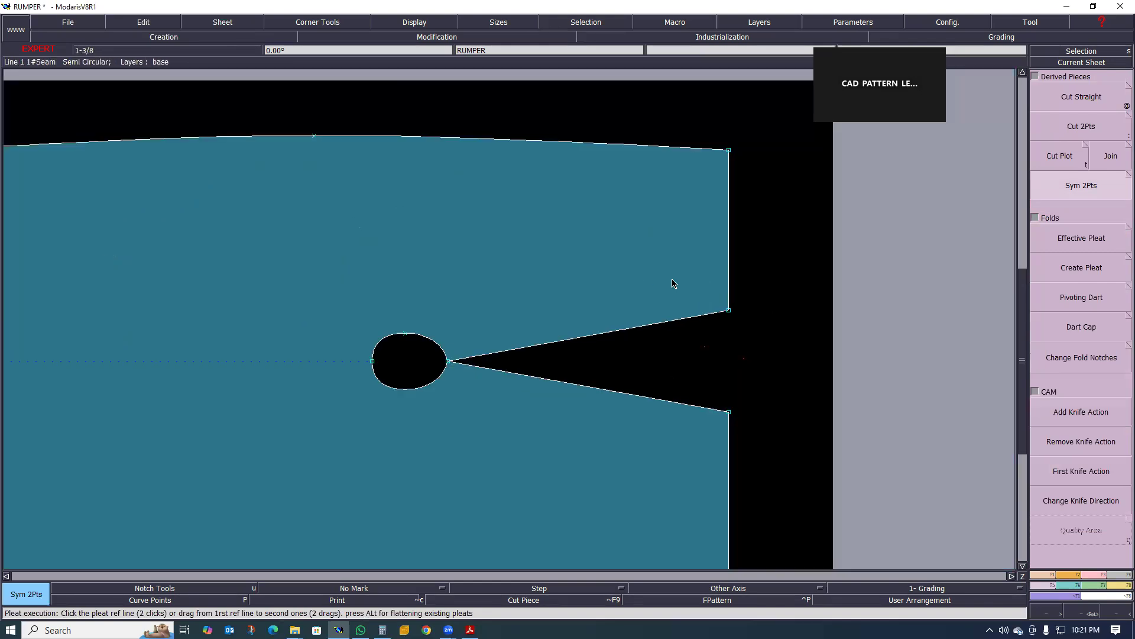
- Add a 0.80 cm seam allowance around the whole mirrored body piece with Line Seam
scroll(586, 290, "down", 2)
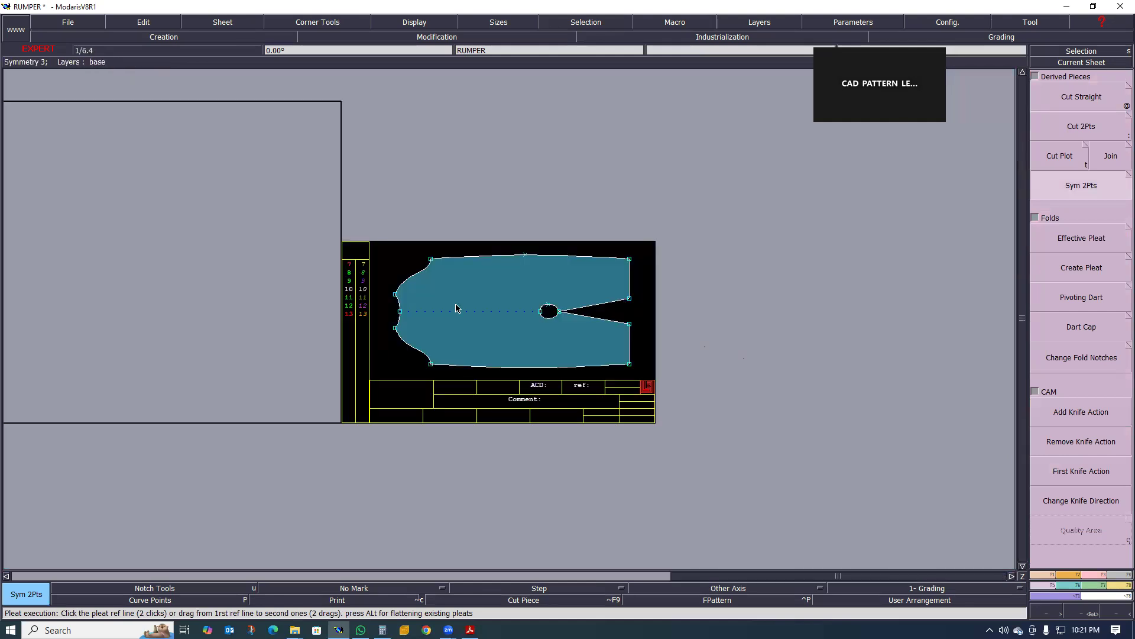
left_click_drag(510, 336, 670, 399)
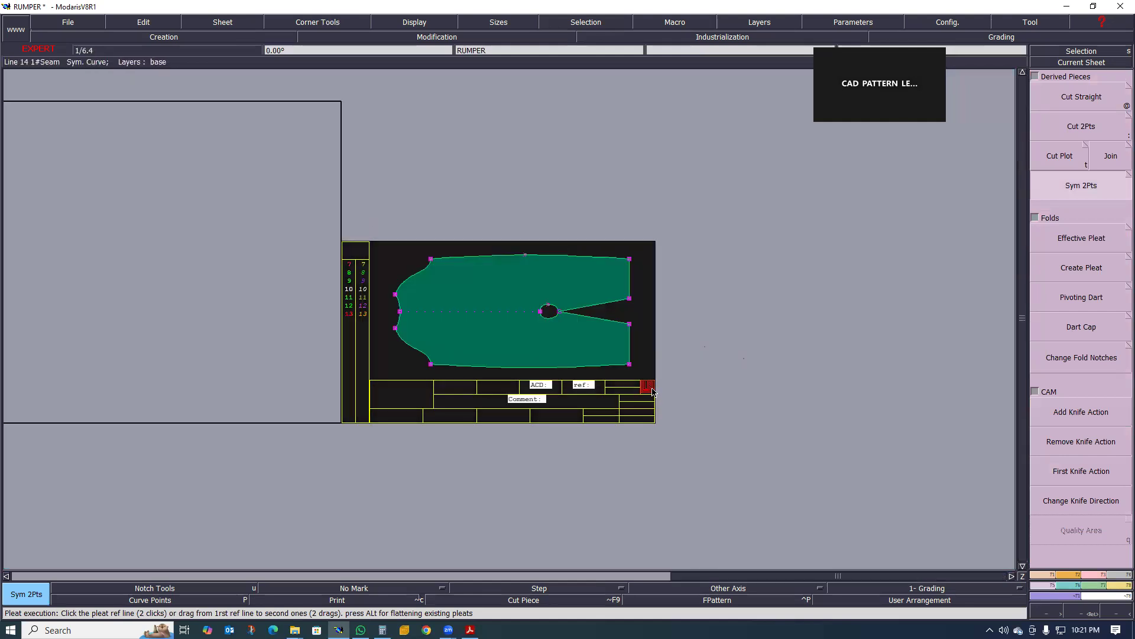
key("l")
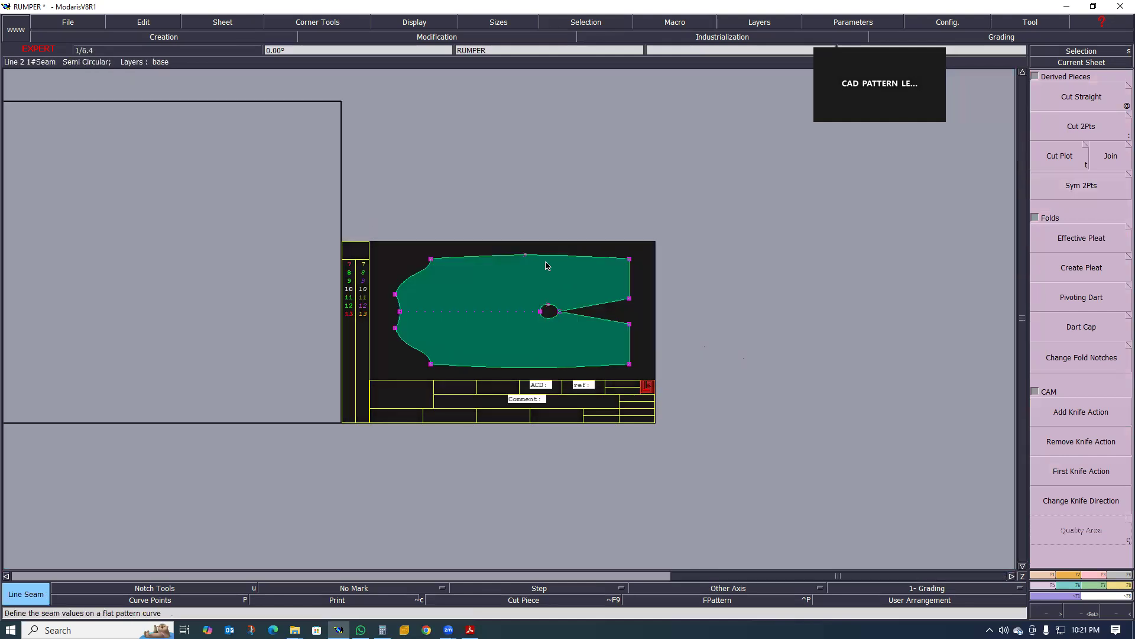
left_click(548, 257)
type("0.80")
key("Return")
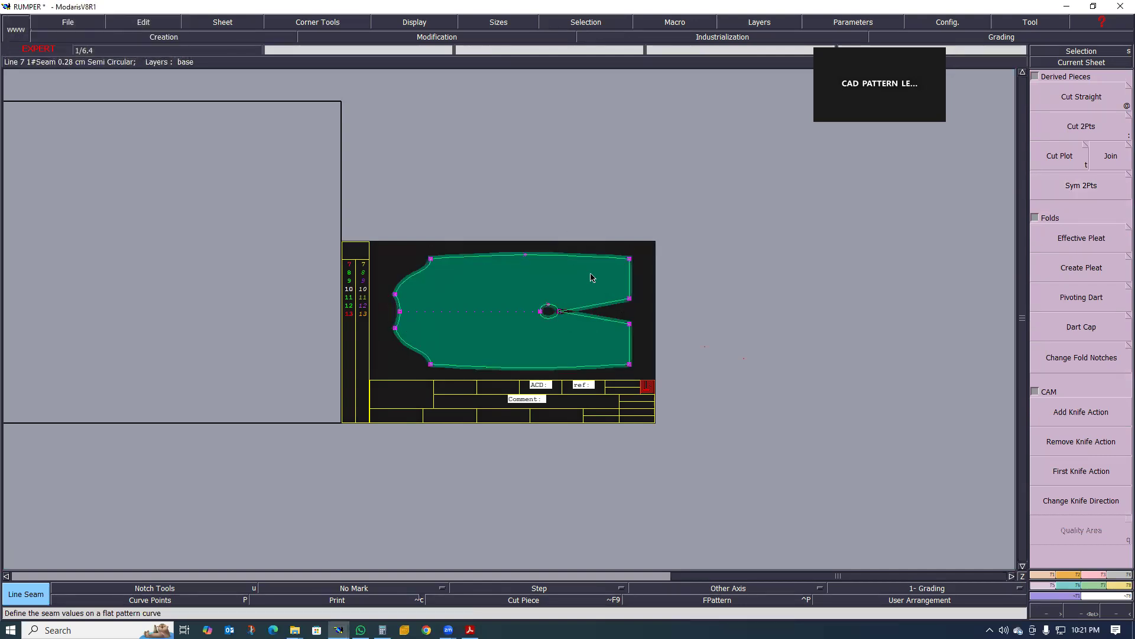
- Reshape the crotch arch's hem-side end point away from the centre line to separate the two inseam seam allowances
scroll(571, 291, "up", 8)
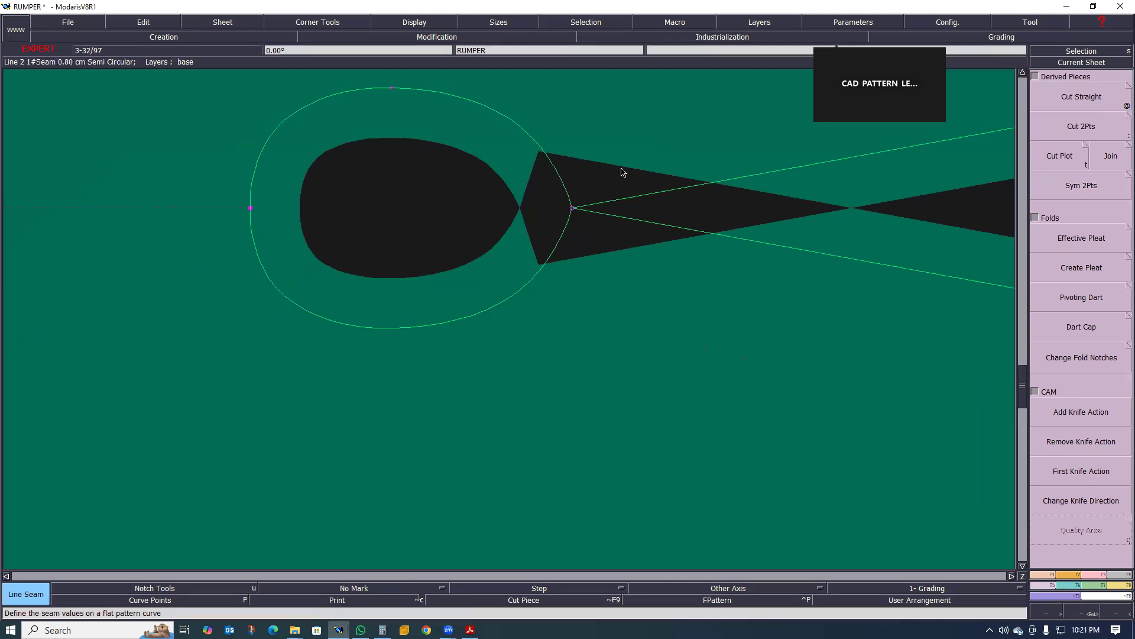
scroll(570, 259, "down", 3)
scroll(450, 265, "up", 2)
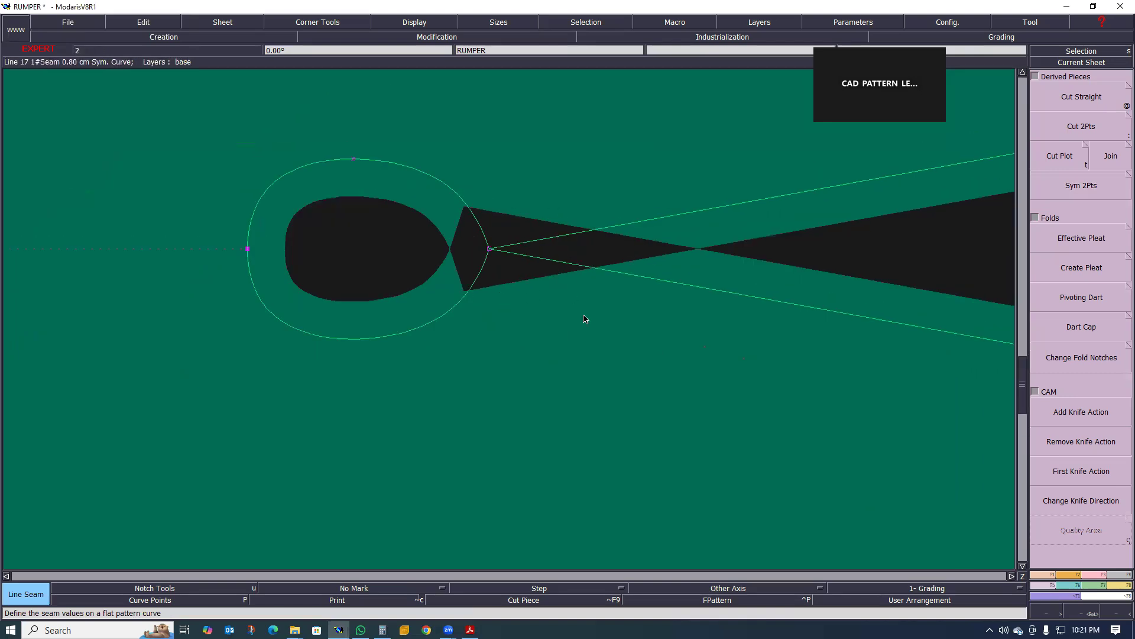
scroll(586, 317, "down", 3)
scroll(506, 332, "up", 3)
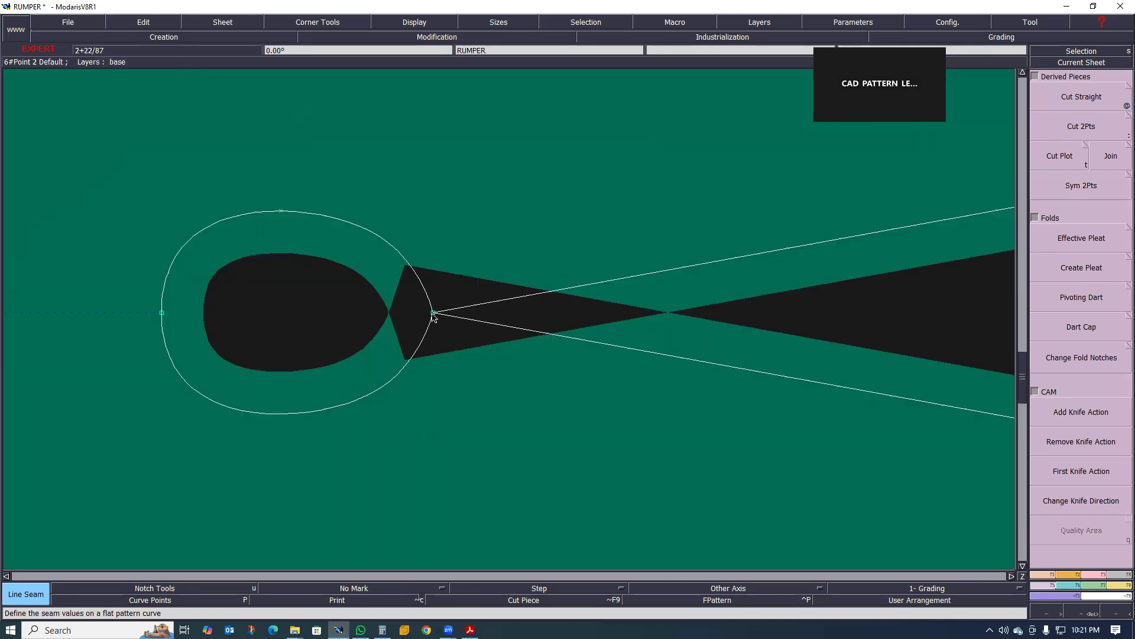
key("r")
left_click_drag(433, 317, 431, 291)
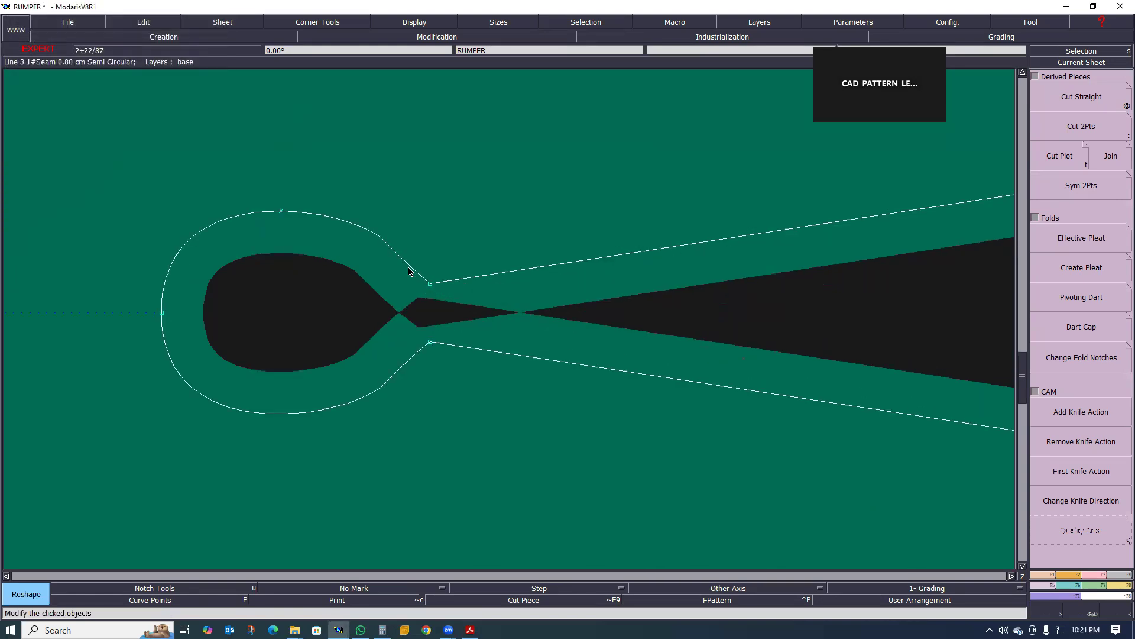
- Show the curve points, smooth the crotch arch, and widen its hem-side opening to about 1.8 cm with Reshape
left_click(191, 599)
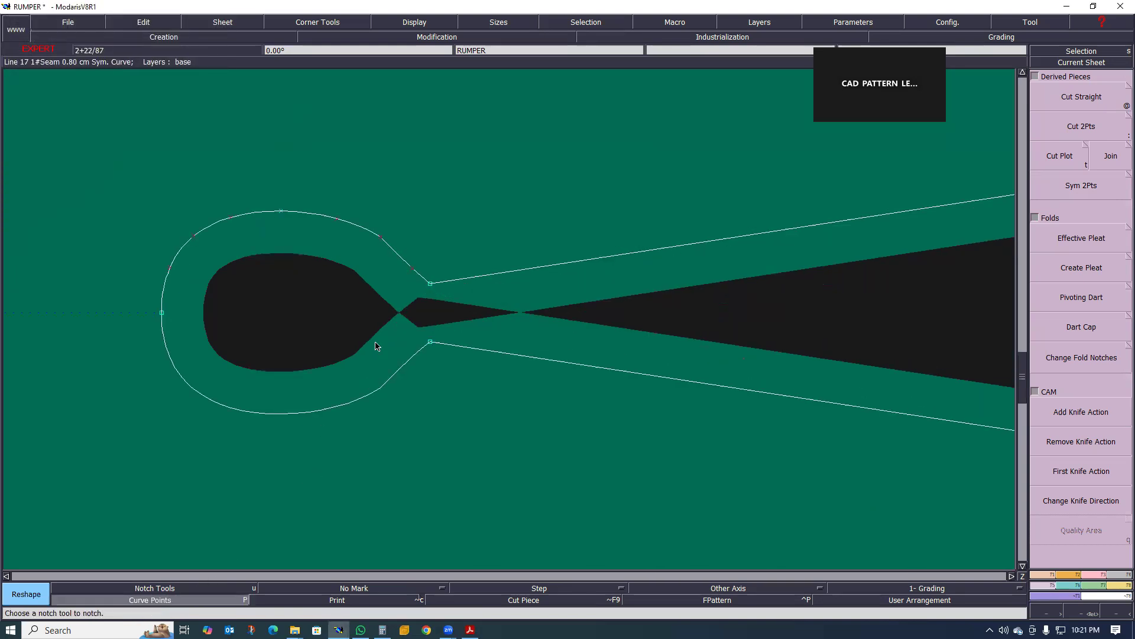
left_click_drag(413, 270, 332, 212)
mouse_move(431, 284)
left_mouse_down()
mouse_move(434, 271)
mouse_move(410, 247)
mouse_move(439, 266)
left_mouse_up()
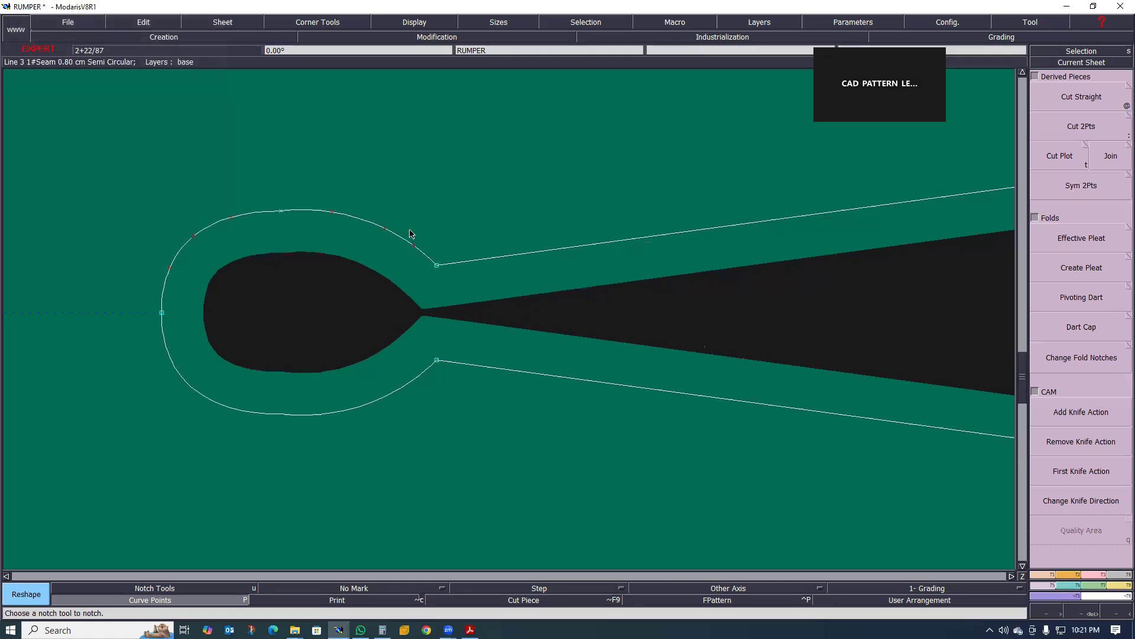
scroll(284, 212, "up", 1)
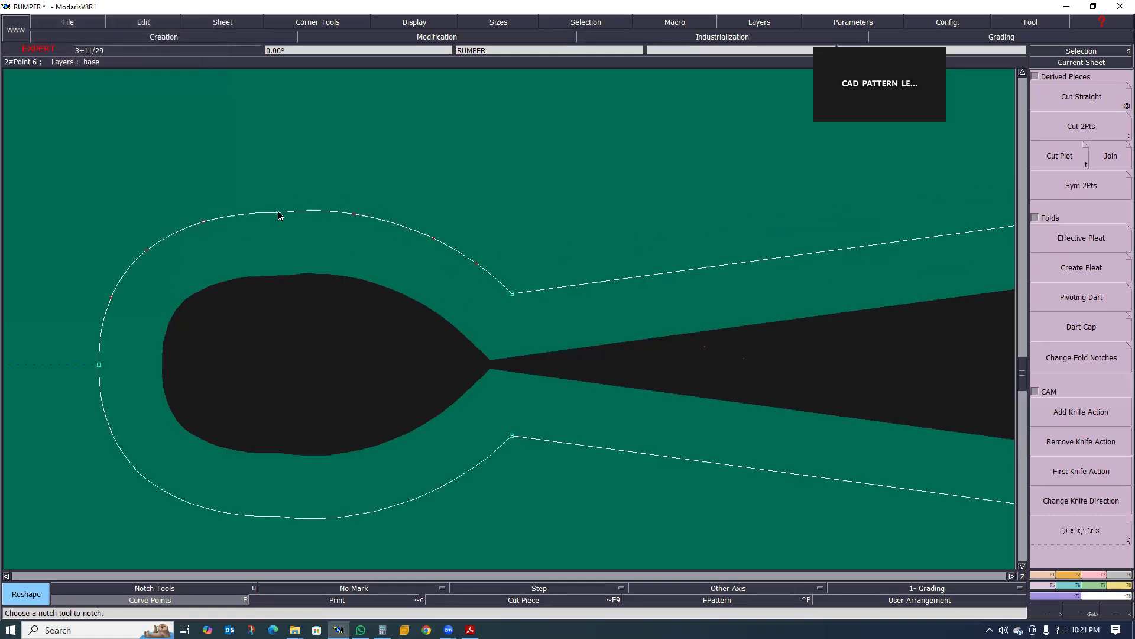
left_click_drag(276, 218, 276, 214)
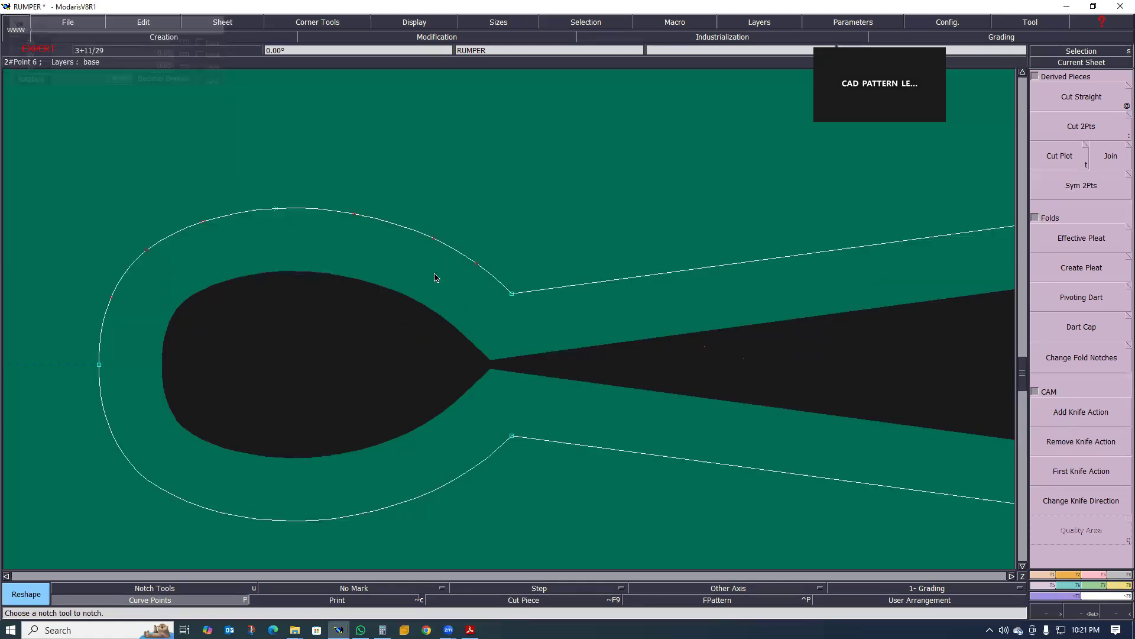
- Measure the gap between the two inseam start points at the crotch opening with a dynamic length measure
scroll(516, 308, "down", 2)
scroll(518, 331, "up", 1)
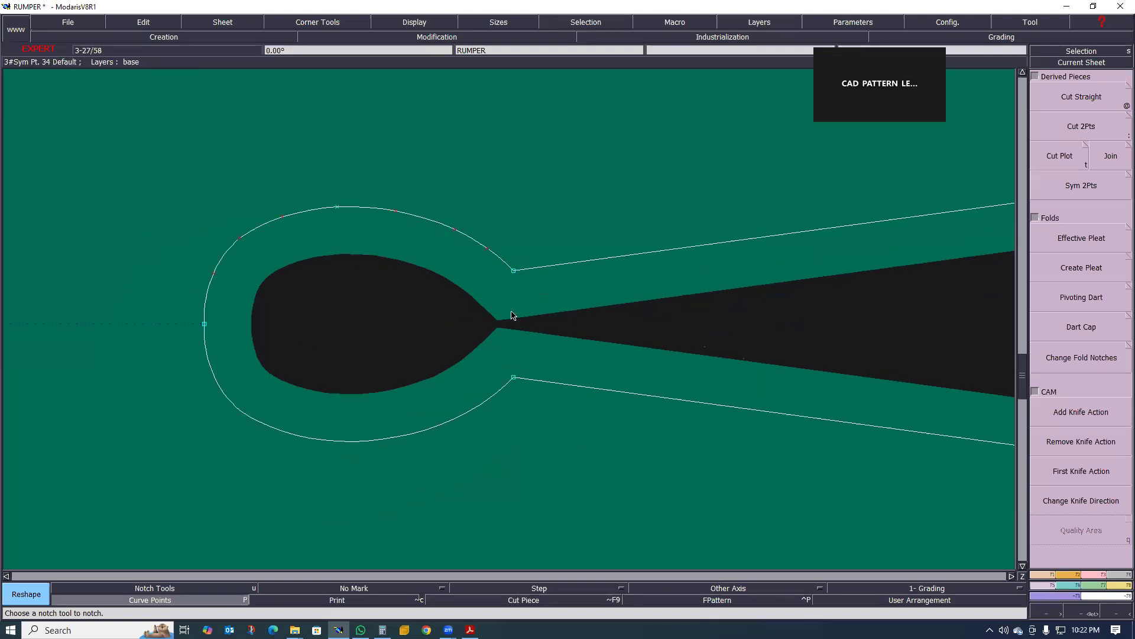
scroll(490, 321, "up", 1)
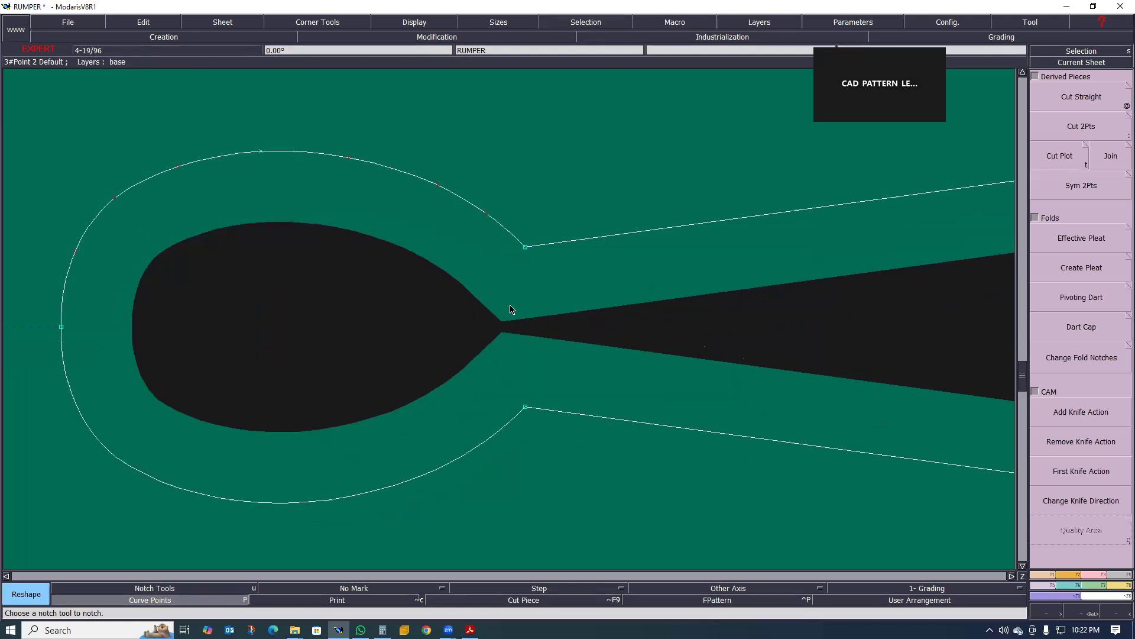
key("l")
left_click(526, 257)
left_click(527, 407)
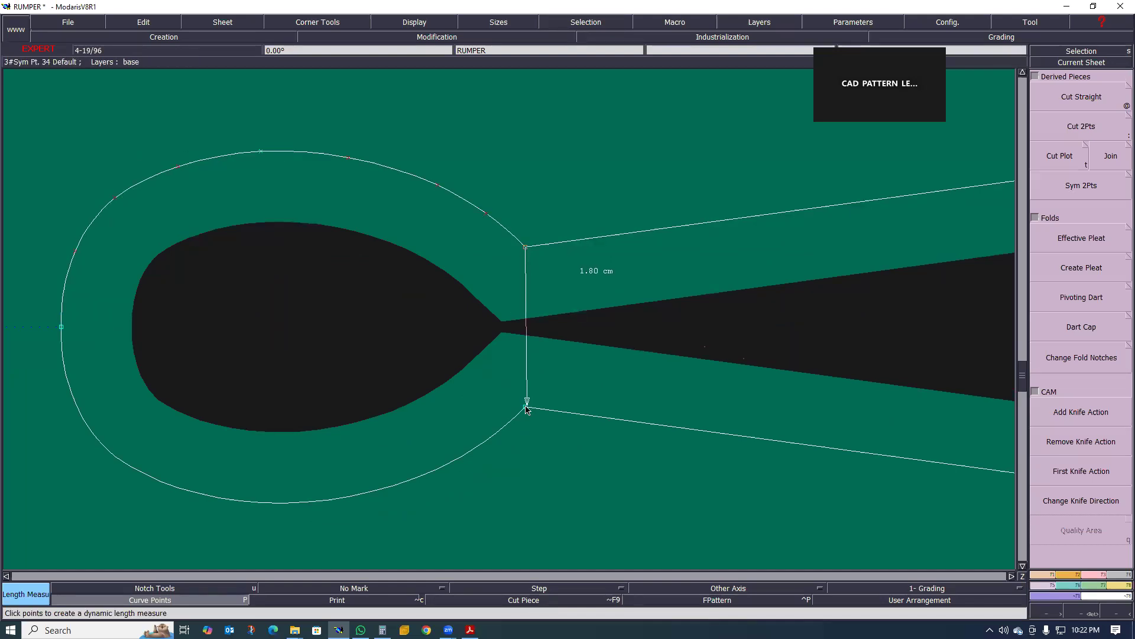
scroll(534, 374, "up", 1)
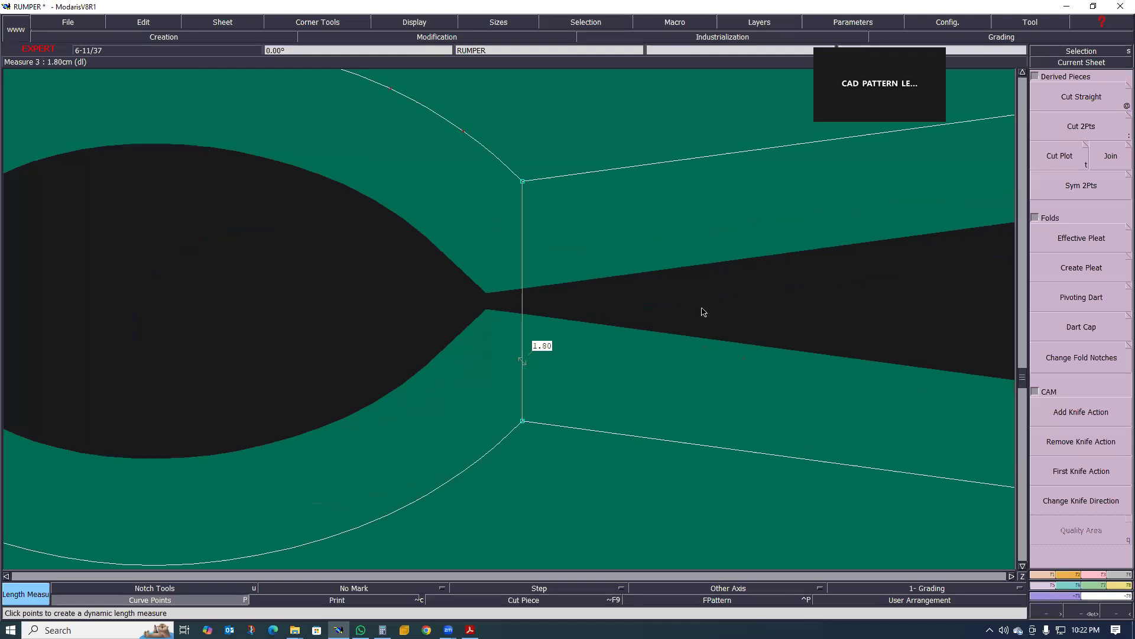
- Examine the full seamed body piece, and compare it with the base pattern's crotch arch and inseam start point
scroll(704, 312, "down", 5)
scroll(464, 356, "down", 5)
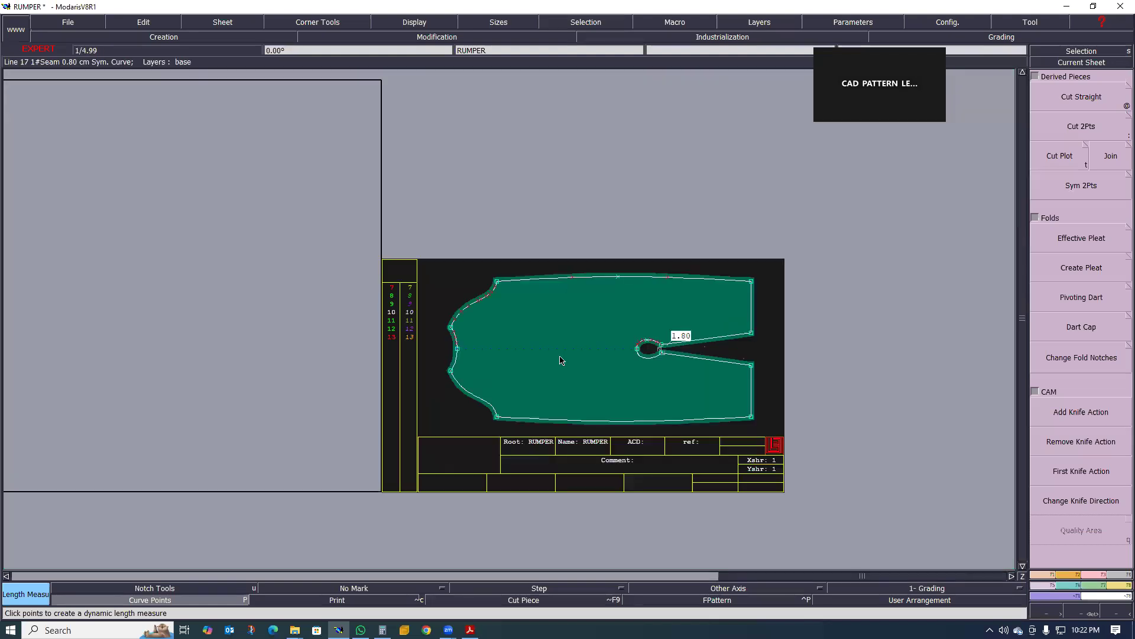
scroll(634, 359, "up", 1)
scroll(656, 362, "up", 1)
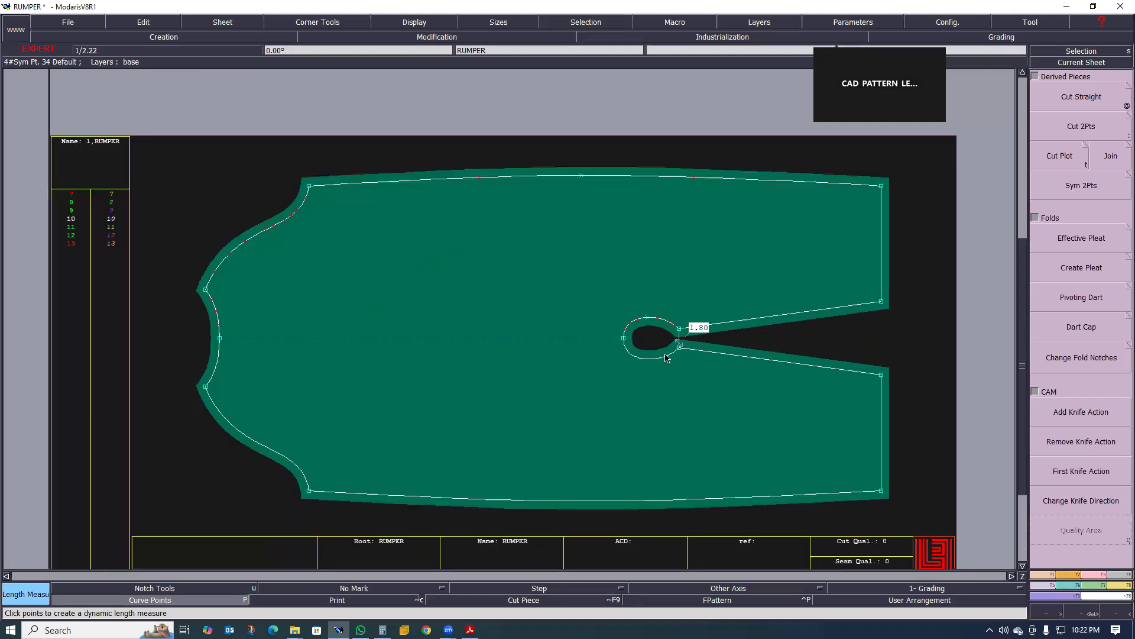
scroll(532, 375, "down", 2)
scroll(610, 386, "down", 2)
scroll(543, 396, "up", 1)
scroll(461, 401, "up", 1)
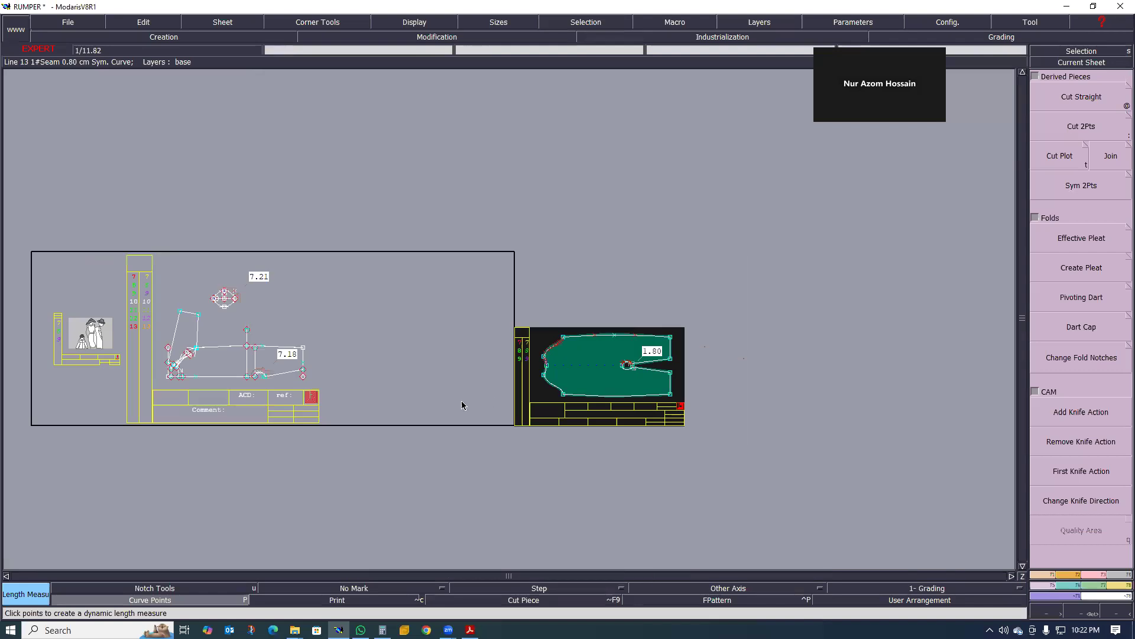
scroll(241, 375, "up", 1)
scroll(317, 370, "up", 1)
scroll(316, 370, "up", 2)
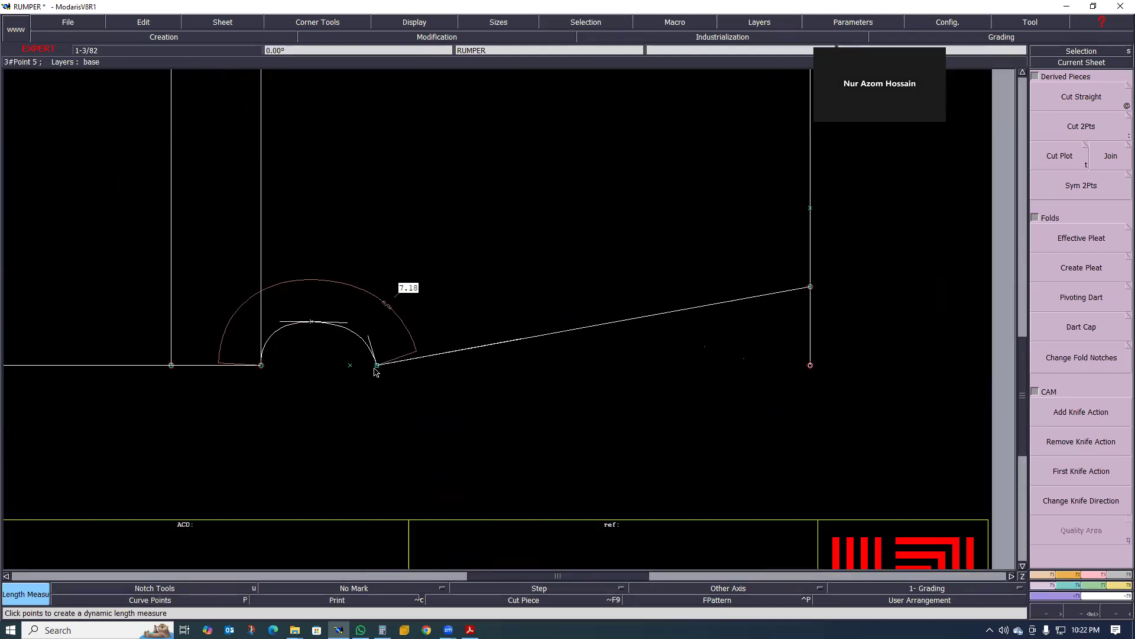
- Reshape the small arched curve by raising its end point where it meets the slanted line
key("r")
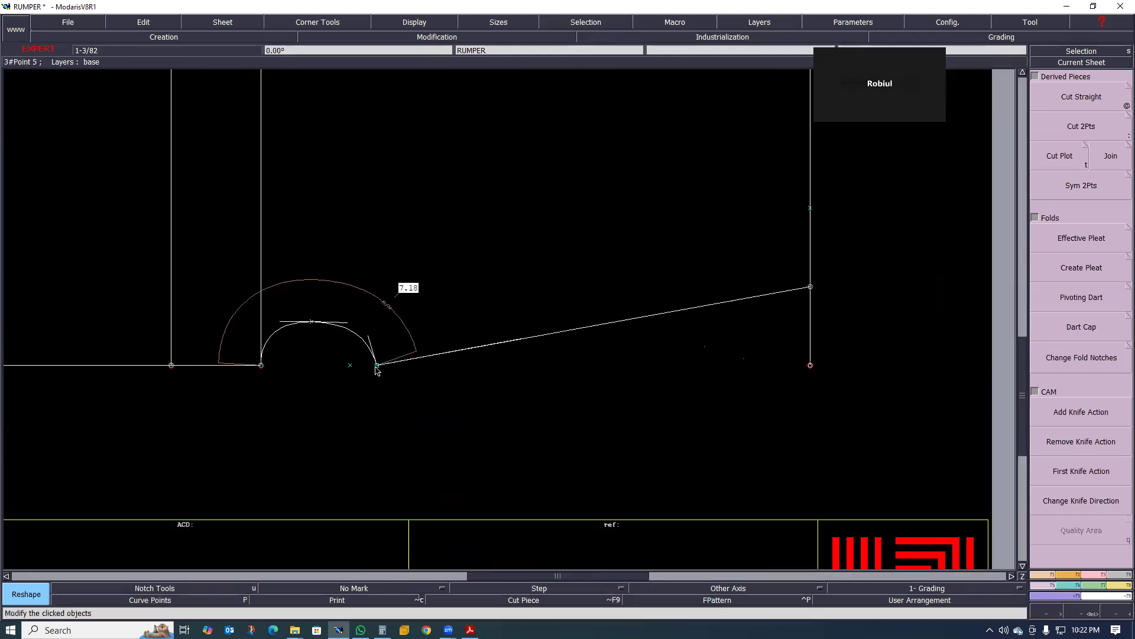
left_click(379, 355)
key("Down")
type("0")
key("Down")
type(".")
key("Return")
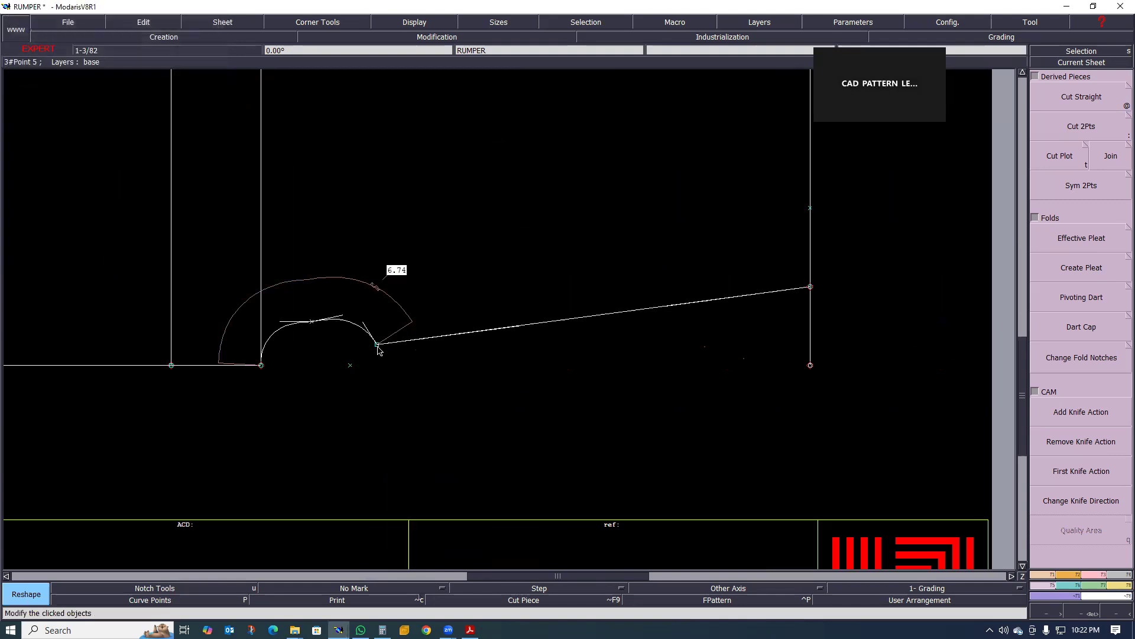
- Raise the middle point of the small arched curve slightly so its length becomes about 7.11 cm
scroll(379, 335, "up", 1)
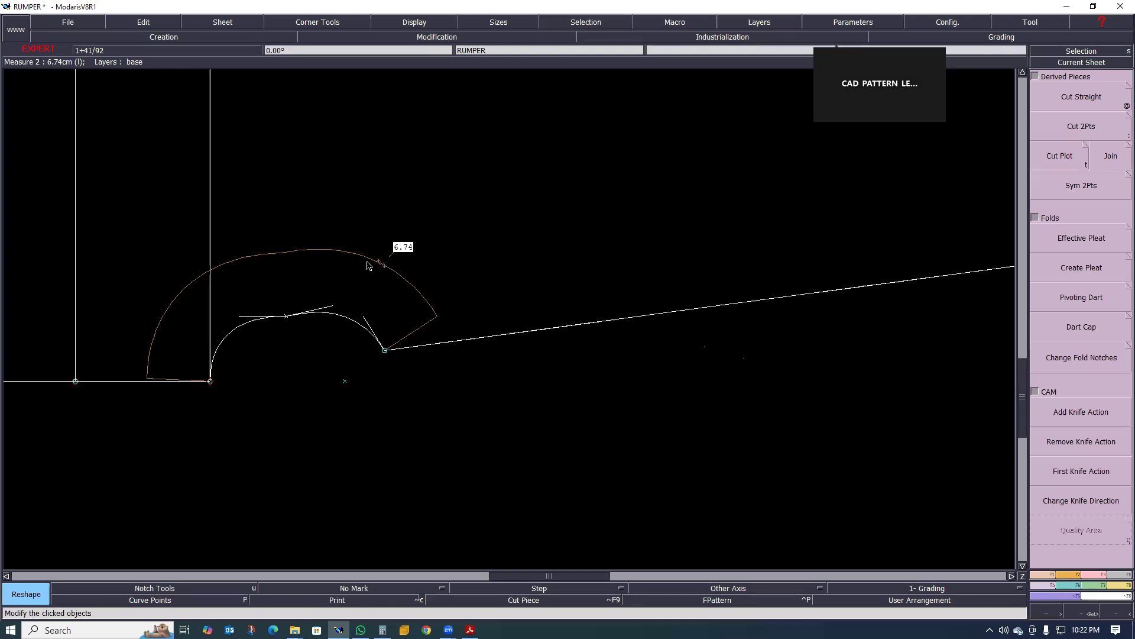
scroll(402, 304, "down", 1)
scroll(380, 223, "down", 1)
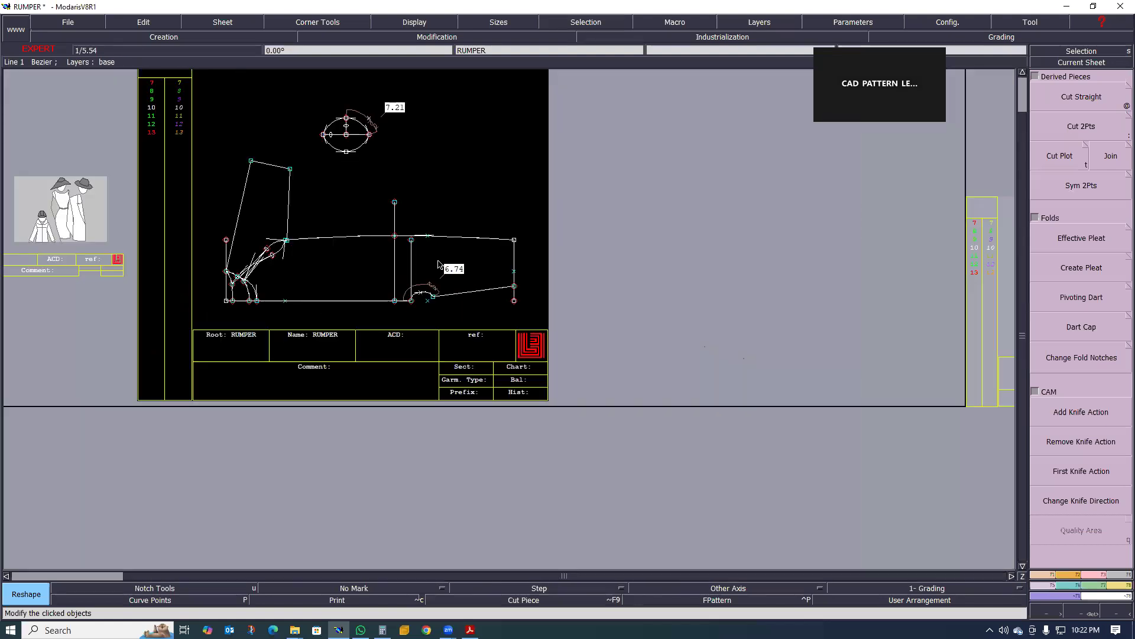
scroll(359, 104, "up", 1)
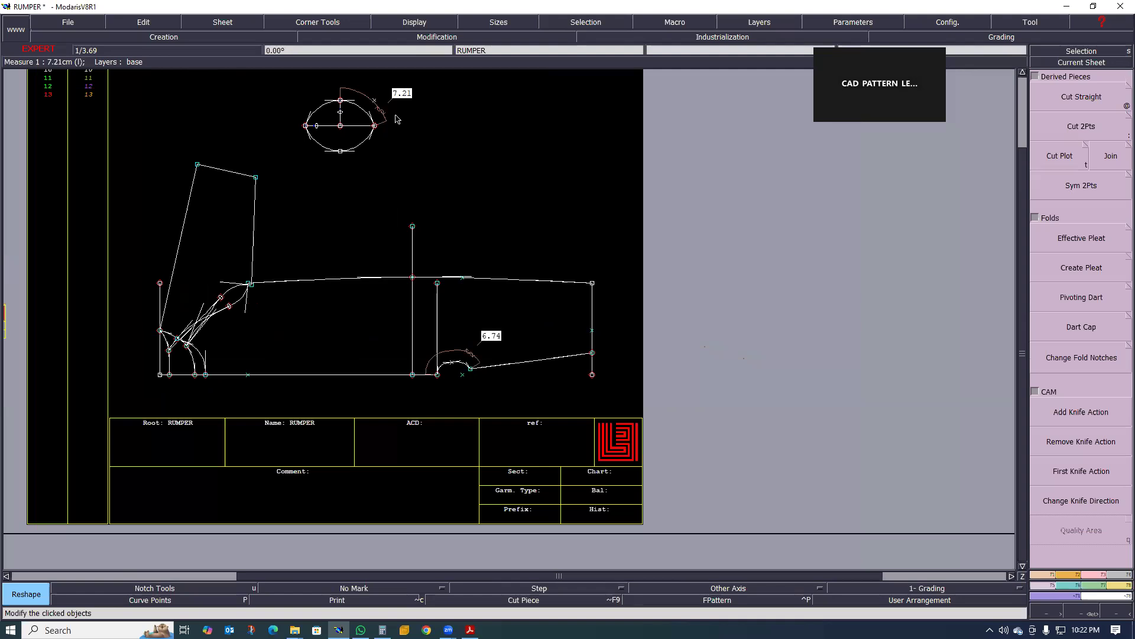
scroll(396, 116, "up", 1)
scroll(490, 474, "up", 4)
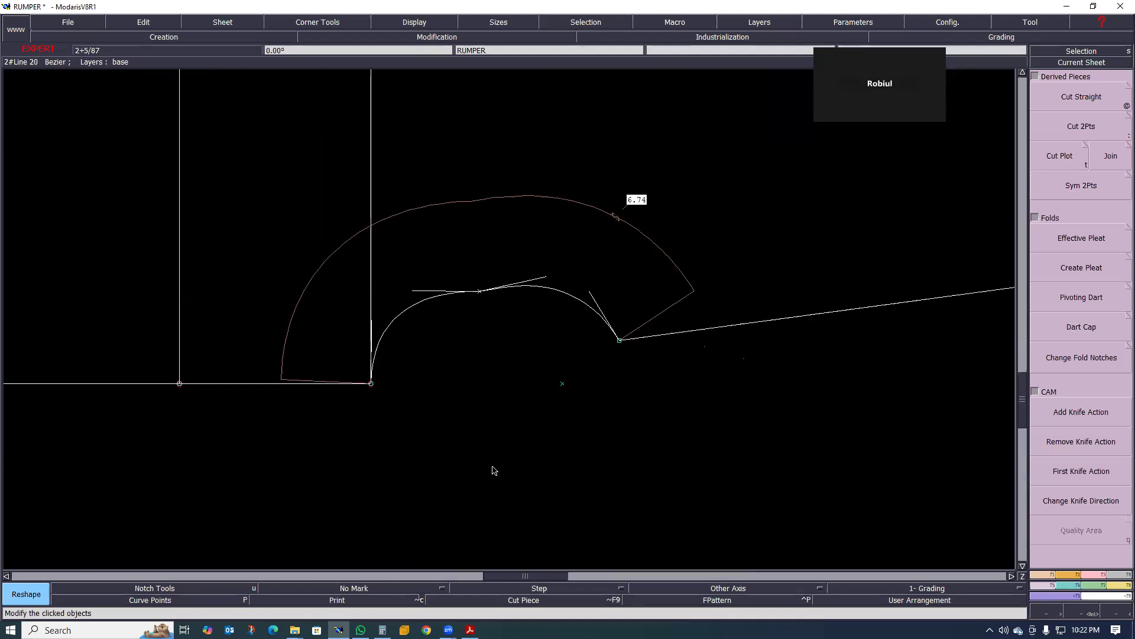
left_click_drag(480, 293, 481, 276)
scroll(520, 325, "down", 2)
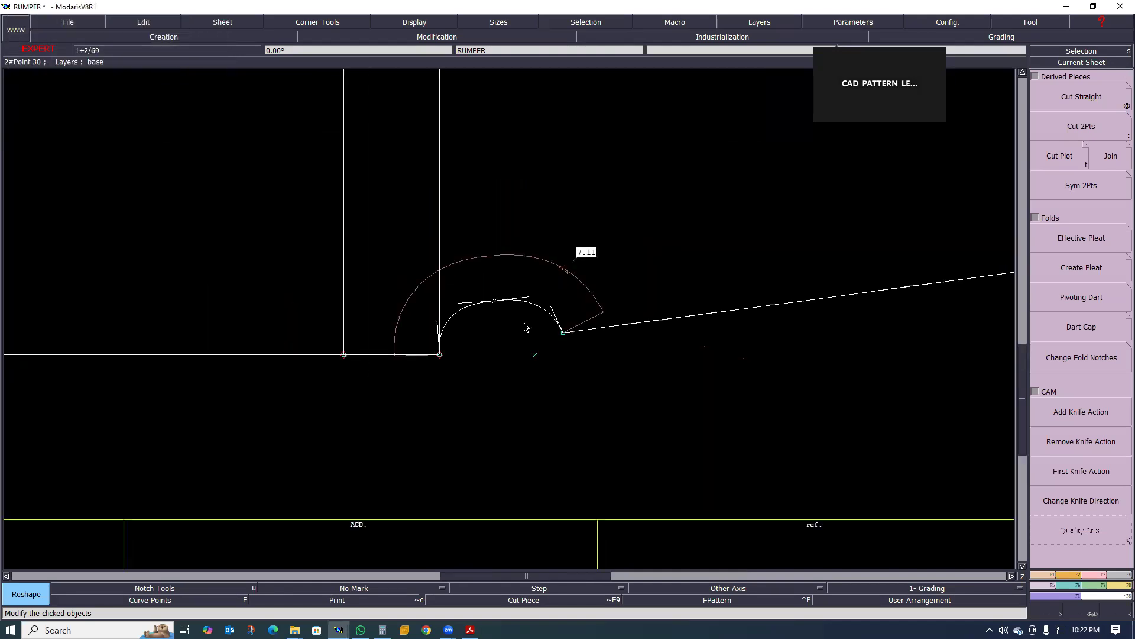
scroll(535, 326, "up", 1)
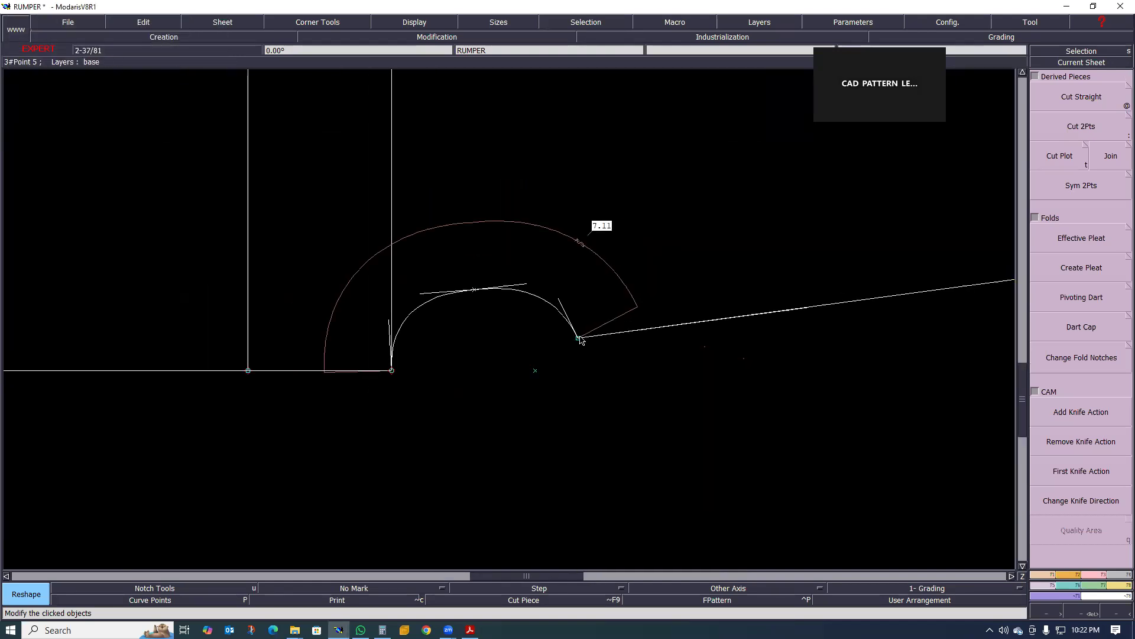
- Move the curve's end point on the slanted line slightly outward and down, giving a curve length of about 7.31 cm
left_click_drag(580, 337, 606, 360)
scroll(544, 300, "up", 1)
scroll(562, 349, "down", 2)
scroll(532, 323, "up", 1)
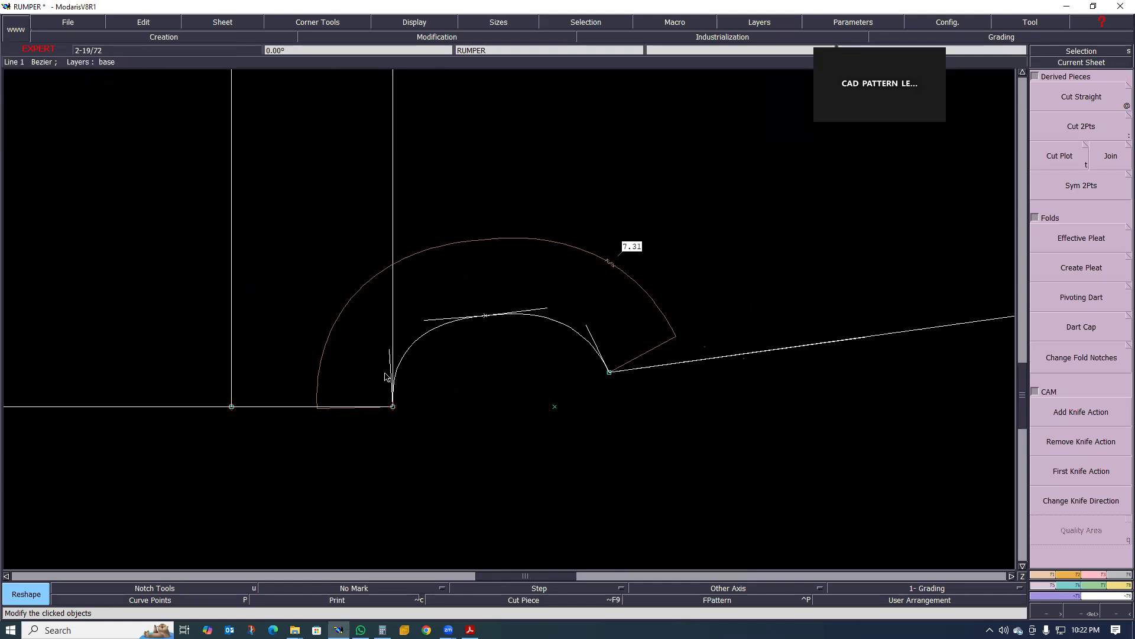
- Compare the small curve's length measure with the reference arc length on the ellipse
scroll(418, 413, "down", 3)
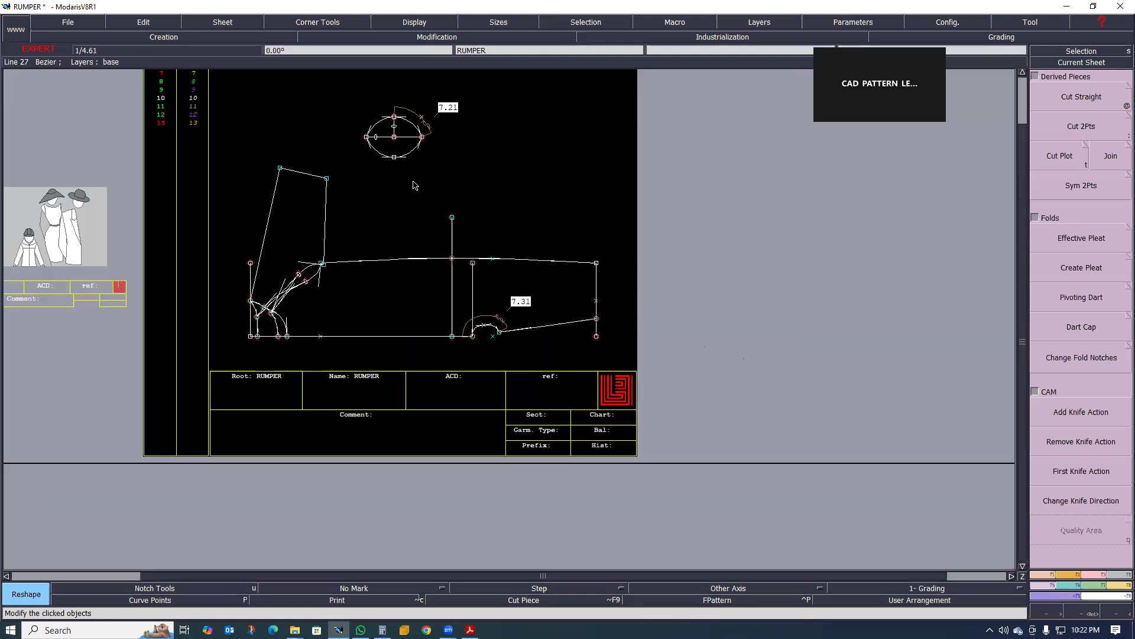
scroll(406, 140, "up", 1)
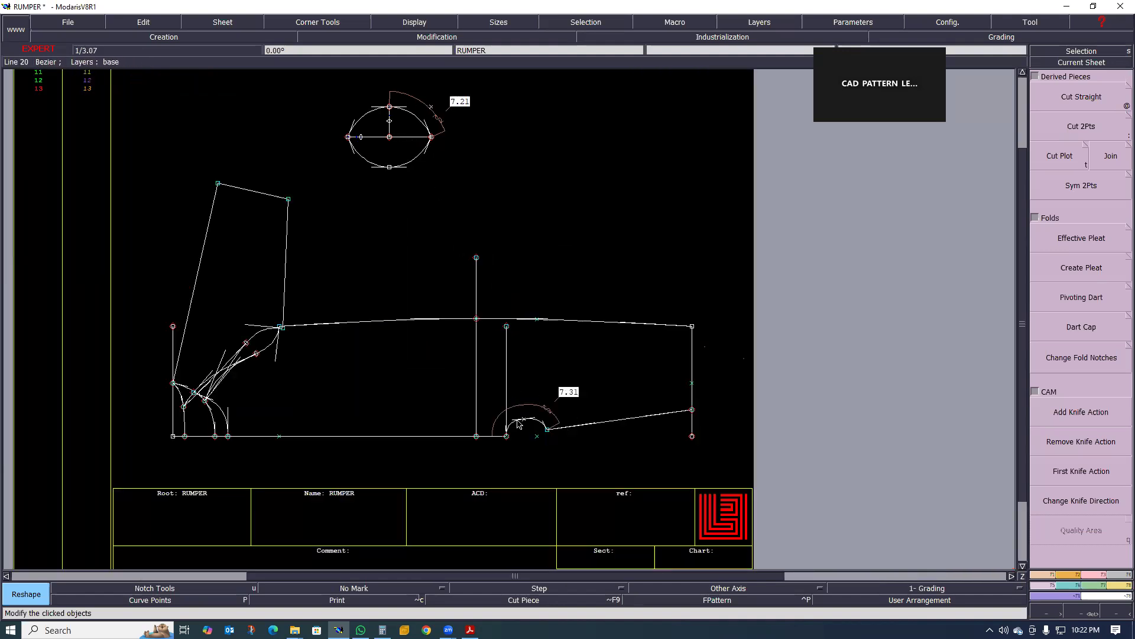
scroll(518, 424, "up", 1)
scroll(518, 444, "down", 2)
scroll(505, 445, "up", 2)
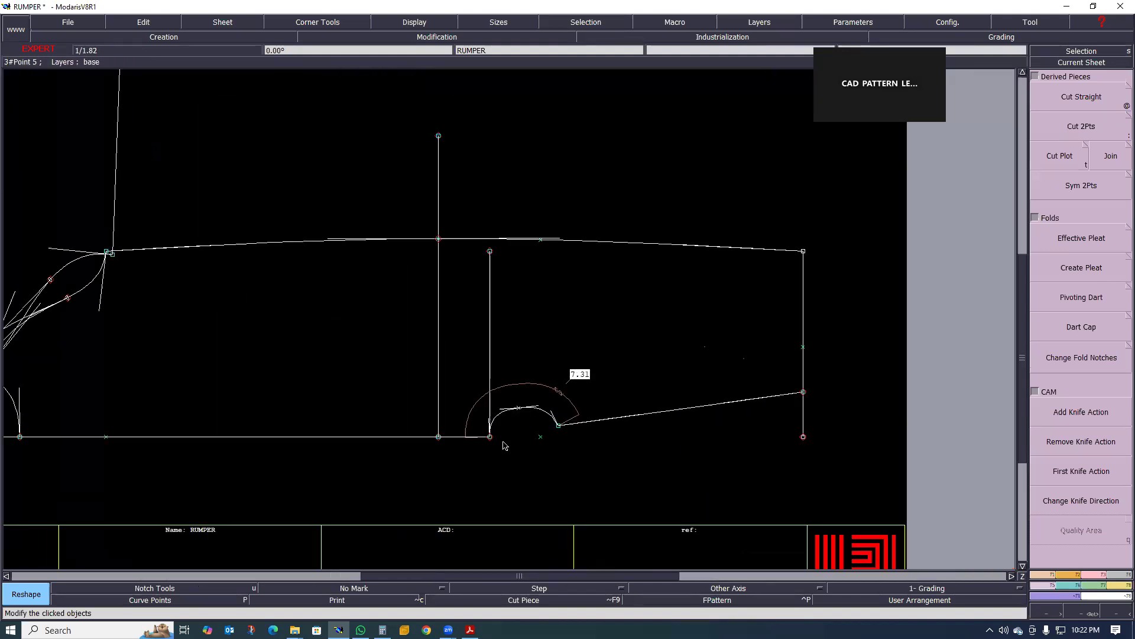
scroll(502, 442, "up", 1)
scroll(498, 242, "down", 2)
scroll(369, 152, "up", 2)
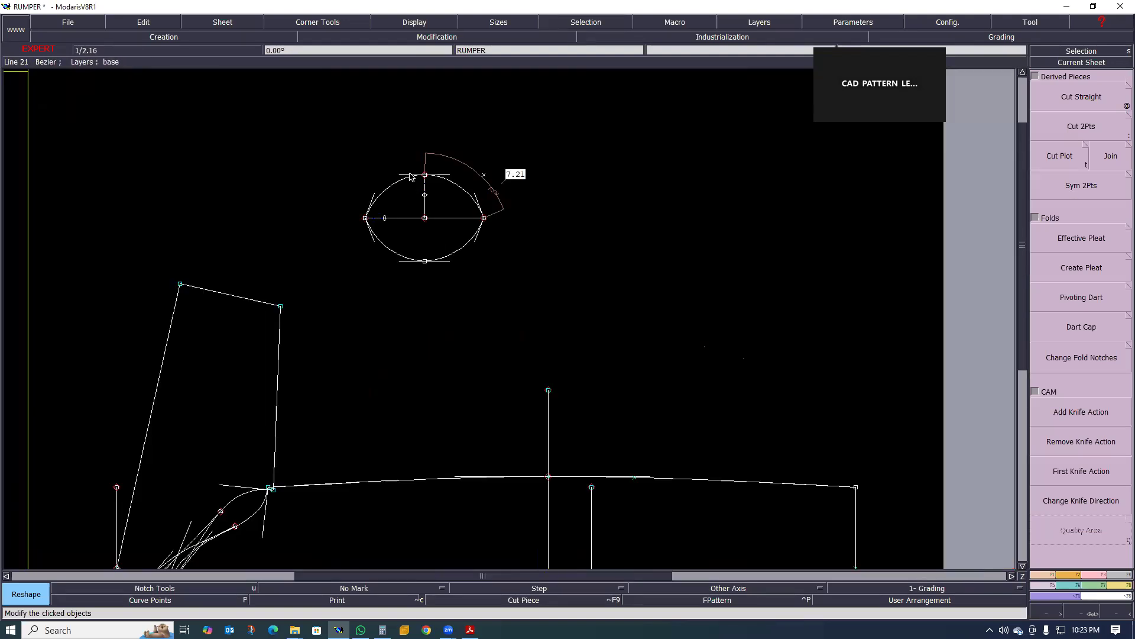
scroll(519, 345, "down", 3)
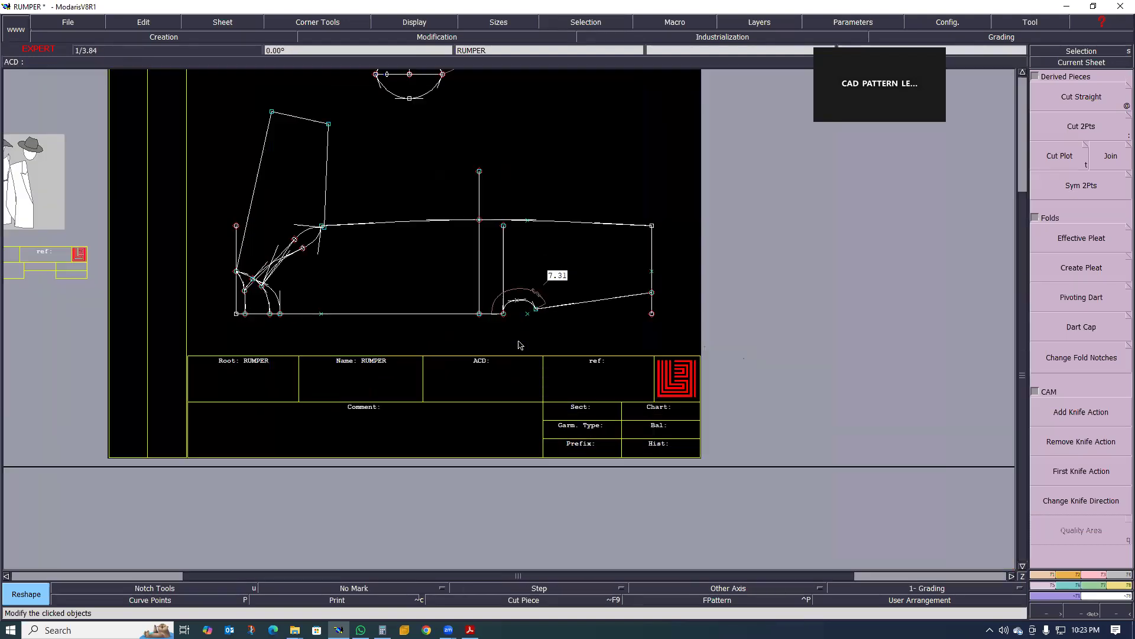
scroll(519, 345, "up", 3)
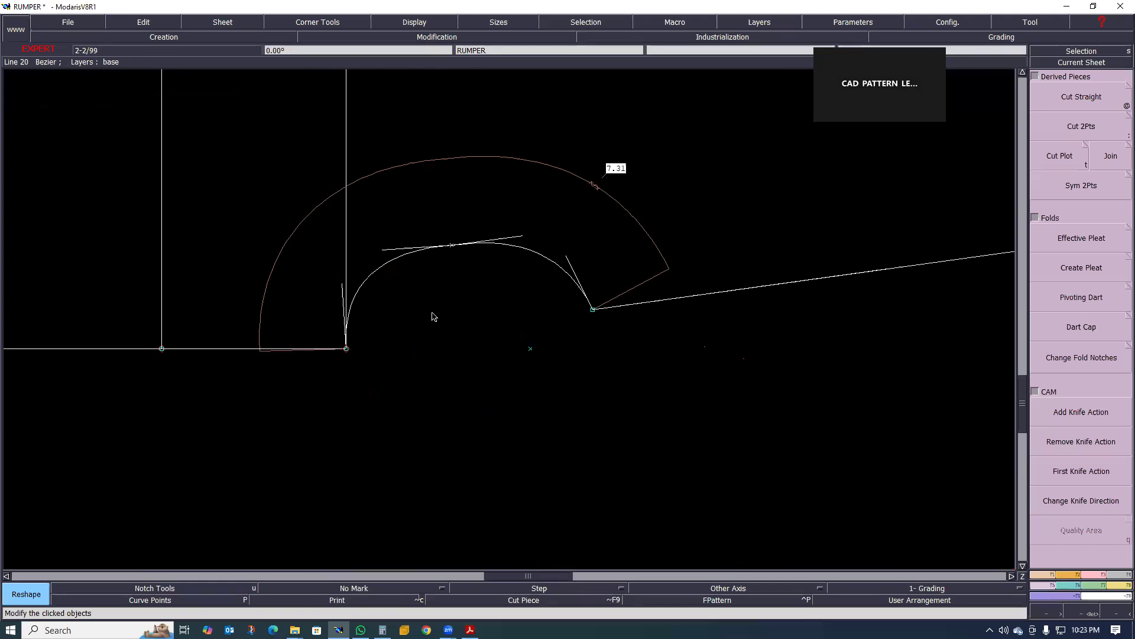
- Adjust the tangent handles at the curve's start and middle point to bring its length to about 7.21 cm
left_click(343, 284)
left_click(395, 267)
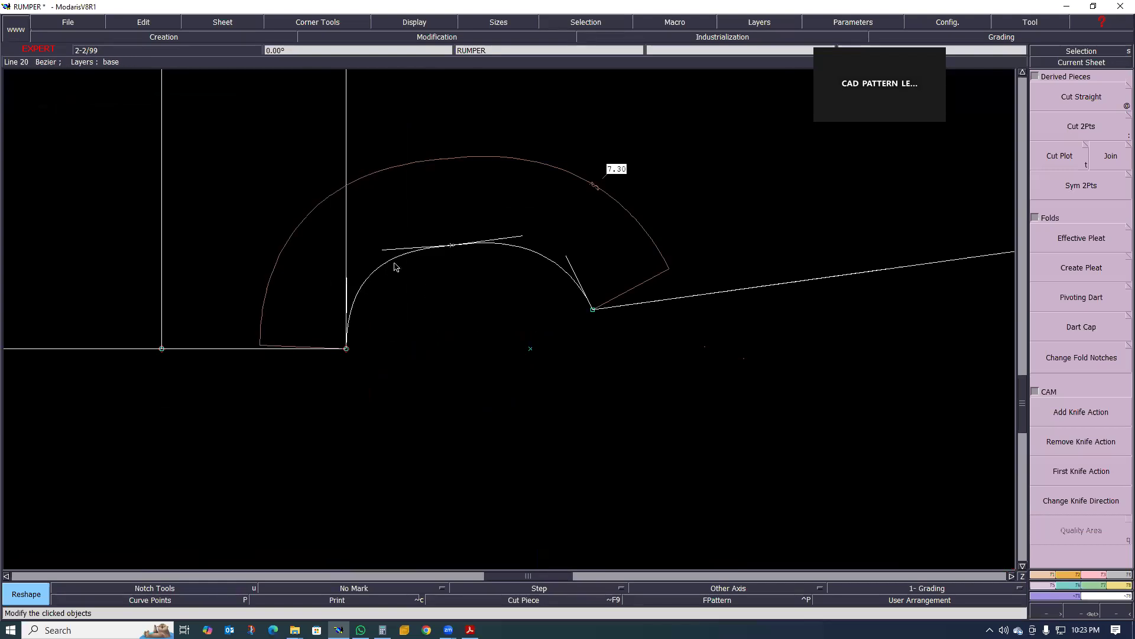
left_click(385, 251)
left_click(385, 253)
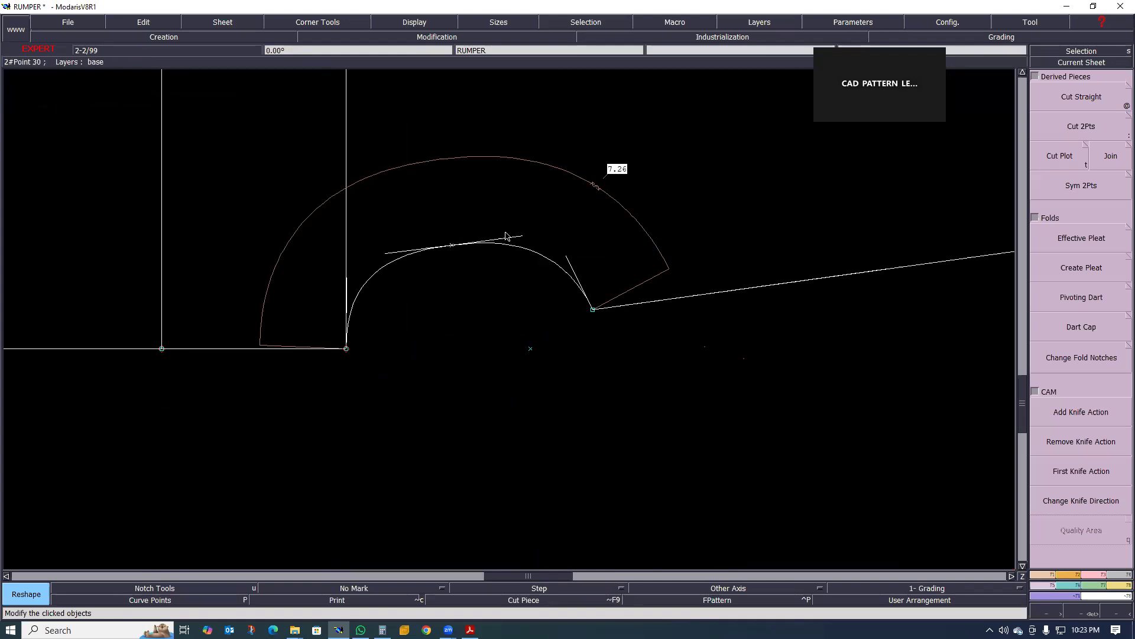
left_click(517, 237)
left_click(512, 242)
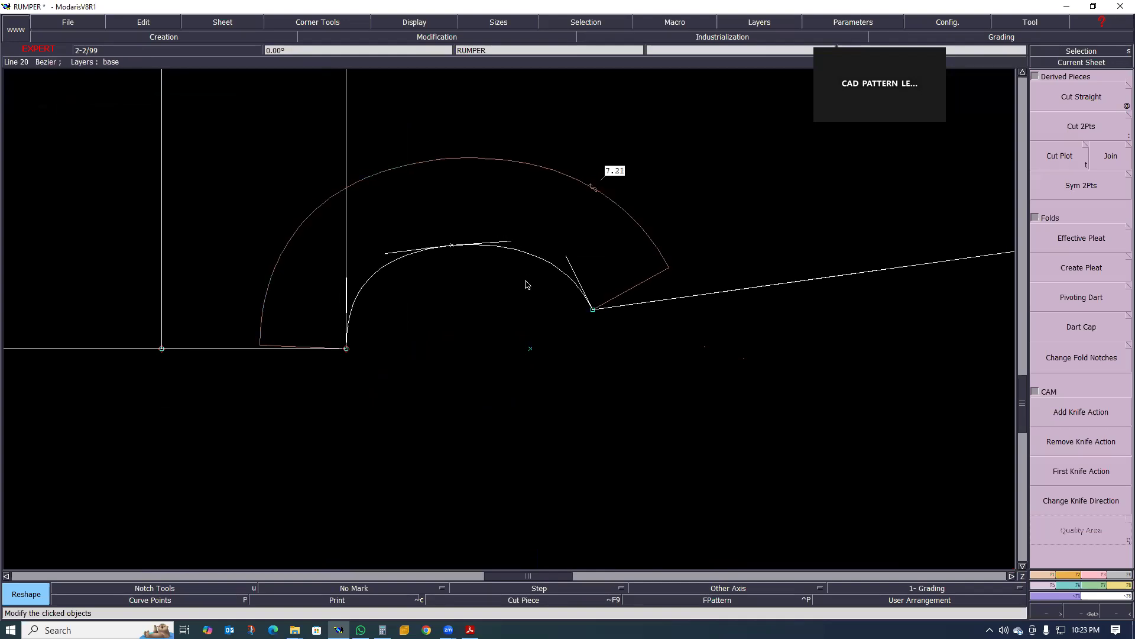
- Fine-tune the curve's end-point tangent handle and both middle-point handles, giving a curve length of about 7.23 cm
scroll(558, 278, "up", 1)
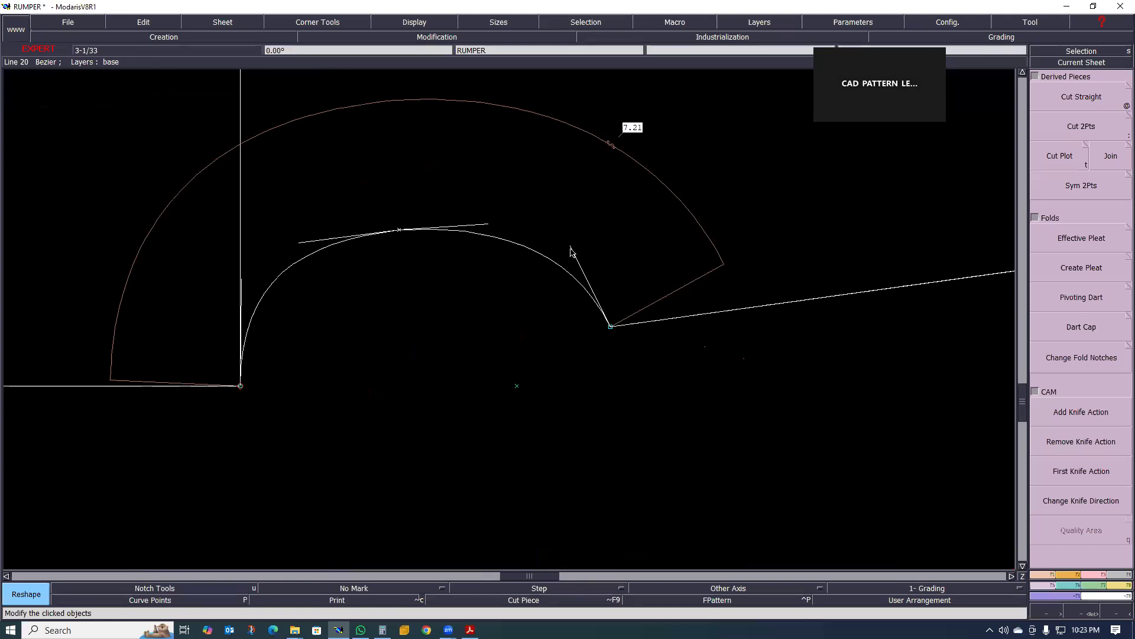
left_click(571, 250)
left_click(567, 246)
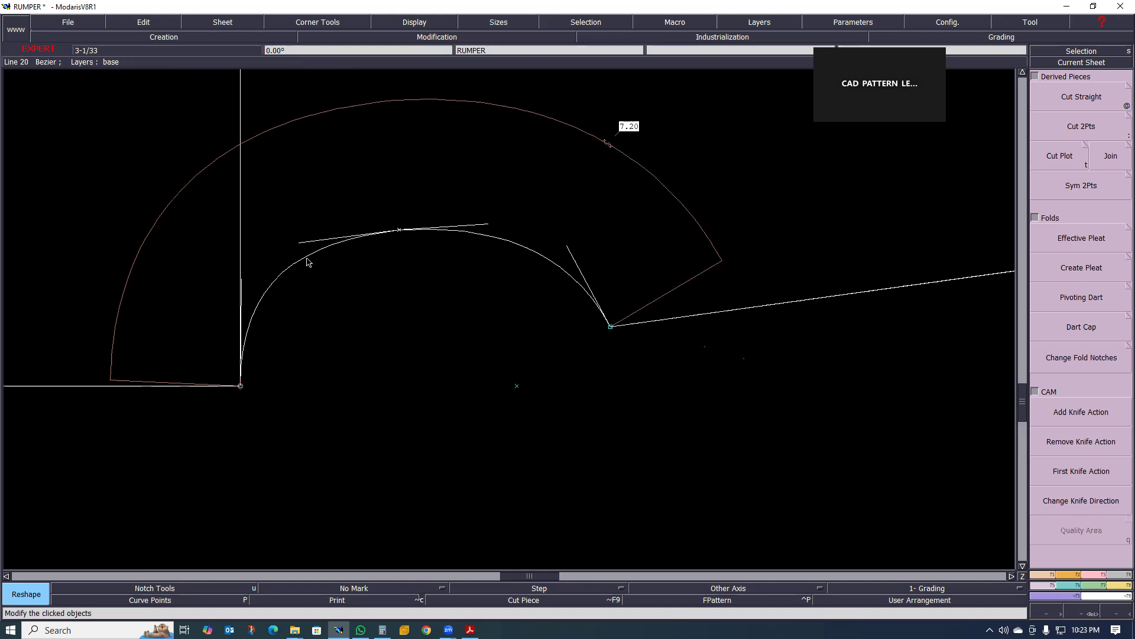
left_click(482, 225)
left_click(472, 221)
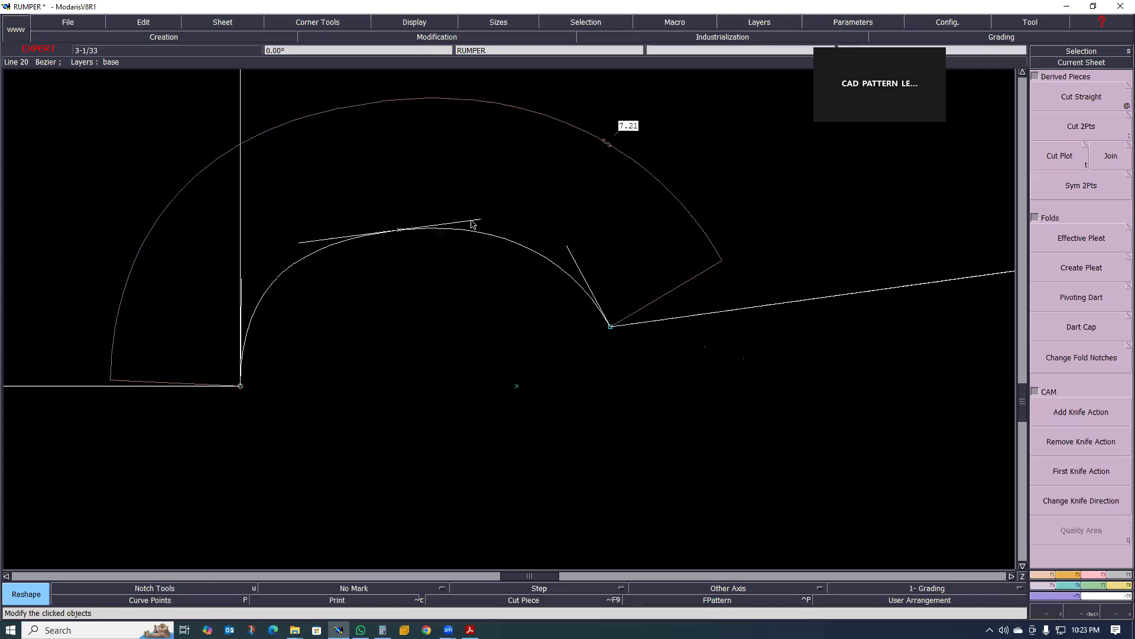
left_click(300, 242)
left_click(305, 235)
scroll(472, 288, "down", 2)
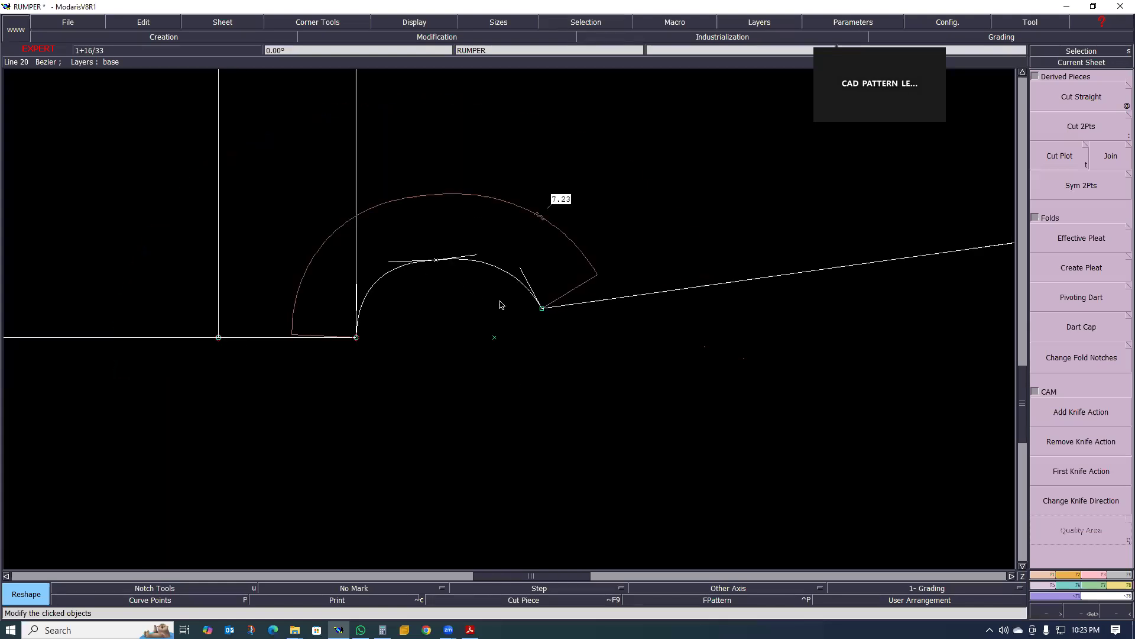
- Examine the reshaped curve within the whole pattern and compare its length with the ellipse's arc measure
scroll(521, 284, "up", 1)
scroll(518, 355, "down", 2)
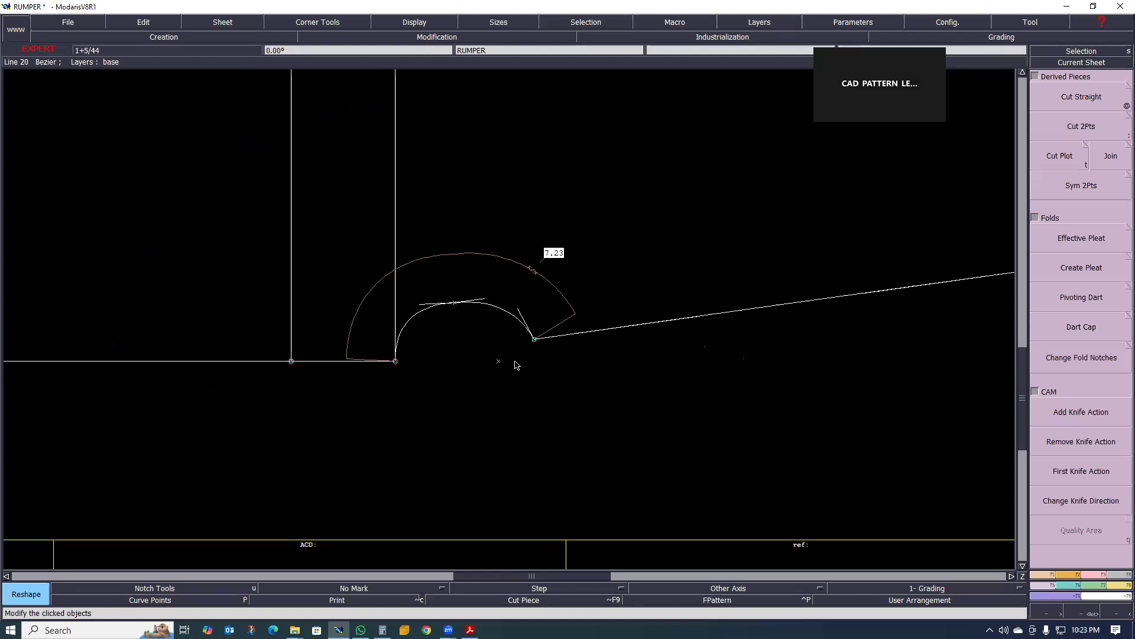
scroll(460, 391, "down", 3)
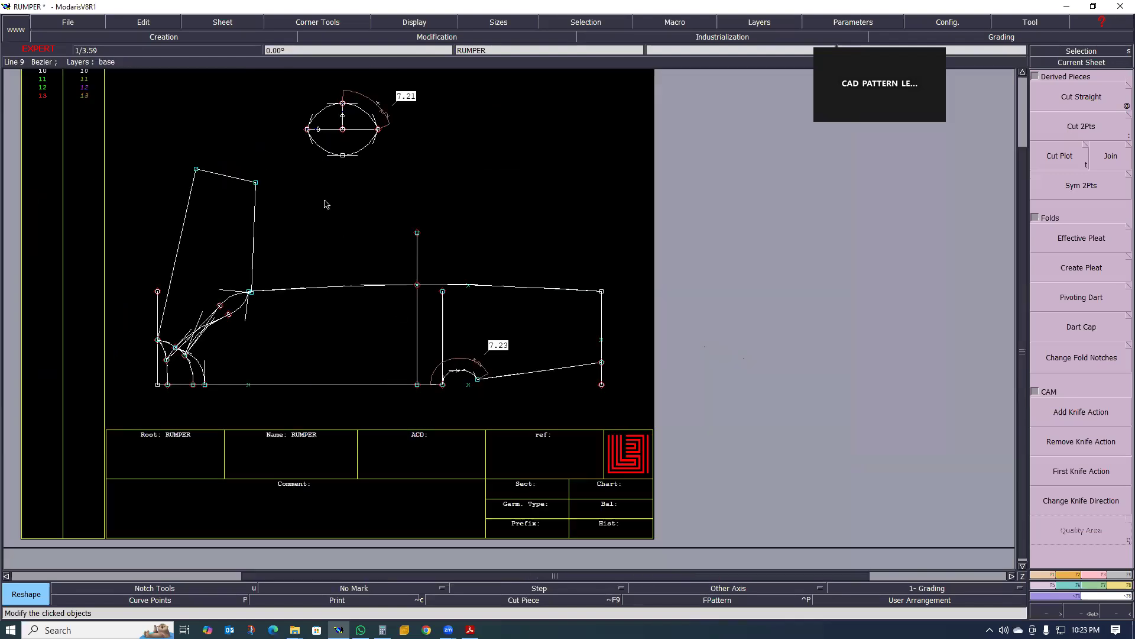
scroll(324, 195, "up", 1)
scroll(390, 228, "down", 1)
scroll(396, 201, "up", 2)
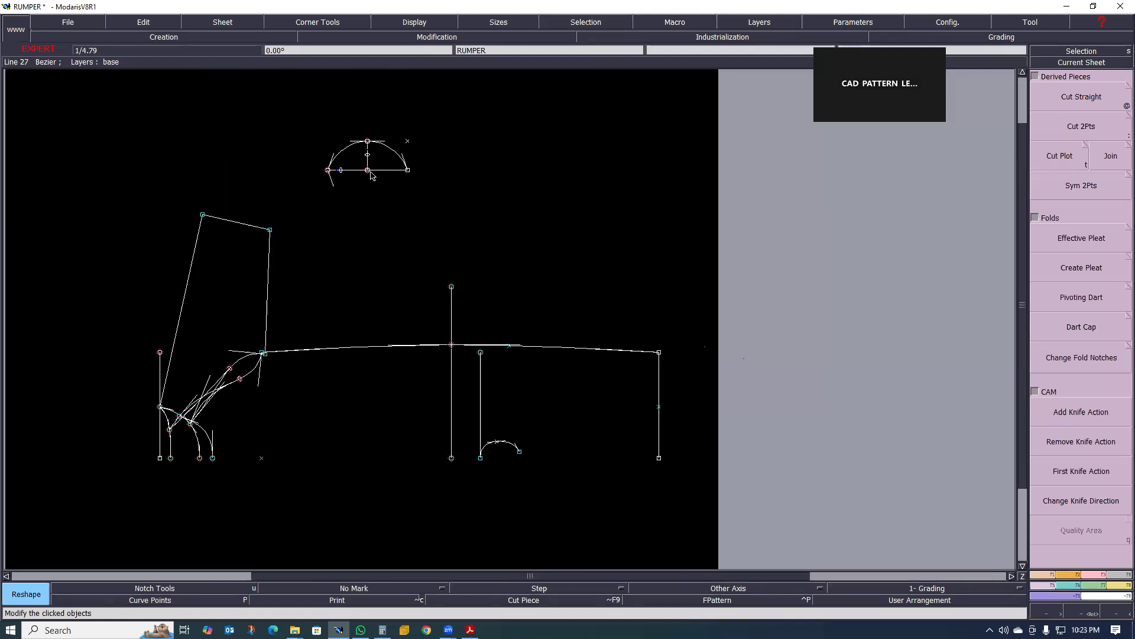
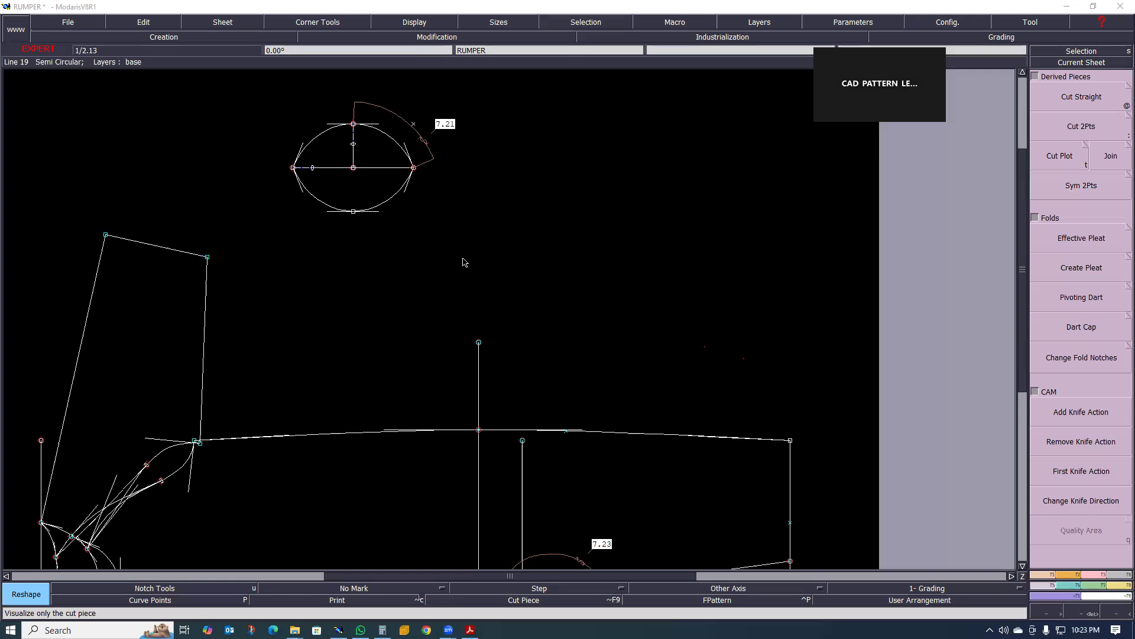
scroll(464, 236, "down", 1)
scroll(455, 237, "down", 1)
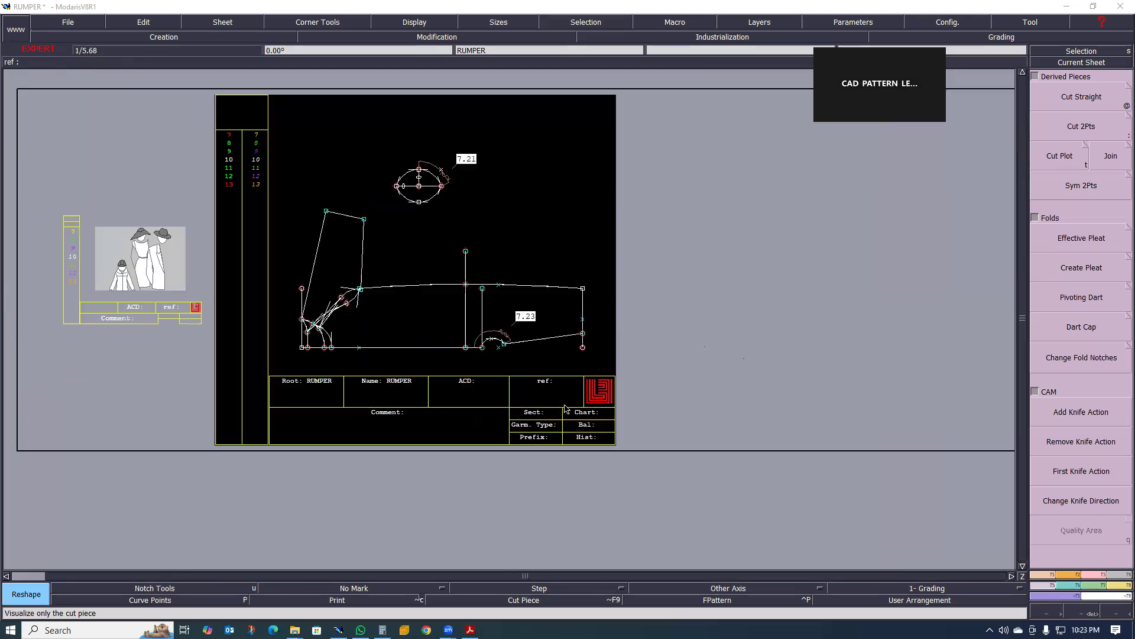
scroll(502, 320, "up", 2)
scroll(495, 321, "down", 1)
scroll(482, 334, "up", 2)
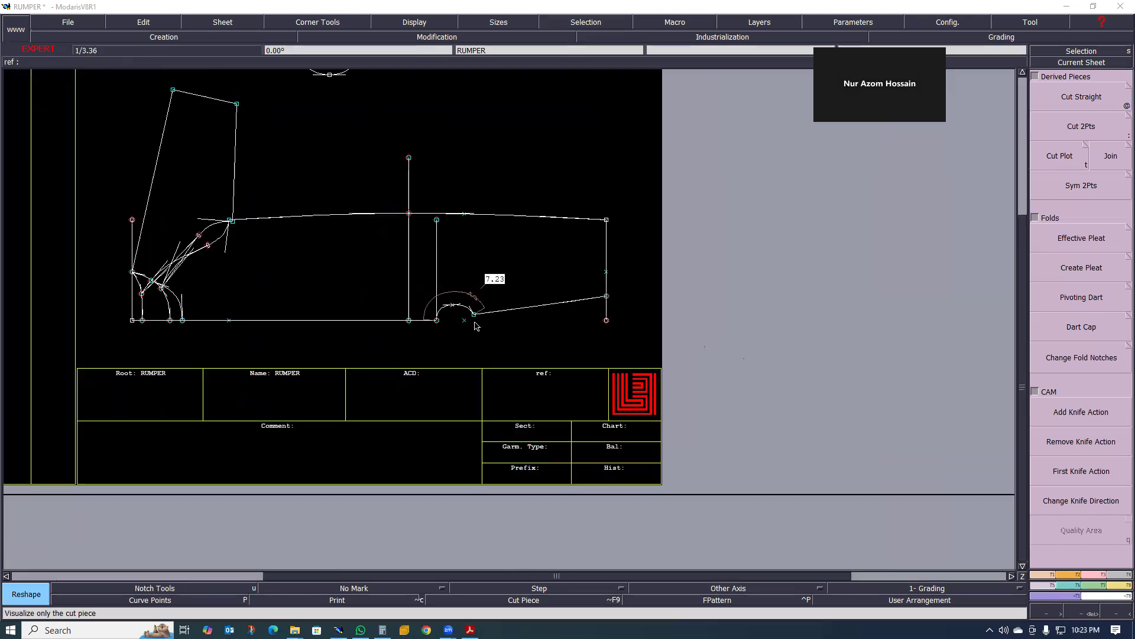
scroll(477, 340, "down", 2)
scroll(478, 340, "up", 1)
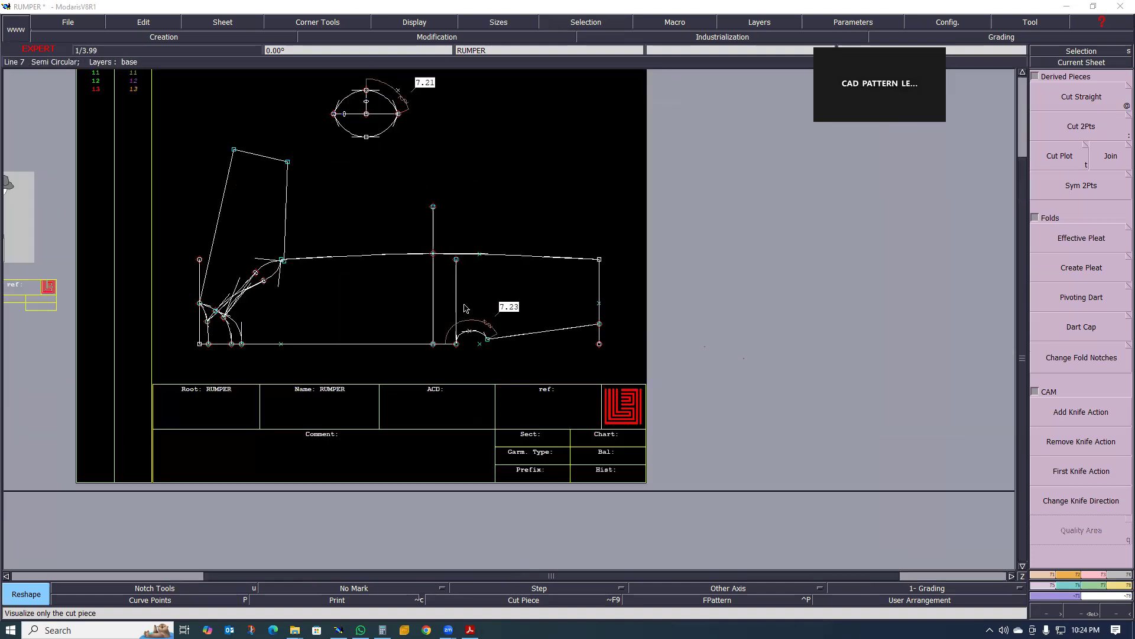
- Create a parallel copy of the small arched curve, offset about 0.5 cm toward its inner side
scroll(466, 307, "up", 1)
scroll(467, 319, "up", 1)
scroll(465, 345, "down", 1)
scroll(465, 344, "up", 2)
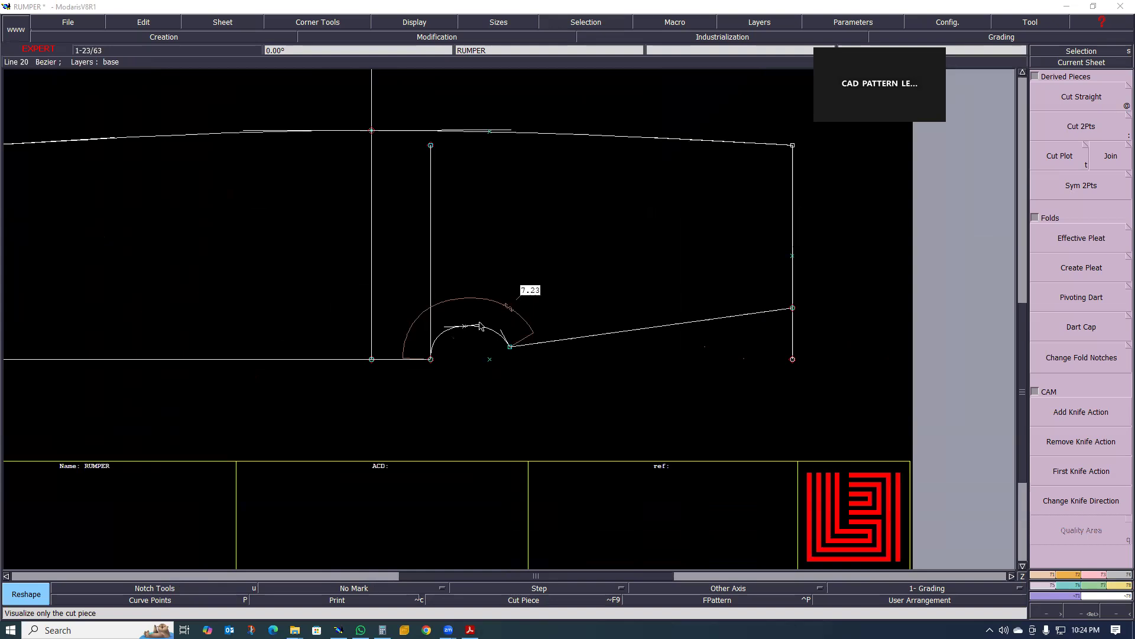
scroll(480, 325, "up", 1)
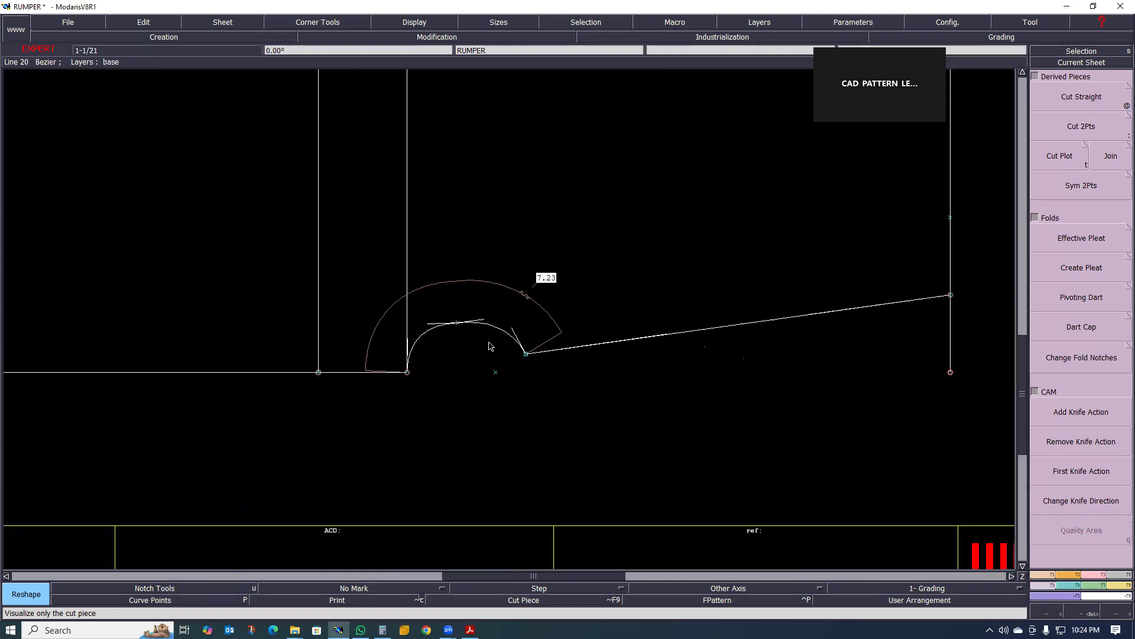
key("slash")
left_click(496, 332)
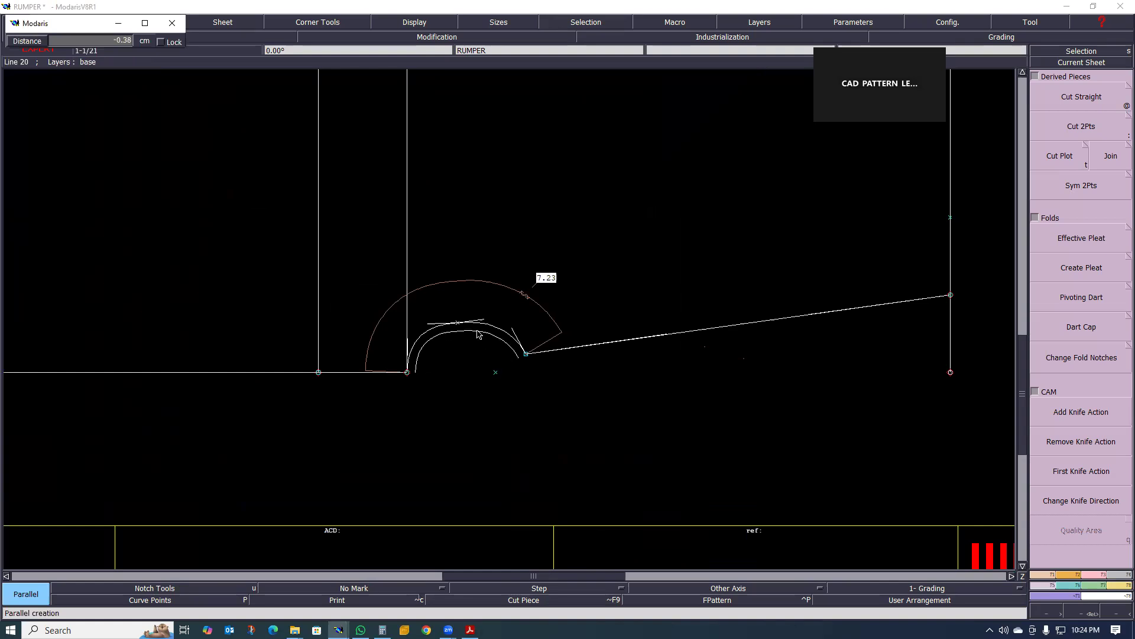
scroll(478, 334, "up", 1)
scroll(478, 334, "up", 2)
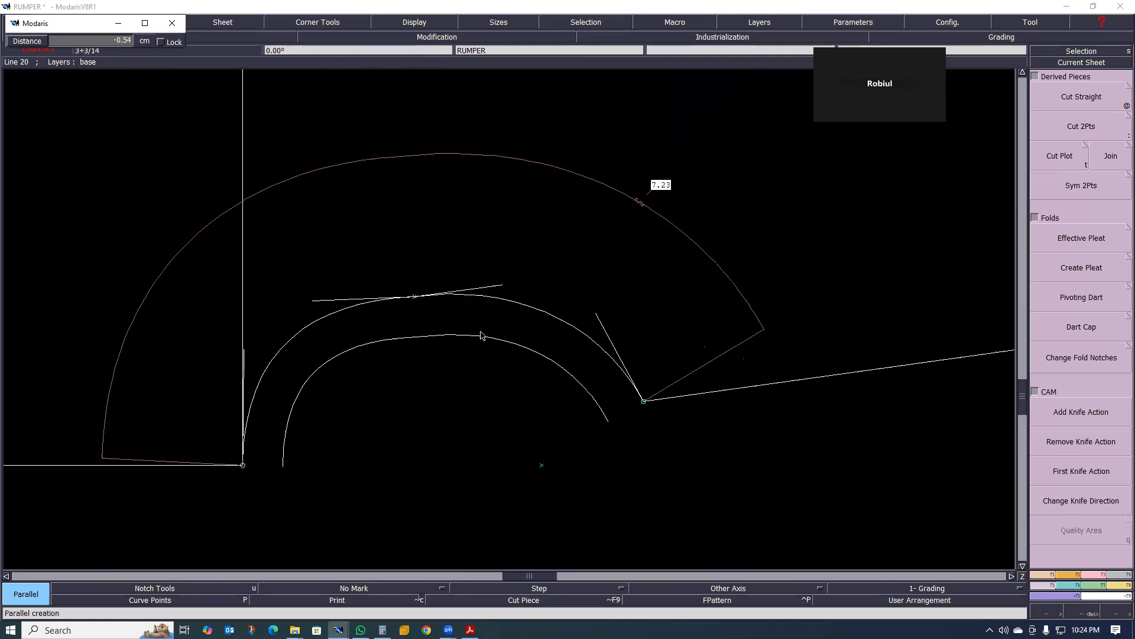
left_click(482, 338)
scroll(532, 403, "down", 7)
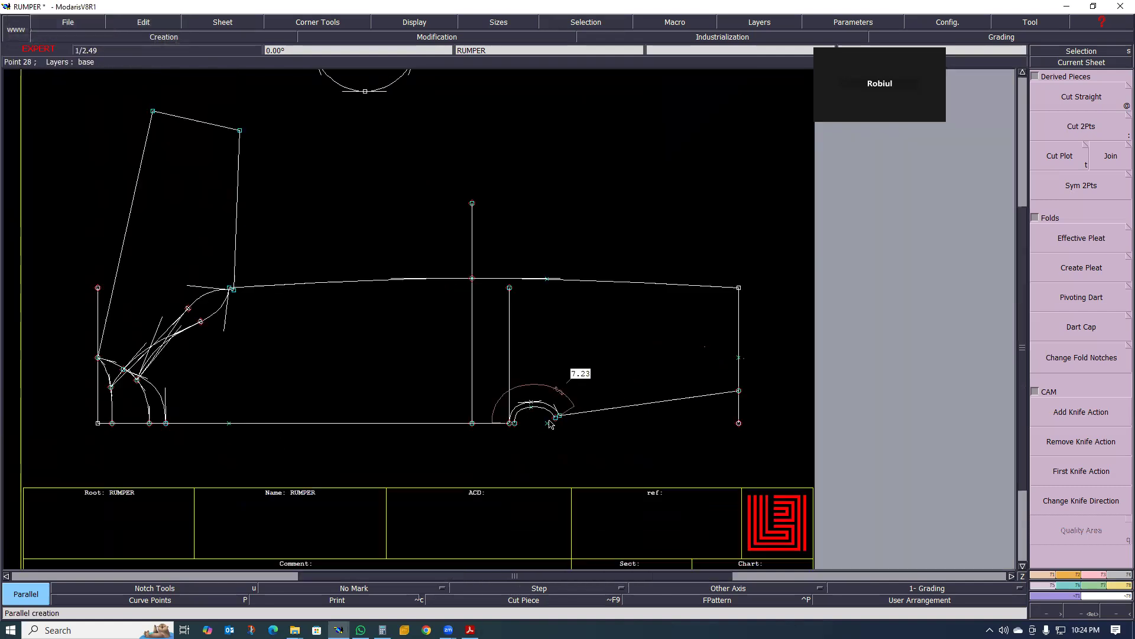
scroll(477, 233, "up", 2)
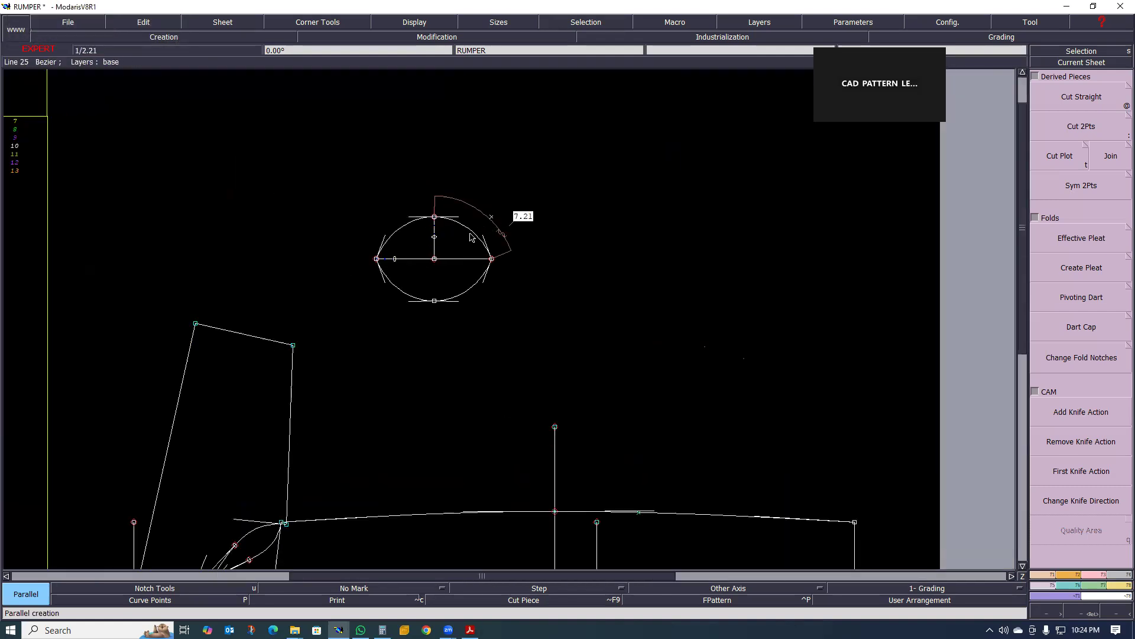
- Create a parallel copy of the ellipse's upper-right arc, offset outward from the ellipse
left_click(471, 237)
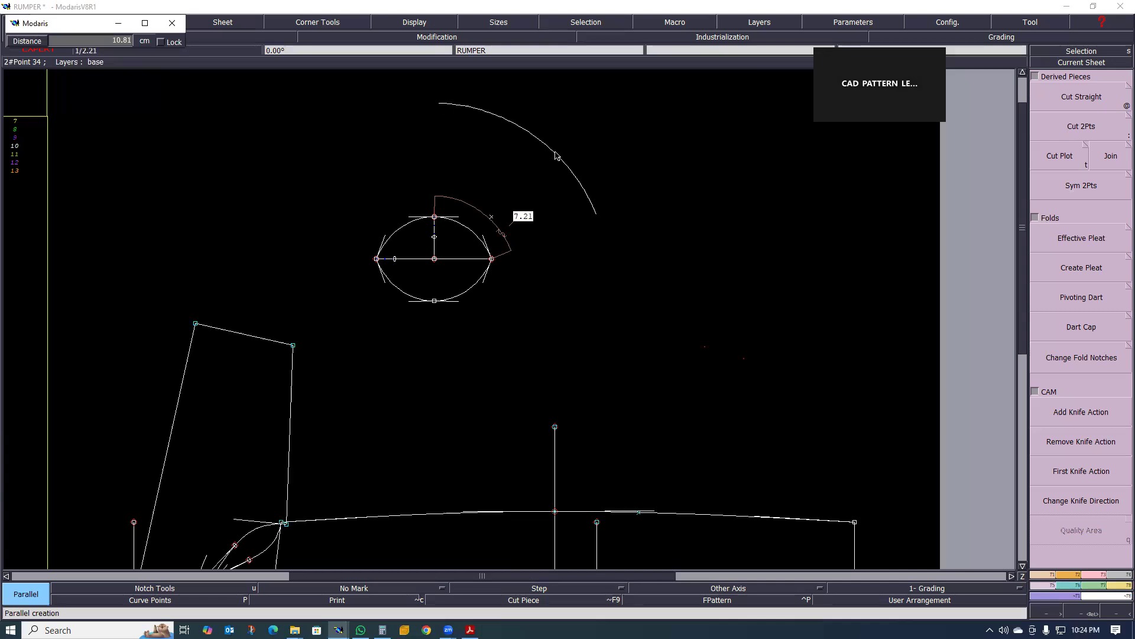
left_click(550, 174)
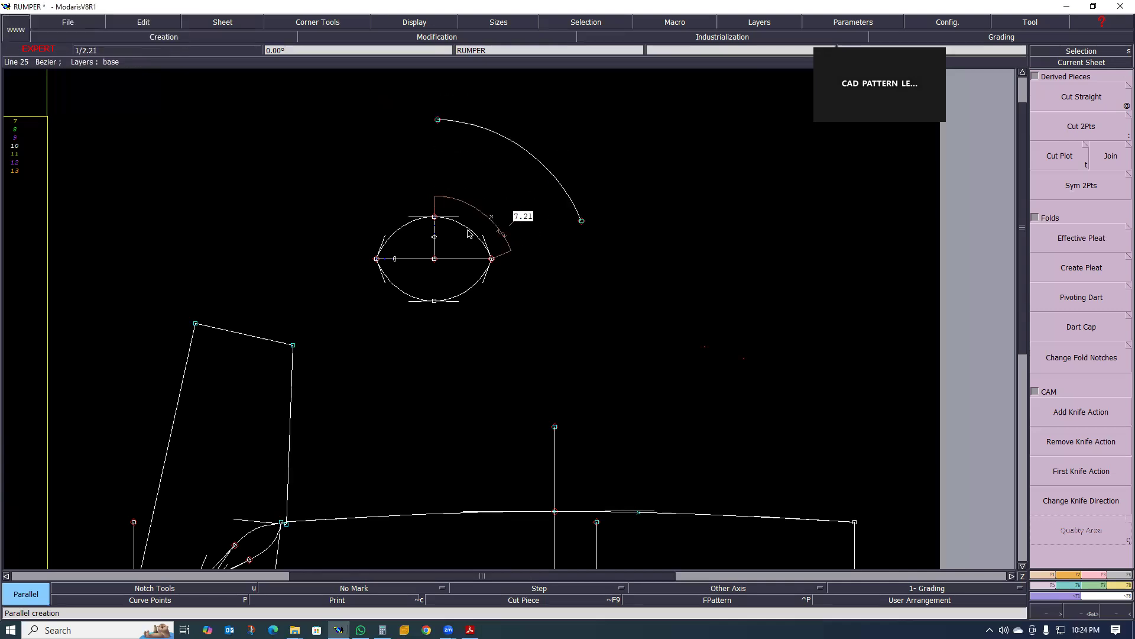
- Examine the small arched curve and its inner parallel line at close range
scroll(509, 192, "down", 3)
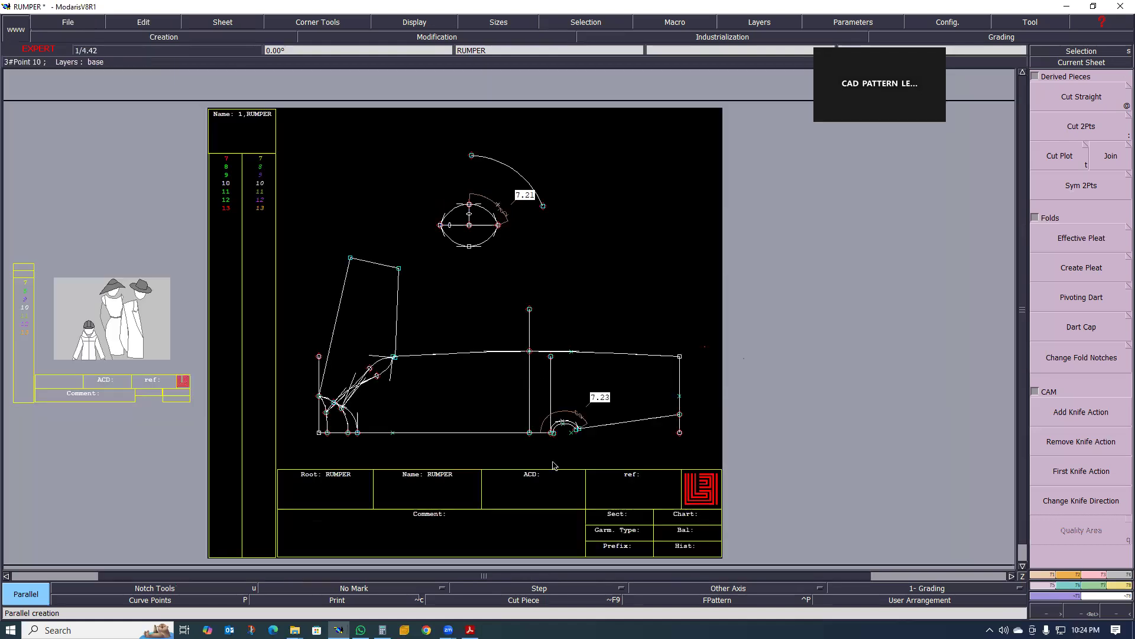
scroll(558, 452, "up", 6)
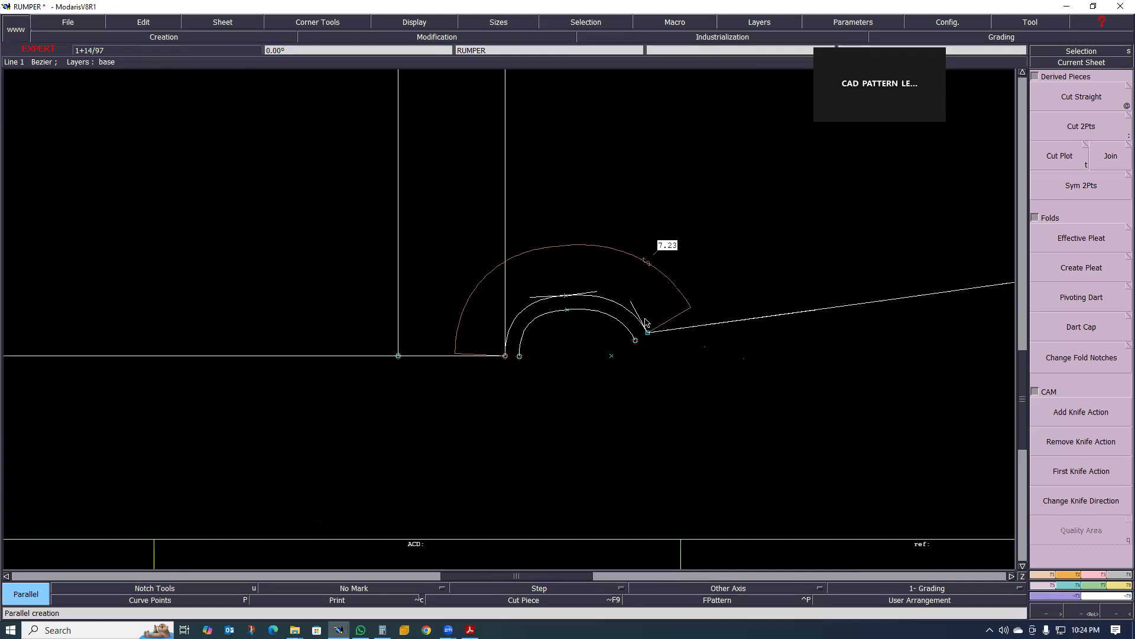
scroll(577, 367, "down", 1)
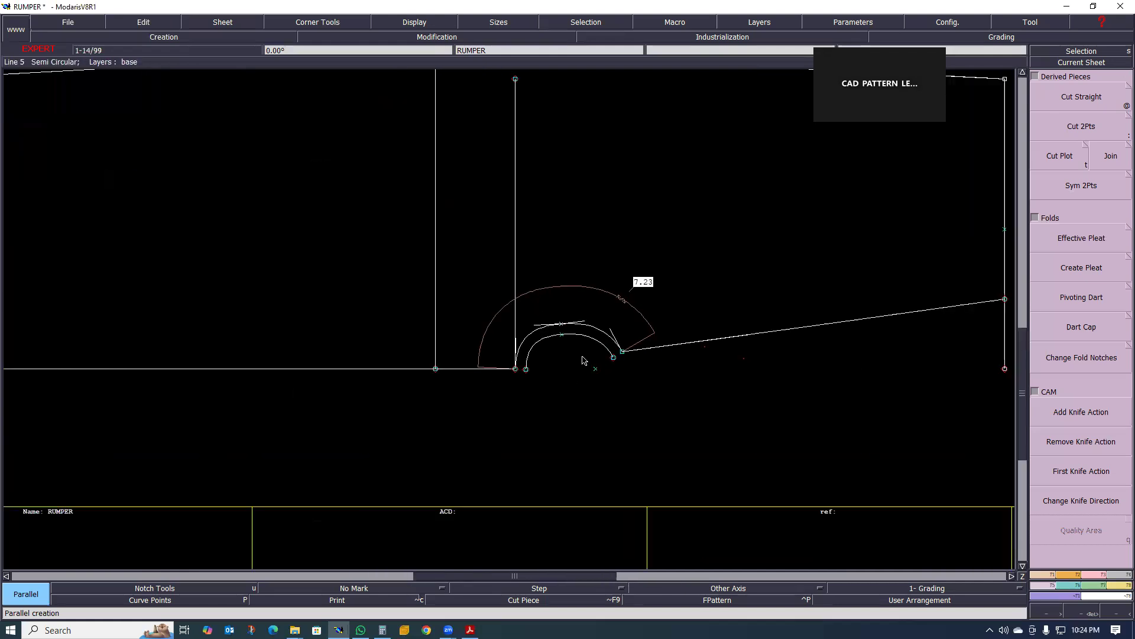
scroll(609, 355, "up", 2)
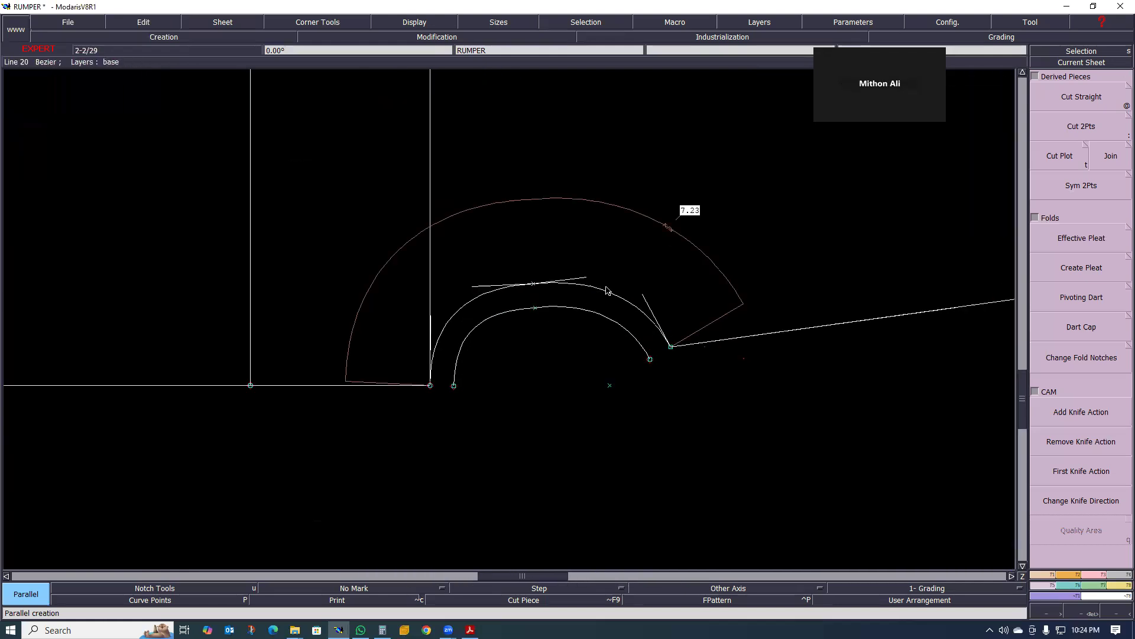
scroll(484, 304, "up", 1)
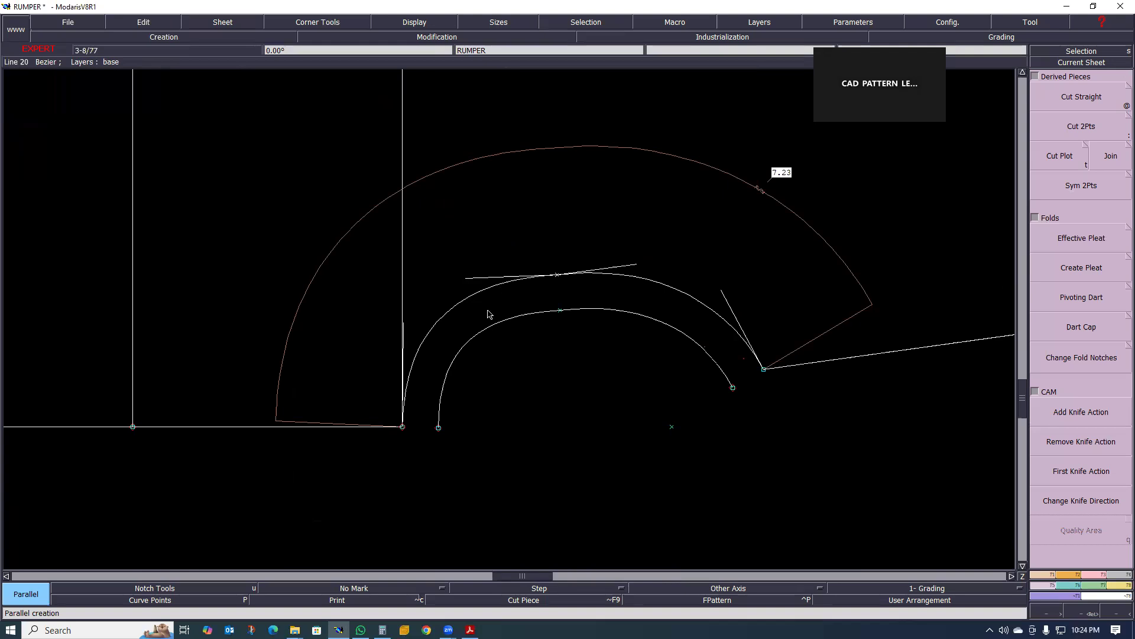
scroll(488, 314, "down", 1)
scroll(467, 320, "up", 2)
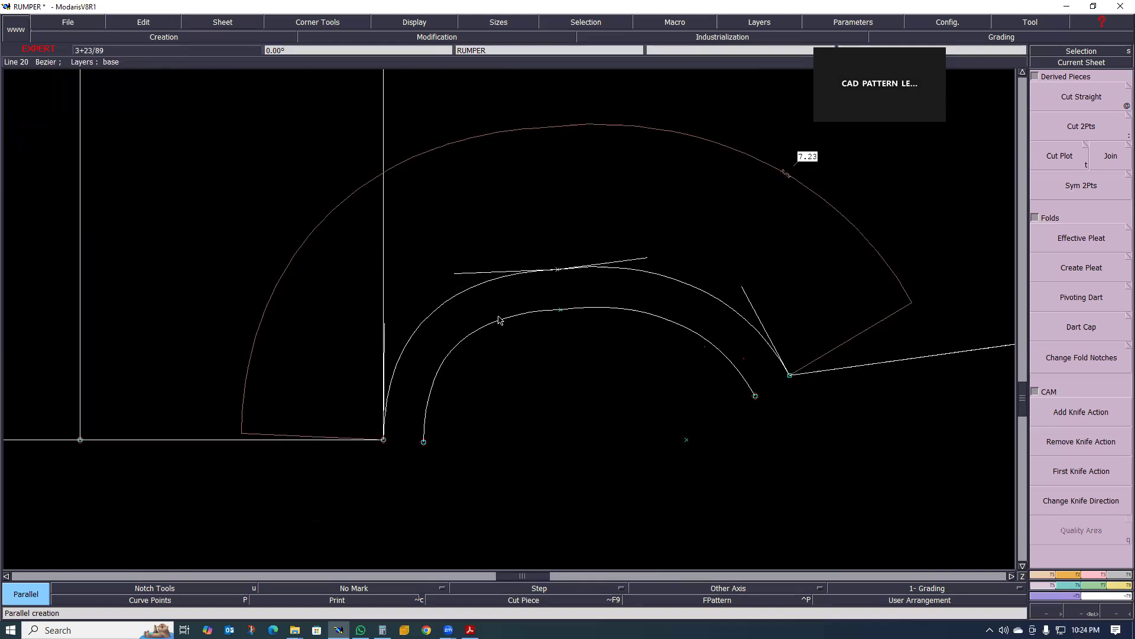
scroll(500, 320, "down", 1)
scroll(490, 323, "up", 2)
scroll(462, 335, "down", 2)
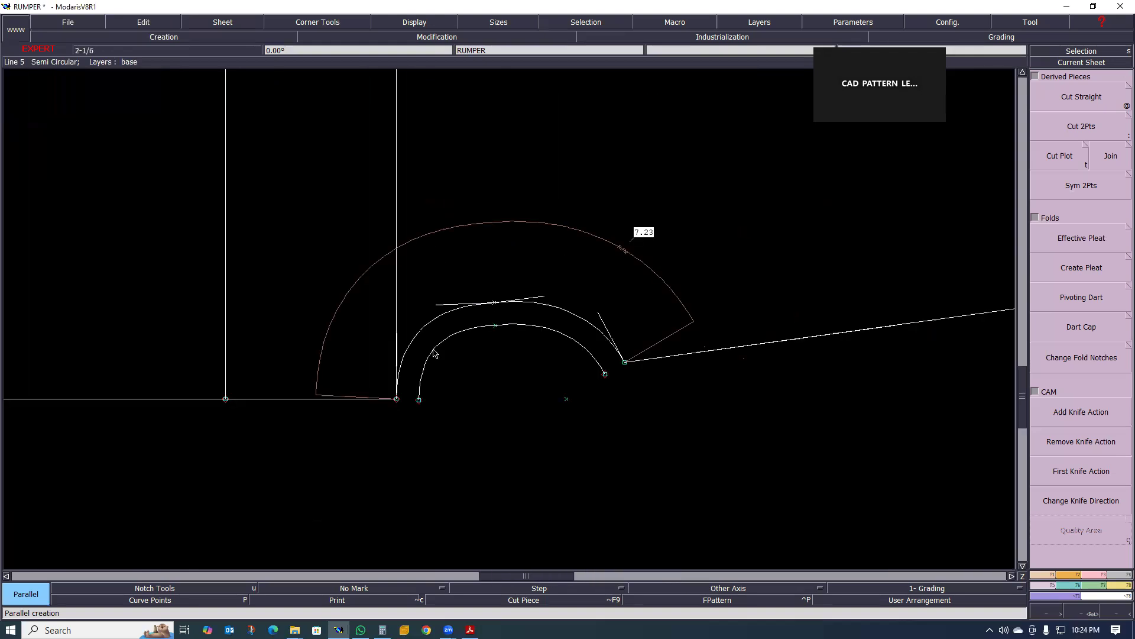
scroll(438, 354, "up", 1)
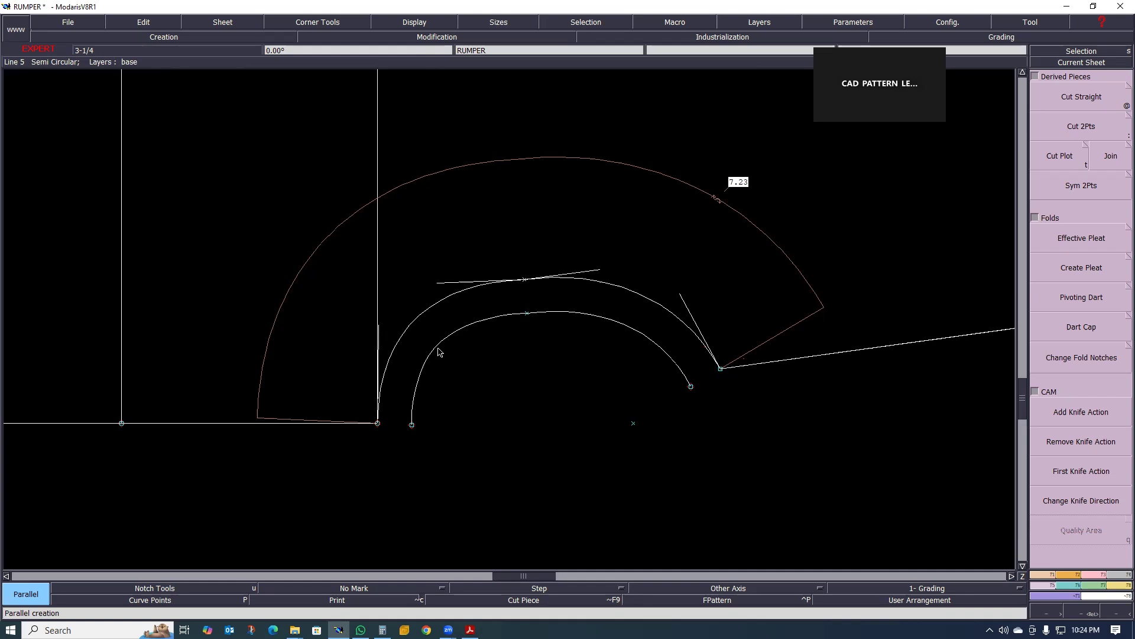
scroll(499, 376, "down", 2)
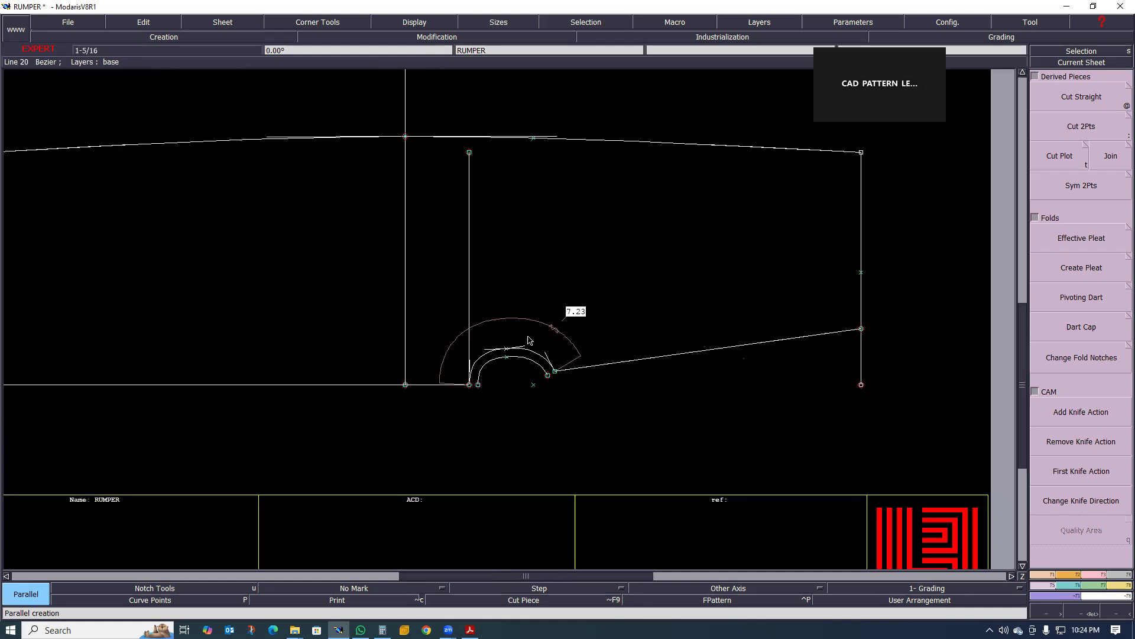
- Review the whole pattern and compare the small arch's length measure with the ellipse's measured arc
scroll(539, 349, "down", 1)
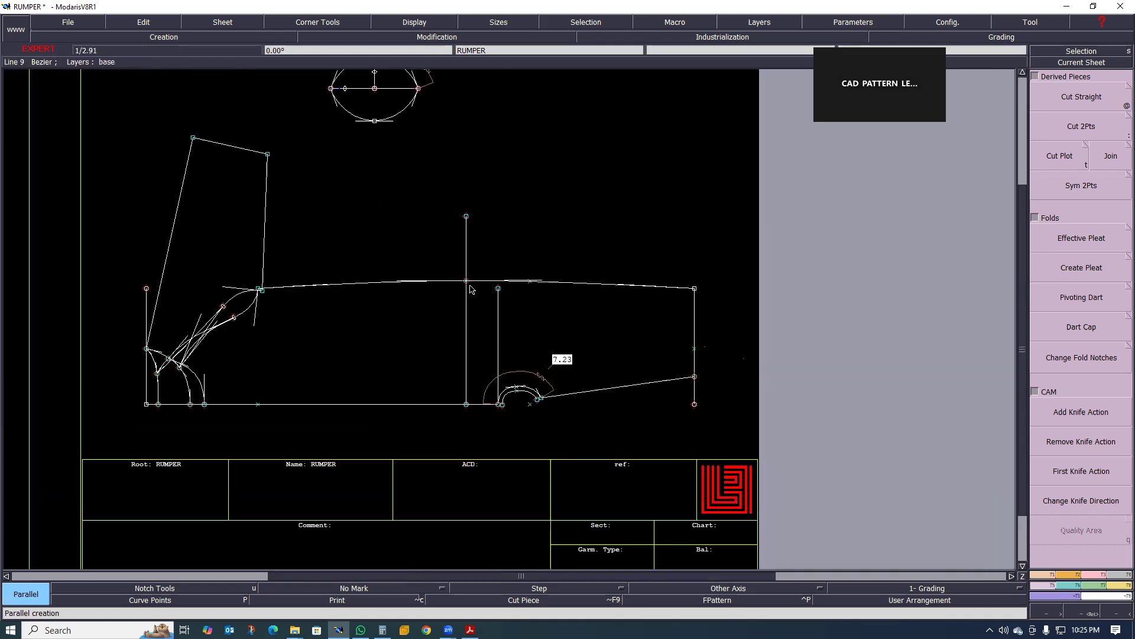
scroll(381, 204, "down", 1)
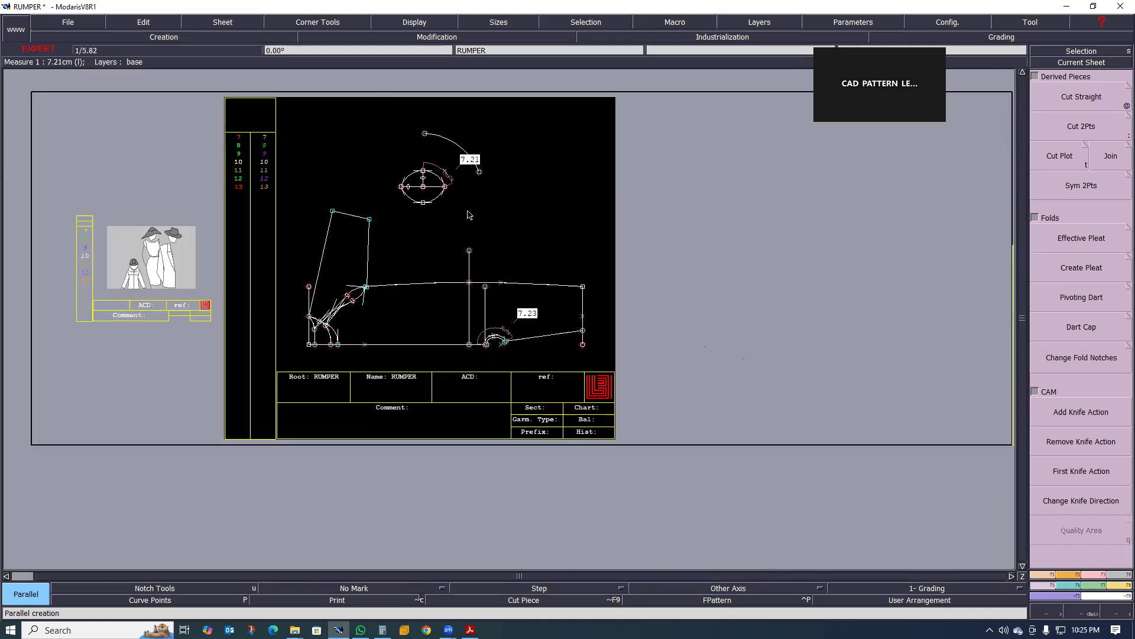
scroll(434, 190, "up", 1)
scroll(429, 185, "up", 1)
scroll(404, 208, "down", 1)
scroll(419, 221, "up", 1)
scroll(413, 242, "down", 1)
scroll(419, 253, "up", 1)
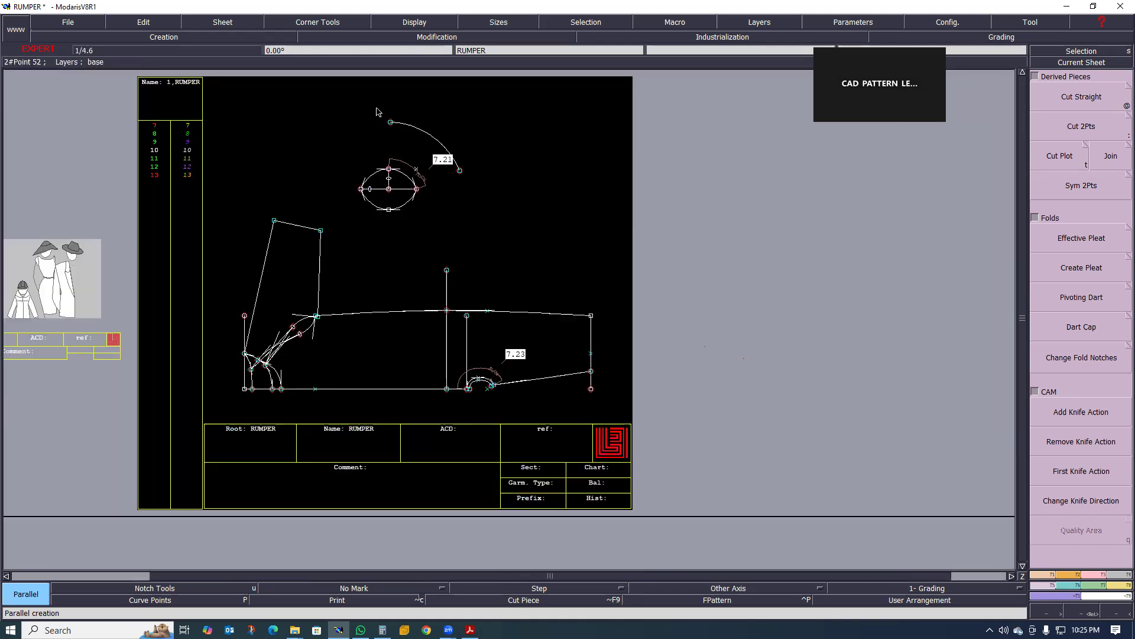
scroll(428, 233, "up", 1)
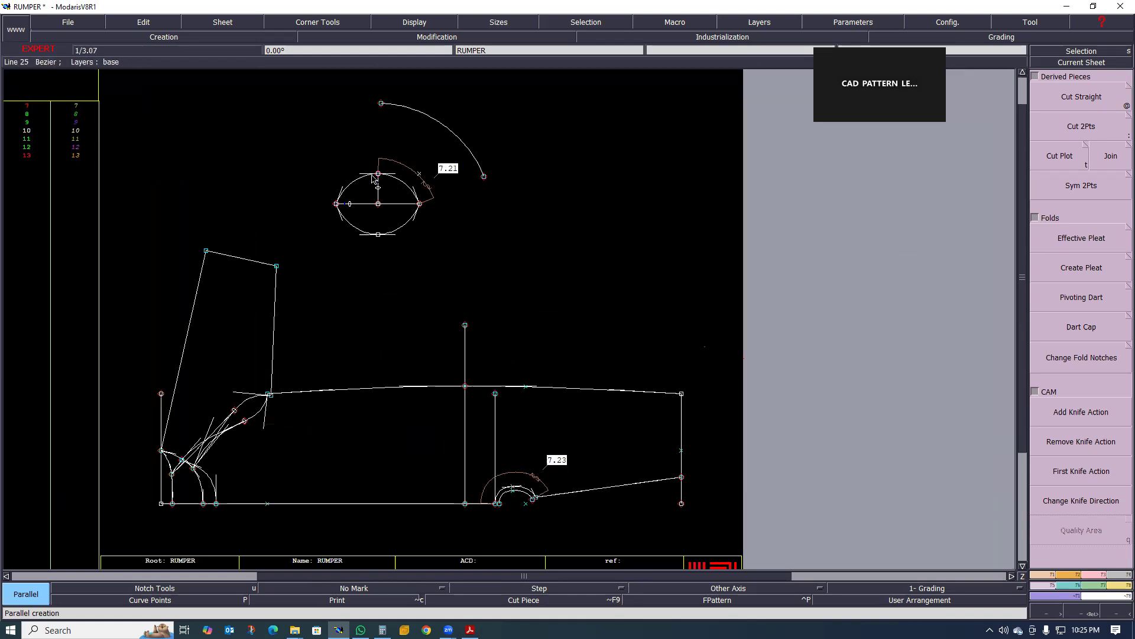
scroll(400, 192, "up", 1)
scroll(427, 194, "up", 1)
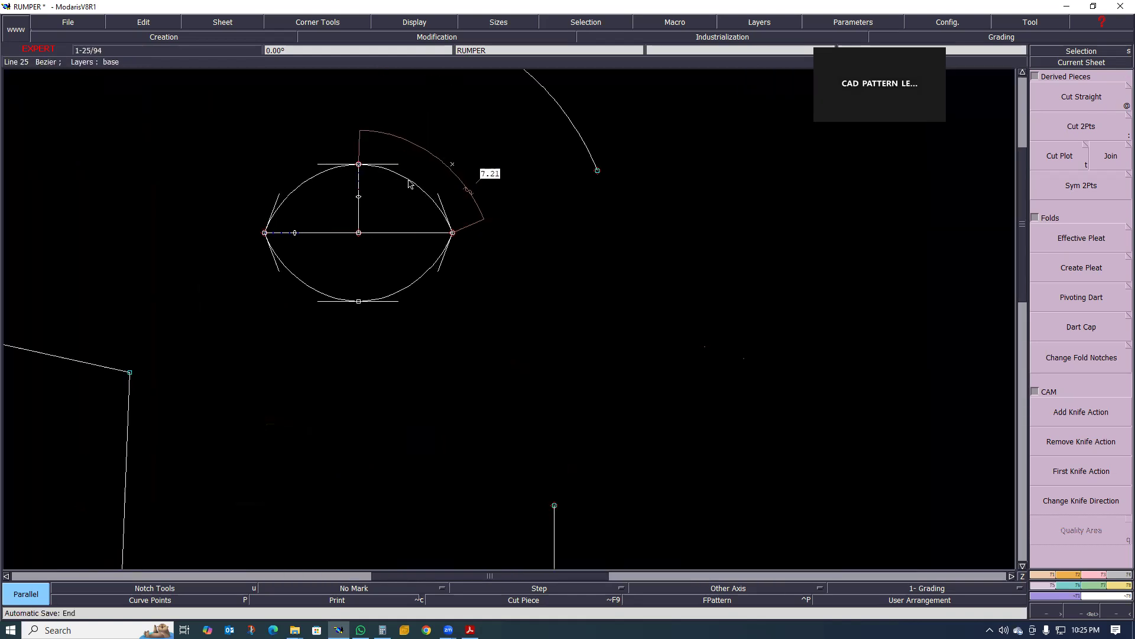
scroll(414, 186, "down", 1)
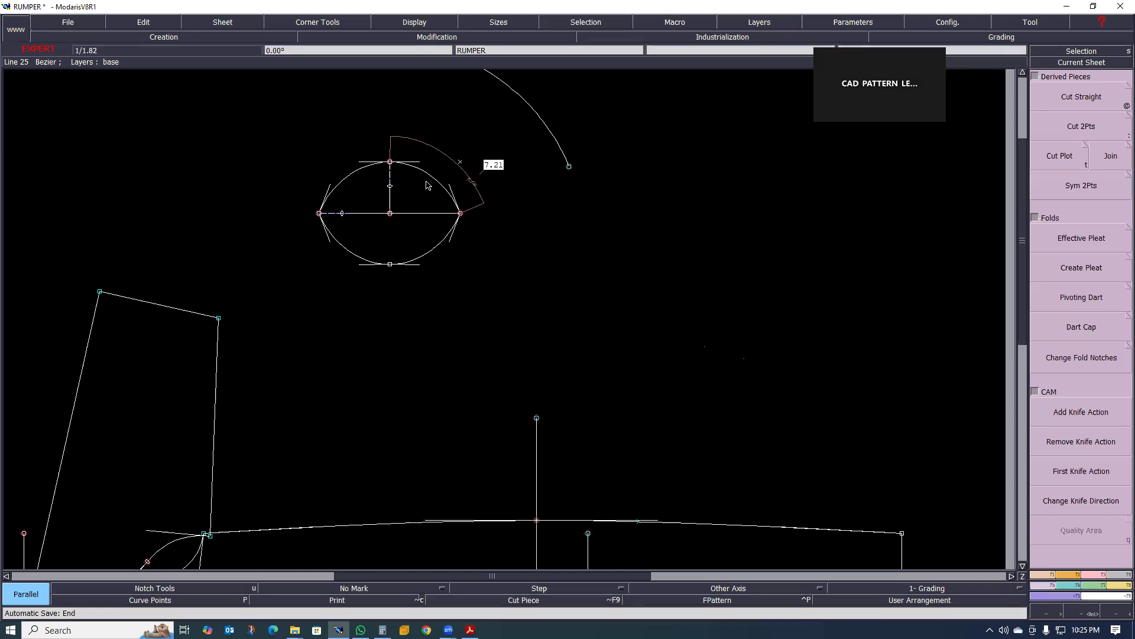
- Delete the parallel arc outside the ellipse together with its leftover curve points
key("a")
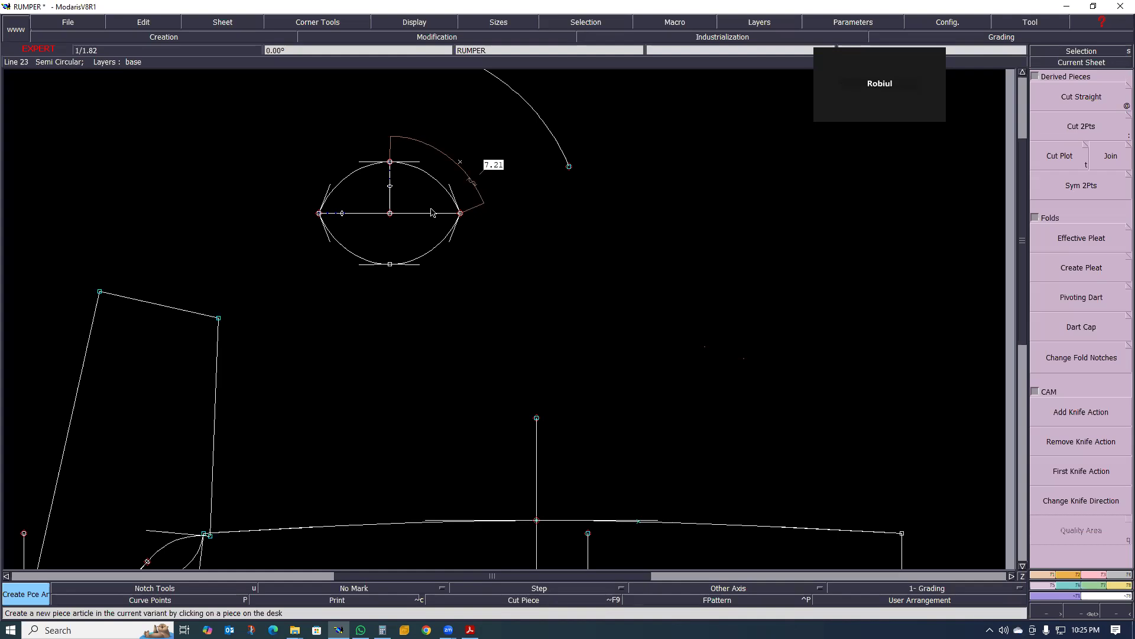
left_click(541, 212)
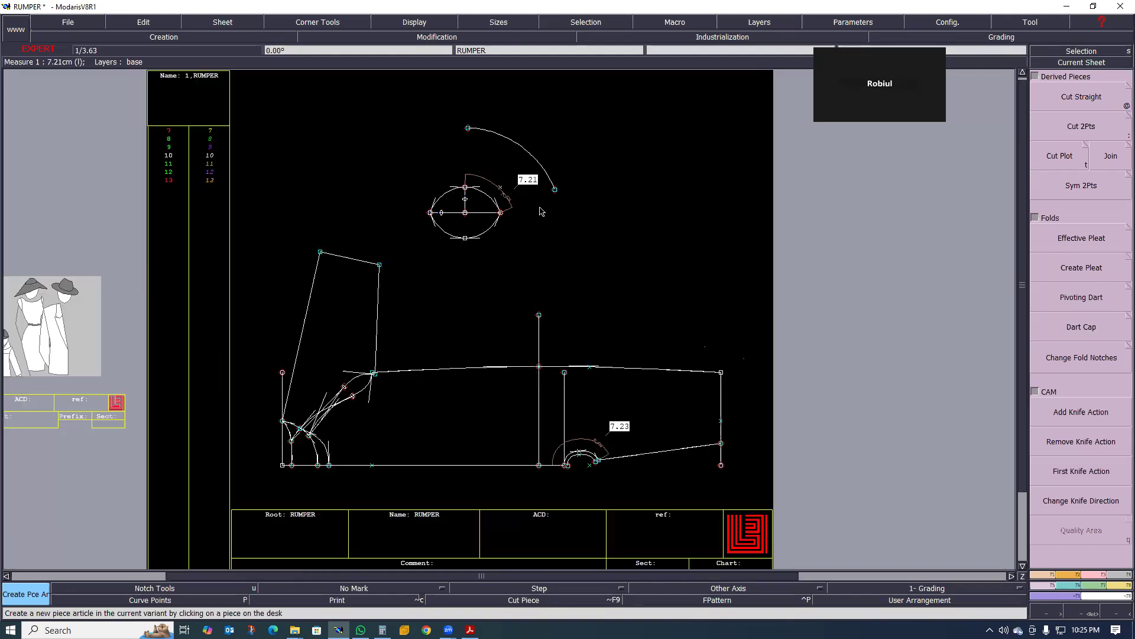
key("Delete")
left_click(524, 149)
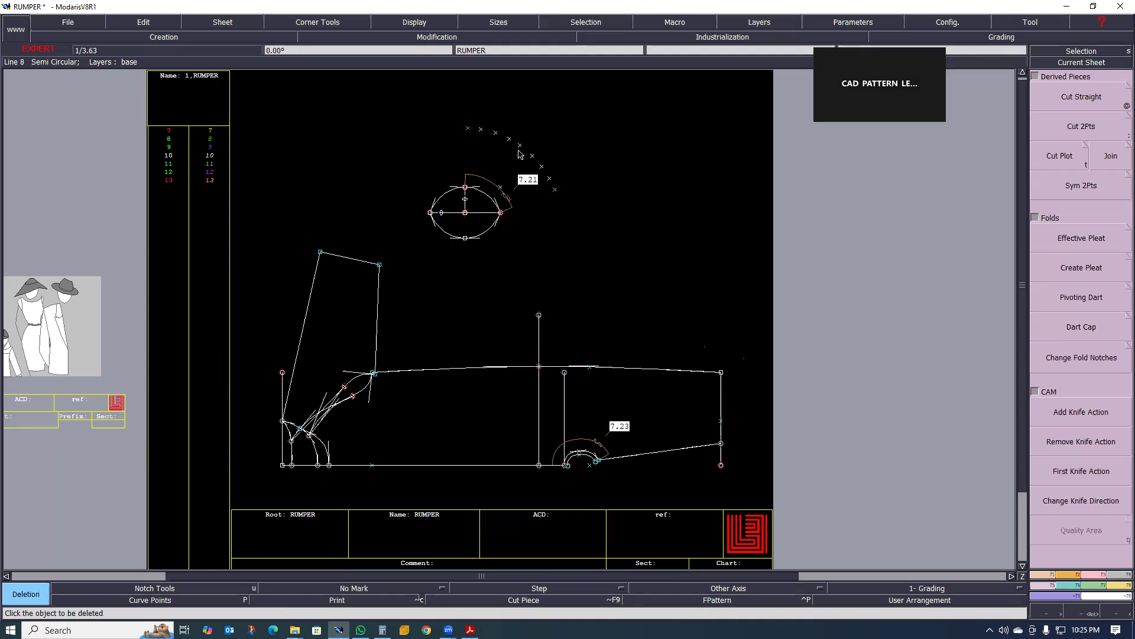
left_click_drag(455, 101, 576, 208)
- Inspect the ellipse's measured arc and the small arched curve with its inner parallel line, comparing their length measures
scroll(510, 193, "up", 1)
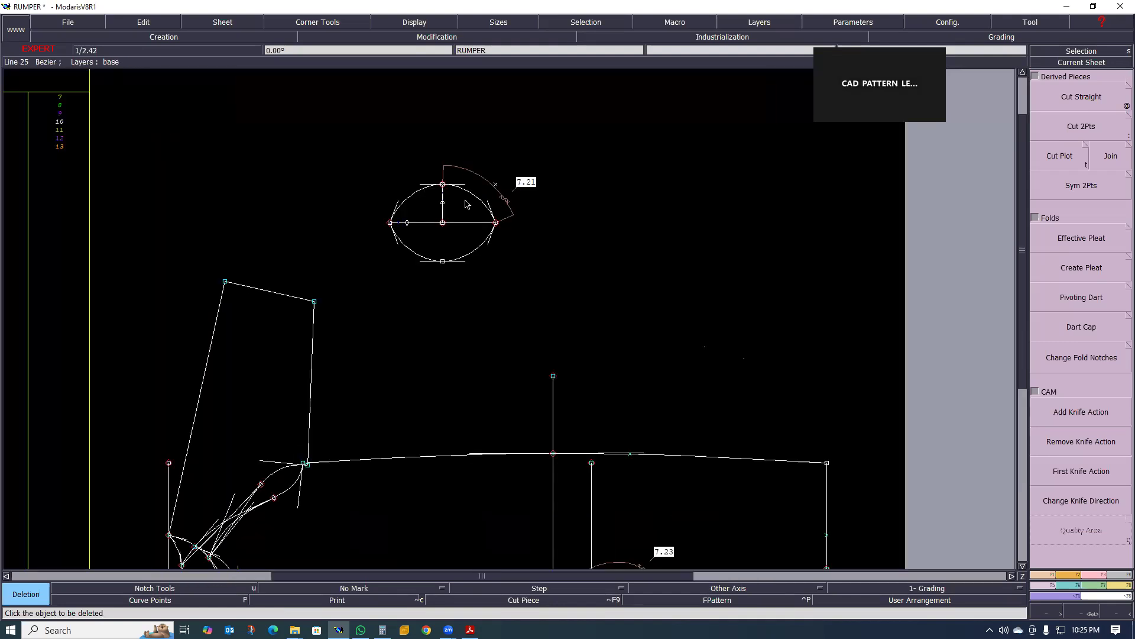
scroll(481, 185, "up", 2)
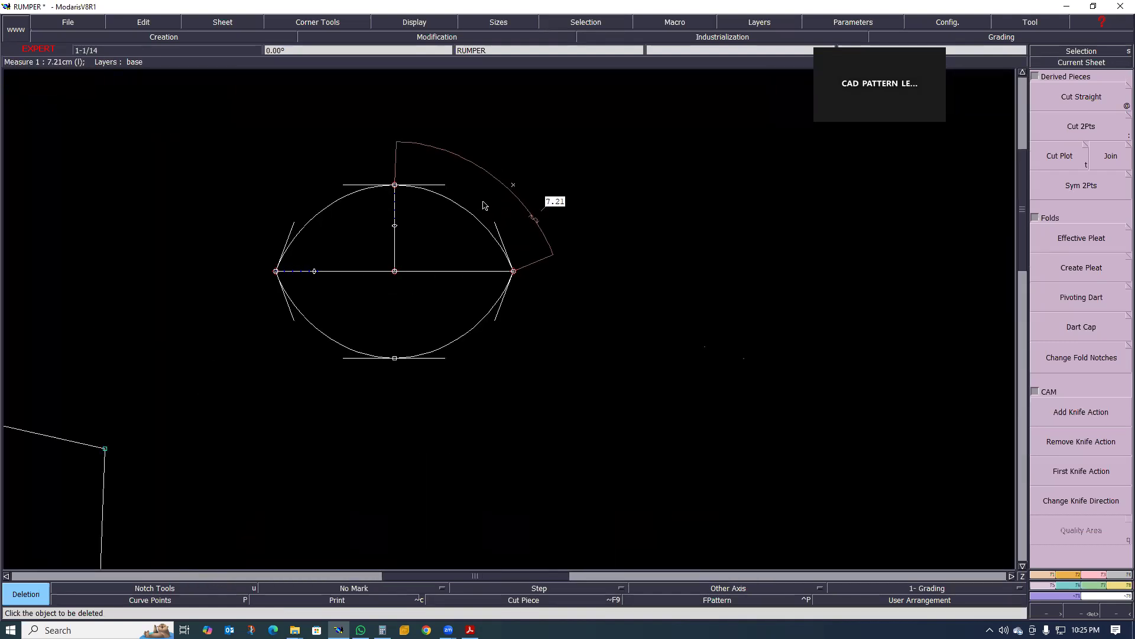
scroll(484, 205, "down", 2)
scroll(471, 204, "up", 2)
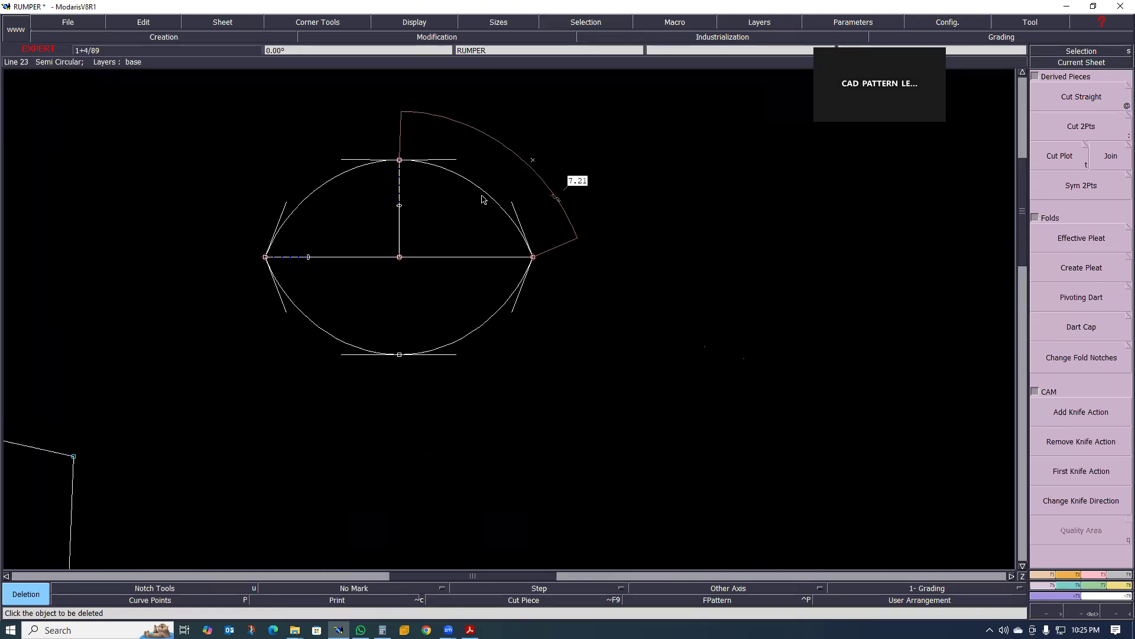
scroll(482, 204, "down", 3)
scroll(577, 494, "up", 4)
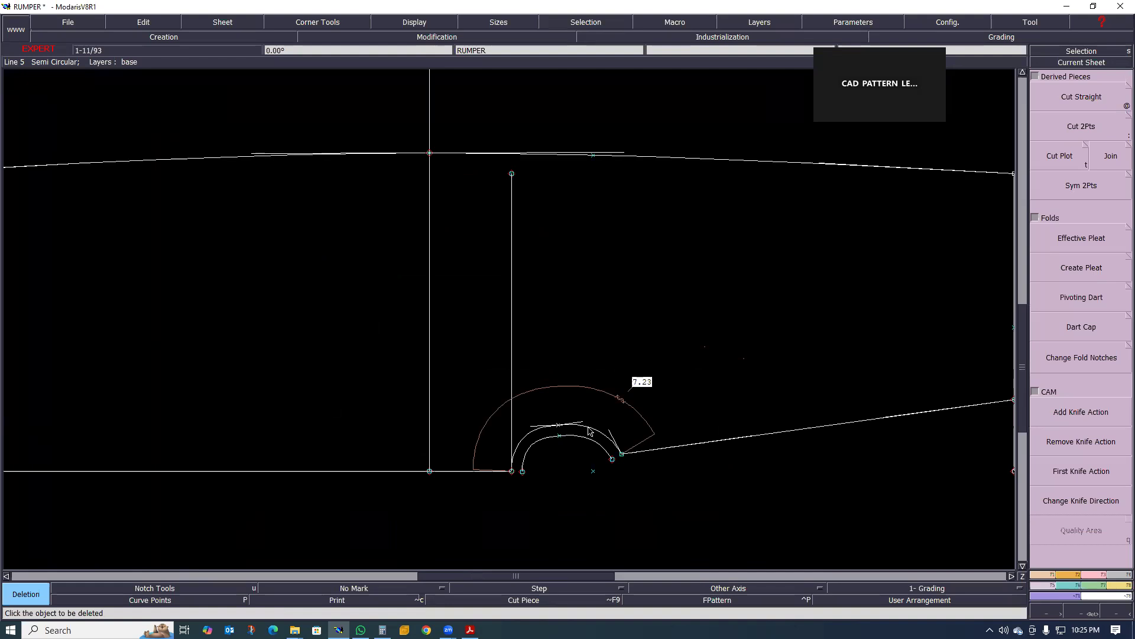
scroll(556, 466, "down", 3)
scroll(554, 465, "up", 2)
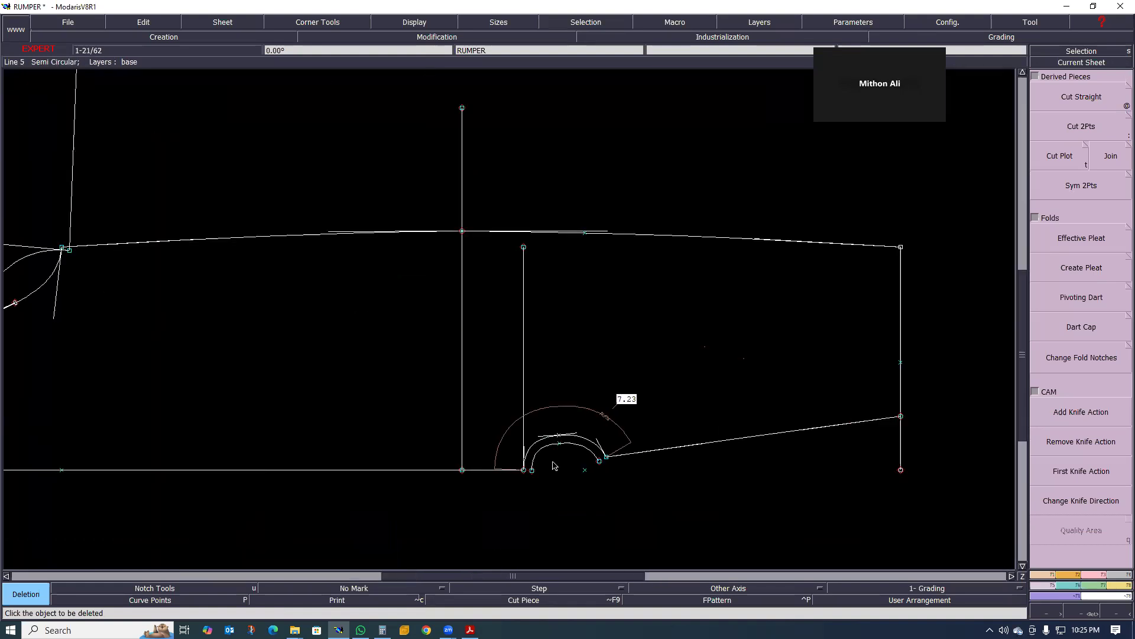
scroll(554, 465, "down", 3)
scroll(435, 139, "up", 2)
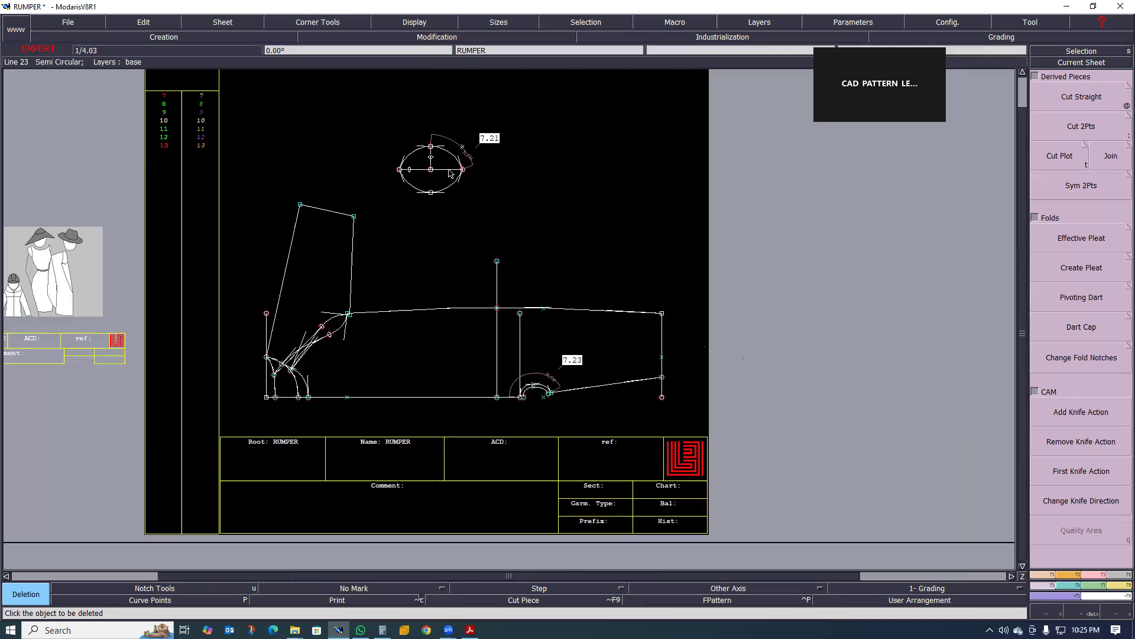
scroll(437, 136, "down", 3)
scroll(452, 112, "up", 3)
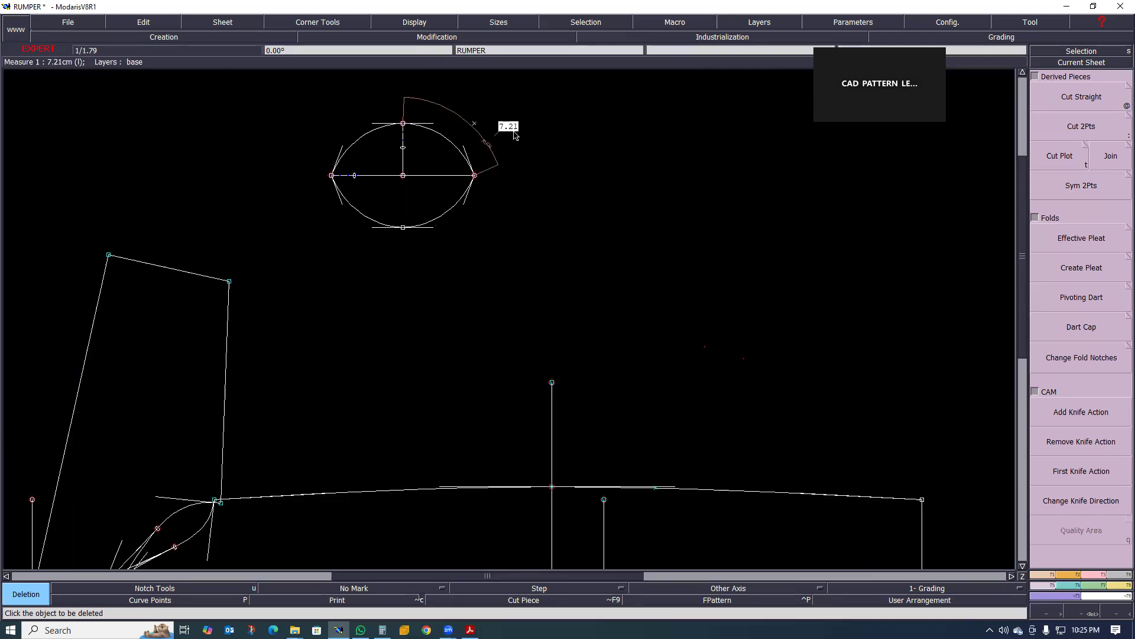
scroll(452, 113, "down", 3)
scroll(535, 450, "up", 3)
scroll(534, 450, "up", 3)
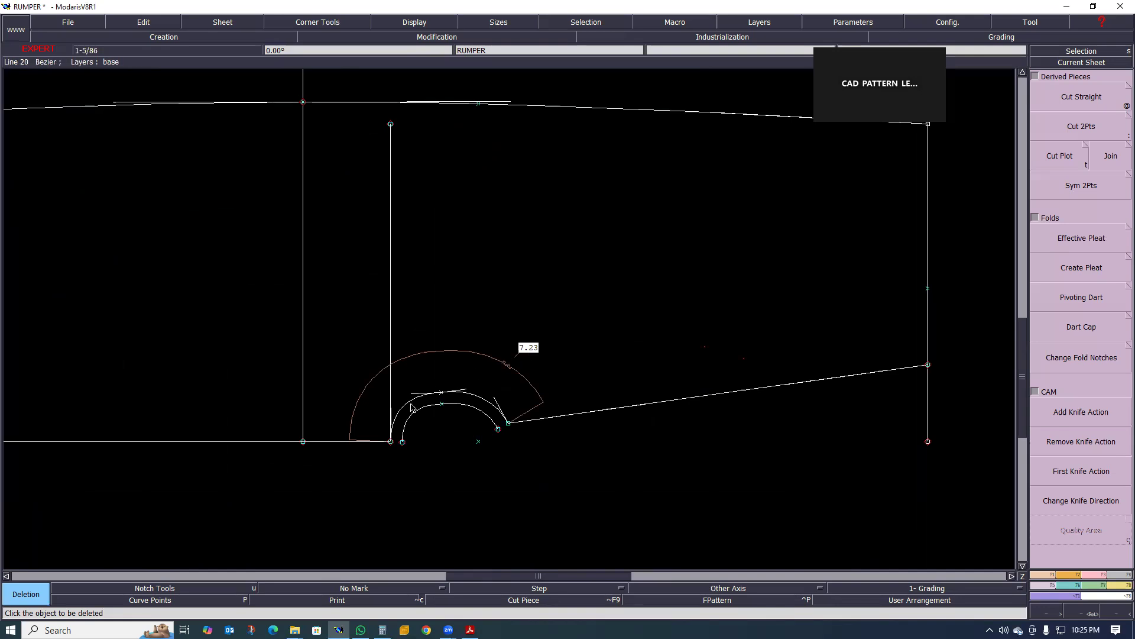
scroll(409, 421, "up", 2)
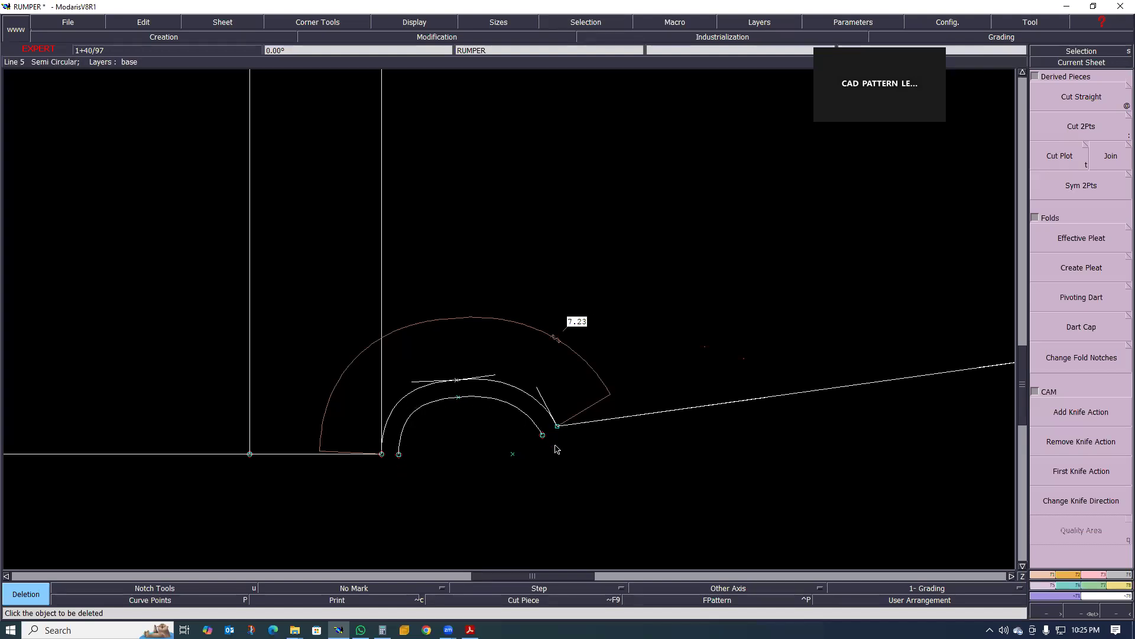
- Delete the length measure attached to the ellipse's upper-right arc
scroll(455, 503, "down", 5)
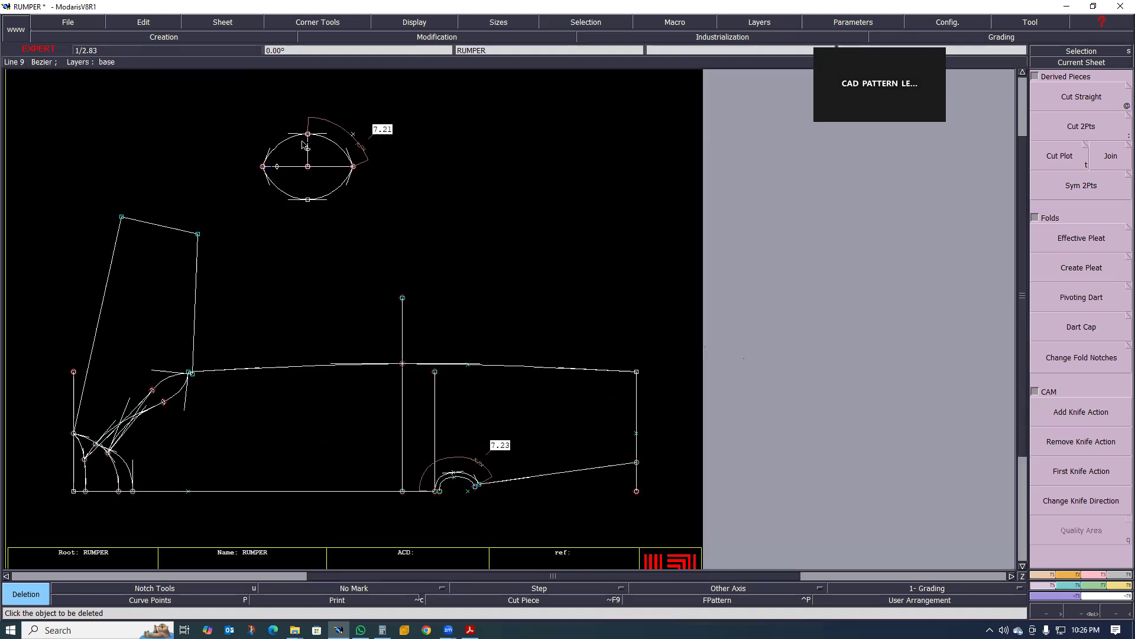
scroll(276, 149, "up", 3)
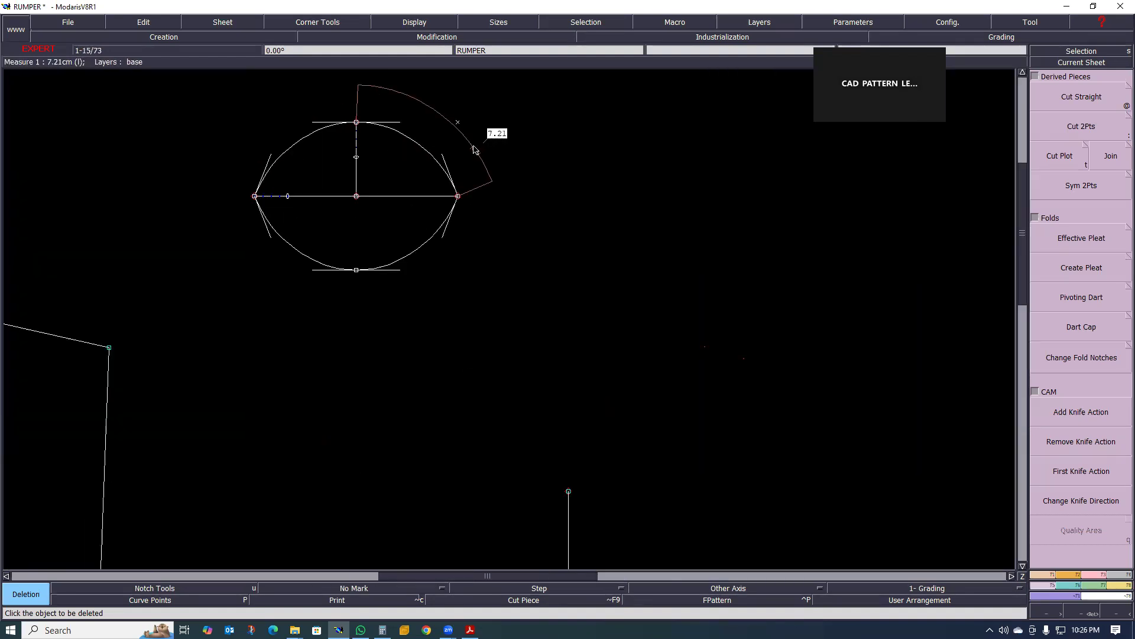
left_click(456, 121)
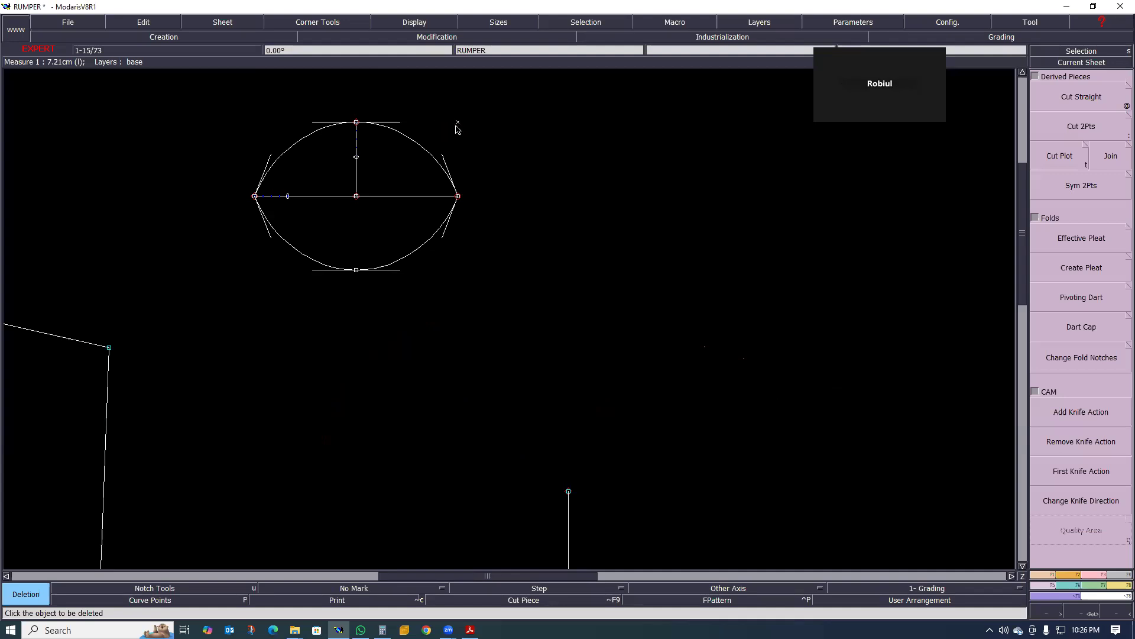
- Move the whole selected ellipse sideways so it sits above the small arched curve
scroll(456, 122, "down", 5)
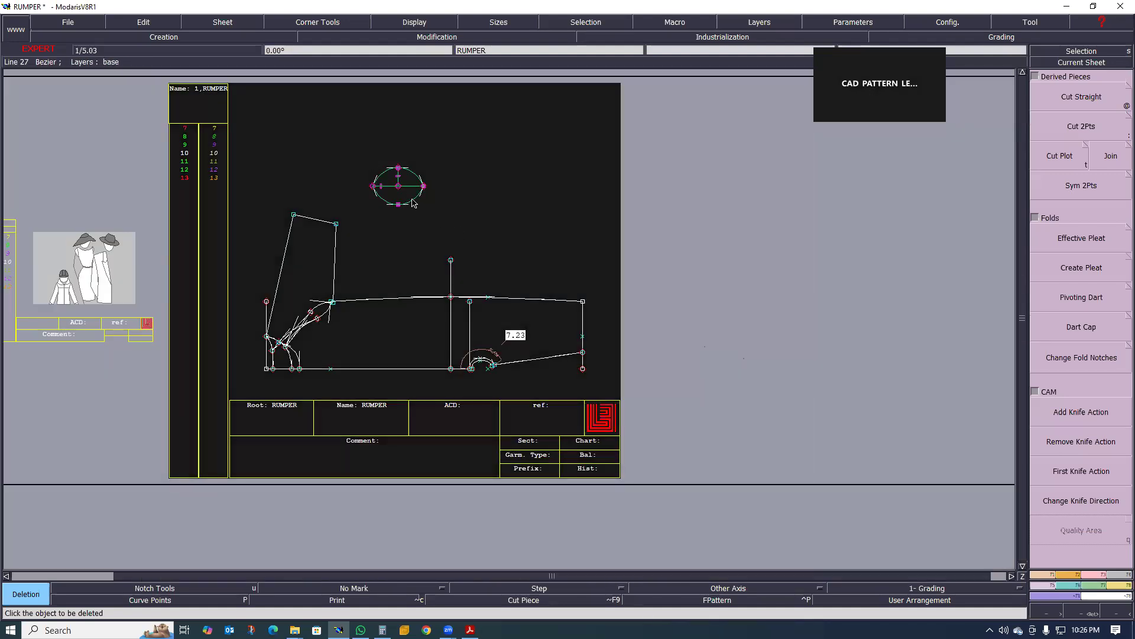
key("m")
left_click_drag(418, 202, 503, 227)
scroll(511, 275, "up", 2)
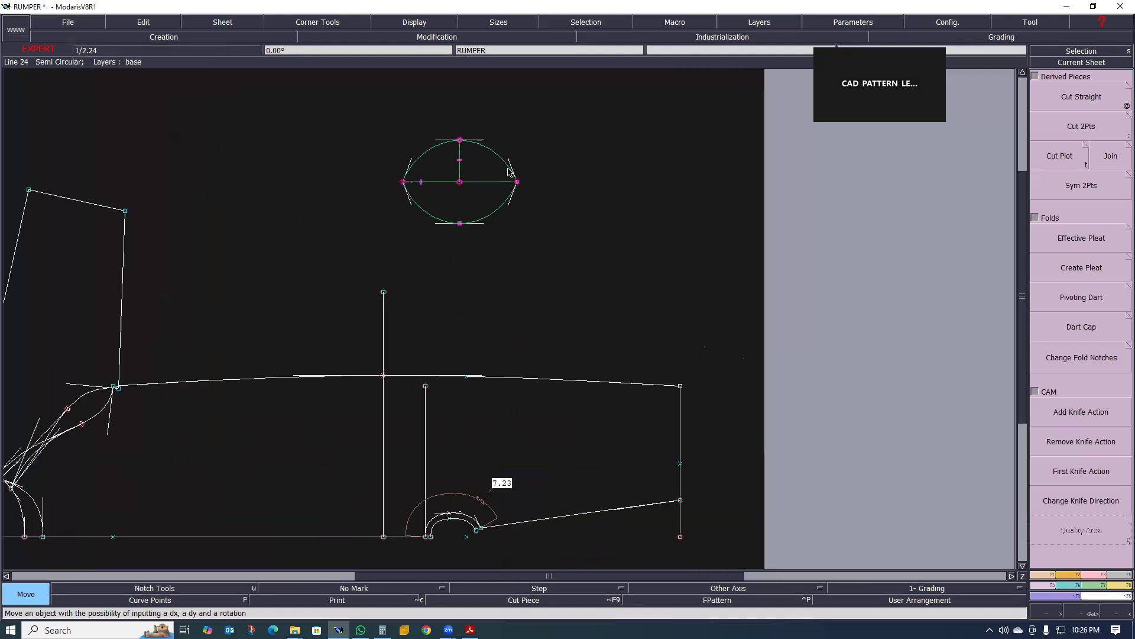
scroll(482, 149, "up", 2)
scroll(450, 243, "down", 3)
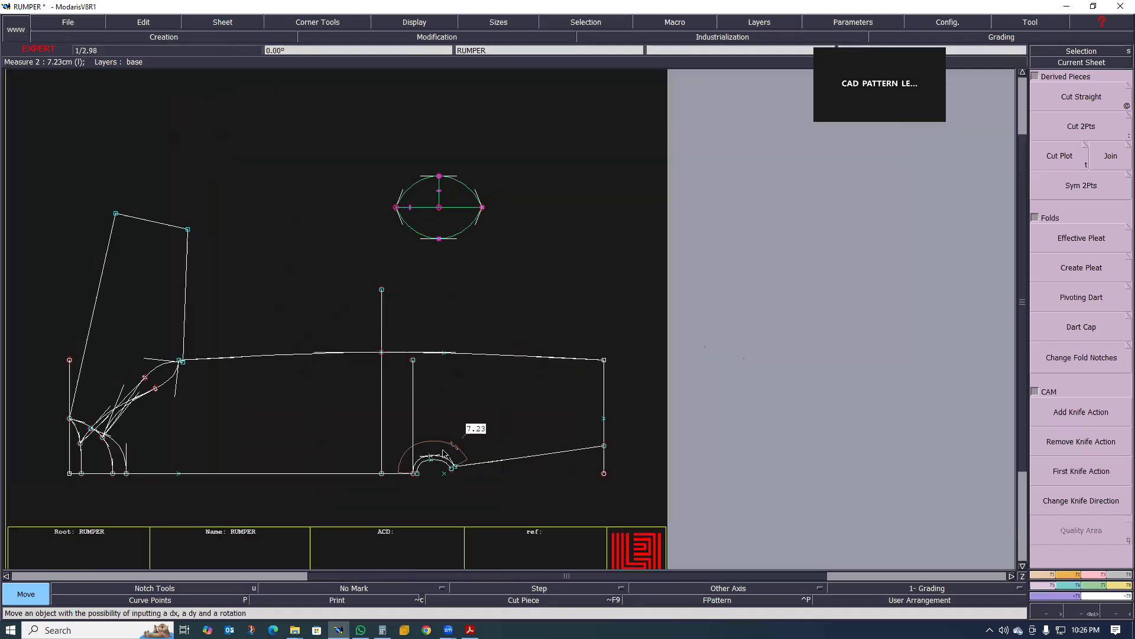
- Examine the small arched curve with its inner parallel line and the length measure attached to it
scroll(465, 491, "up", 4)
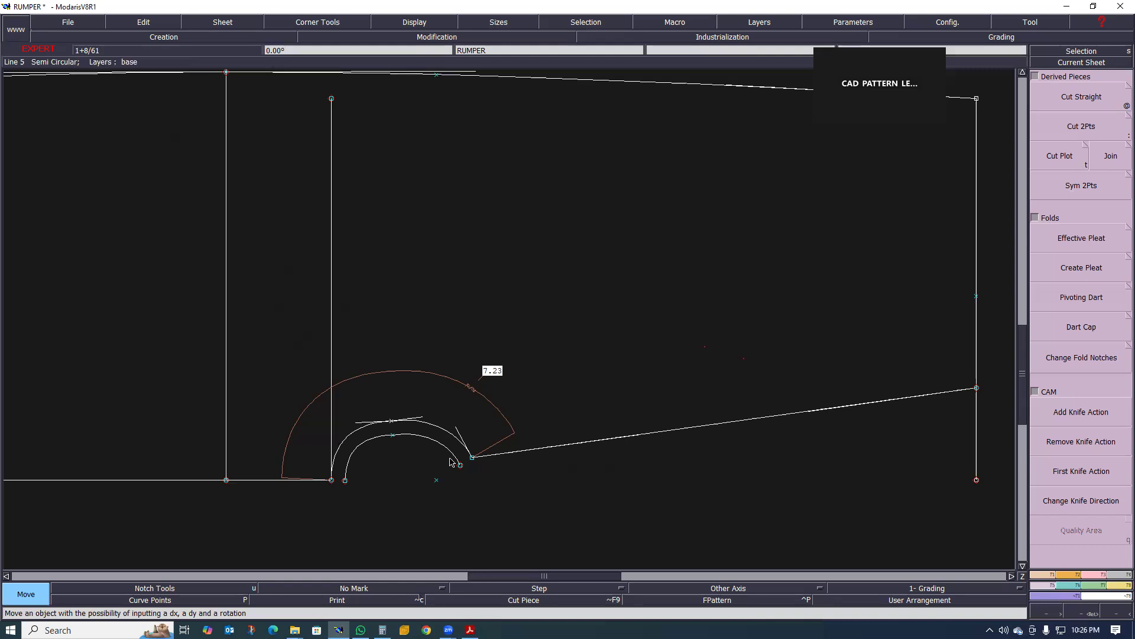
scroll(437, 466, "up", 2)
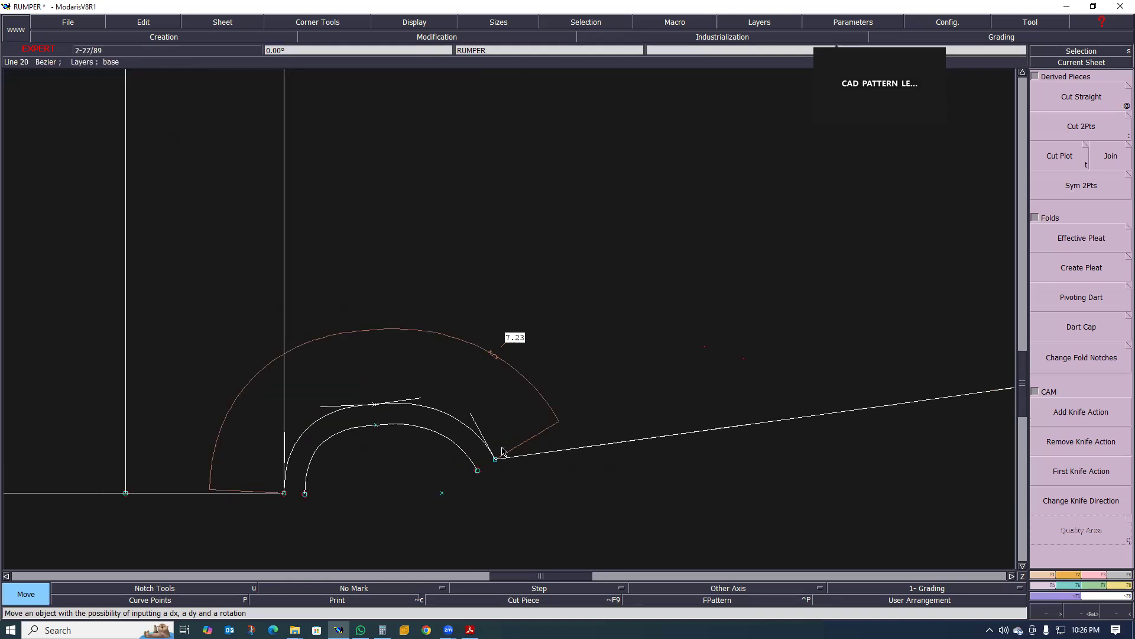
scroll(423, 486, "down", 3)
scroll(399, 493, "up", 2)
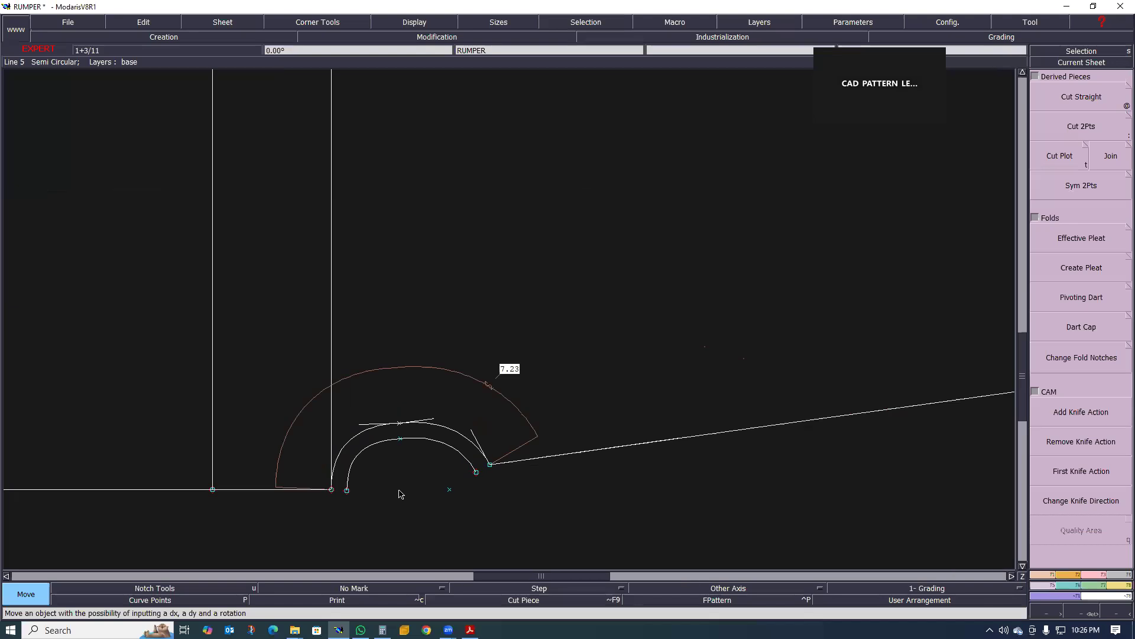
scroll(400, 492, "up", 1)
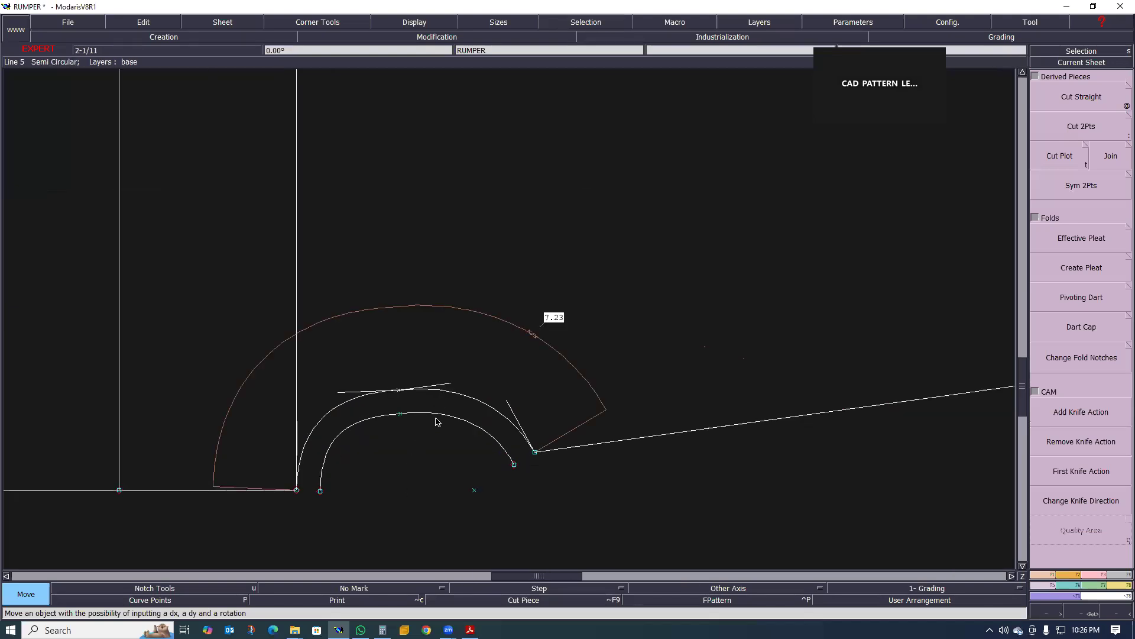
scroll(377, 485, "down", 1)
scroll(377, 485, "down", 3)
scroll(443, 184, "up", 2)
scroll(401, 299, "down", 1)
scroll(413, 444, "up", 3)
scroll(392, 428, "up", 1)
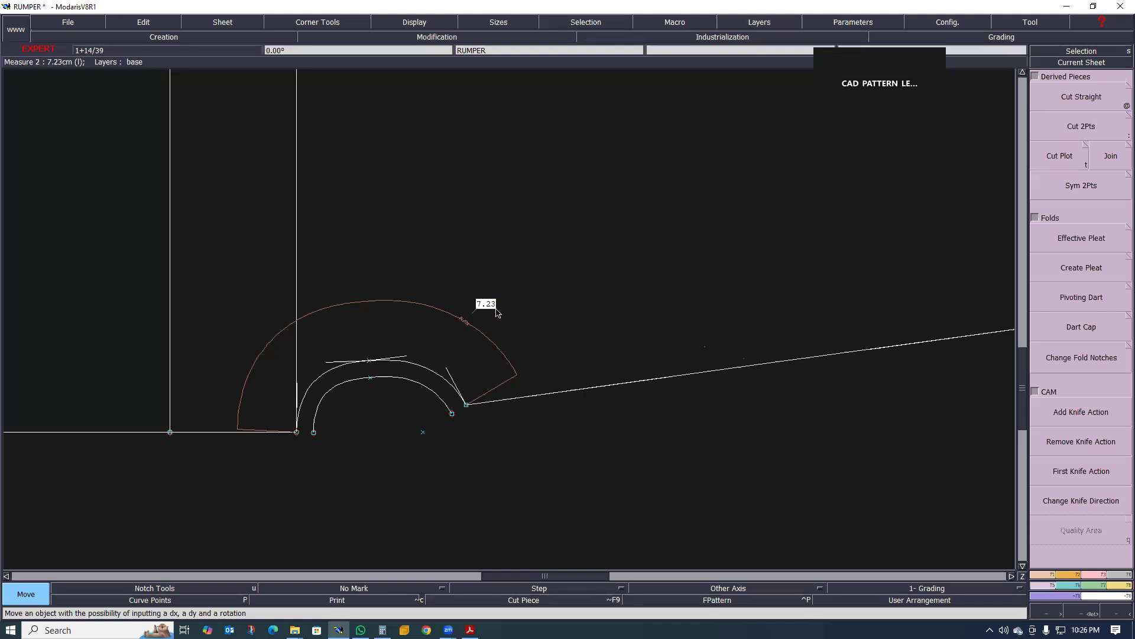
scroll(473, 318, "down", 2)
scroll(448, 293, "up", 2)
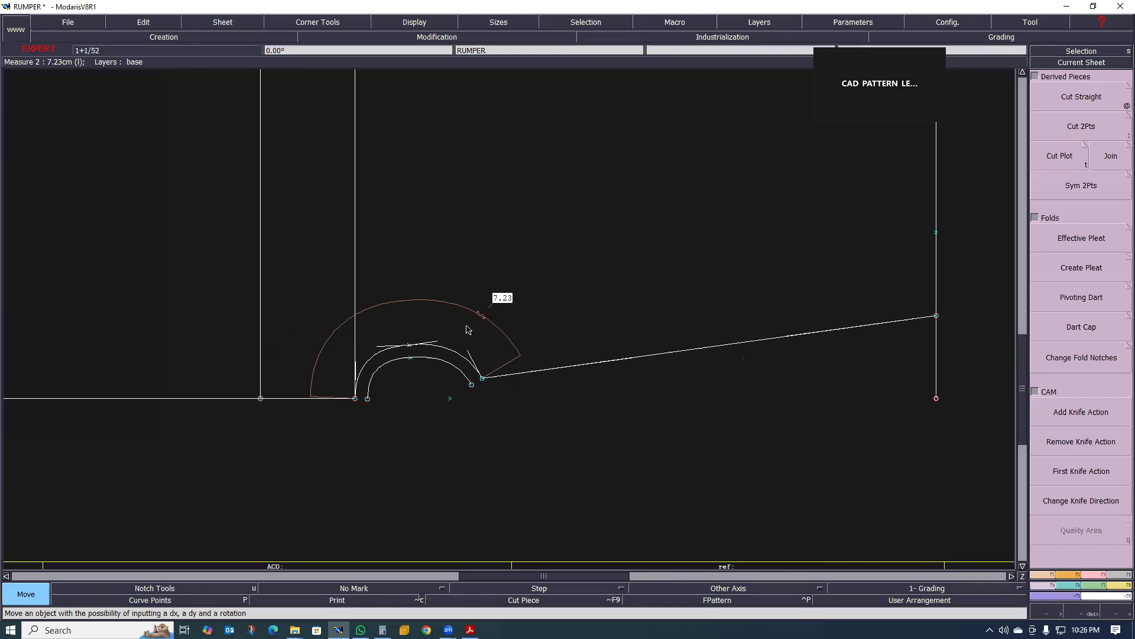
- Reshape the small arched curve by raising its crown point and moving its right end outward, giving a length of about 7.67 cm
key("r")
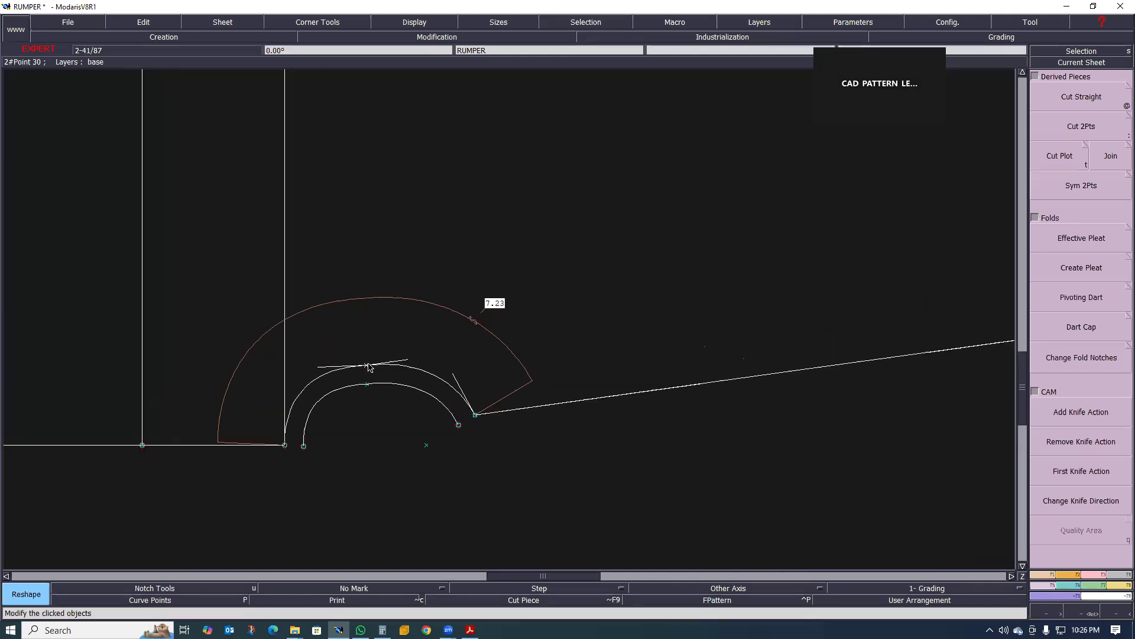
left_click_drag(367, 367, 369, 359)
left_click_drag(477, 414, 484, 415)
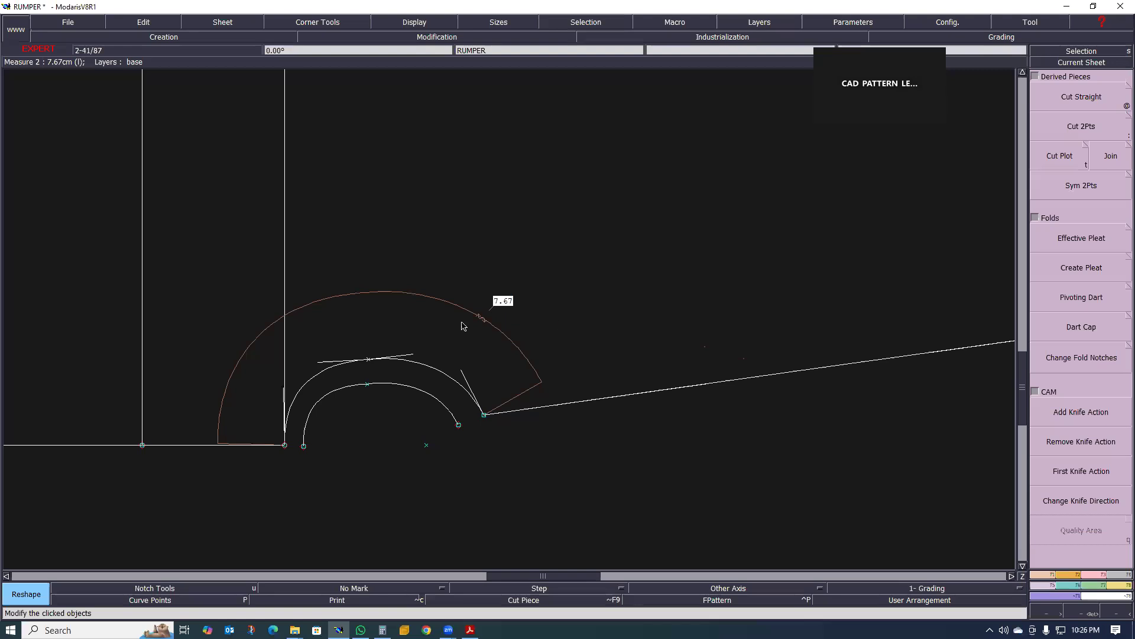
- Delete the inner parallel arc beneath the small arched curve together with its leftover curve points and end points
key("Delete")
left_click(406, 386)
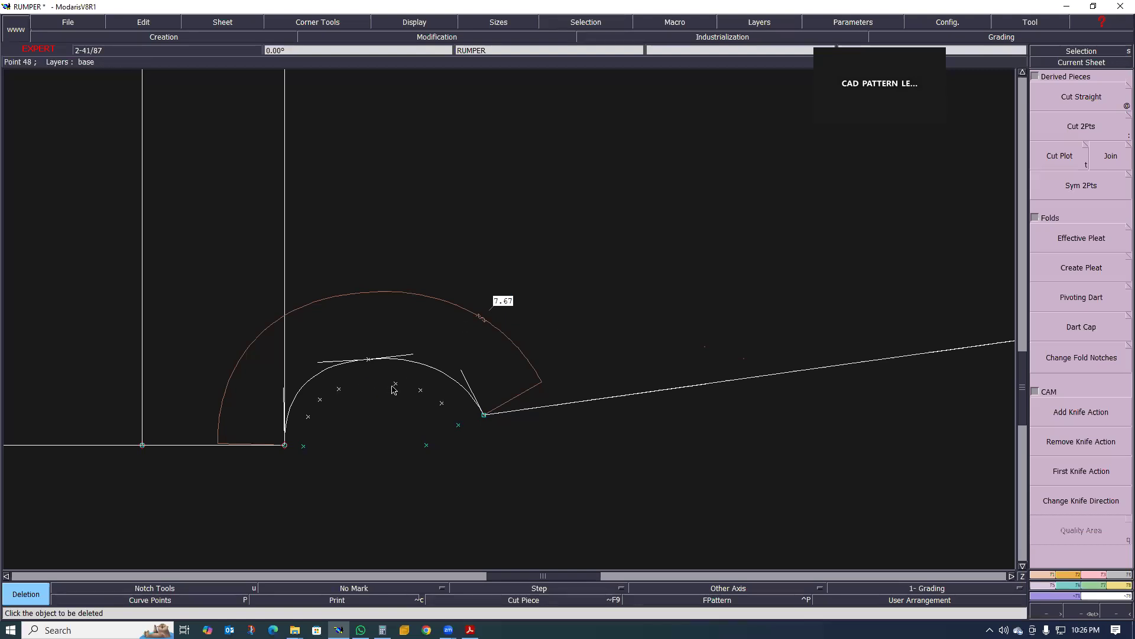
left_click(443, 402)
left_click(459, 425)
left_click(303, 447)
- Compare the ellipse with the reshaped arched curve and its length measure on the sheet
scroll(405, 449, "down", 2)
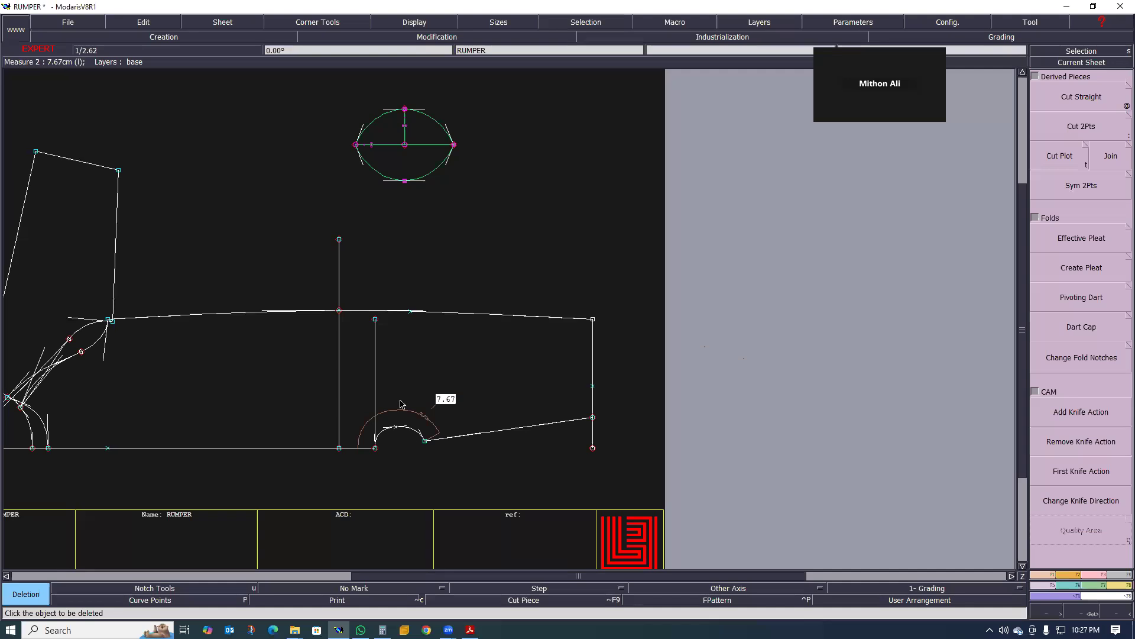
scroll(414, 107, "up", 2)
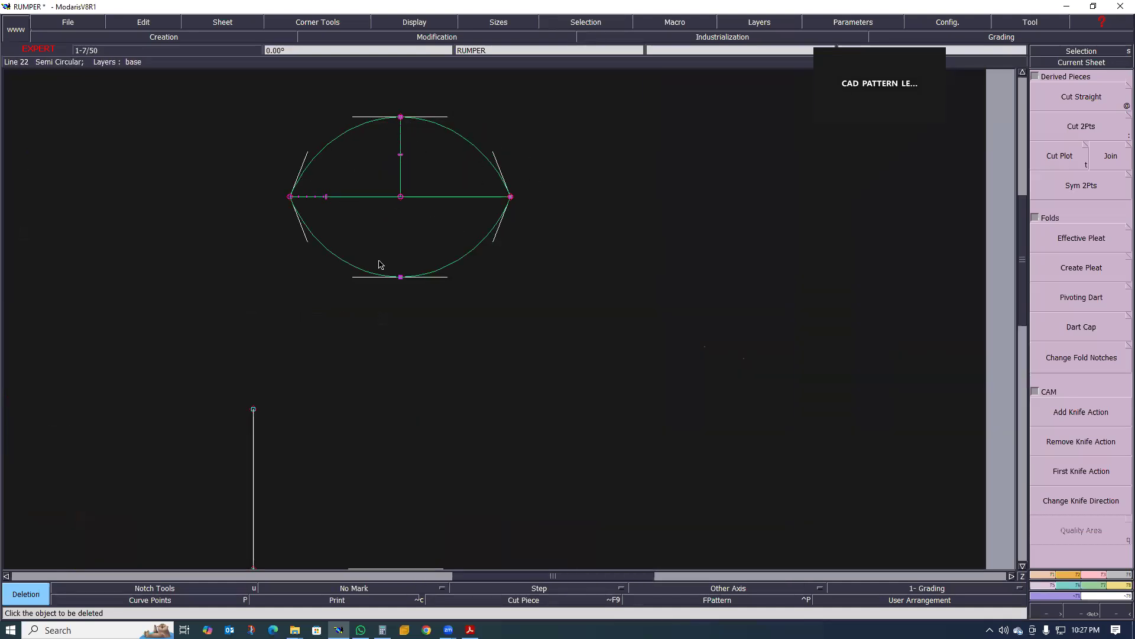
scroll(431, 249, "down", 1)
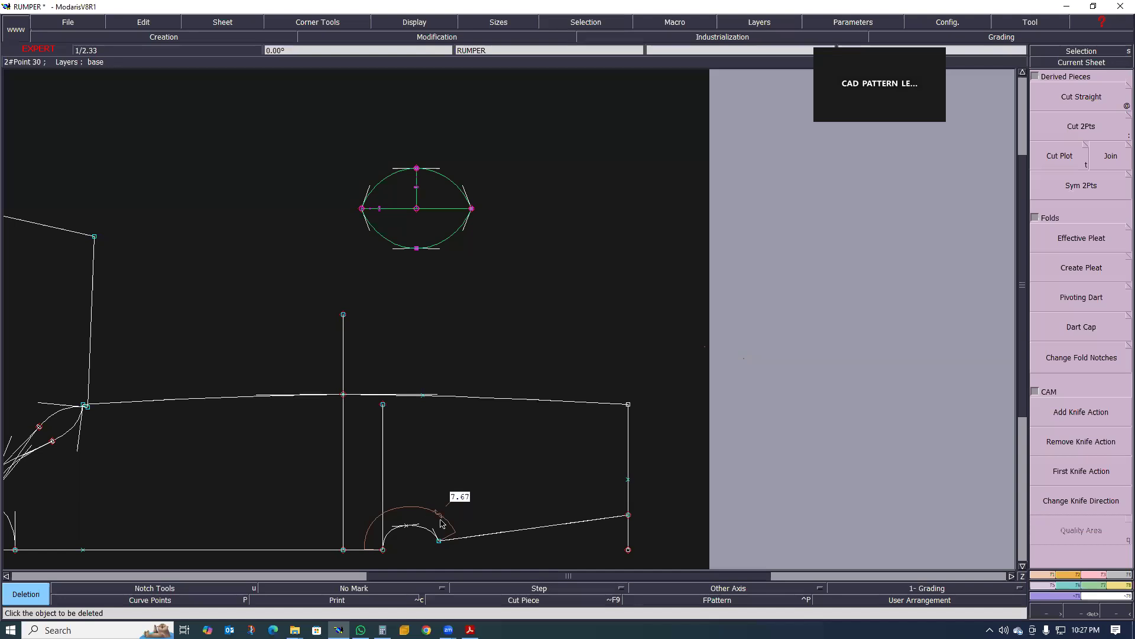
scroll(429, 269, "down", 6)
scroll(411, 280, "up", 7)
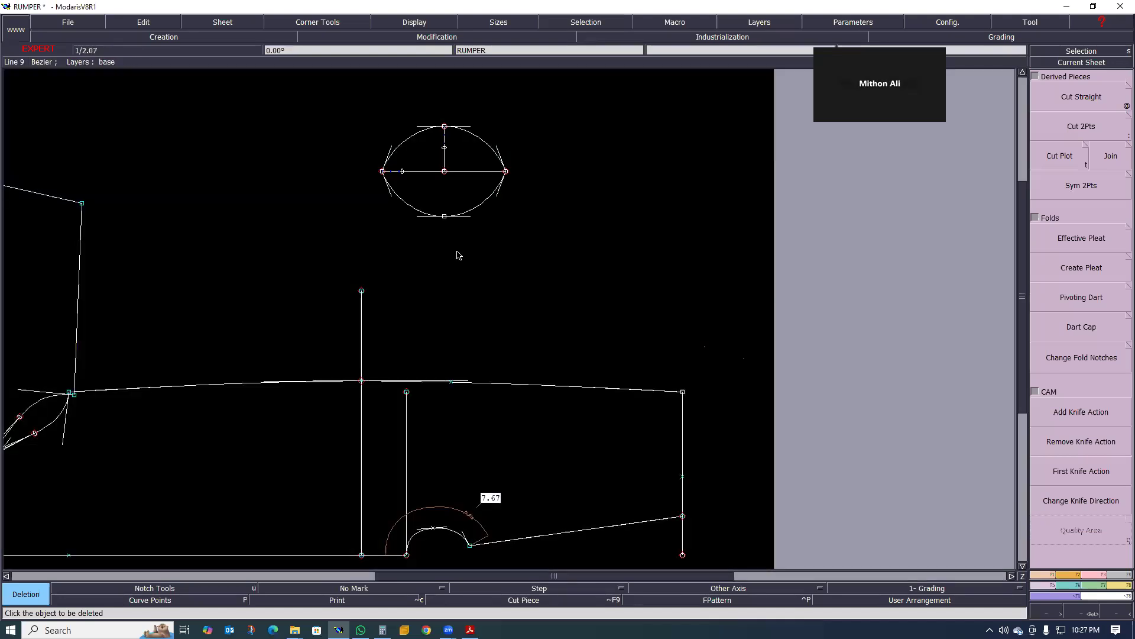
scroll(456, 266, "down", 6)
scroll(473, 429, "up", 5)
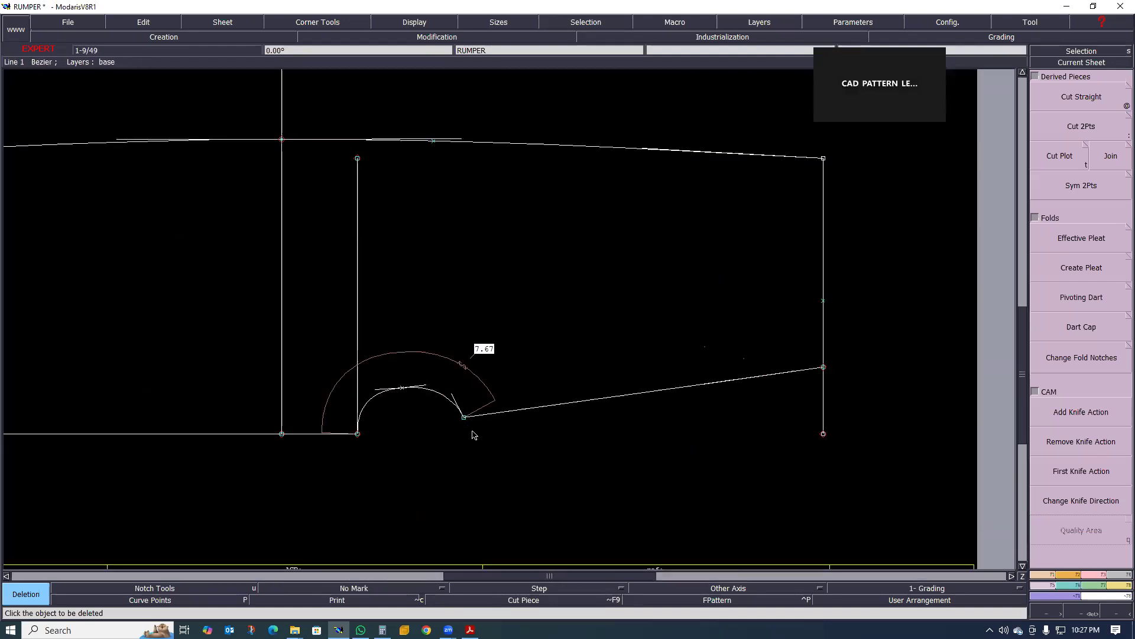
scroll(471, 436, "up", 2)
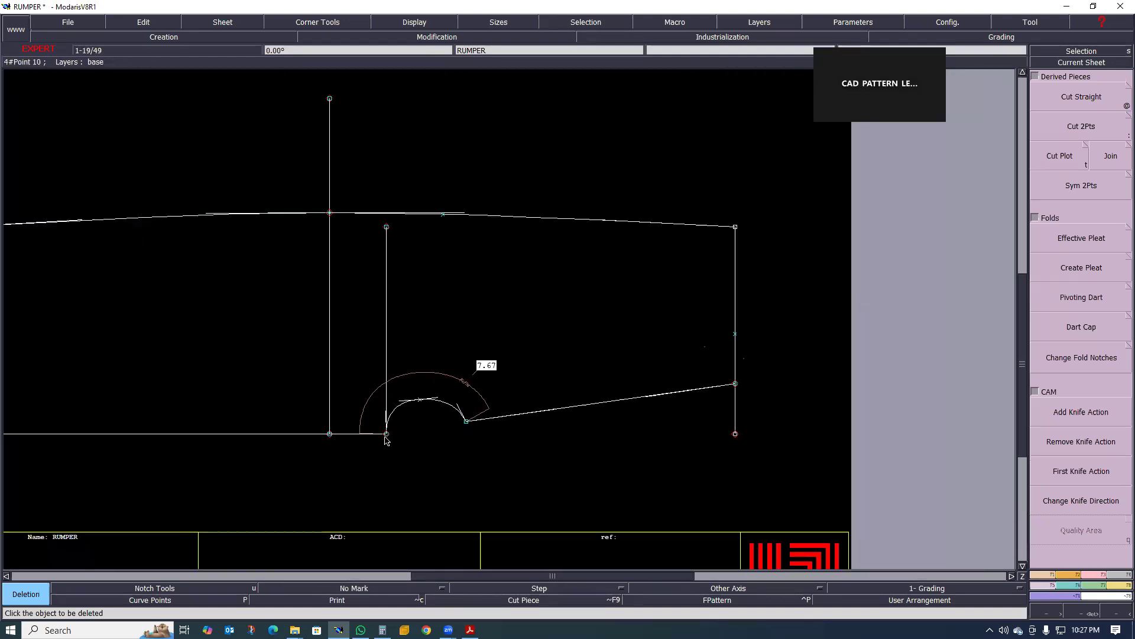
- Draw a straight line from the point on the long upper curve down to baseline level beneath the arch and start aligning its lower end
key("2")
left_click(443, 214)
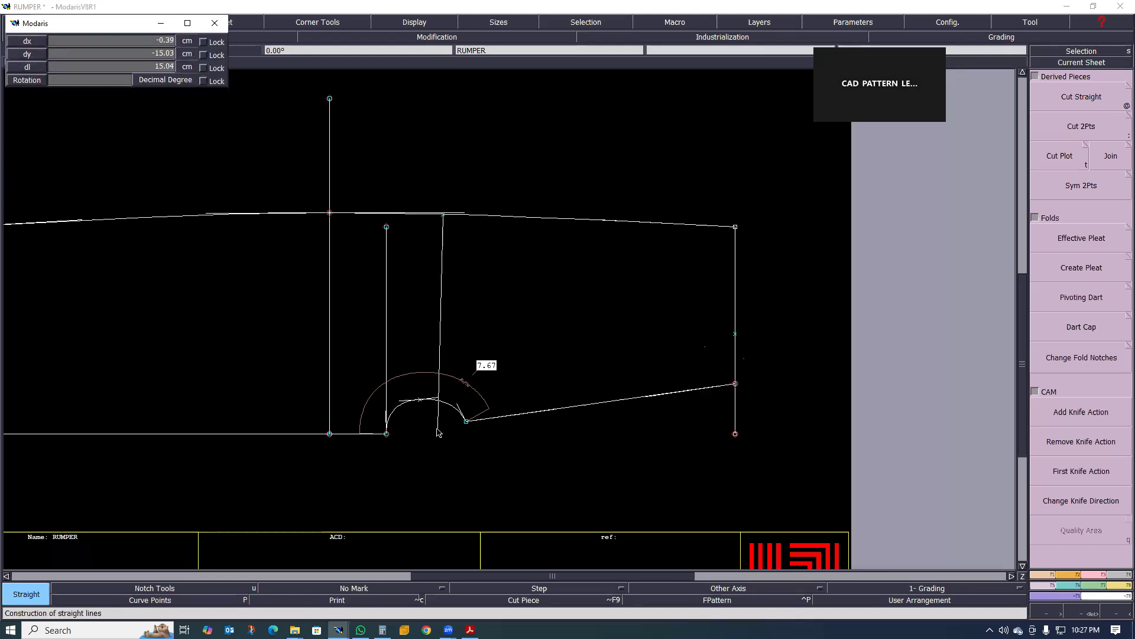
left_click(439, 434)
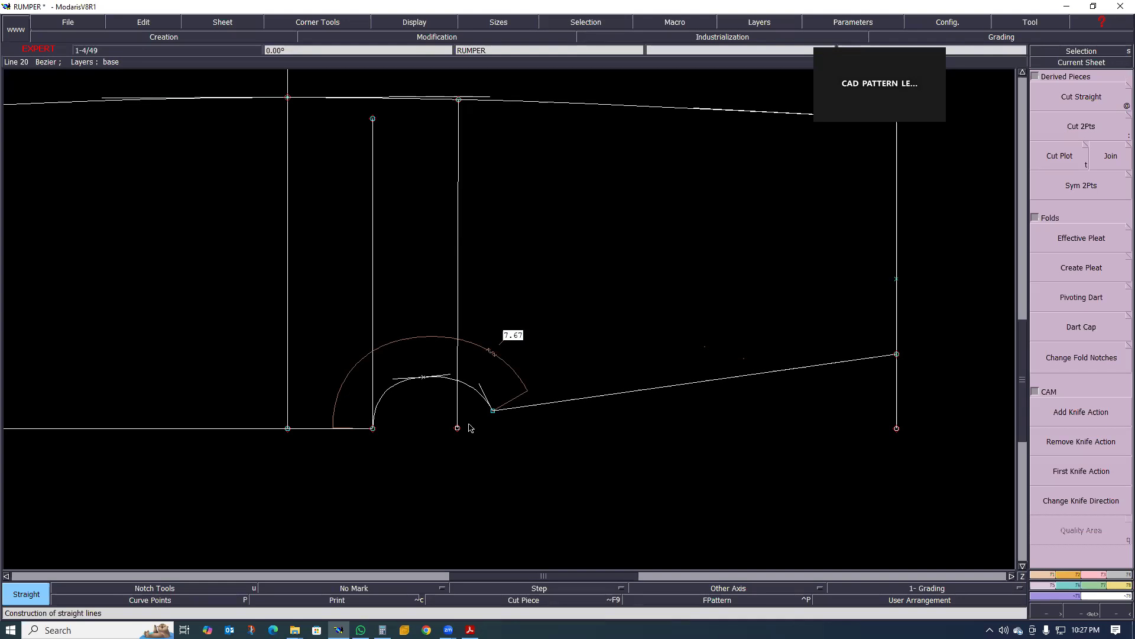
key("6")
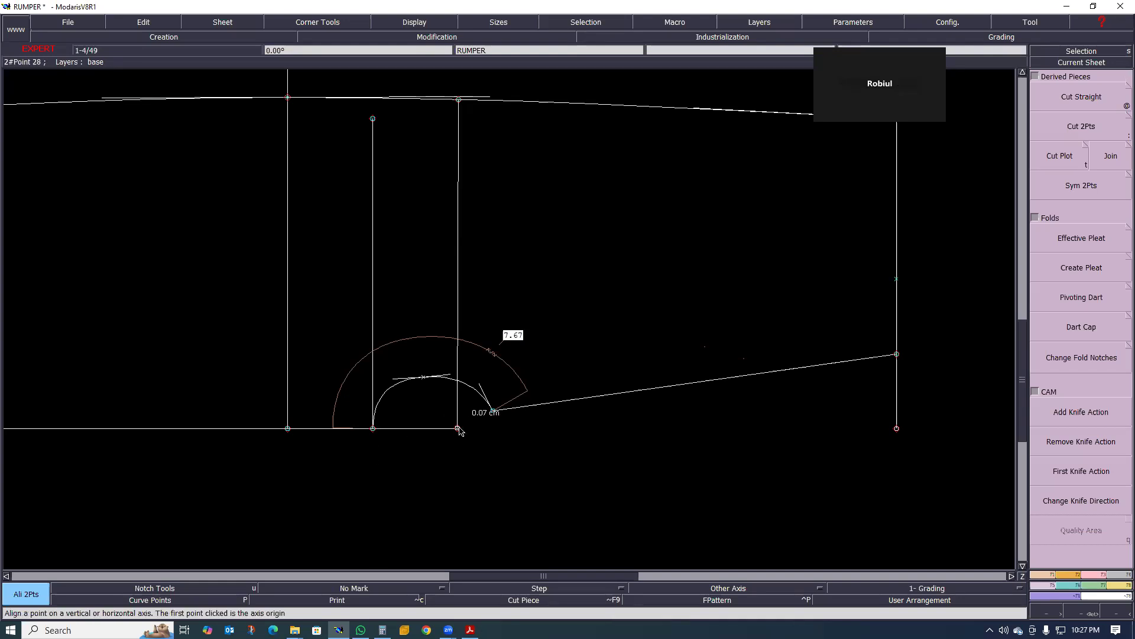
- Switch to the Acrobat spec document and check the gusset sketch and its dimensions, returning to the pattern
left_click(470, 630)
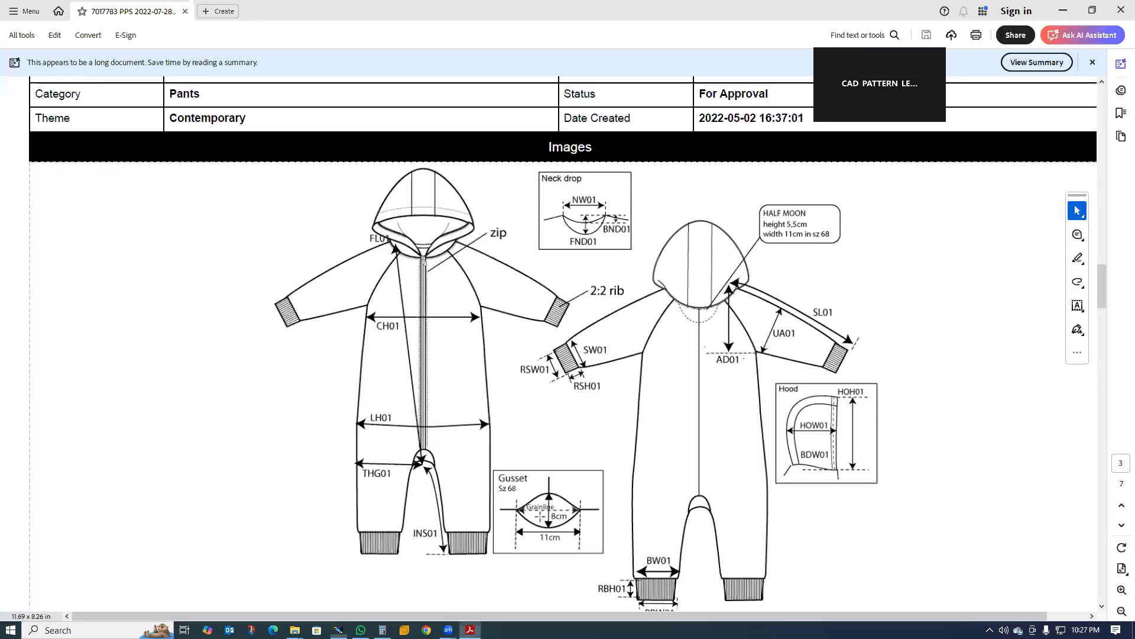
scroll(410, 498, "up", 2)
scroll(414, 491, "down", 2)
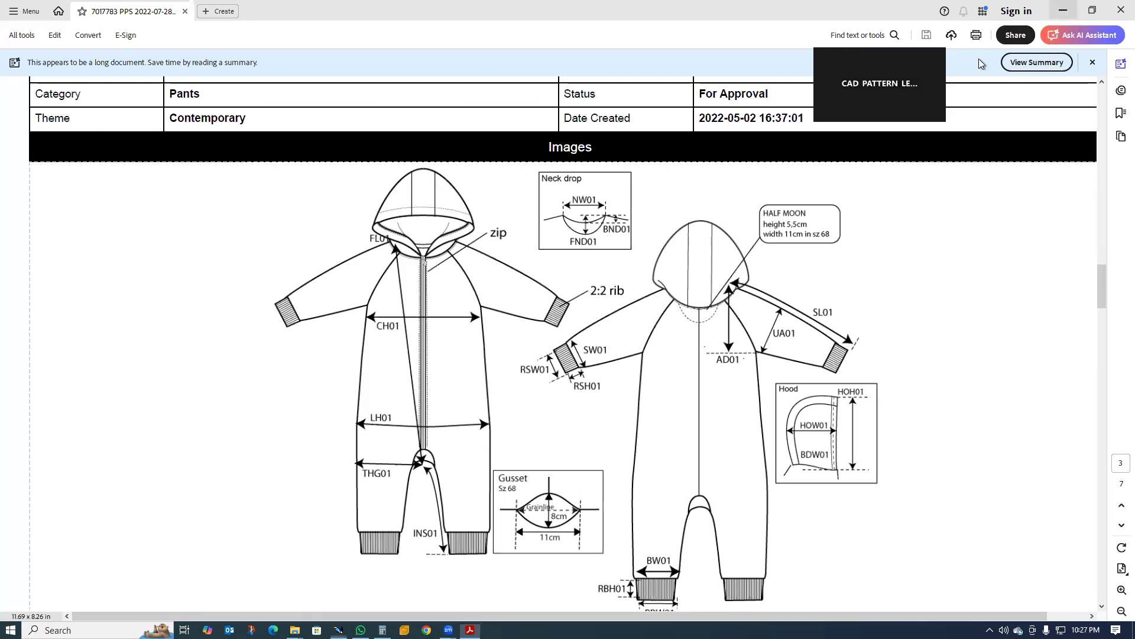
key("alt+Tab")
- Delete the straight line crossing the arch, the arch's length measure and the vertical line at the arch's start, including leftover points
key("Delete")
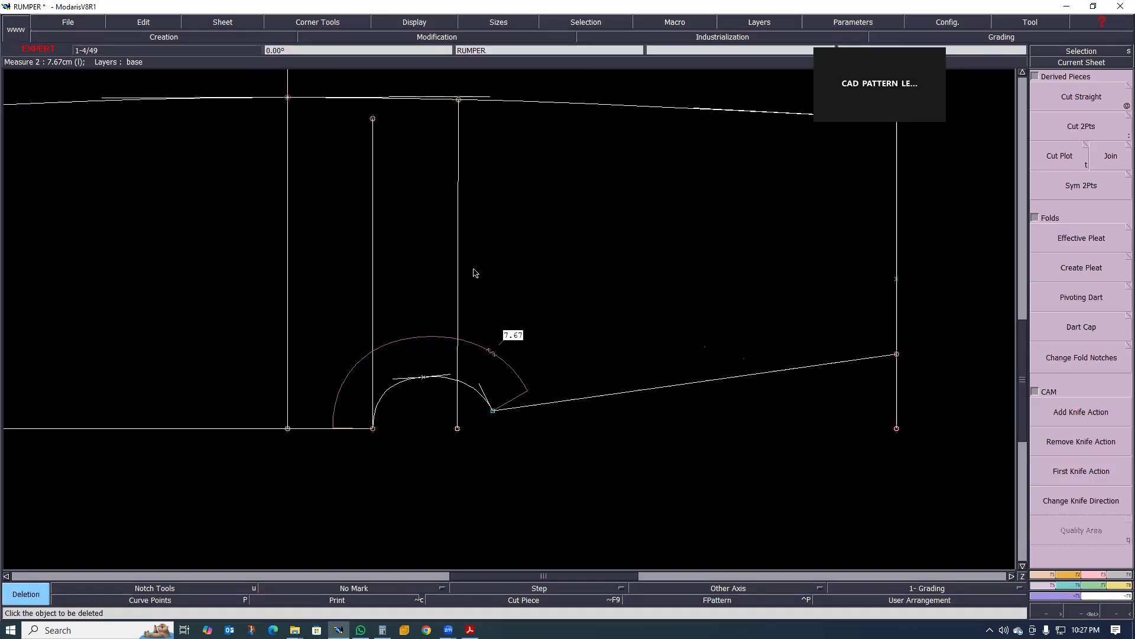
left_click(457, 236)
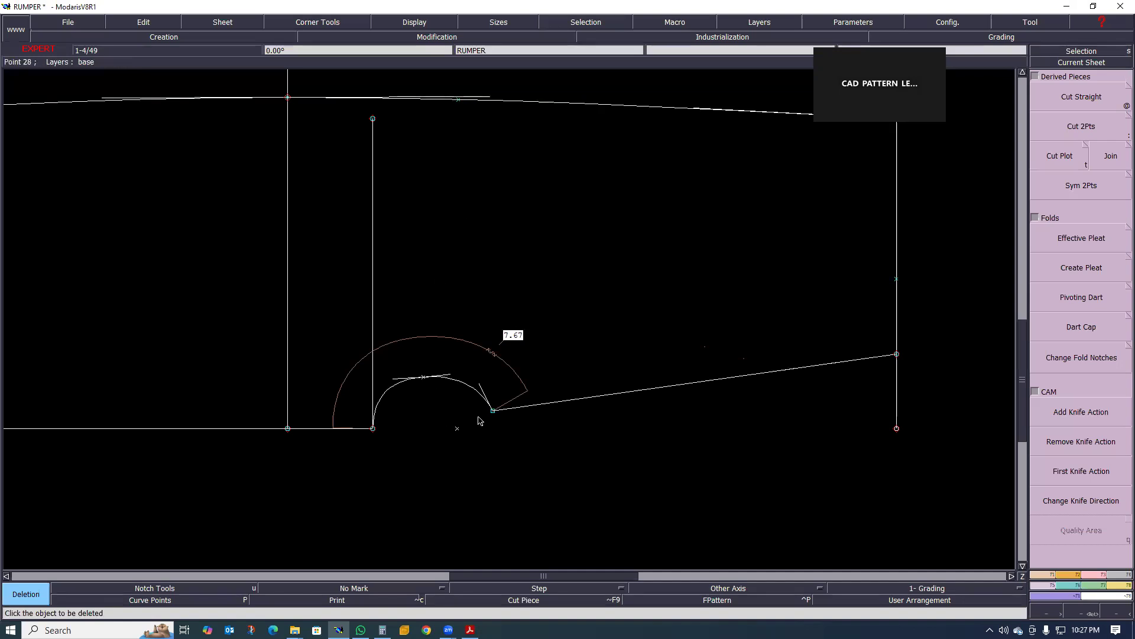
left_click(482, 351)
scroll(498, 372, "down", 1)
scroll(429, 374, "up", 1)
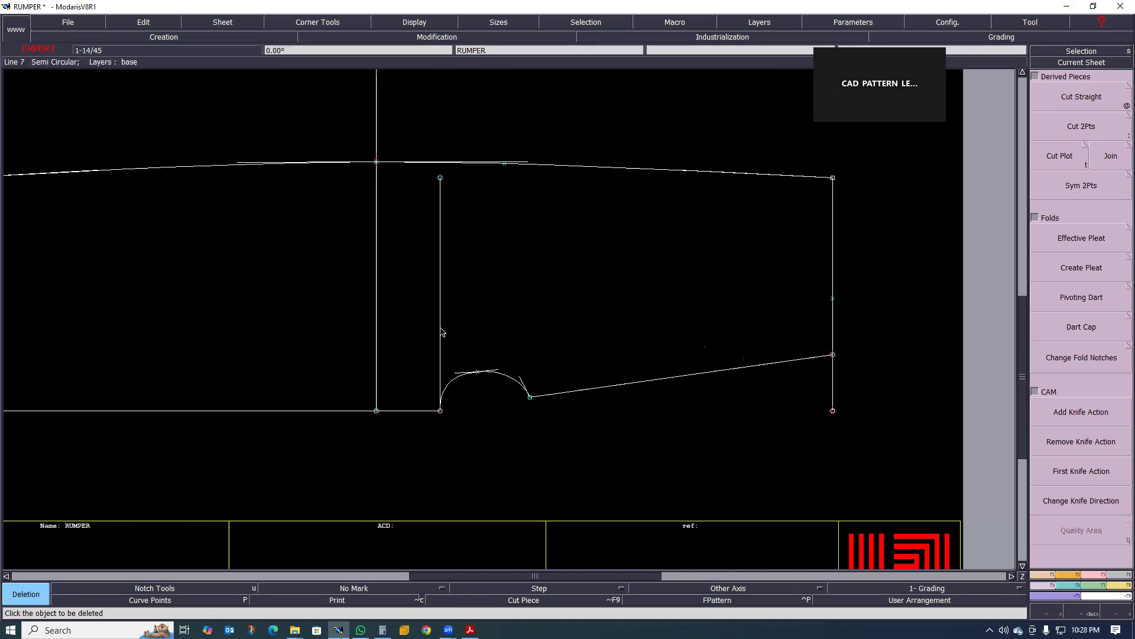
left_click(443, 321)
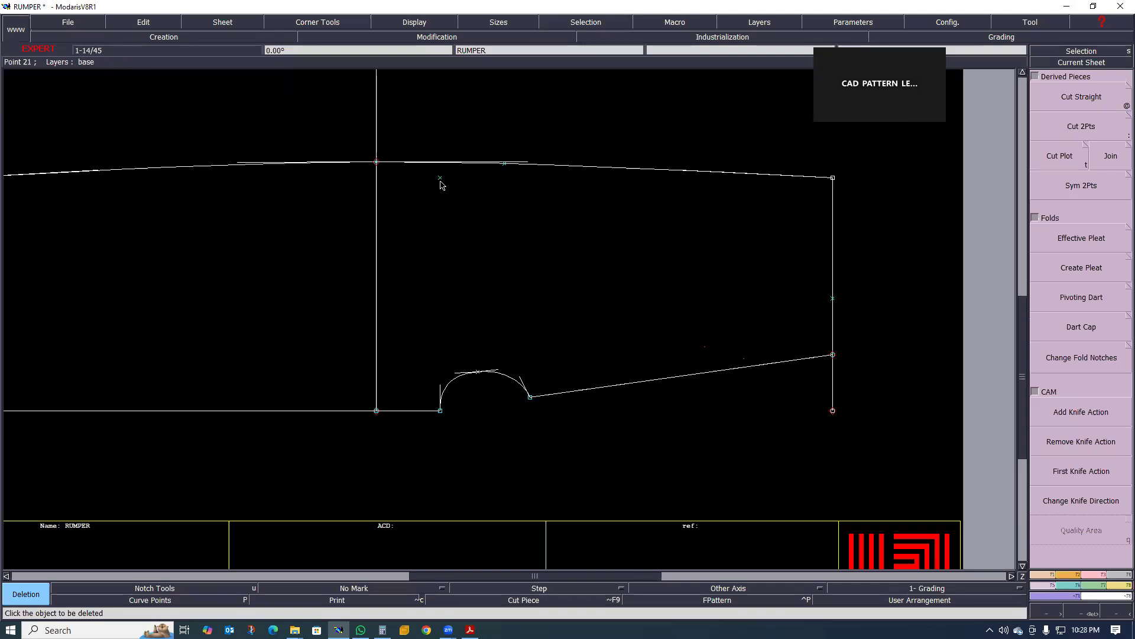
scroll(597, 289, "down", 1)
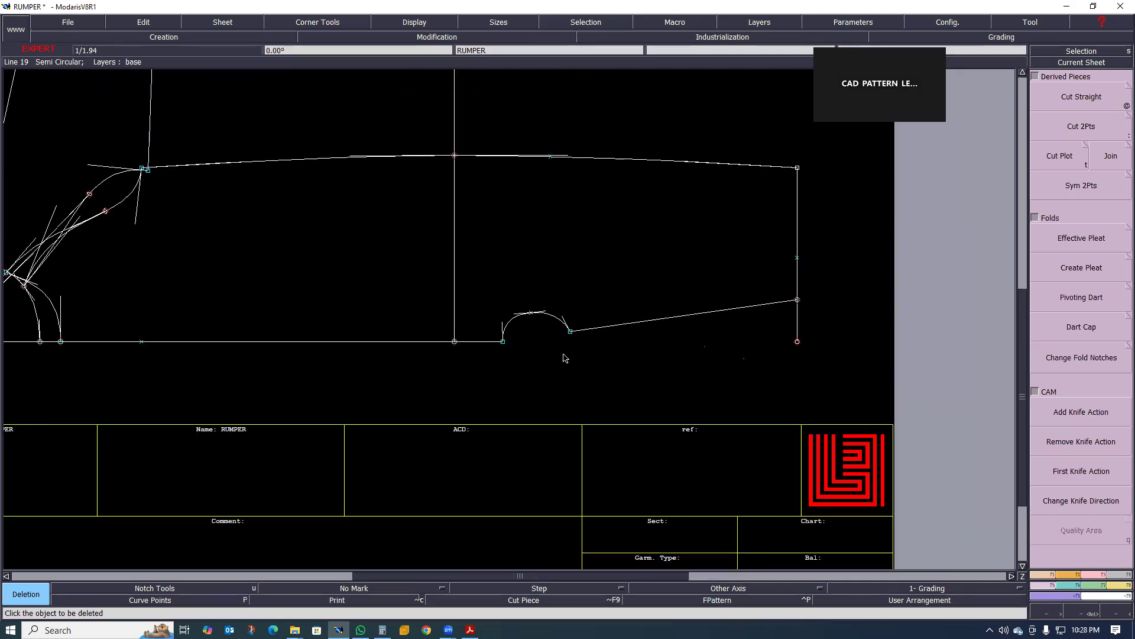
scroll(587, 361, "down", 1)
- Review the front and back garment drawings in the Acrobat spec document, including the crotch gusset area, and return to Modaris
mouse_move(470, 629)
left_click(473, 593)
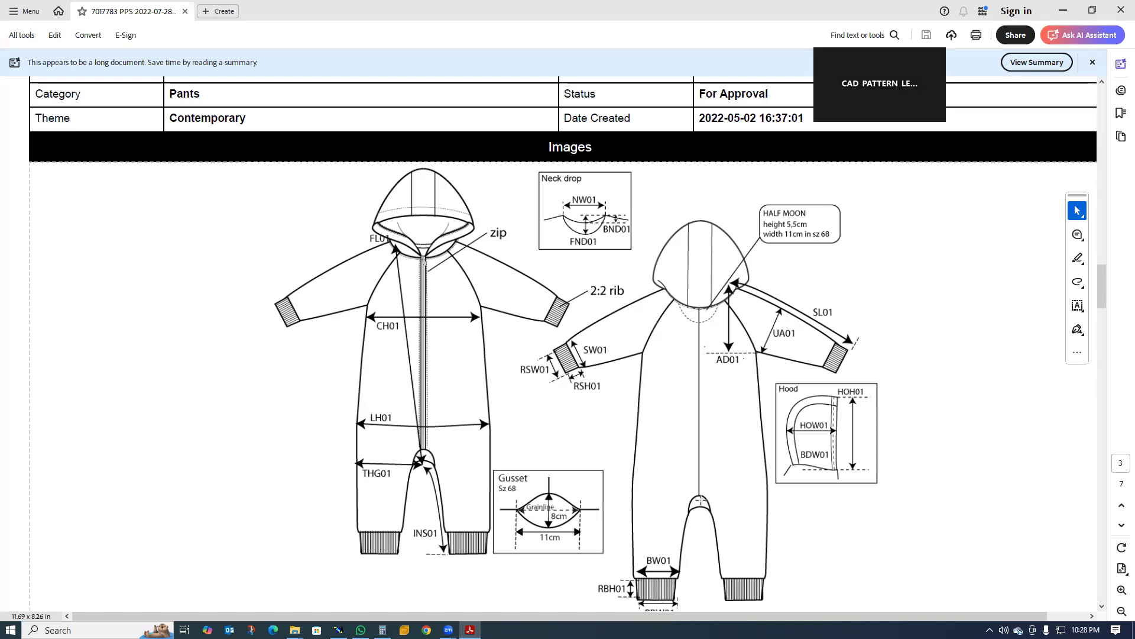
scroll(449, 394, "down", 2)
scroll(482, 379, "up", 2)
key("alt+Tab")
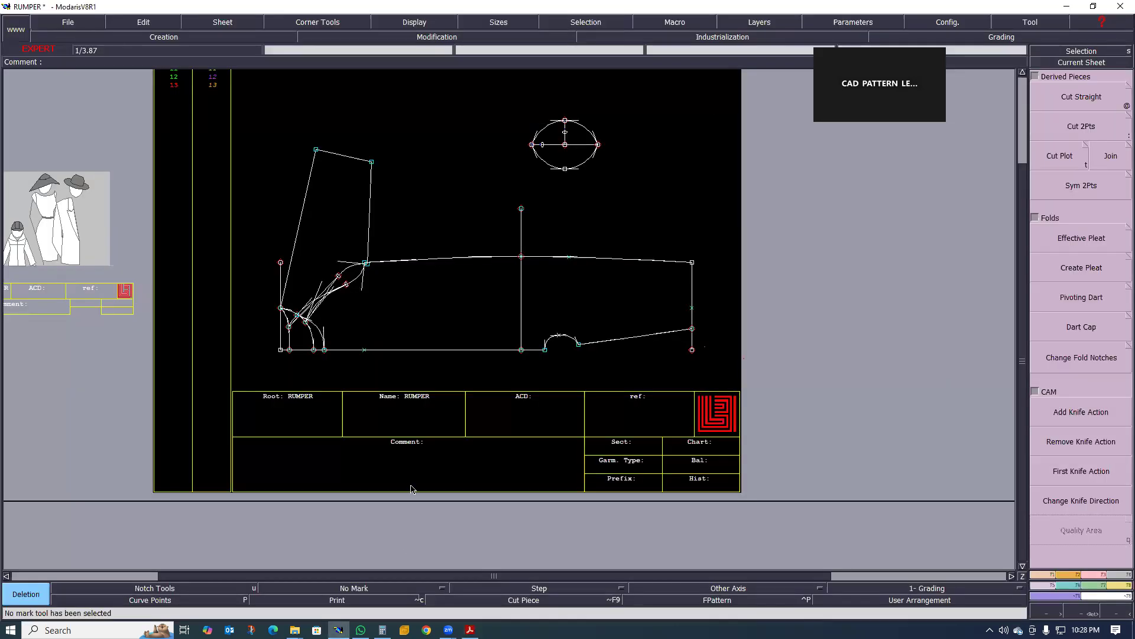
- Copy the RUMPER sheet's full geometry onto a new sheet and display the copy up close
scroll(512, 361, "up", 2)
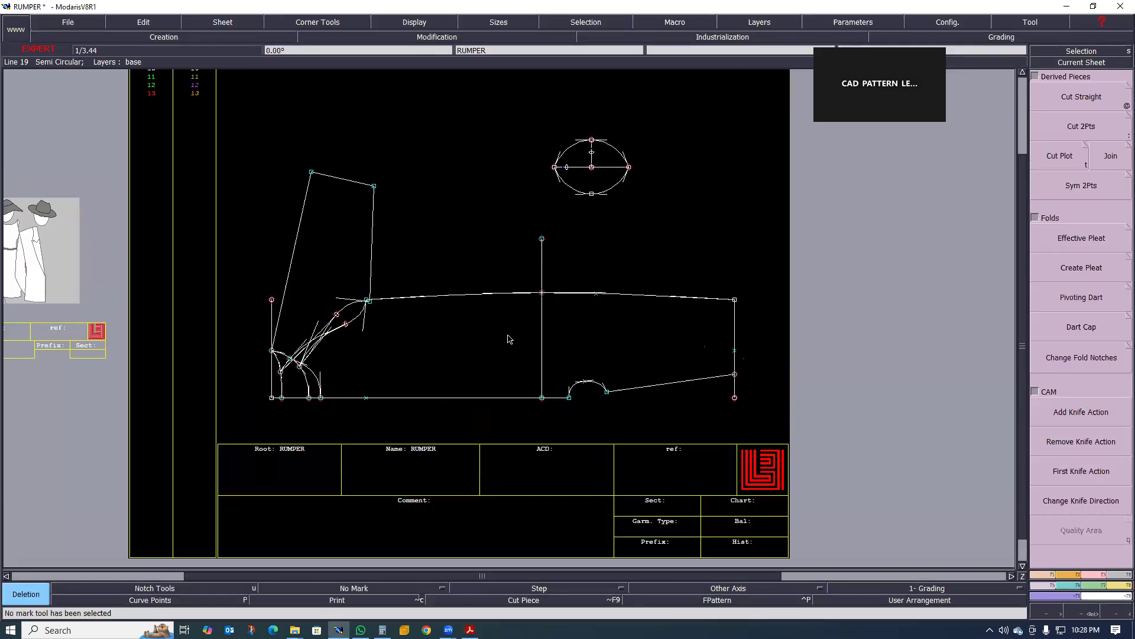
scroll(493, 343, "up", 2)
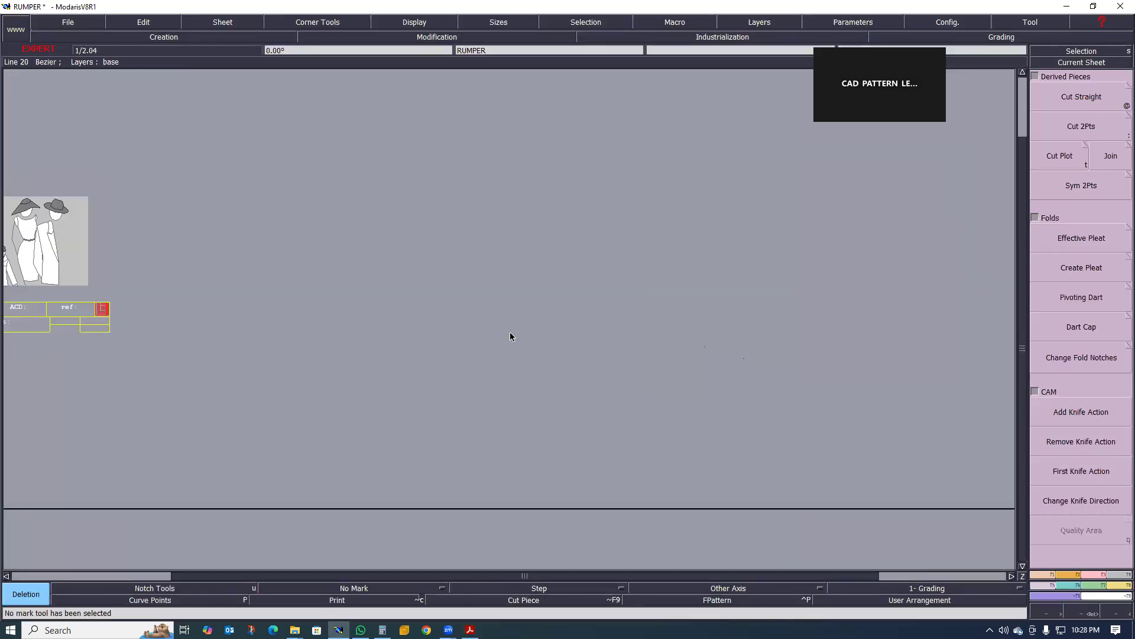
scroll(477, 358, "down", 1)
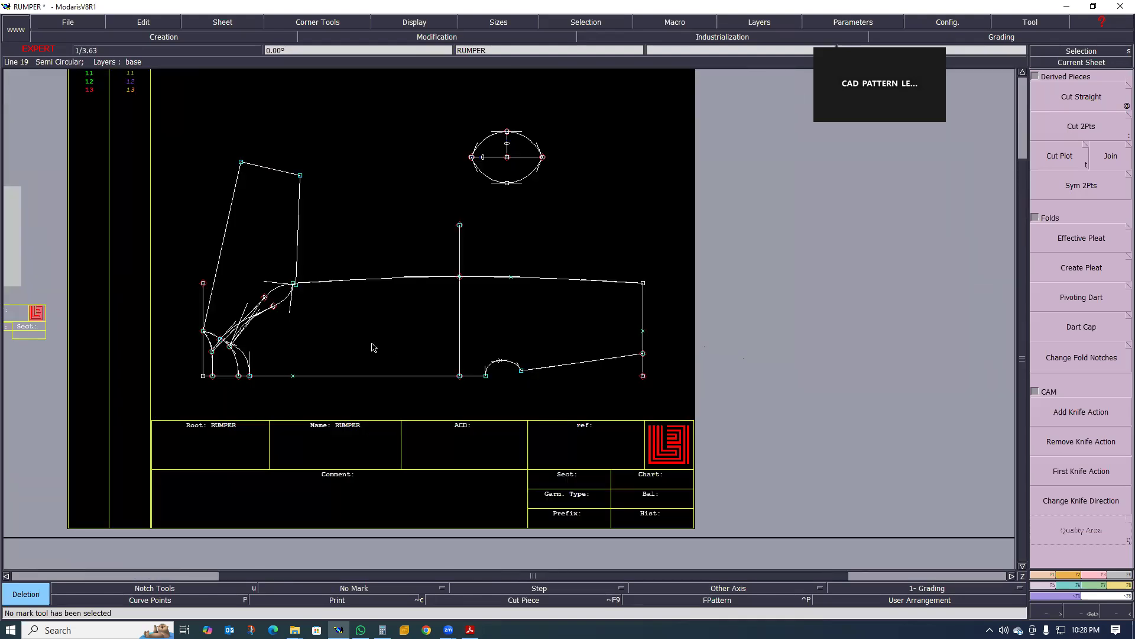
key("c")
left_click(352, 338)
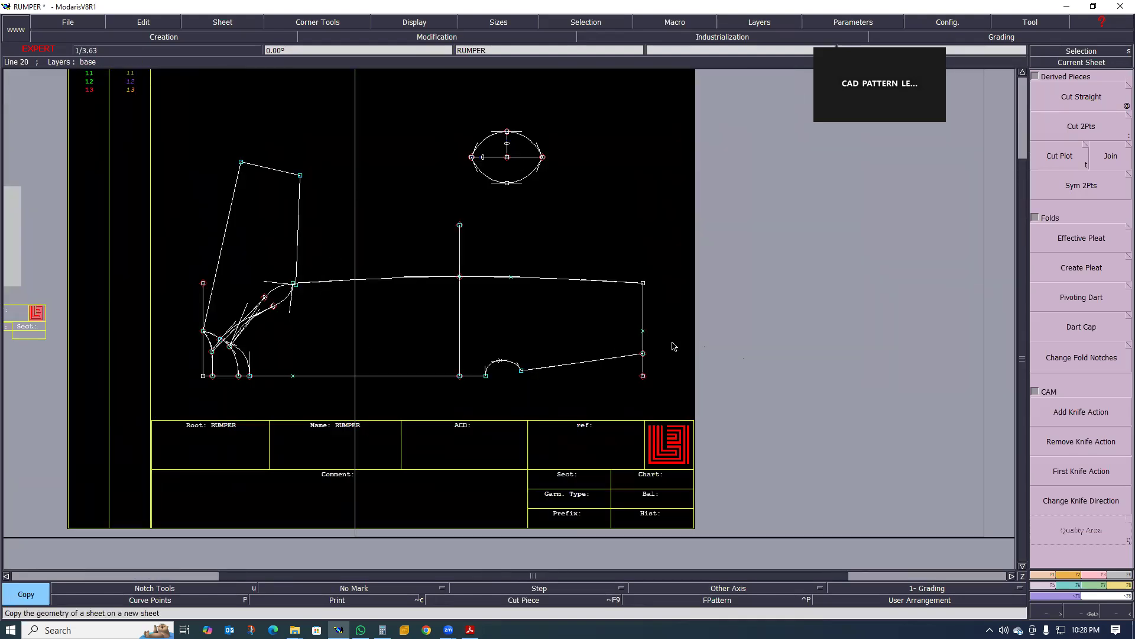
left_click(668, 352)
key("Home")
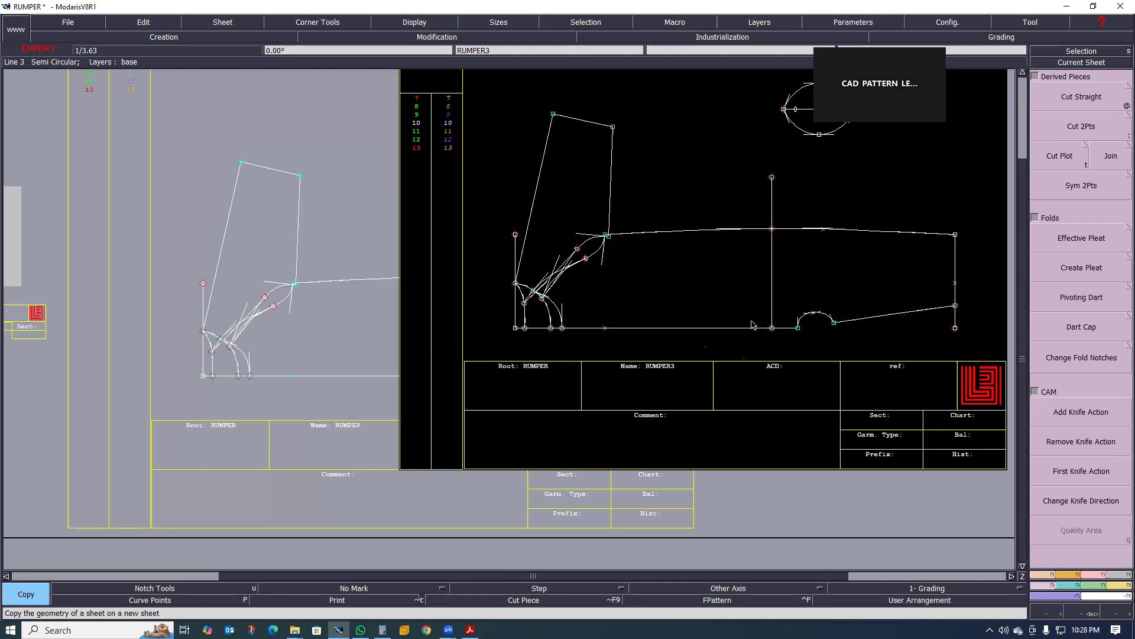
scroll(732, 315, "up", 1)
scroll(604, 406, "up", 3)
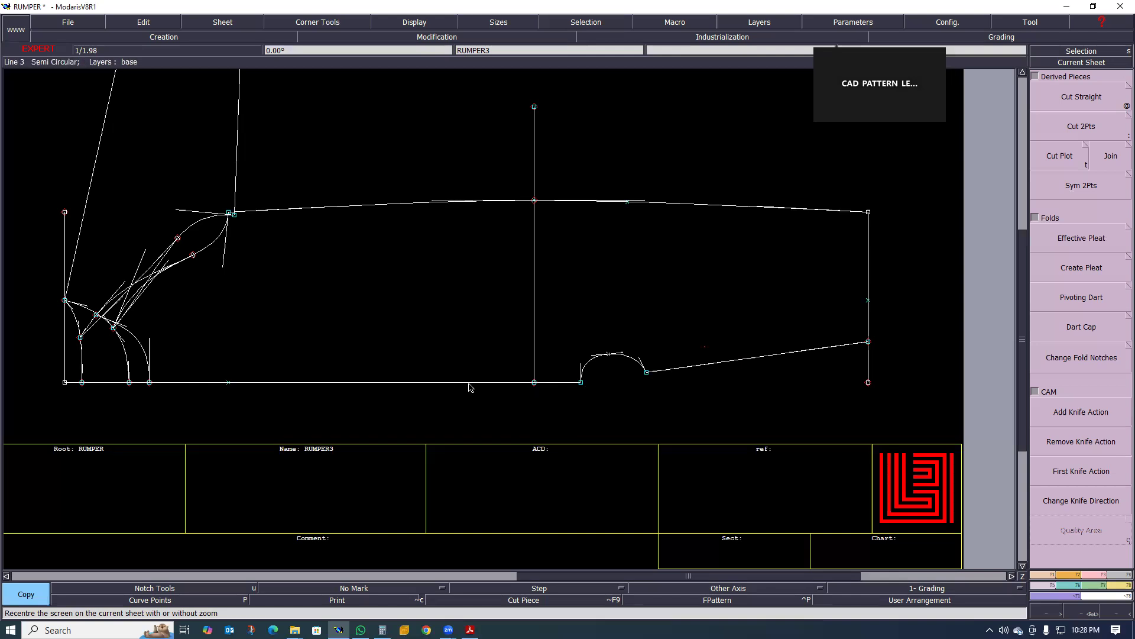
key("Delete")
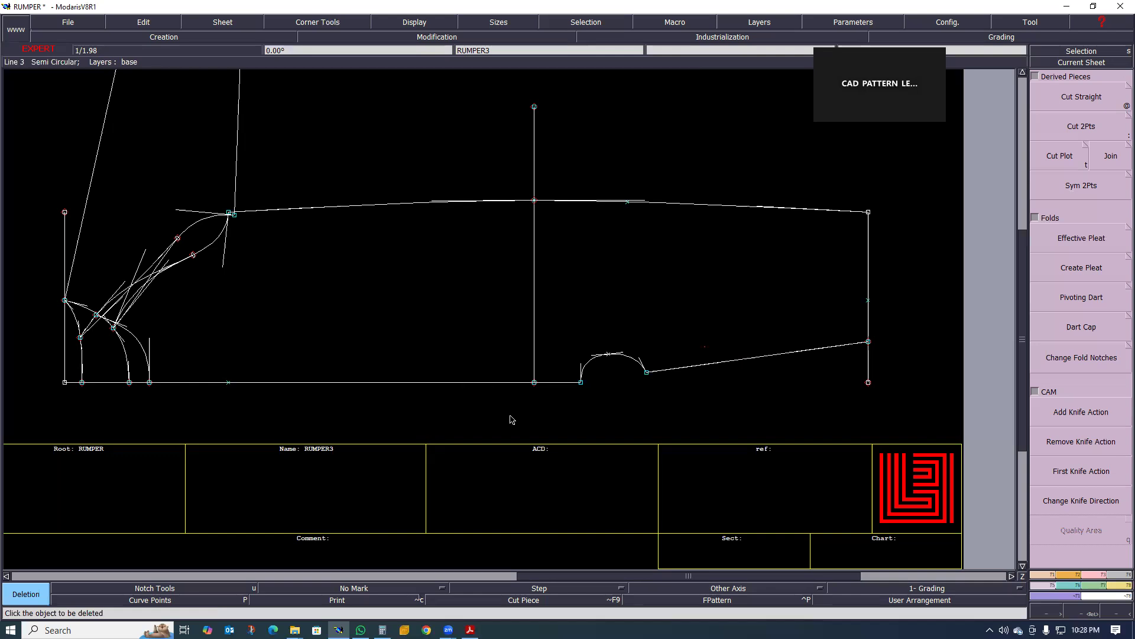
scroll(512, 419, "down", 2)
scroll(449, 404, "down", 2)
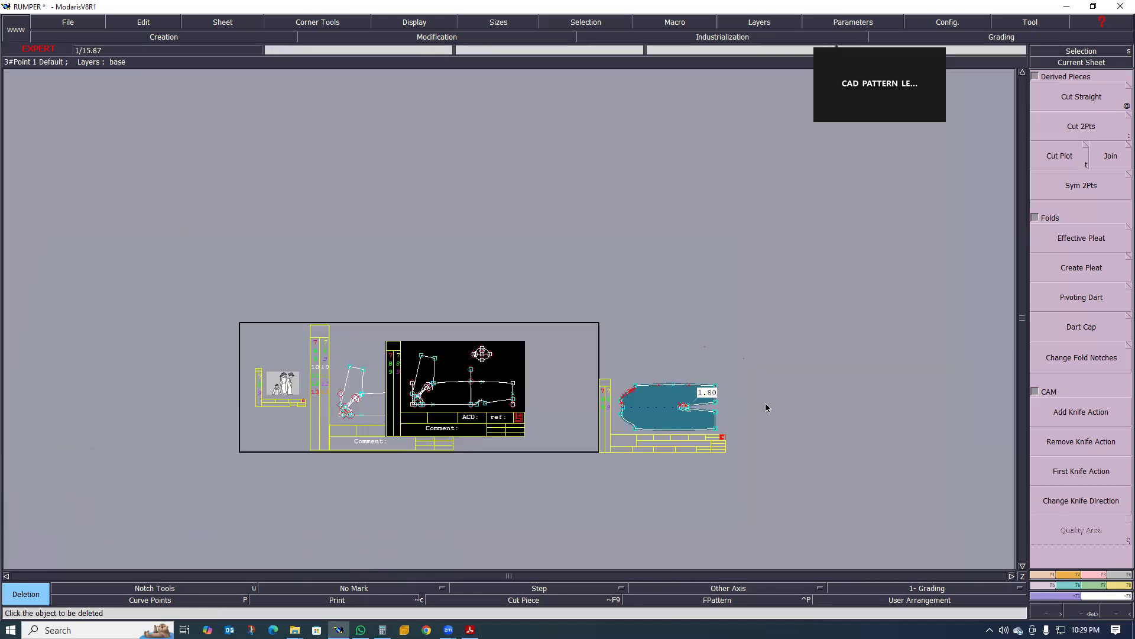
- Compare the finished teal RUMPER piece's outline and crotch opening with the line geometry on the copied RUMPER3 sheet
scroll(740, 410, "up", 4)
scroll(598, 409, "down", 2)
scroll(567, 391, "up", 1)
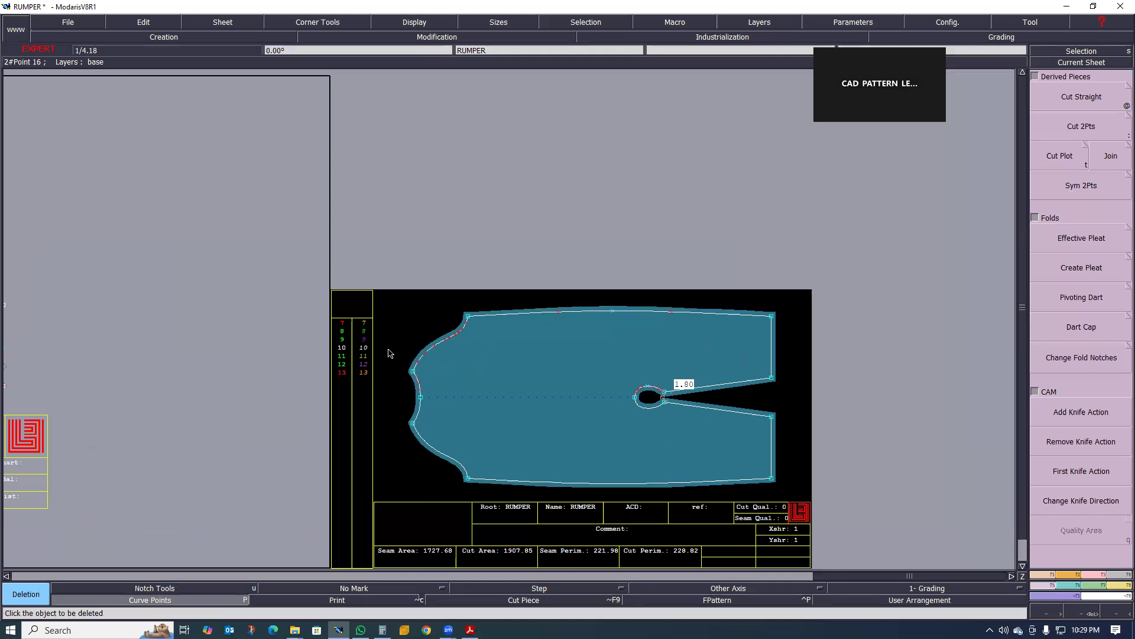
scroll(493, 312, "down", 2)
scroll(192, 225, "up", 4)
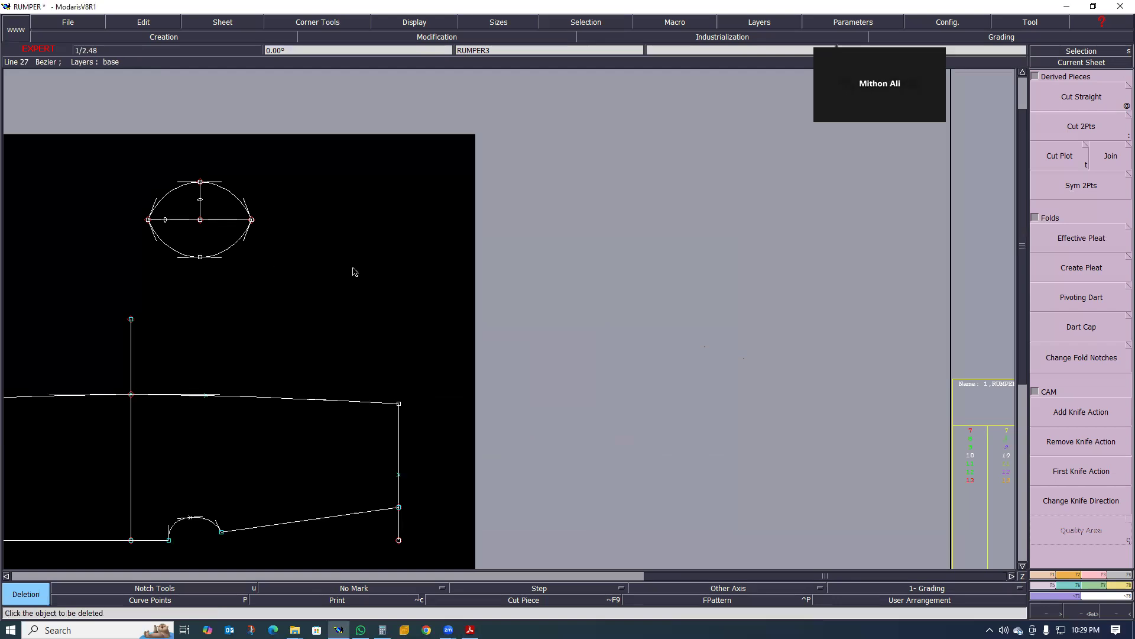
scroll(338, 291, "down", 4)
scroll(313, 393, "up", 2)
scroll(857, 375, "down", 1)
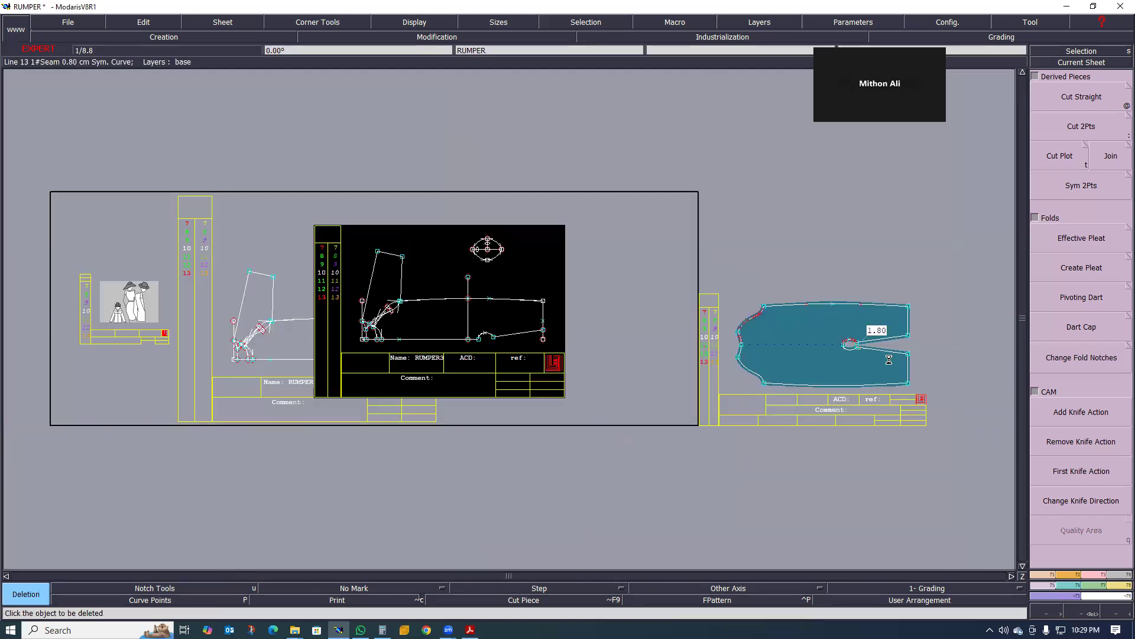
scroll(927, 338, "up", 2)
scroll(778, 324, "down", 1)
scroll(862, 329, "up", 2)
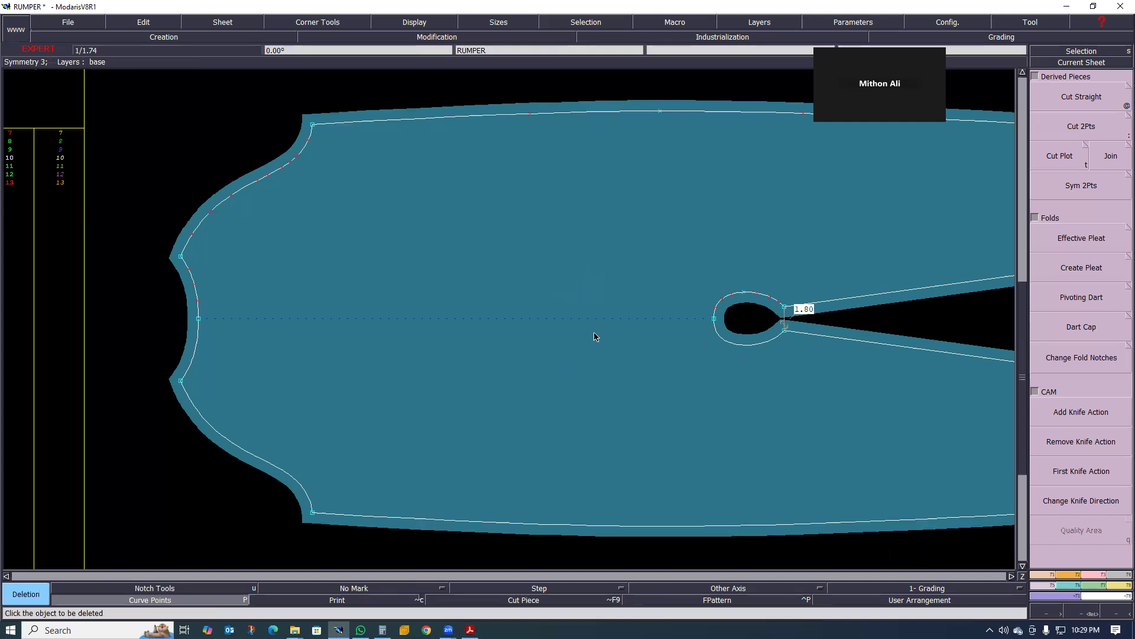
scroll(594, 332, "down", 2)
scroll(564, 336, "down", 3)
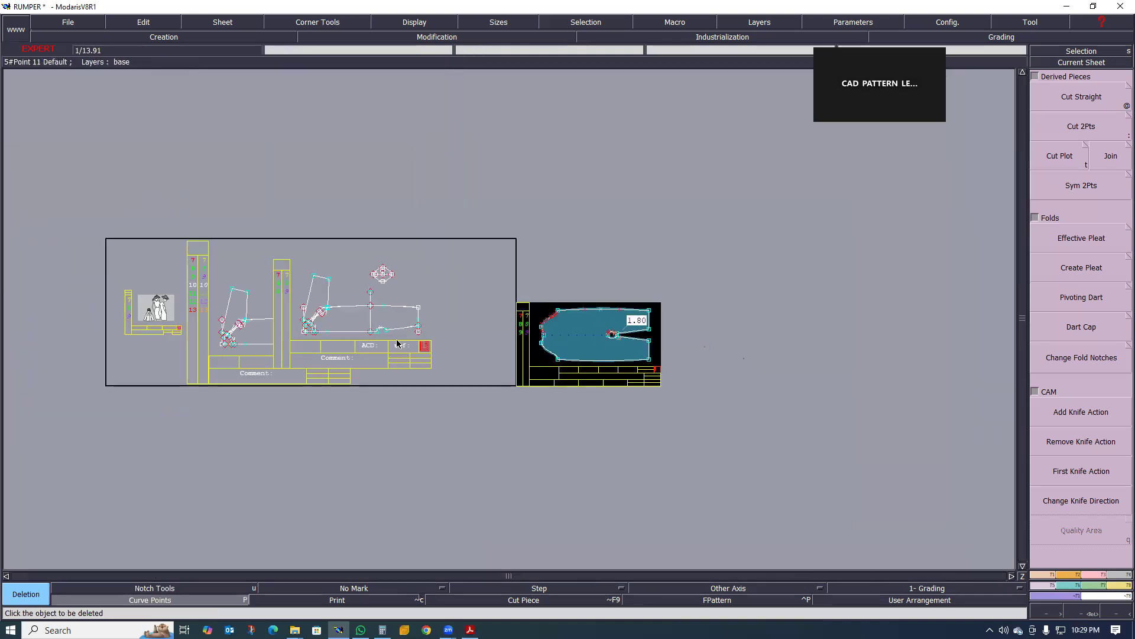
scroll(383, 298, "up", 2)
scroll(182, 319, "up", 2)
scroll(172, 323, "down", 1)
scroll(152, 330, "up", 2)
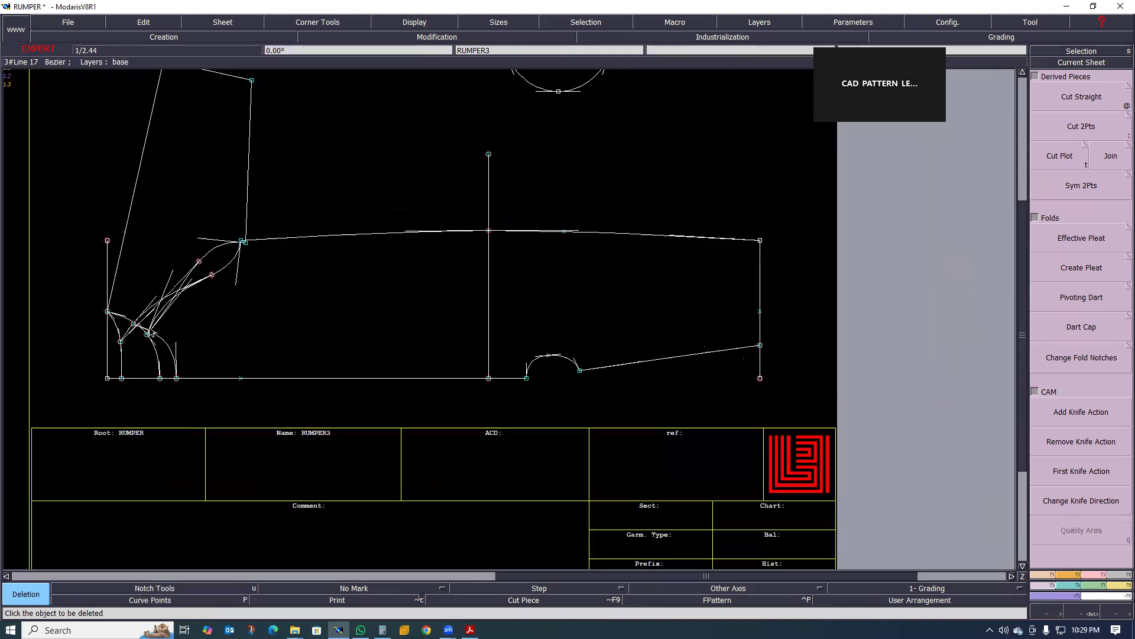
- Extract the half leg piece from the RUMPER3 geometry with Seam, filling all areas beneath the lower gusset curve, and rearrange the sheets
scroll(125, 359, "up", 1)
key("shift+s")
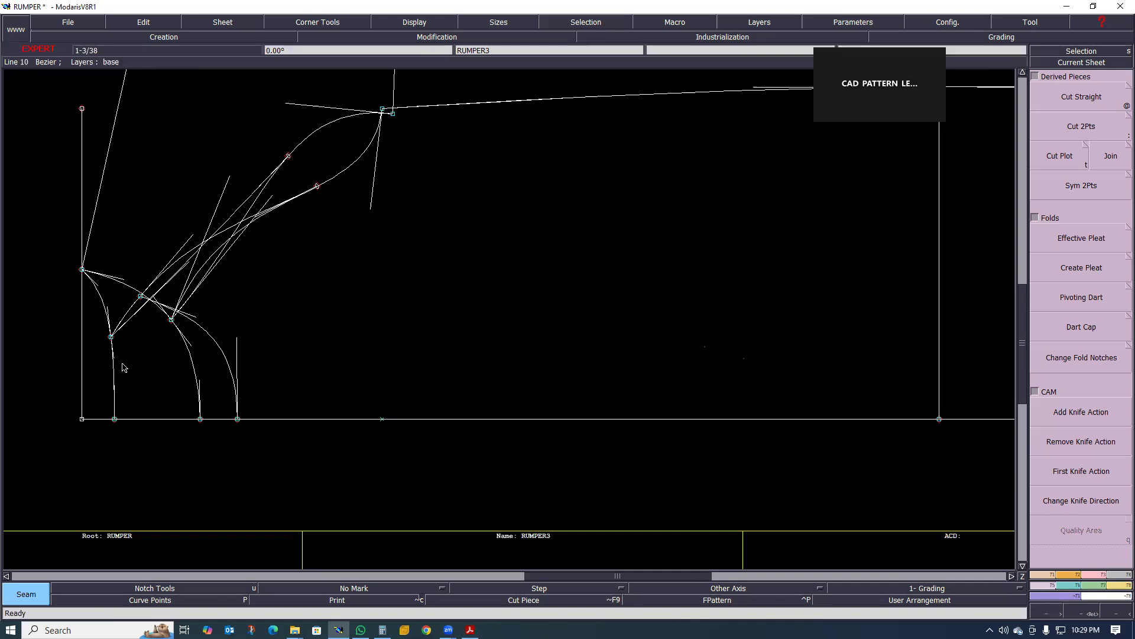
left_click(133, 358)
left_click(129, 315)
left_click(158, 285)
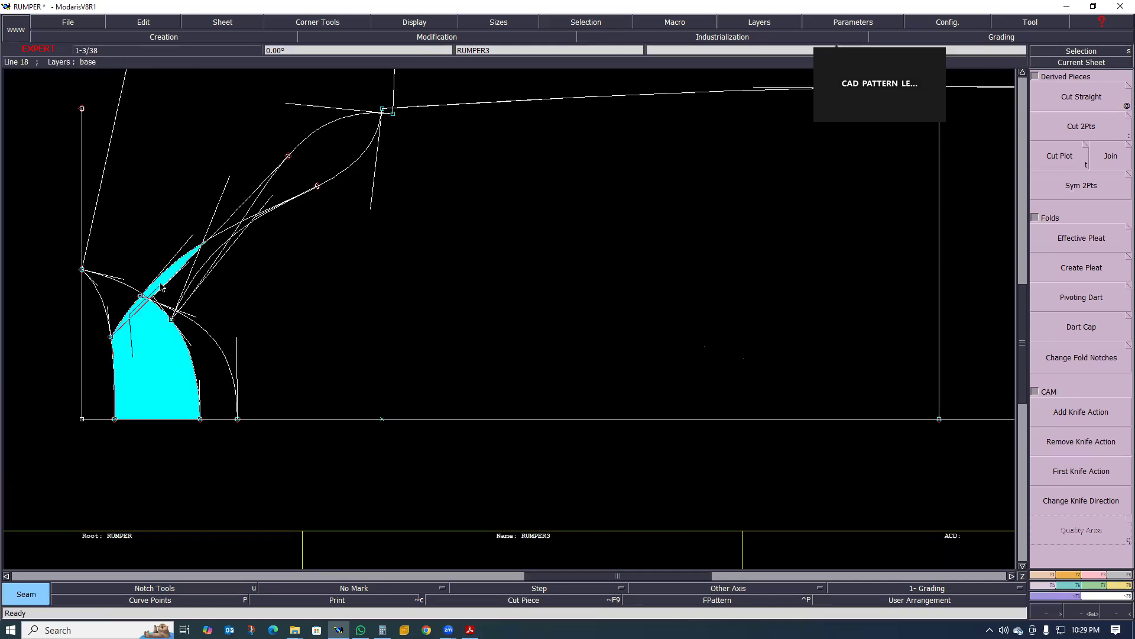
left_click(166, 296)
left_click(183, 325)
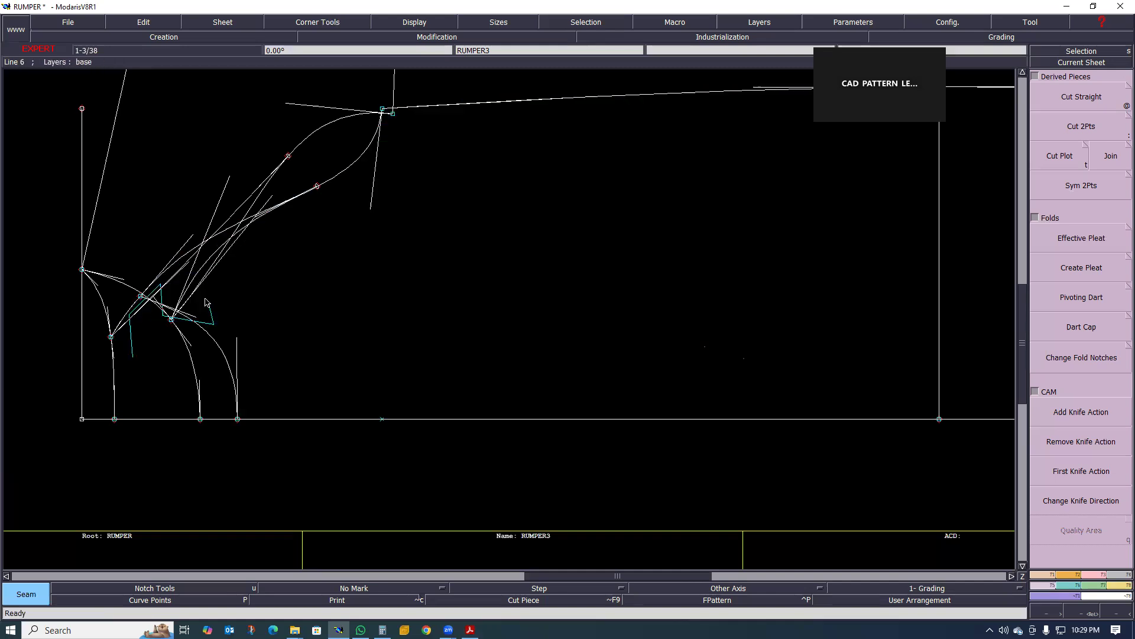
left_click(242, 222)
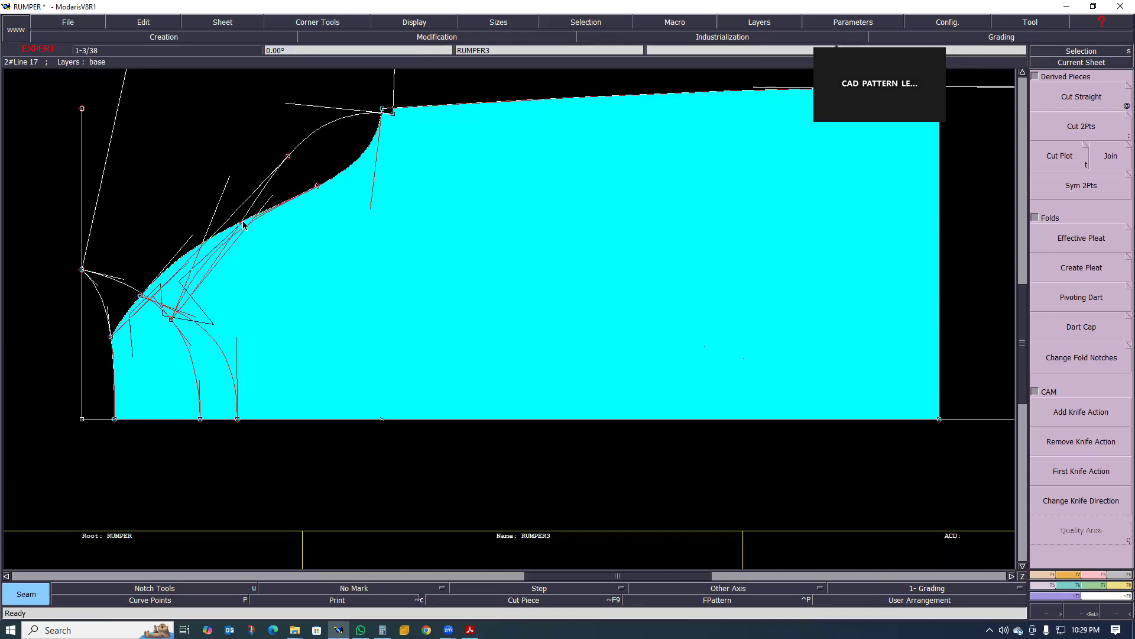
left_click(390, 261)
left_click(391, 112)
scroll(432, 248, "down", 1)
right_click(815, 249)
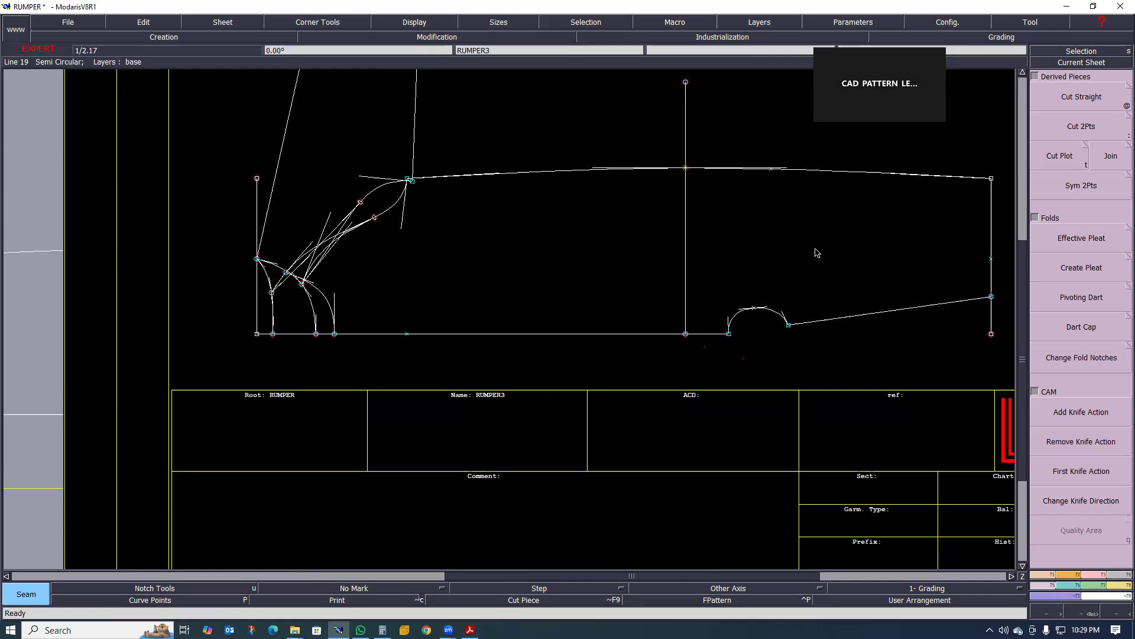
key("j")
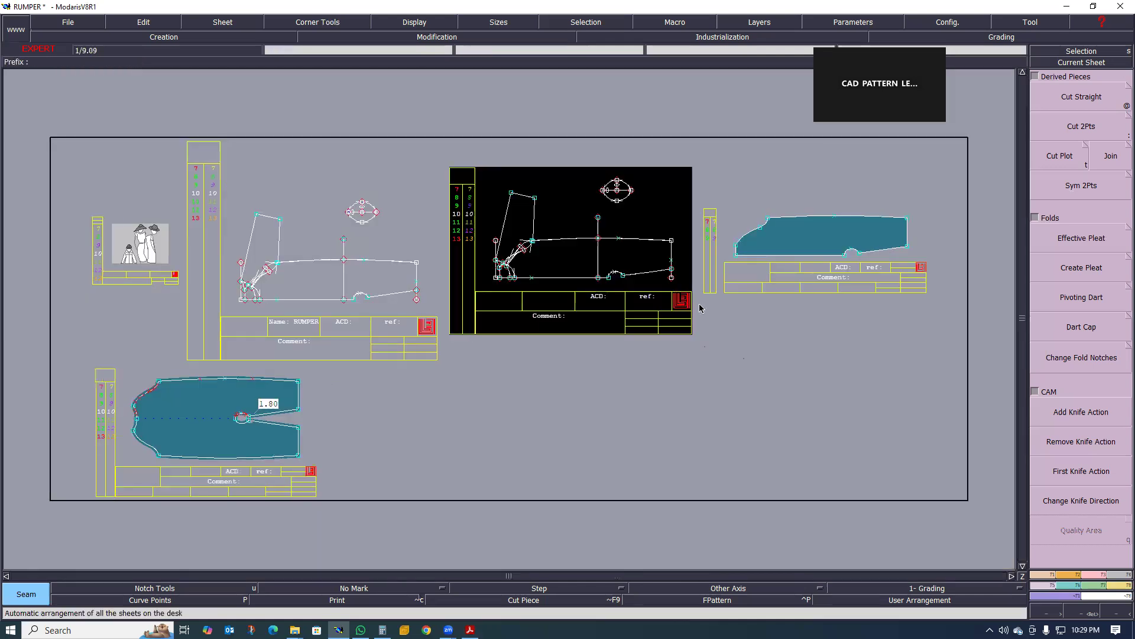
- Mirror the extracted half piece about its straight lower edge with Sym 2Pts, using that edge's two end points as the axis
scroll(769, 267, "up", 1)
scroll(769, 266, "down", 1)
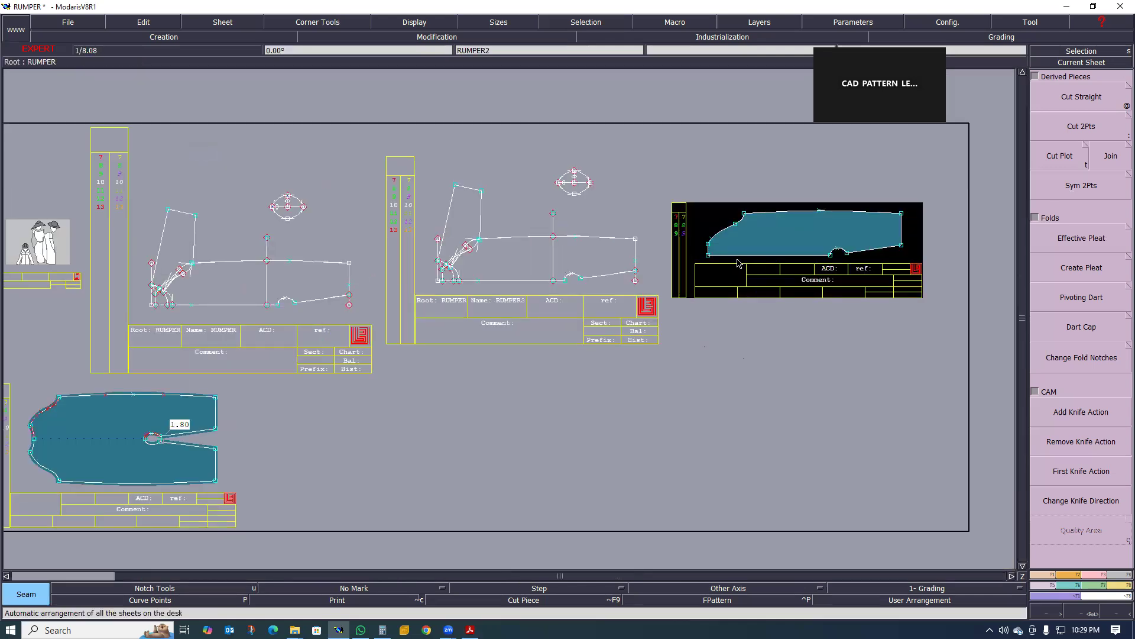
scroll(737, 263, "up", 1)
scroll(672, 263, "down", 1)
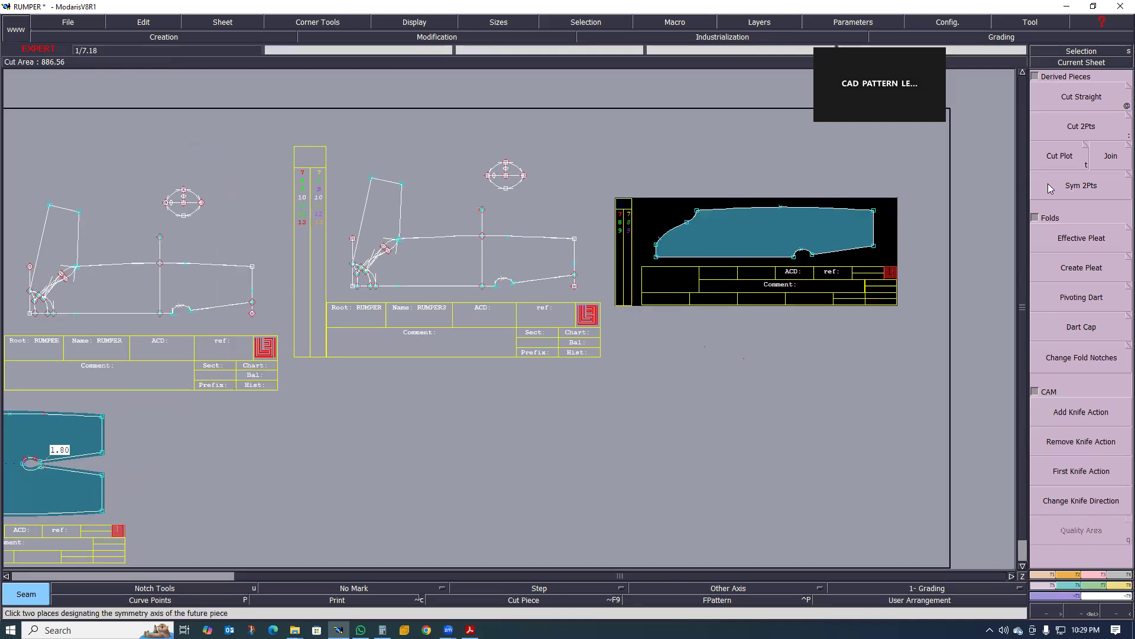
left_click(1075, 193)
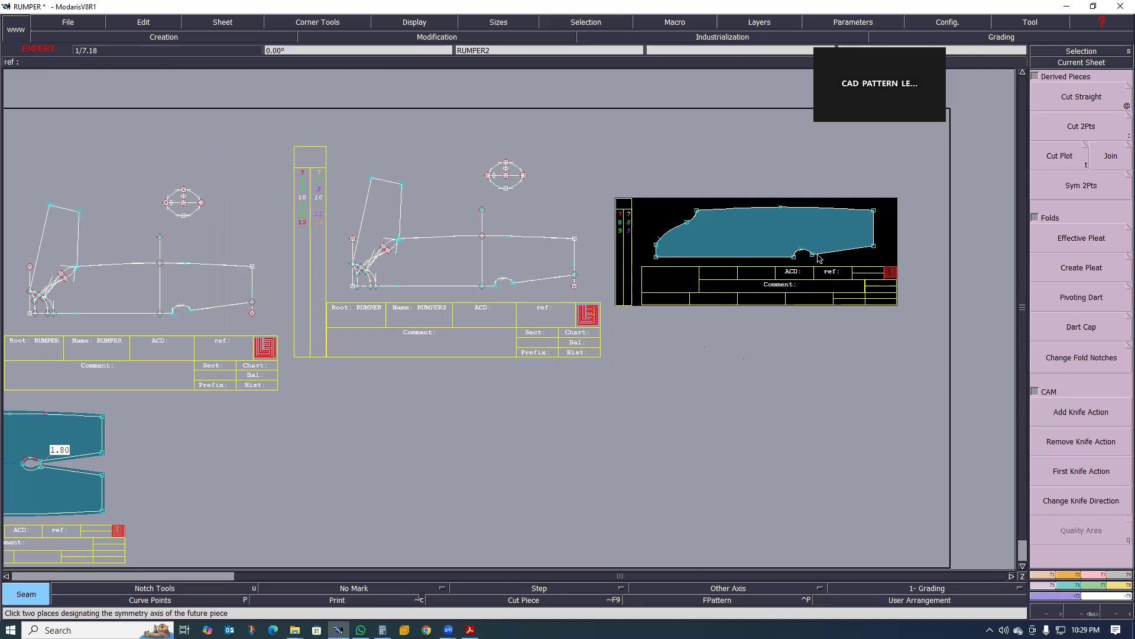
left_click(1090, 193)
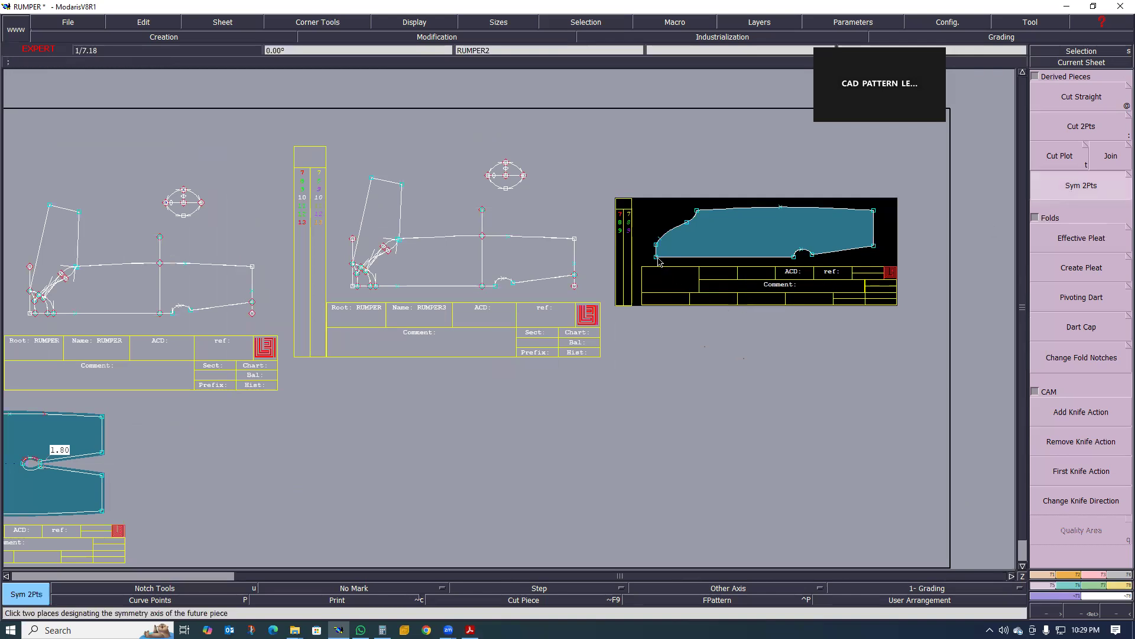
left_click(795, 257)
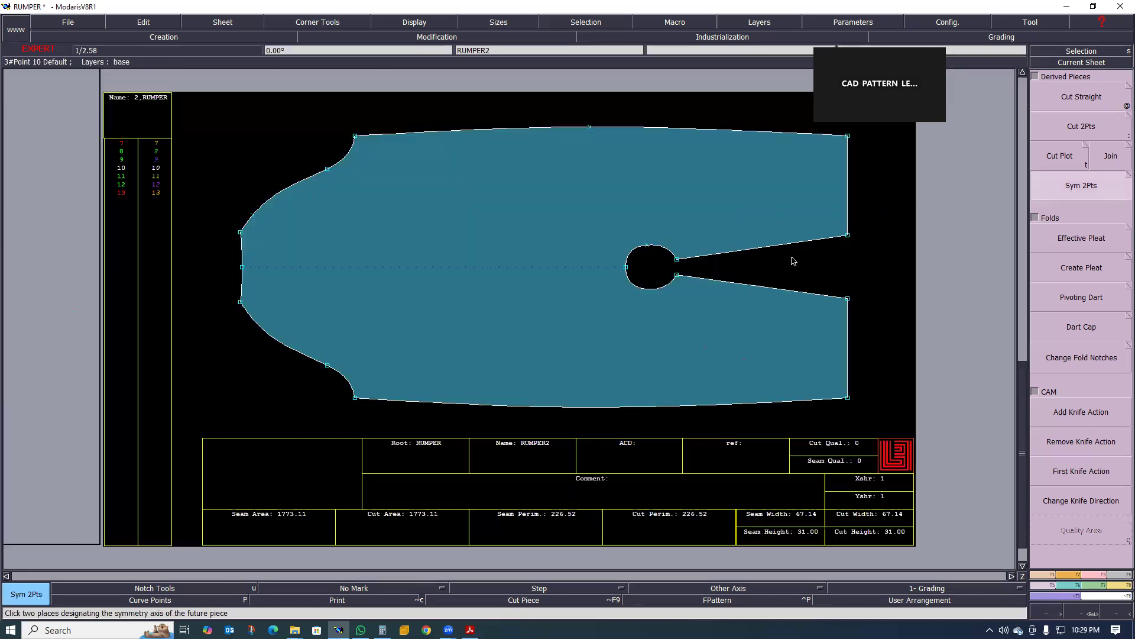
scroll(658, 304, "down", 3)
scroll(633, 307, "up", 5)
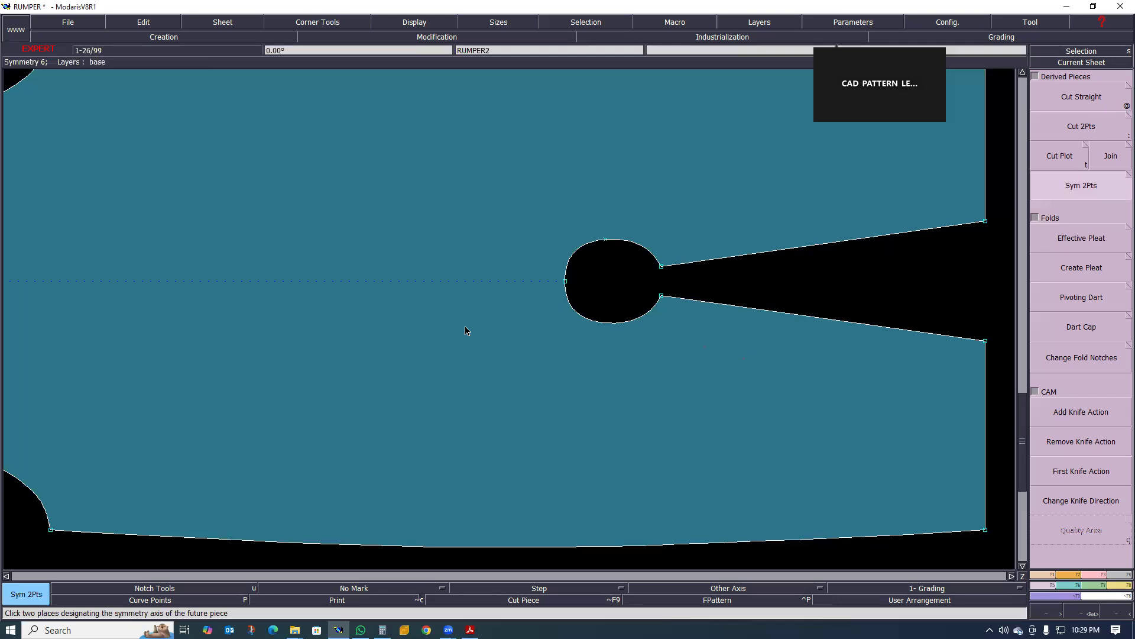
- Add a 0.8 cm seam allowance at both ends of the mirrored piece's crotch opening curve and inseam lines
scroll(514, 328, "down", 4)
left_click_drag(496, 265, 654, 373)
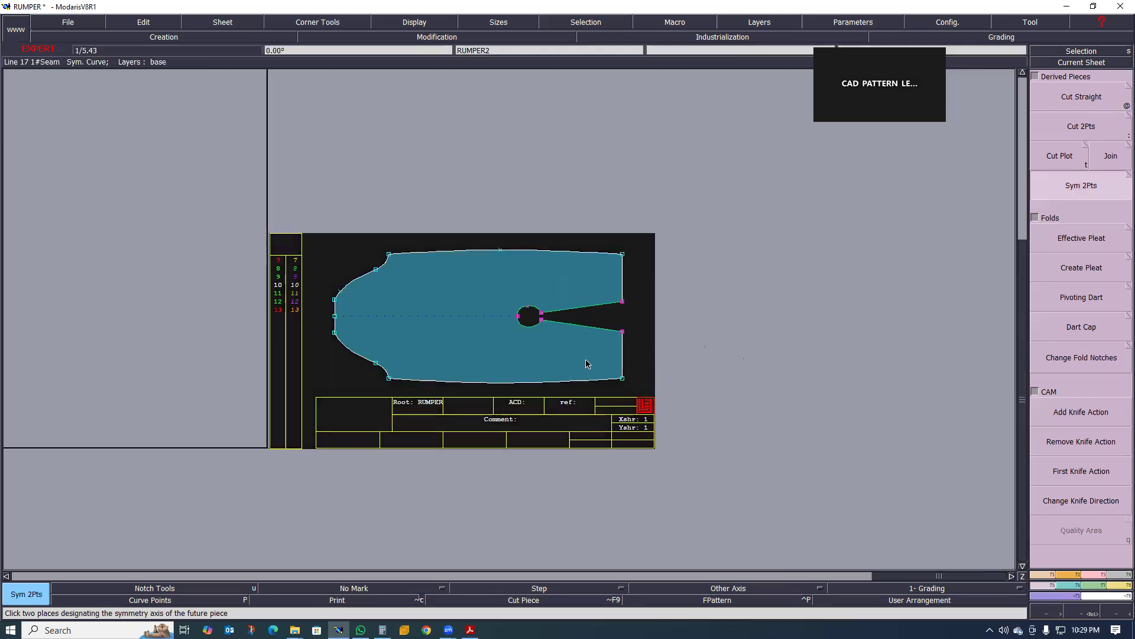
key("l")
left_click(552, 311)
key("Tab")
type(".8")
key("Tab")
type(".8")
key("Return")
scroll(519, 330, "up", 1)
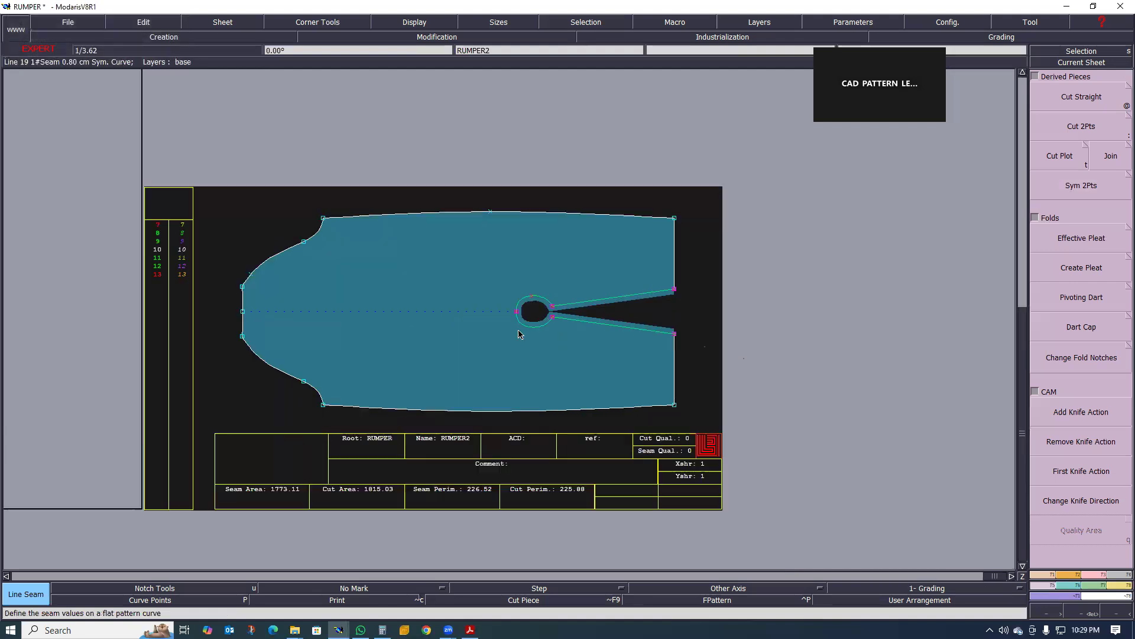
- Rearrange the sheets and marry the older RUMPER piece onto the mirrored RUMPER2 piece at the lower hem corner
scroll(632, 329, "down", 2)
scroll(281, 319, "down", 1)
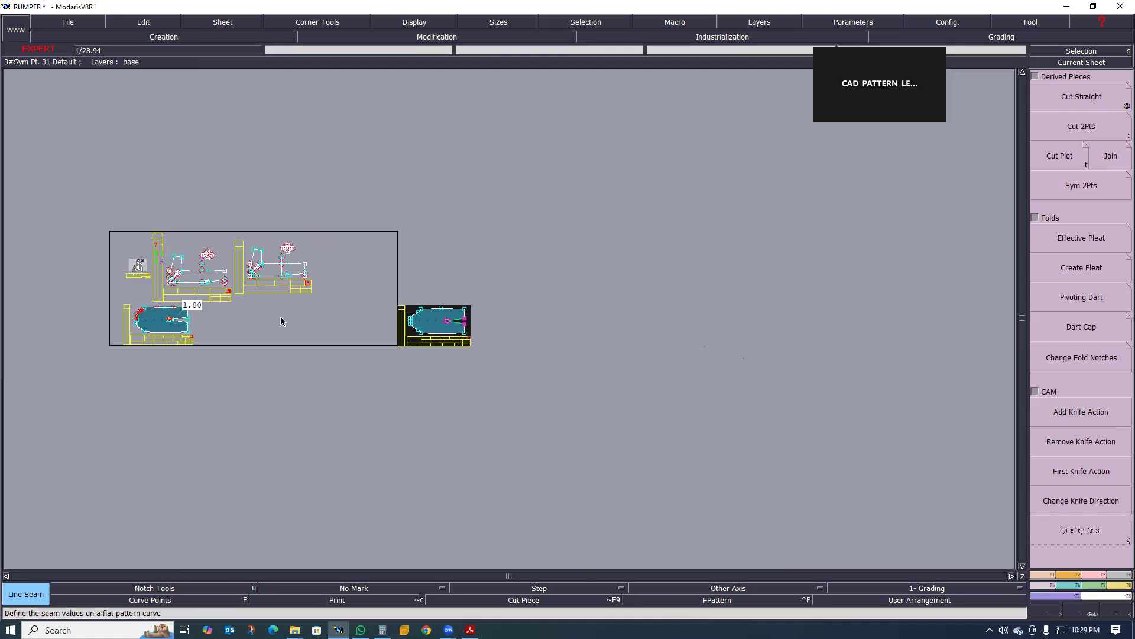
scroll(165, 310, "up", 3)
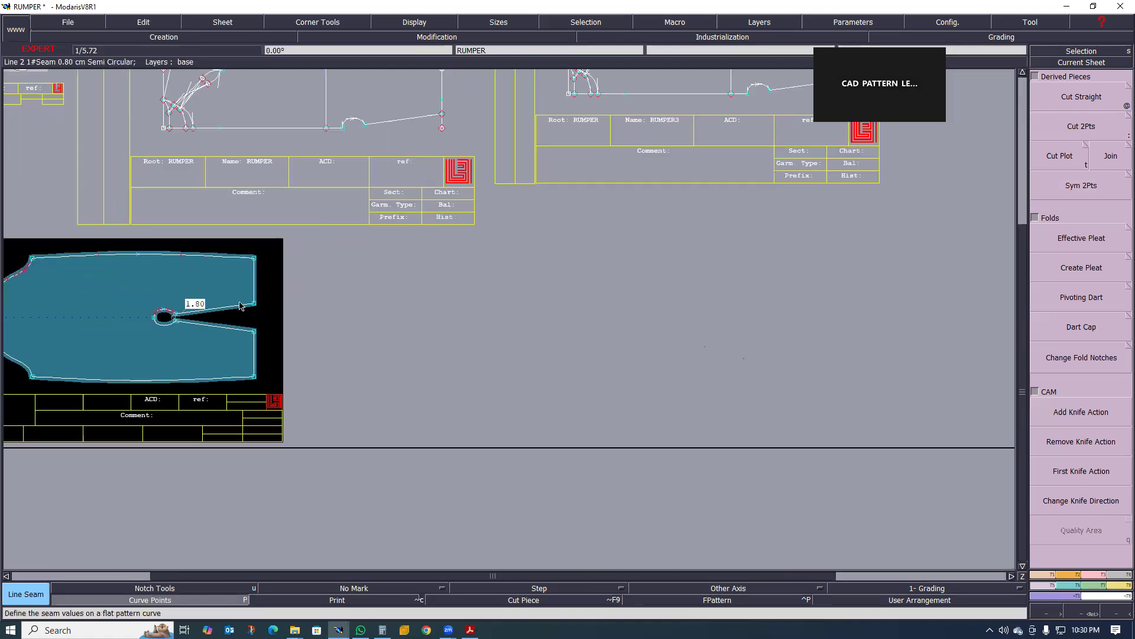
scroll(272, 320, "down", 1)
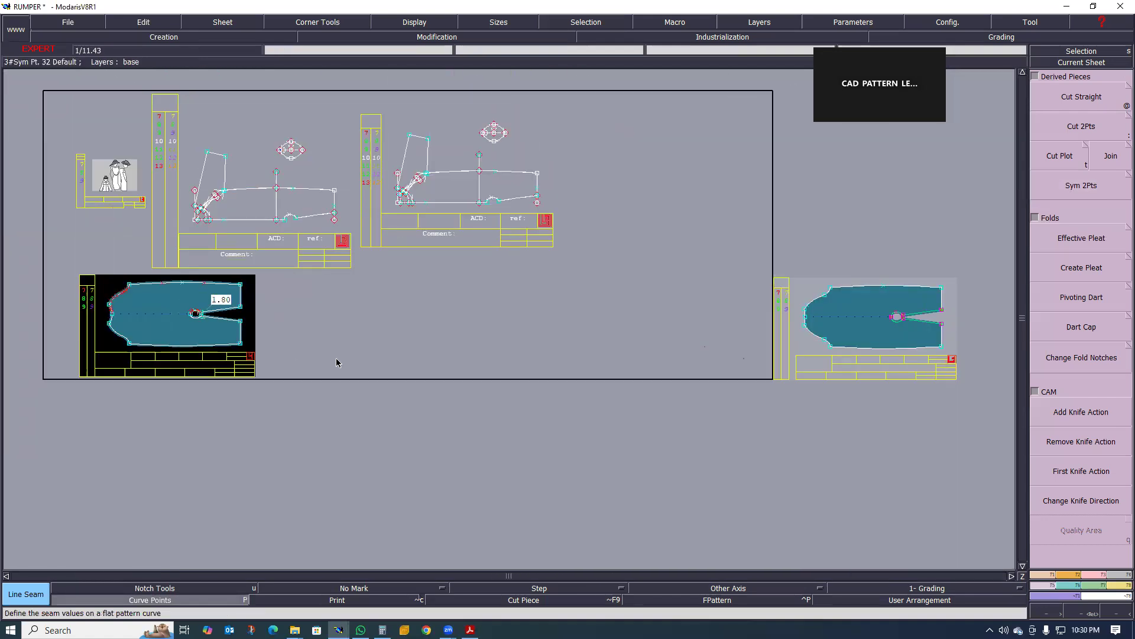
key("j")
key("m")
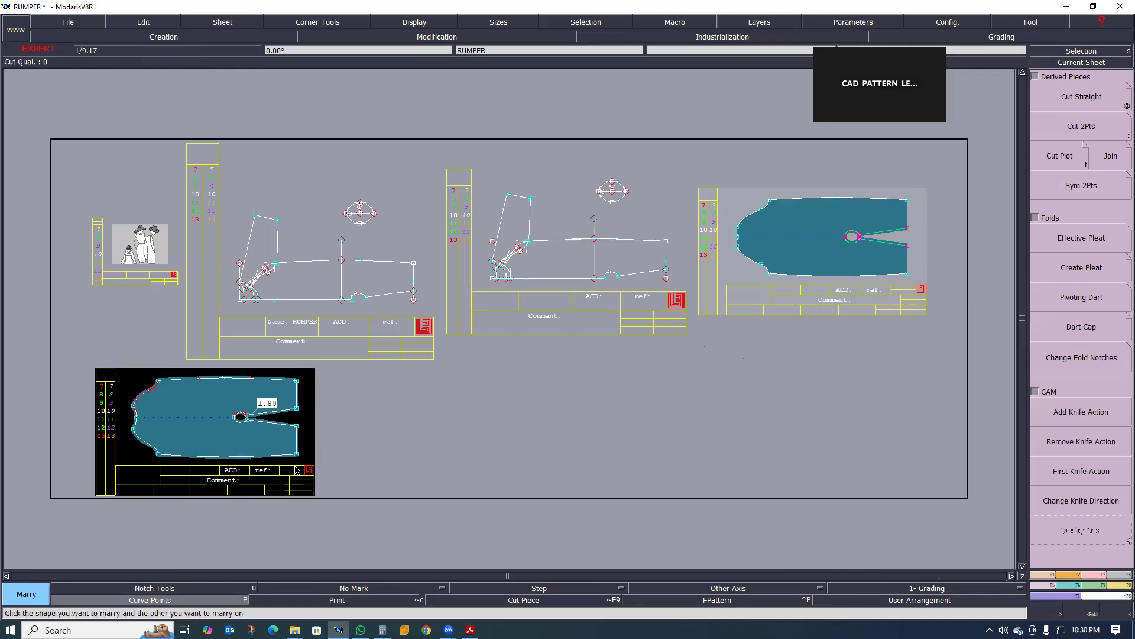
left_click(297, 455)
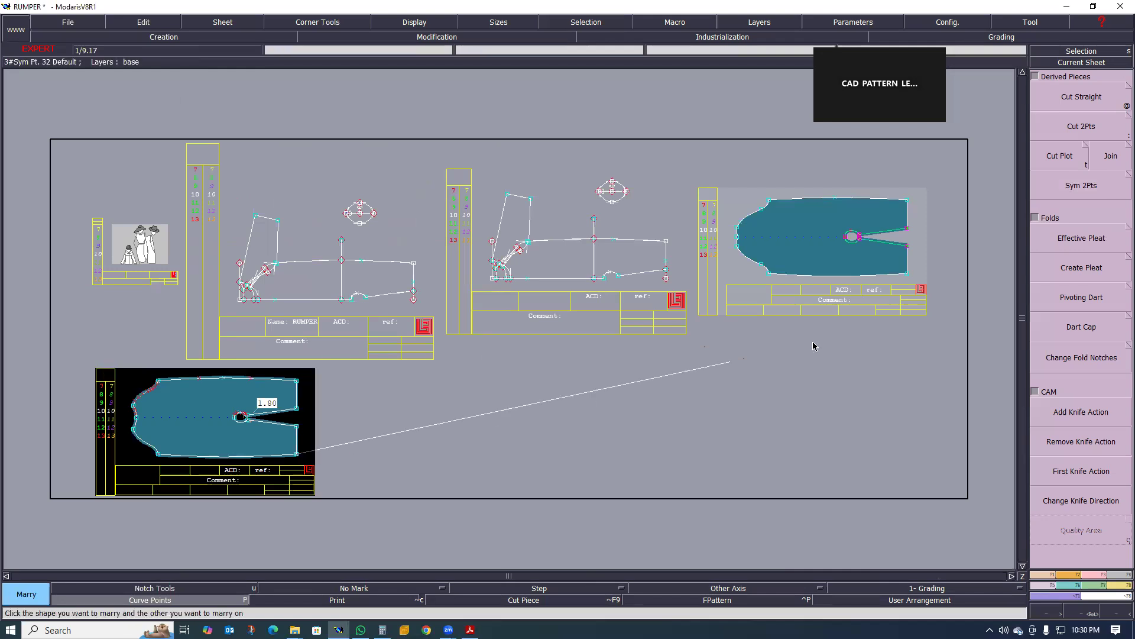
left_click(907, 273)
scroll(933, 219, "up", 6)
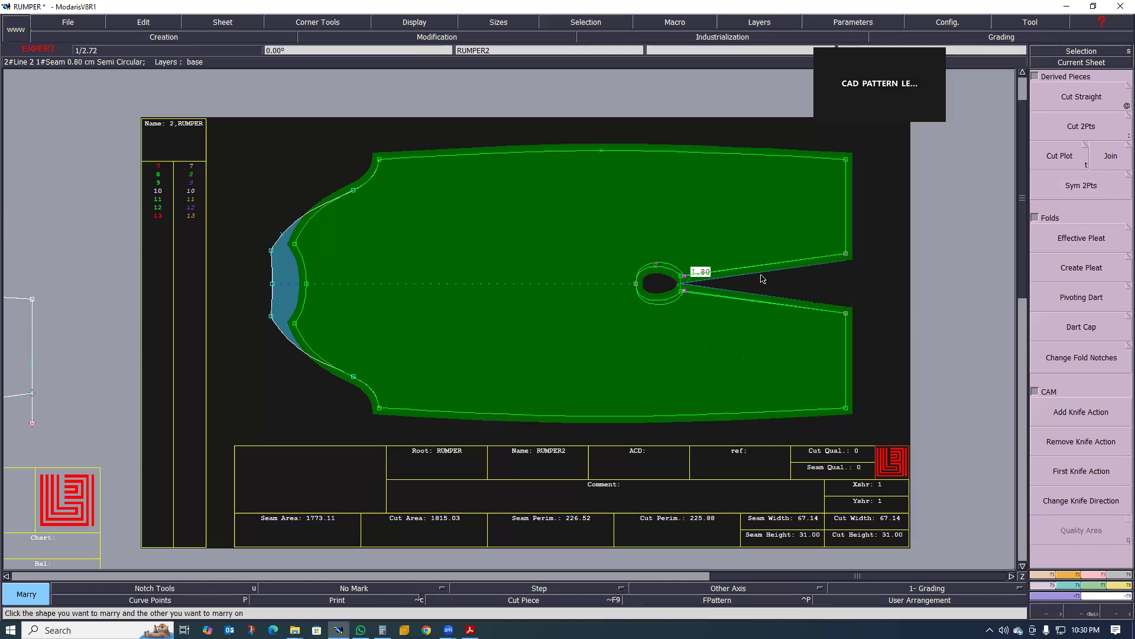
scroll(587, 305, "up", 2)
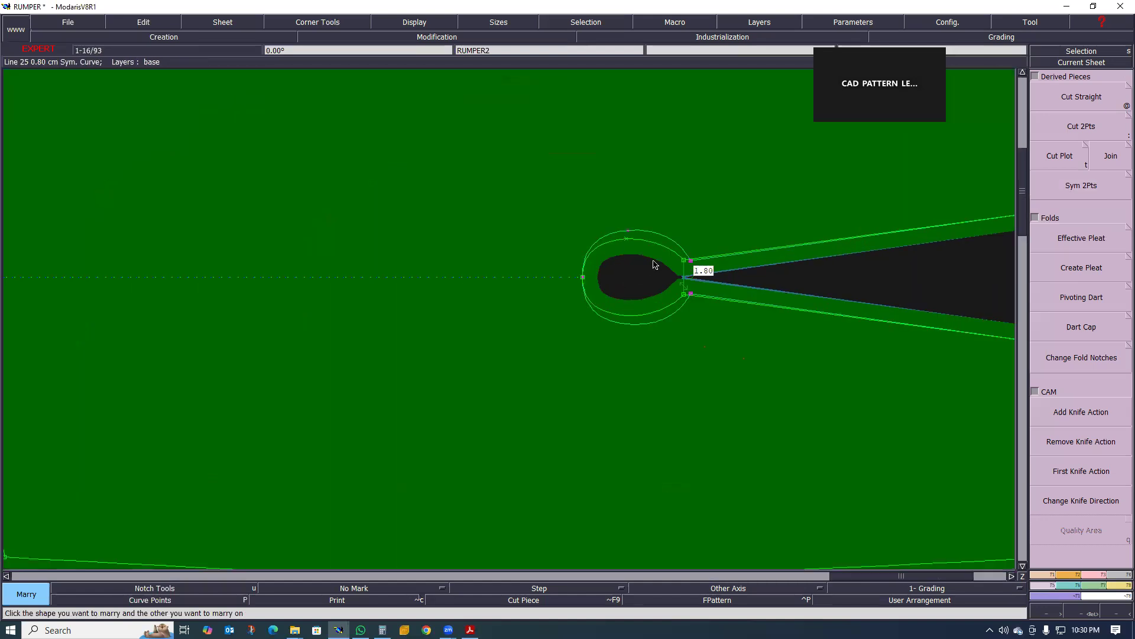
scroll(600, 247, "down", 1)
scroll(598, 249, "down", 5)
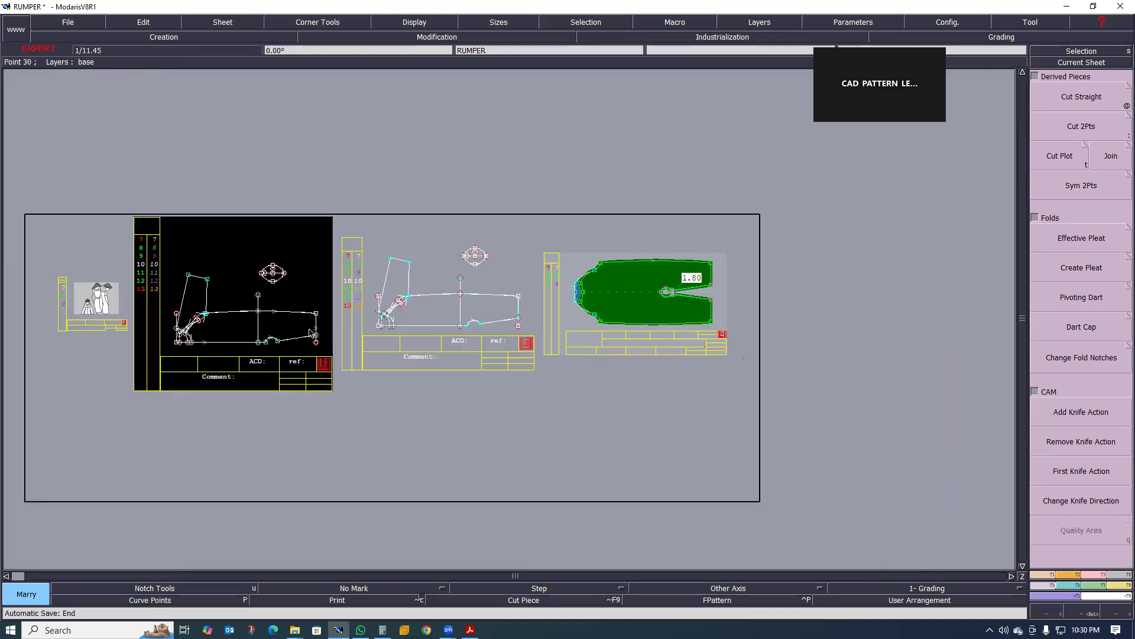
- Reshape the married piece's crotch opening by moving its upper curve point out onto the new piece's outline
scroll(309, 333, "up", 1)
scroll(267, 339, "down", 2)
scroll(542, 320, "up", 2)
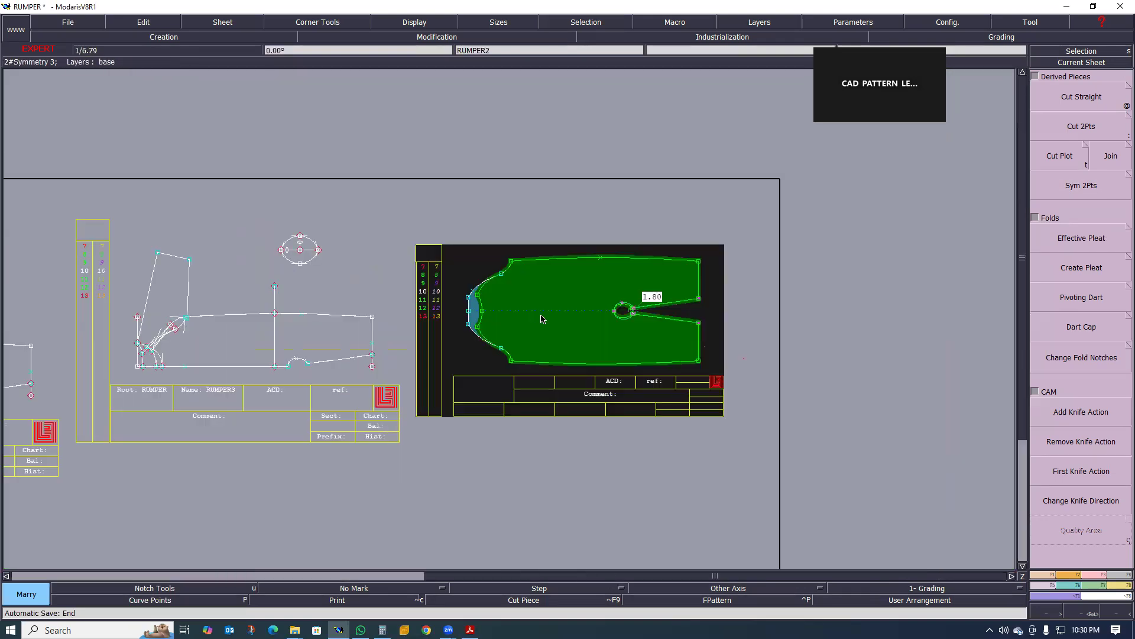
scroll(583, 310, "up", 3)
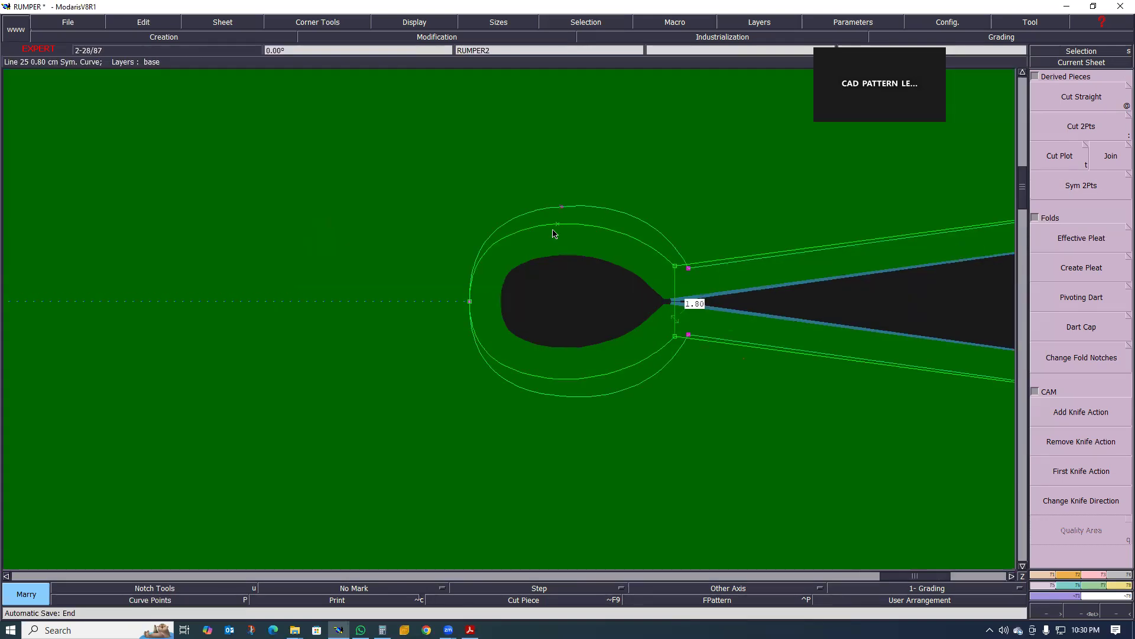
key("r")
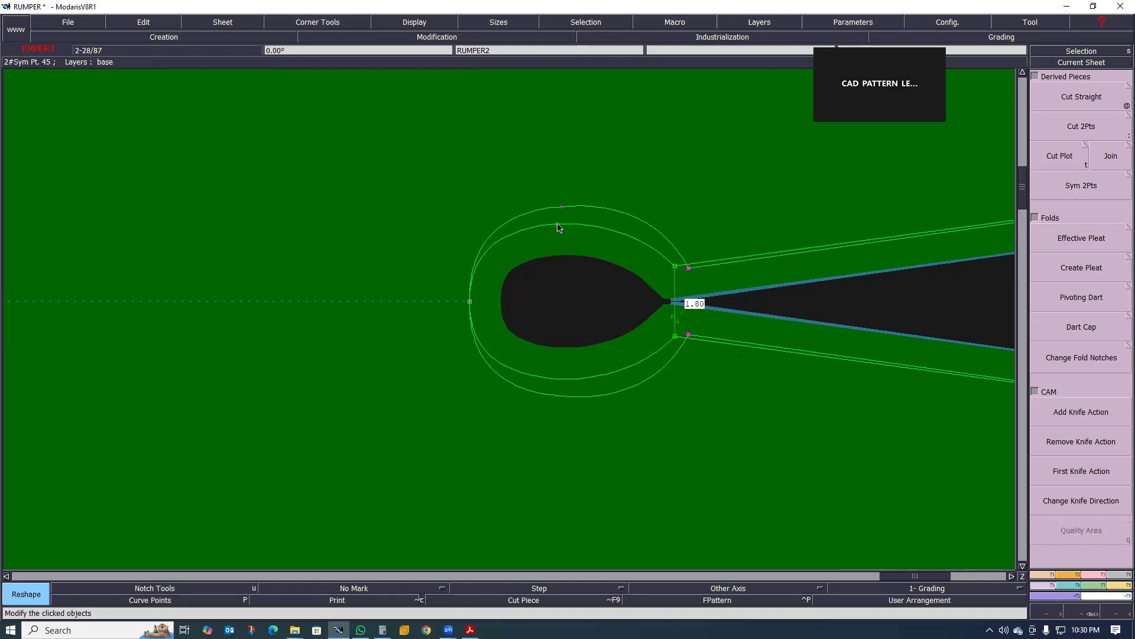
left_click(567, 210)
left_click(564, 210)
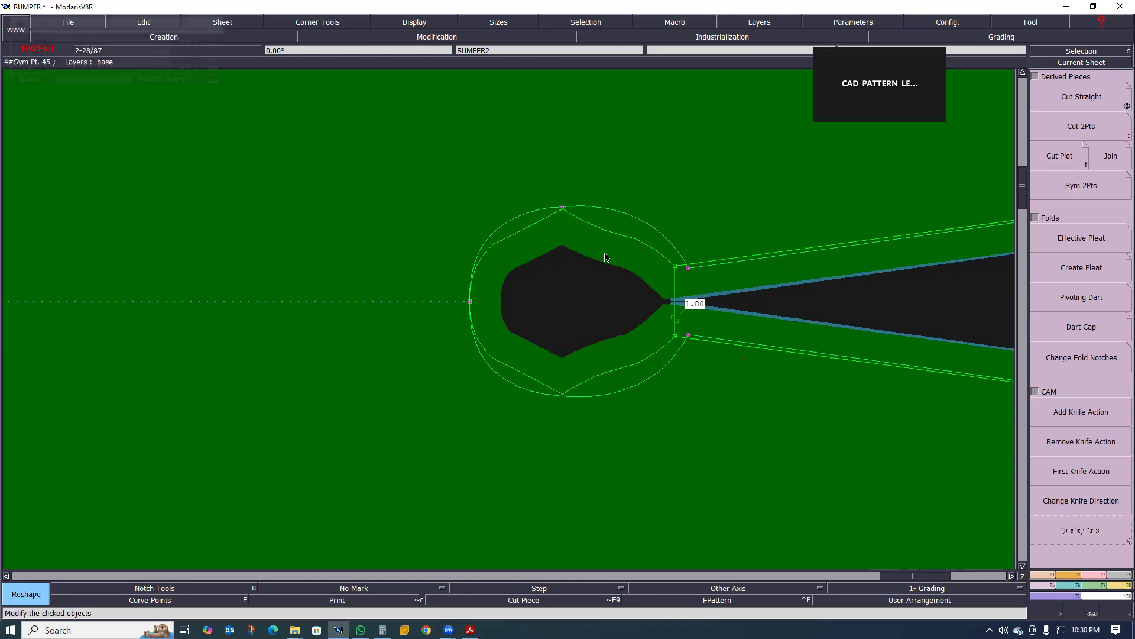
- Reshape the married piece's crotch opening by moving its upper inseam-side curve points and inseam corner onto the new piece's outline
left_click(157, 599)
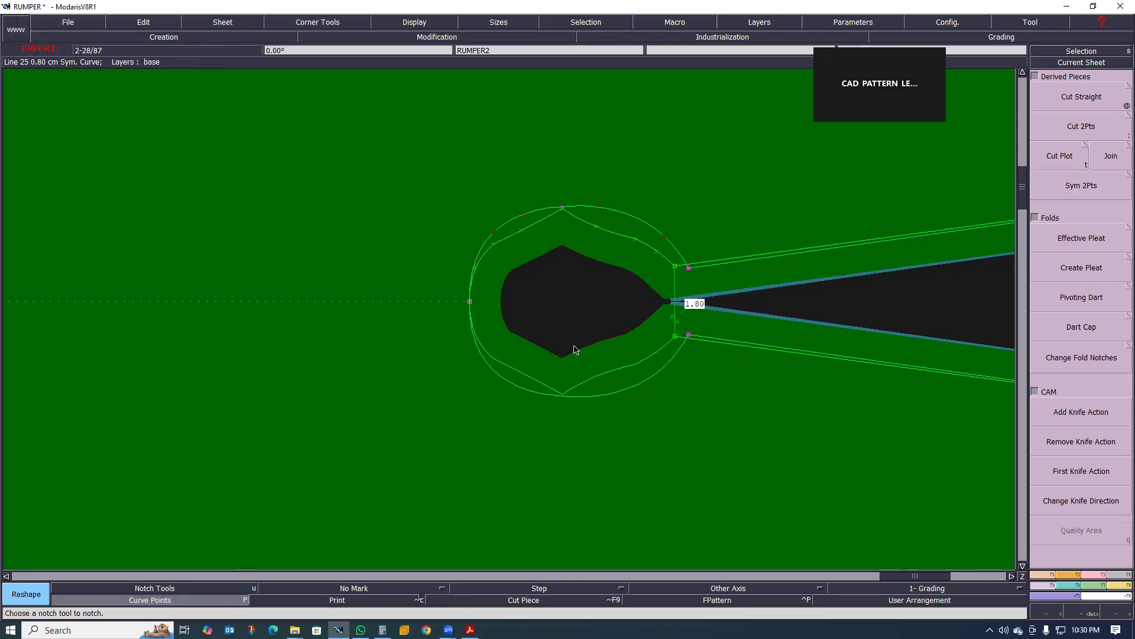
left_click(596, 232)
left_click(600, 220)
left_click(635, 240)
left_click(634, 217)
left_click(657, 251)
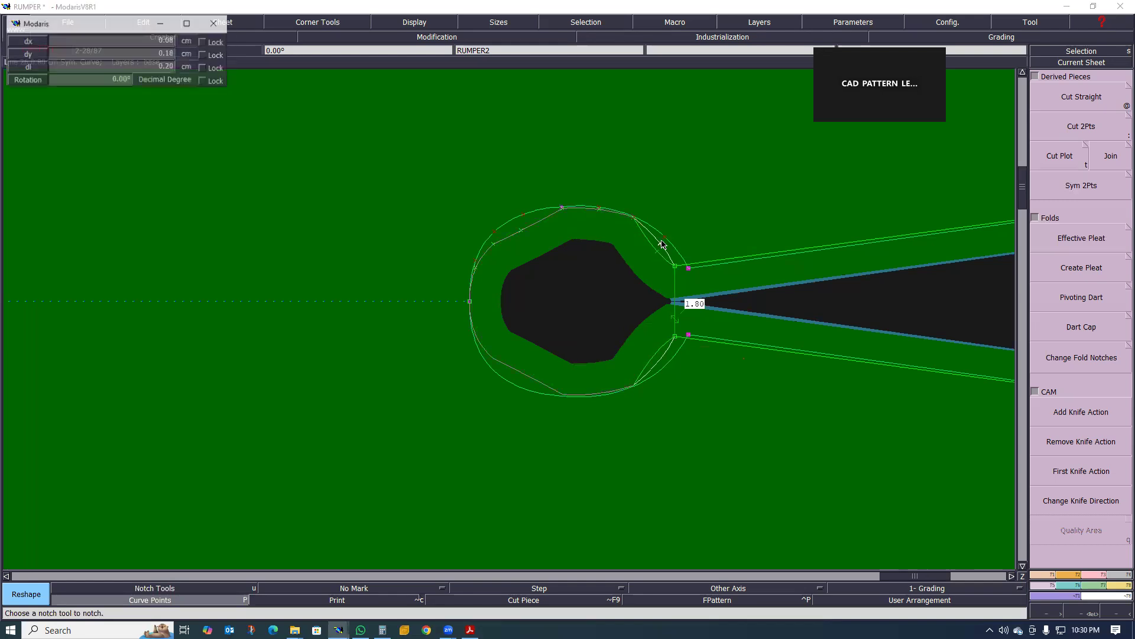
left_click(665, 237)
left_click(677, 271)
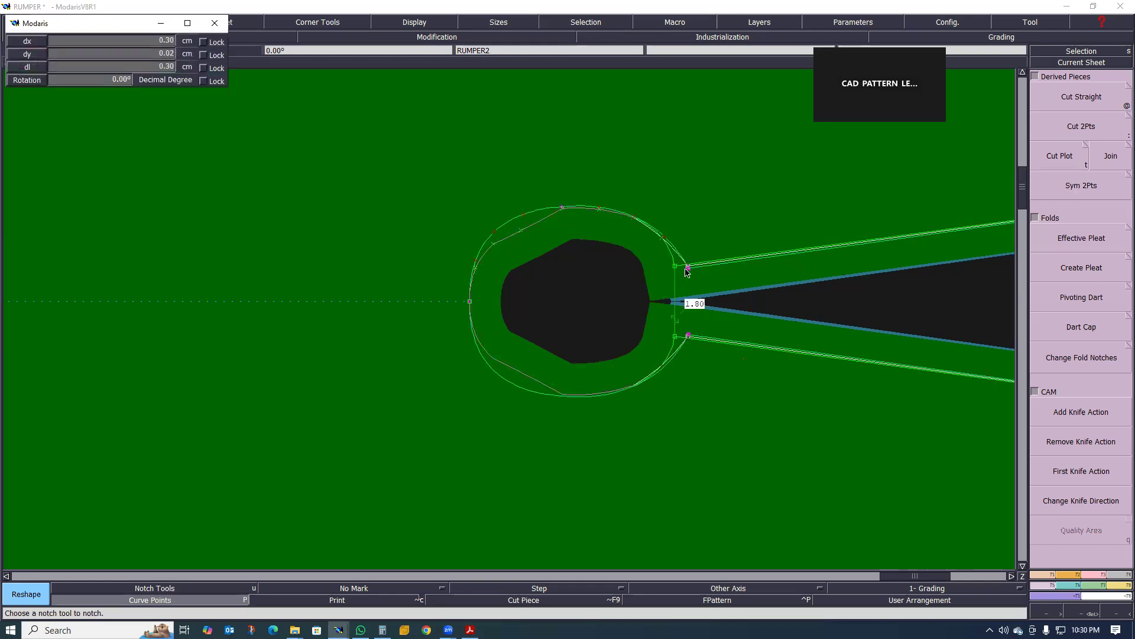
left_click(689, 267)
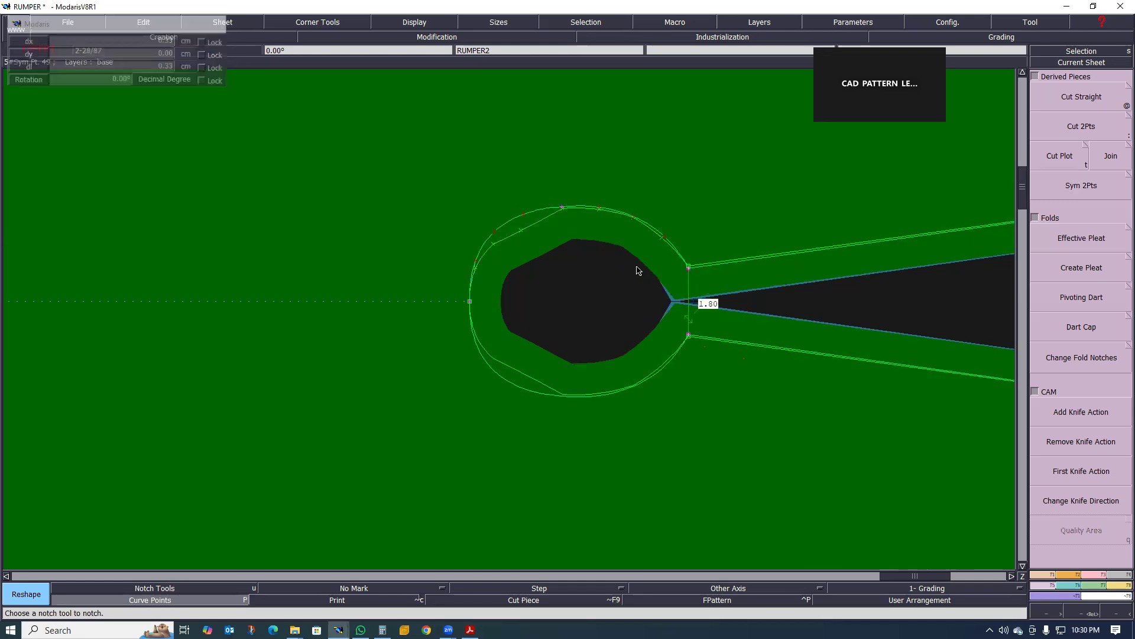
- Move the curve points between the opening's upper point and its centre-line end out onto the new piece's crotch outline
left_click(513, 224)
left_click(492, 239)
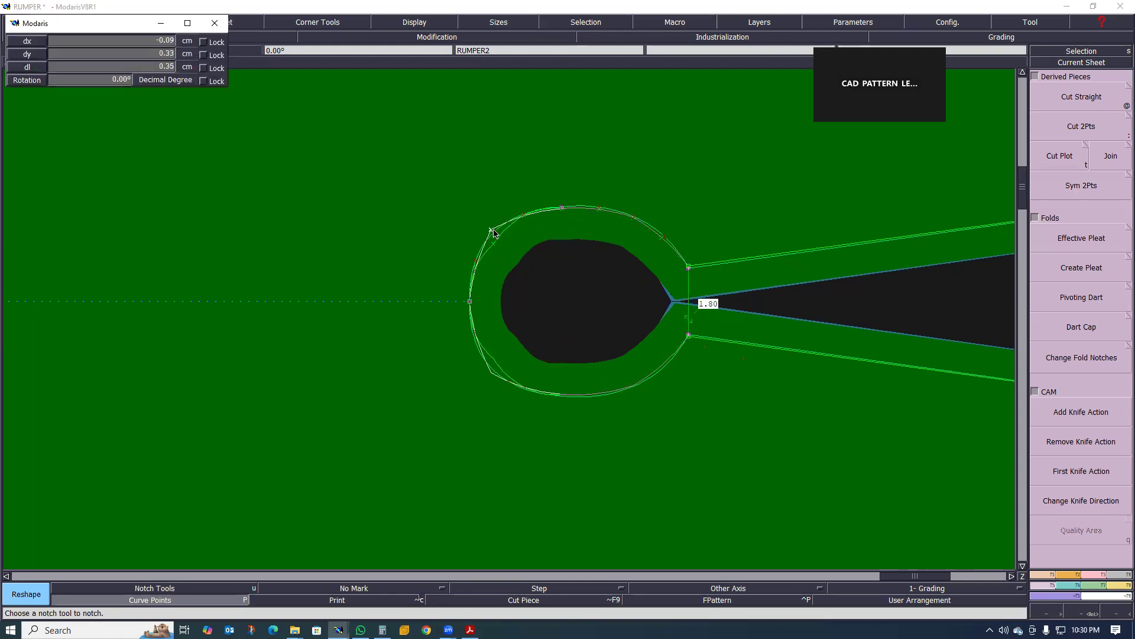
left_click(488, 239)
left_click(476, 263)
left_click(477, 259)
scroll(507, 360, "down", 3)
scroll(596, 339, "up", 4)
scroll(638, 233, "down", 5)
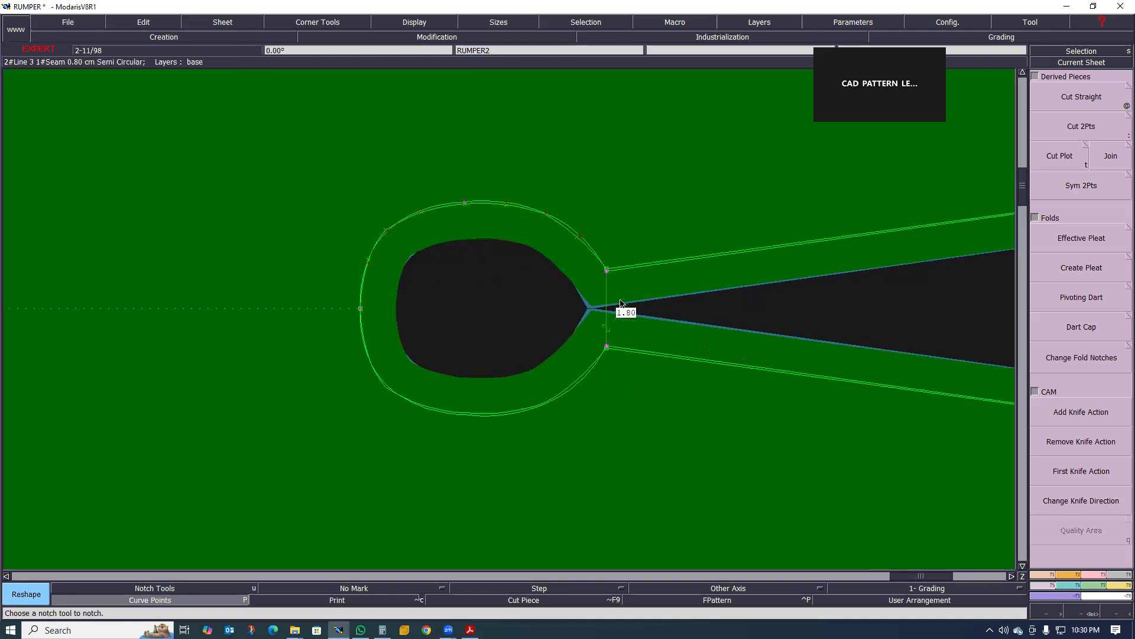
scroll(357, 299, "up", 3)
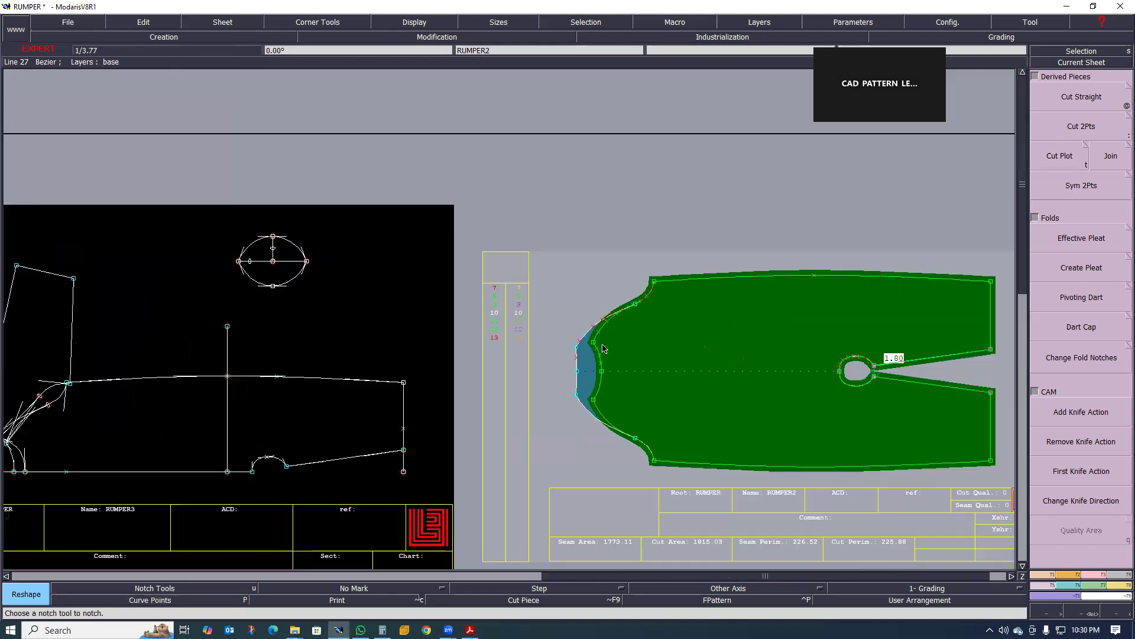
- Divorce the older RUMPER piece from the RUMPER2 sheet
scroll(515, 350, "down", 2)
scroll(589, 315, "up", 5)
scroll(447, 325, "down", 4)
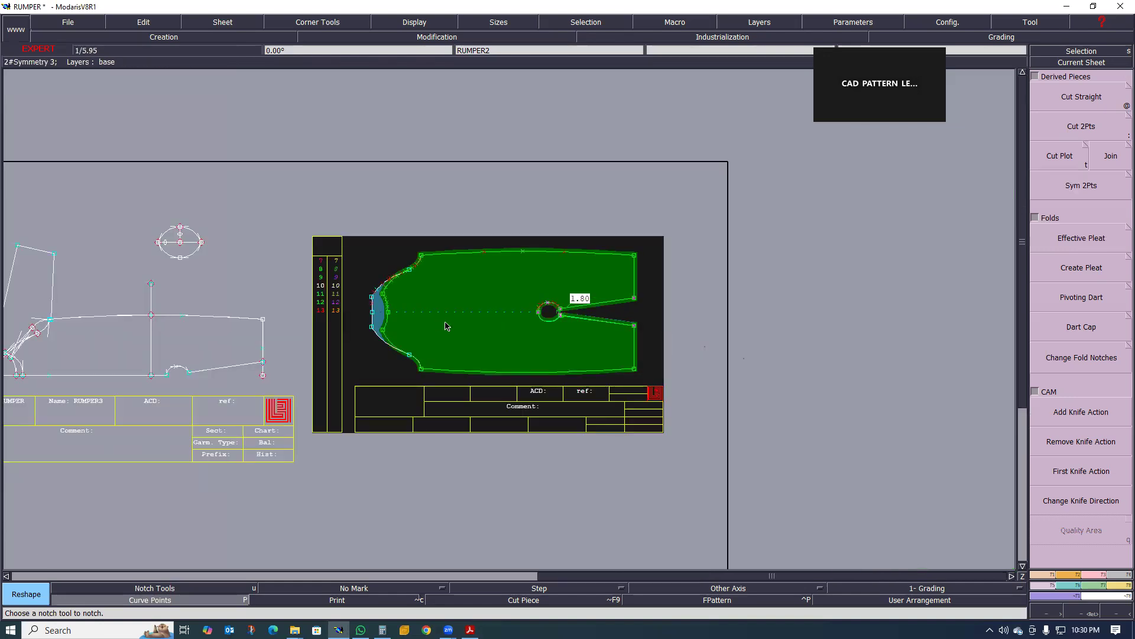
scroll(381, 304, "up", 1)
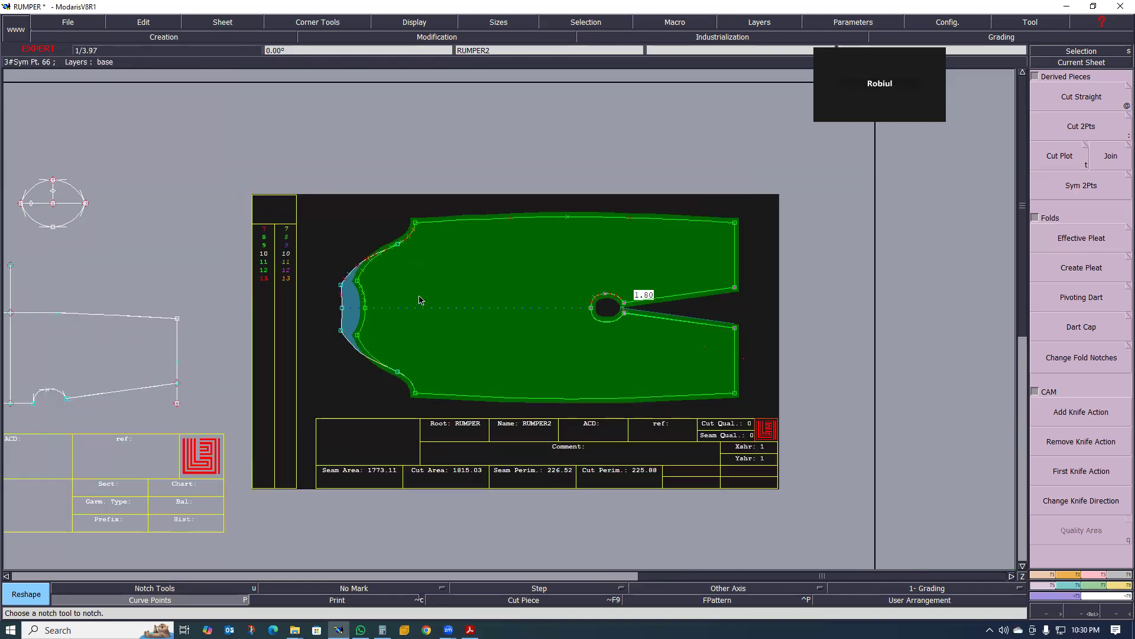
key("d")
left_click(448, 304)
scroll(347, 387, "down", 1)
scroll(355, 340, "up", 2)
scroll(414, 281, "down", 2)
scroll(225, 306, "up", 1)
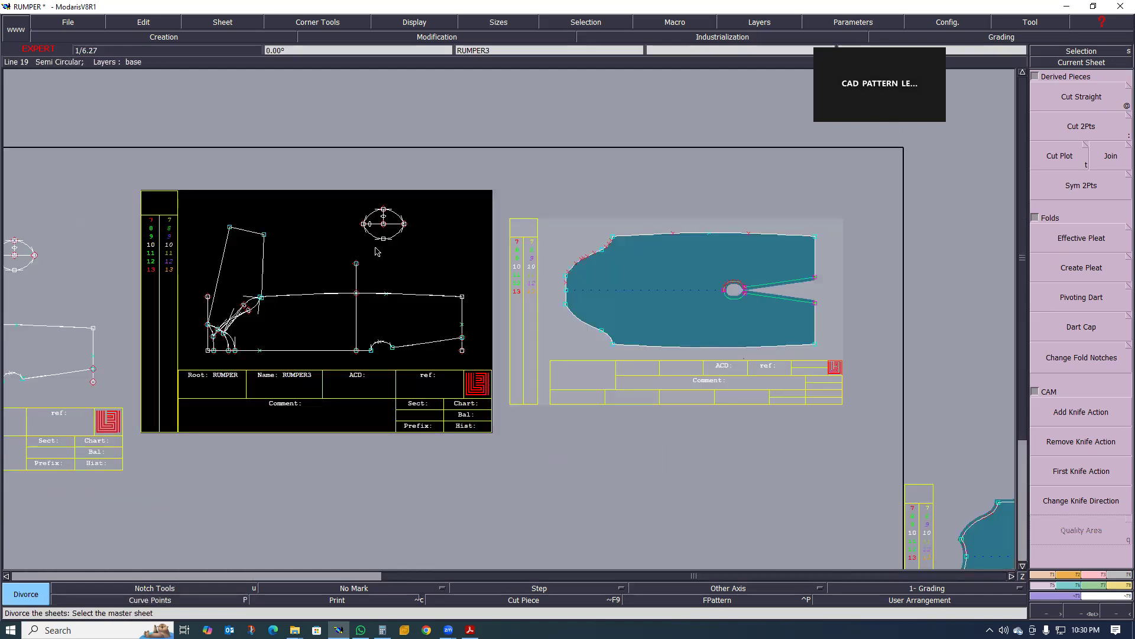
scroll(378, 251, "up", 1)
key("Escape")
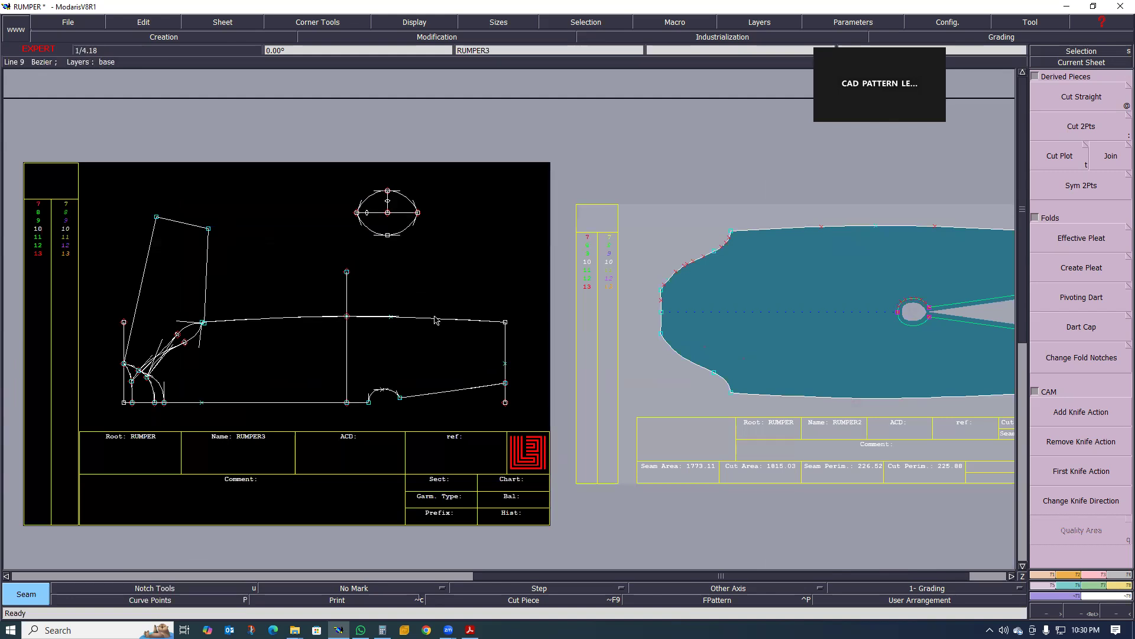
- Rearrange all the sheets and add a 0.7 cm seam allowance along the curves of the small oval gusset piece
key("j")
scroll(930, 243, "up", 1)
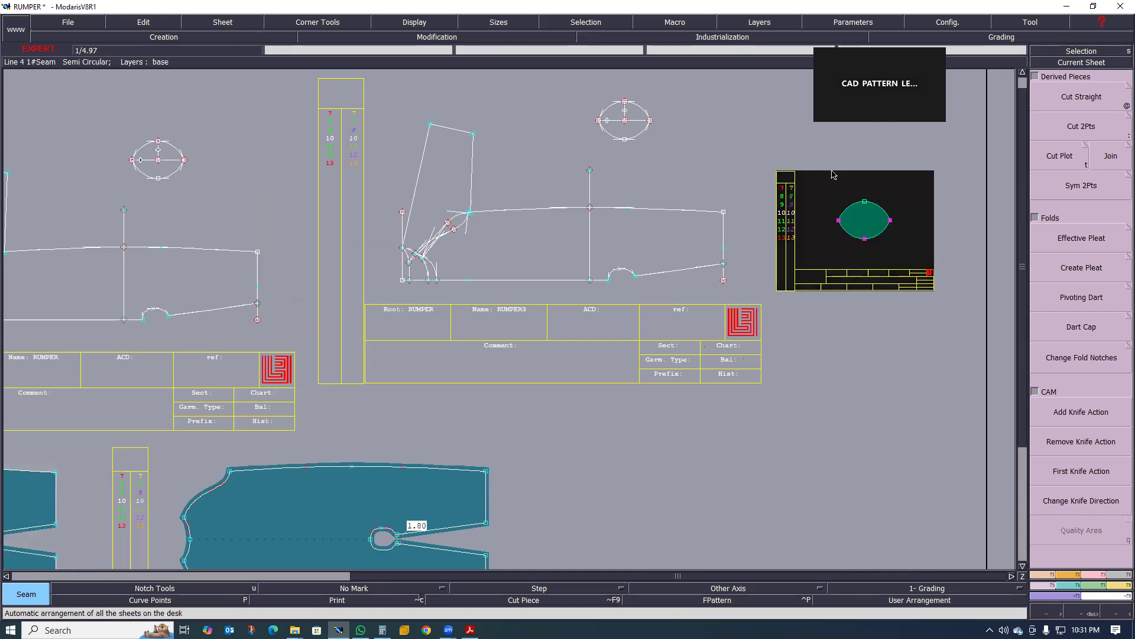
key("e")
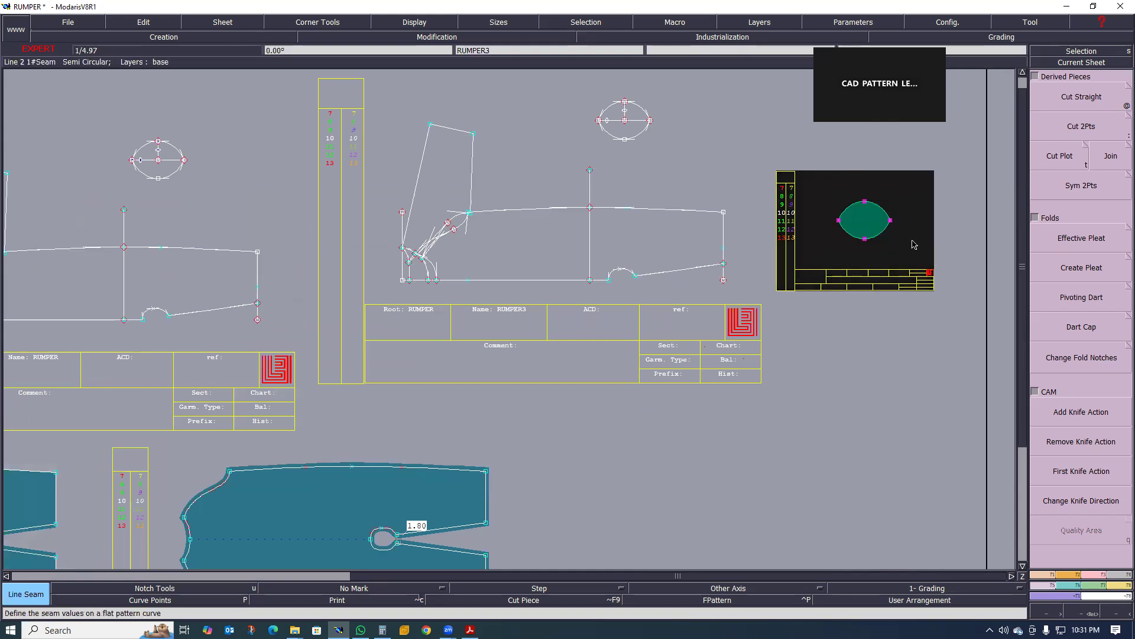
left_click(884, 207)
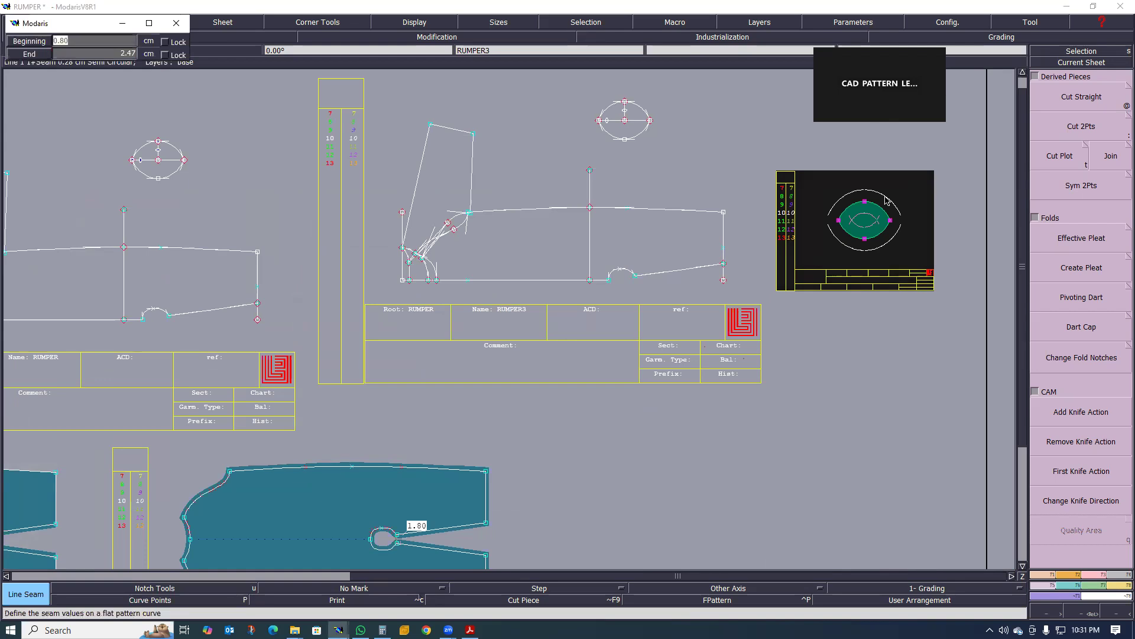
type(".7")
key("Return")
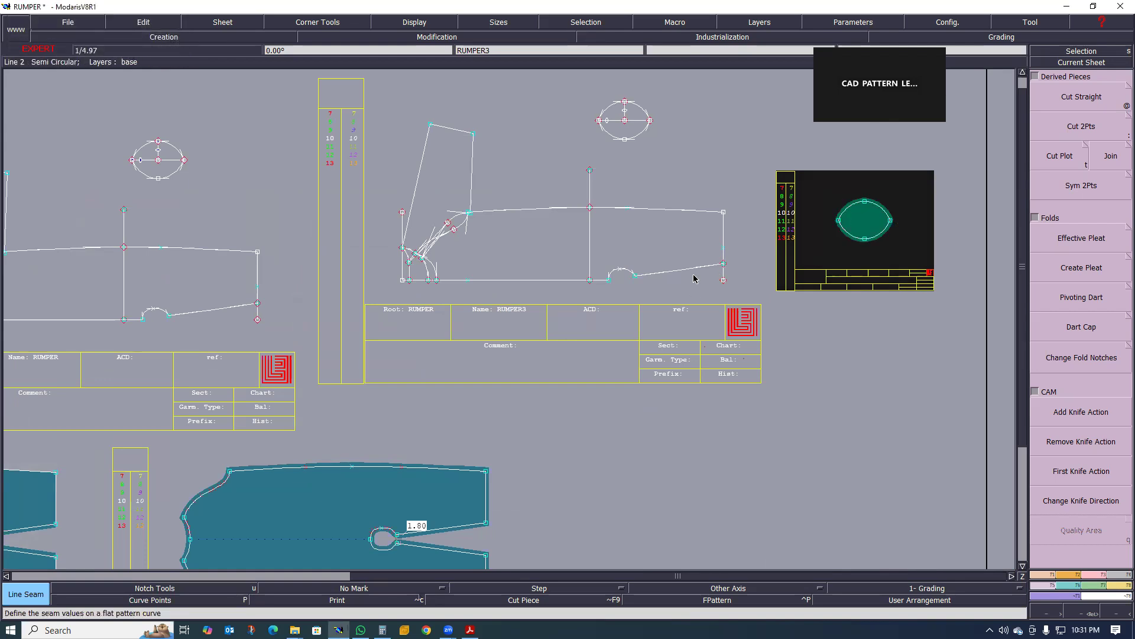
- Marry the oval gusset's lower point onto the RUMPER piece at the crotch opening's centre-line end
scroll(715, 296, "down", 3)
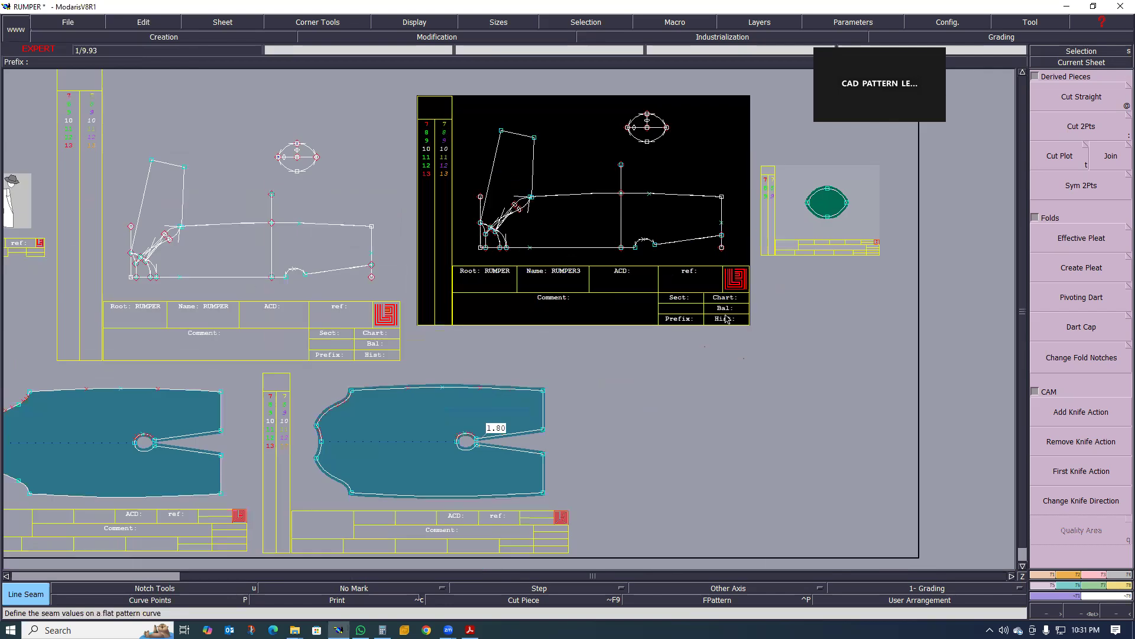
key("m")
left_click(826, 221)
scroll(455, 448, "up", 6)
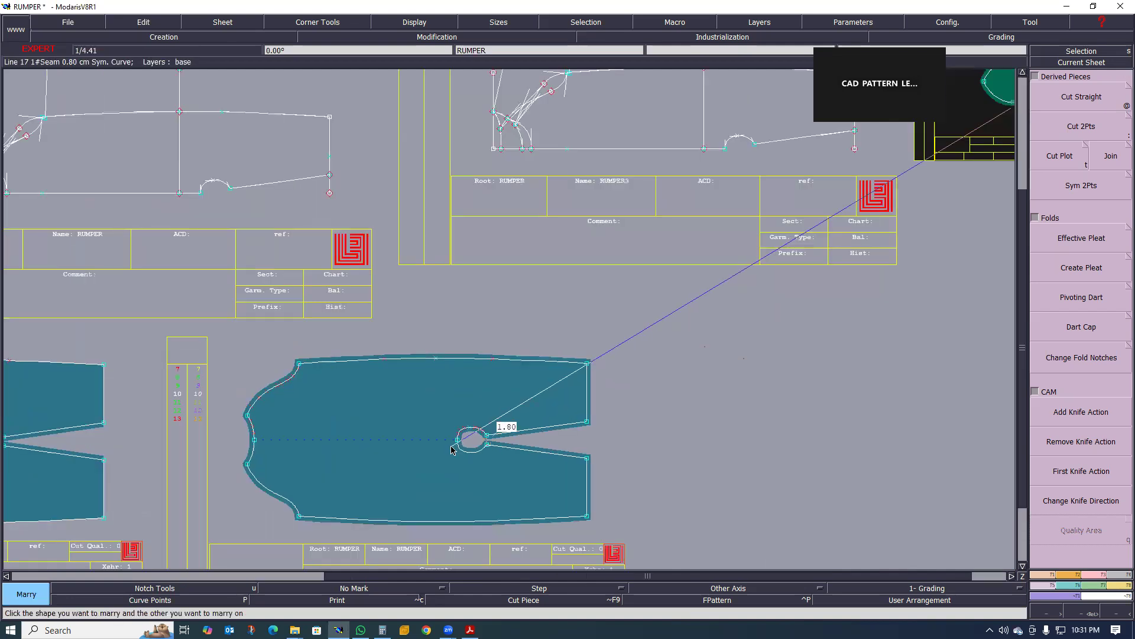
left_click(463, 440)
scroll(470, 427, "down", 2)
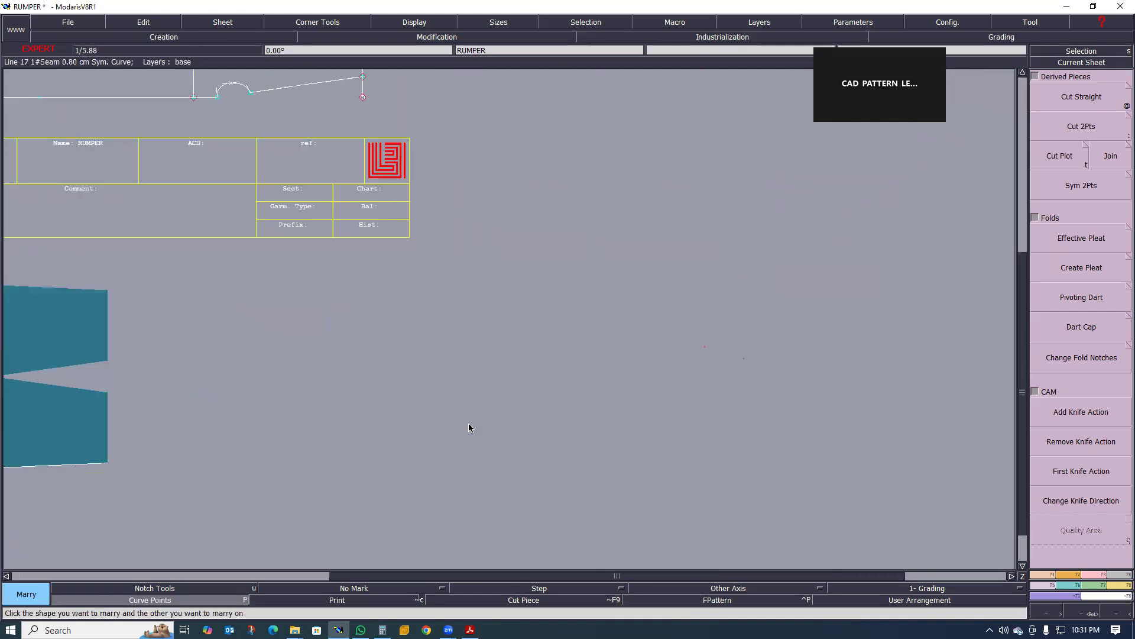
- Pivot the married gusset about 89° around the marriage point so its long axis stands across the piece's centre line
key("p")
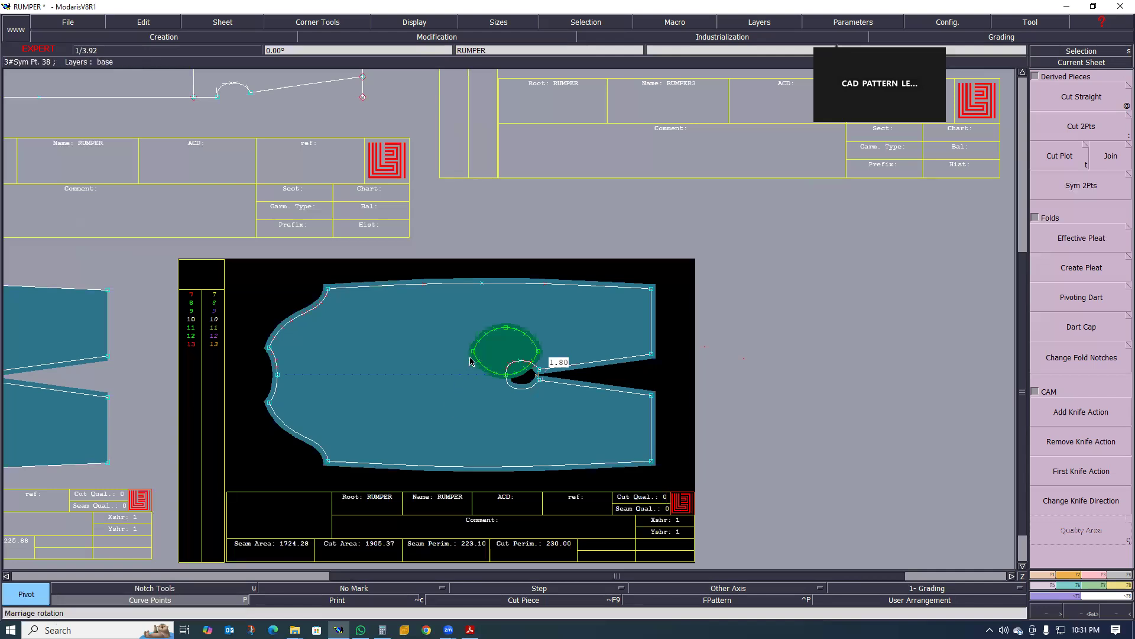
left_click(473, 353)
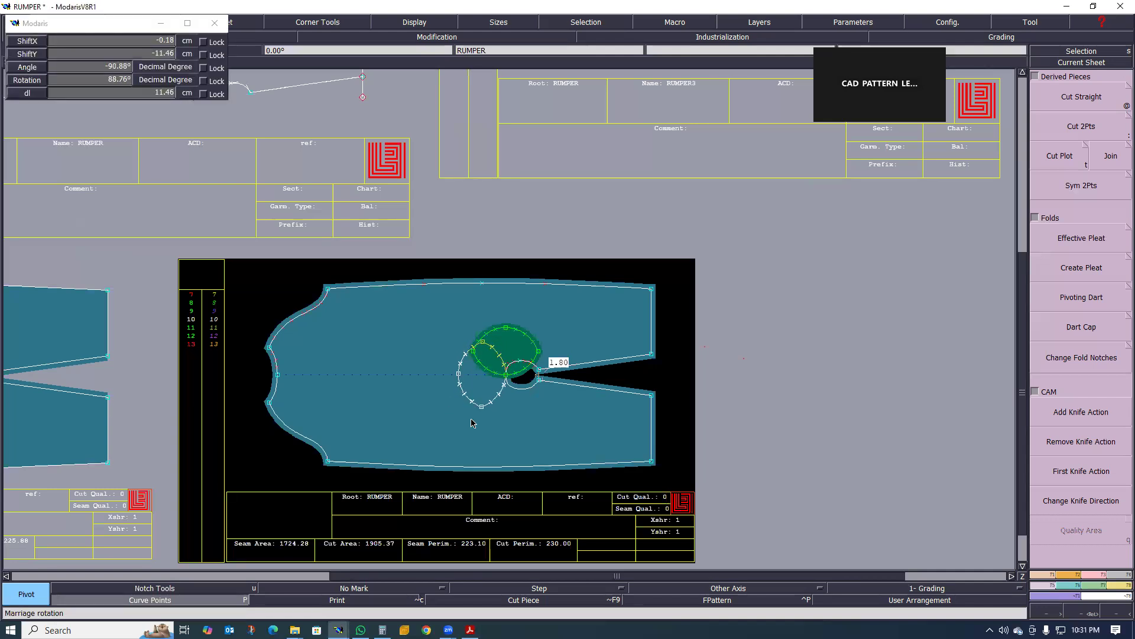
left_click(472, 419)
scroll(519, 405, "up", 3)
scroll(490, 381, "up", 2)
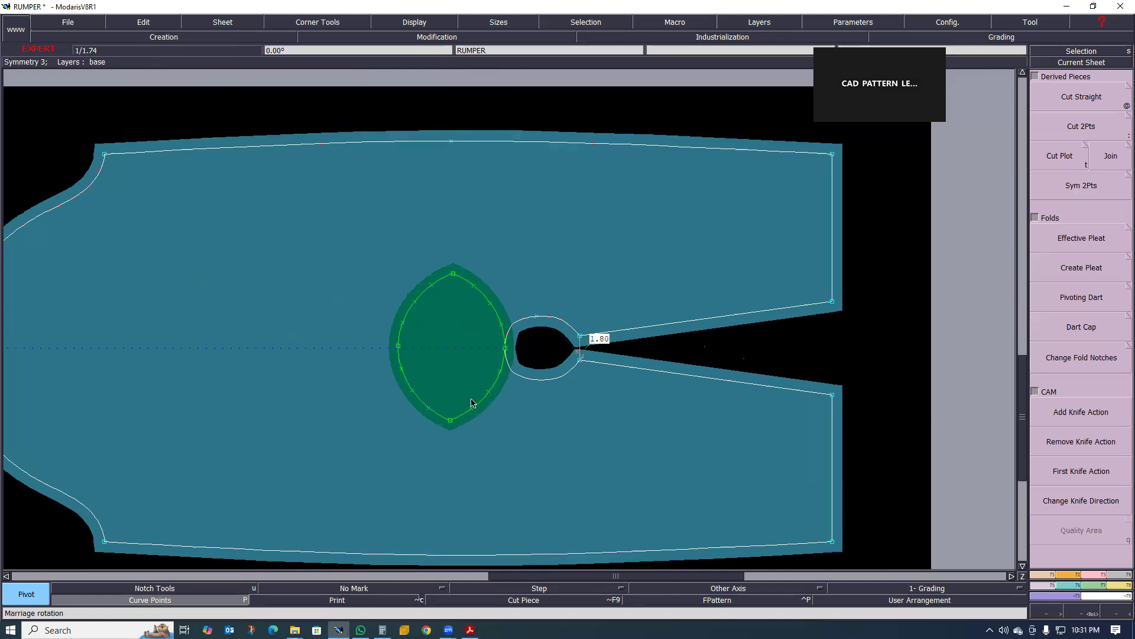
scroll(469, 401, "down", 3)
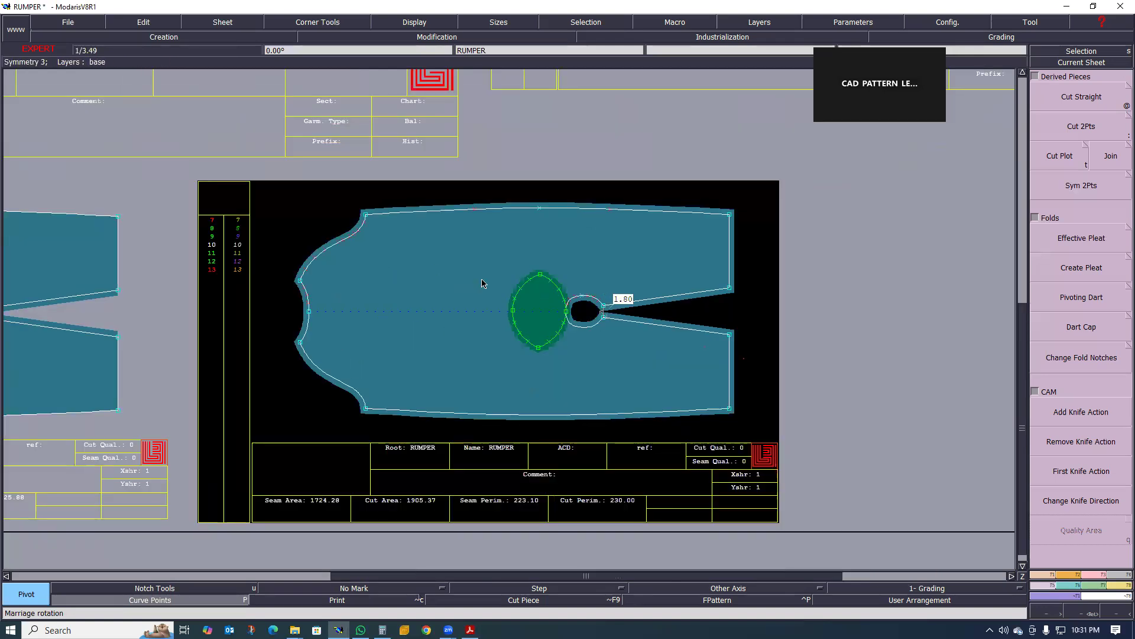
- Walk the gusset from the crotch opening's centre-line end along the opening curve to the lower inseam corner
scroll(439, 336, "up", 2)
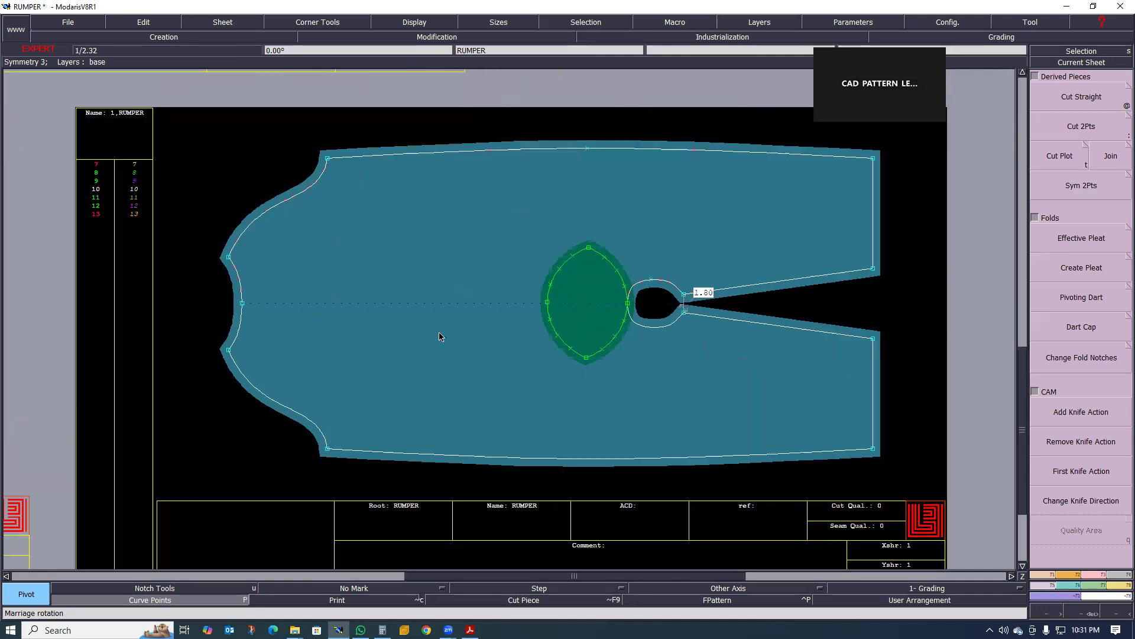
scroll(592, 230, "up", 2)
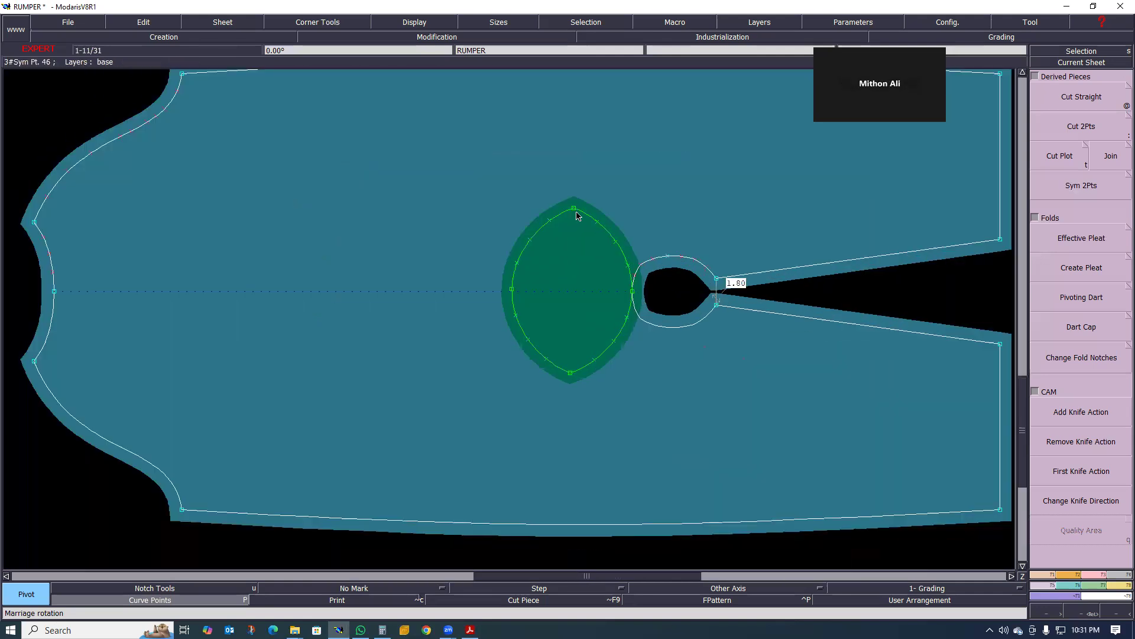
left_click(1112, 589)
left_click(1081, 435)
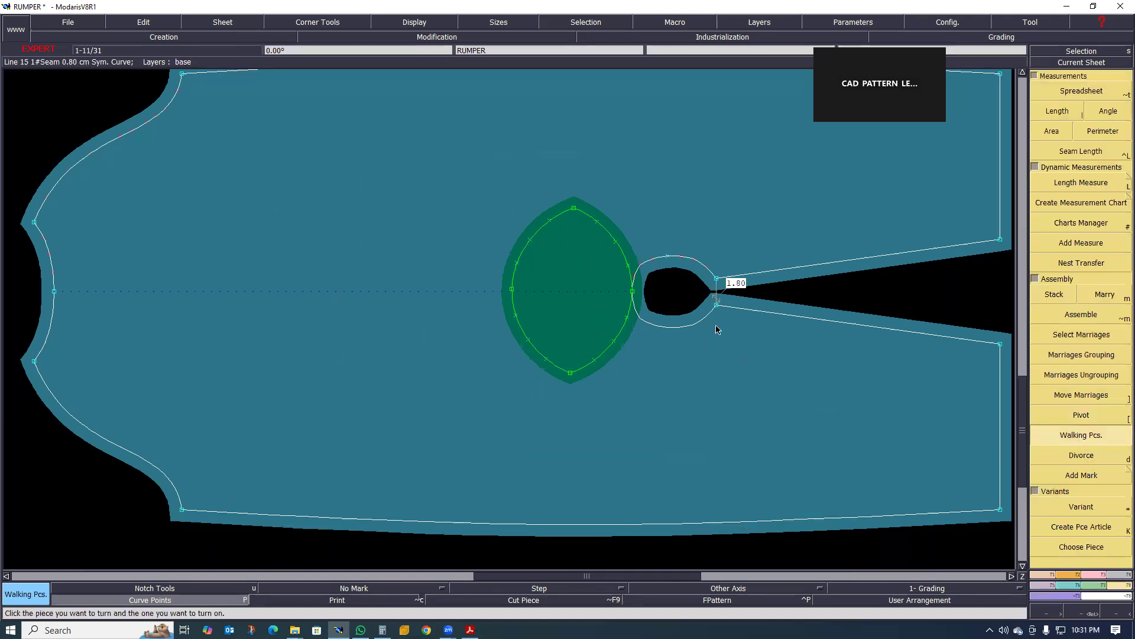
left_click(631, 294)
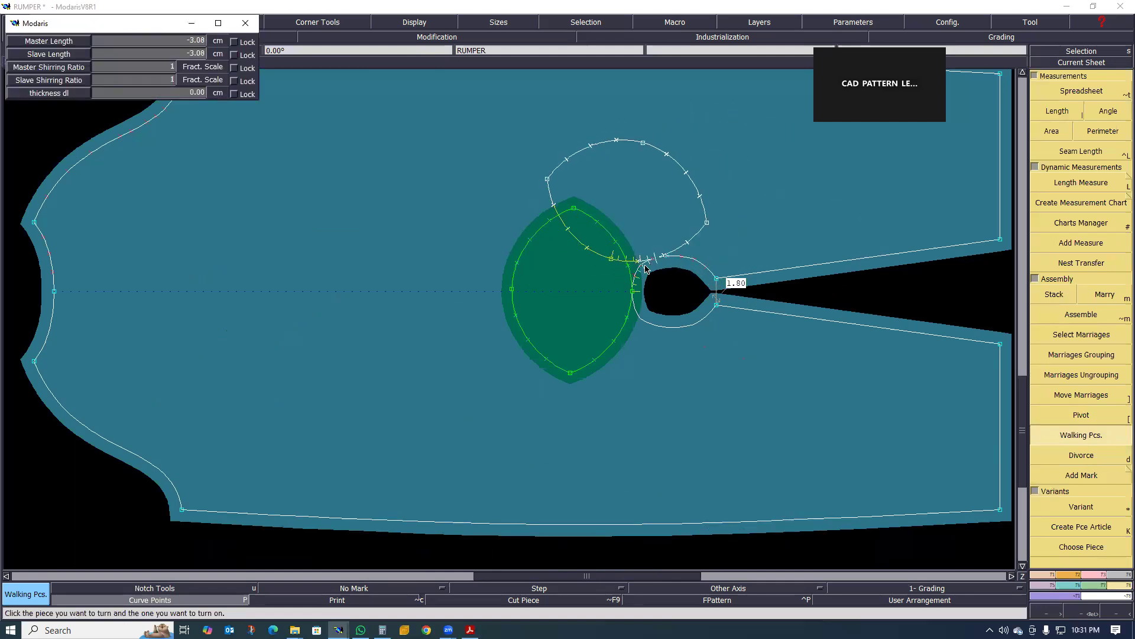
left_click(710, 312)
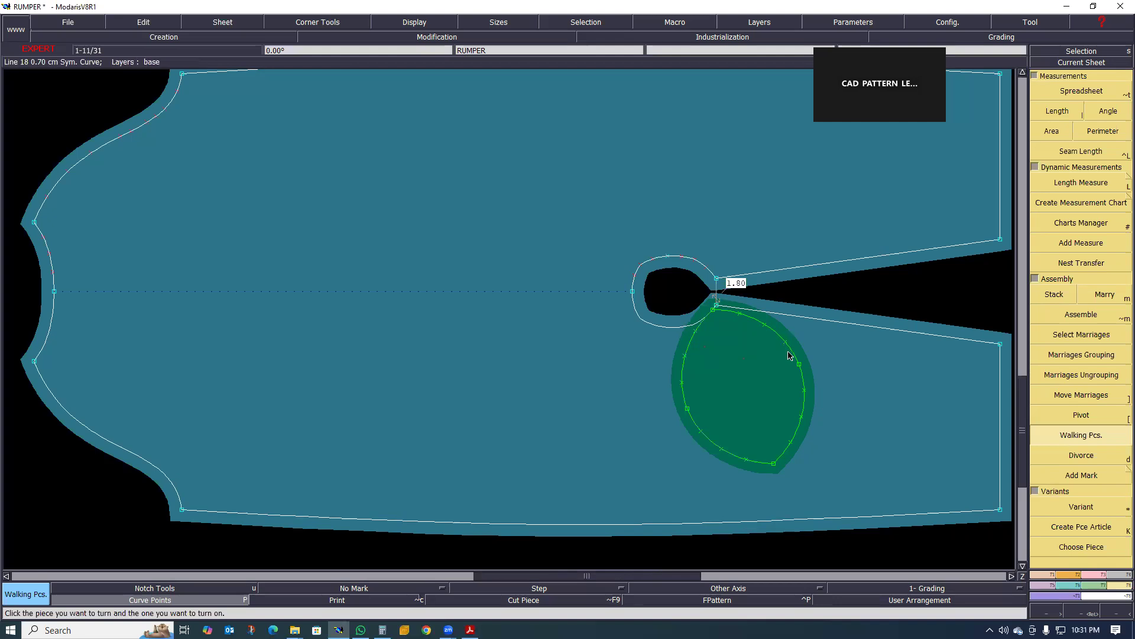
- Examine how the walked gusset's edge lines up with the RUMPER piece's crotch opening
scroll(789, 355, "down", 2)
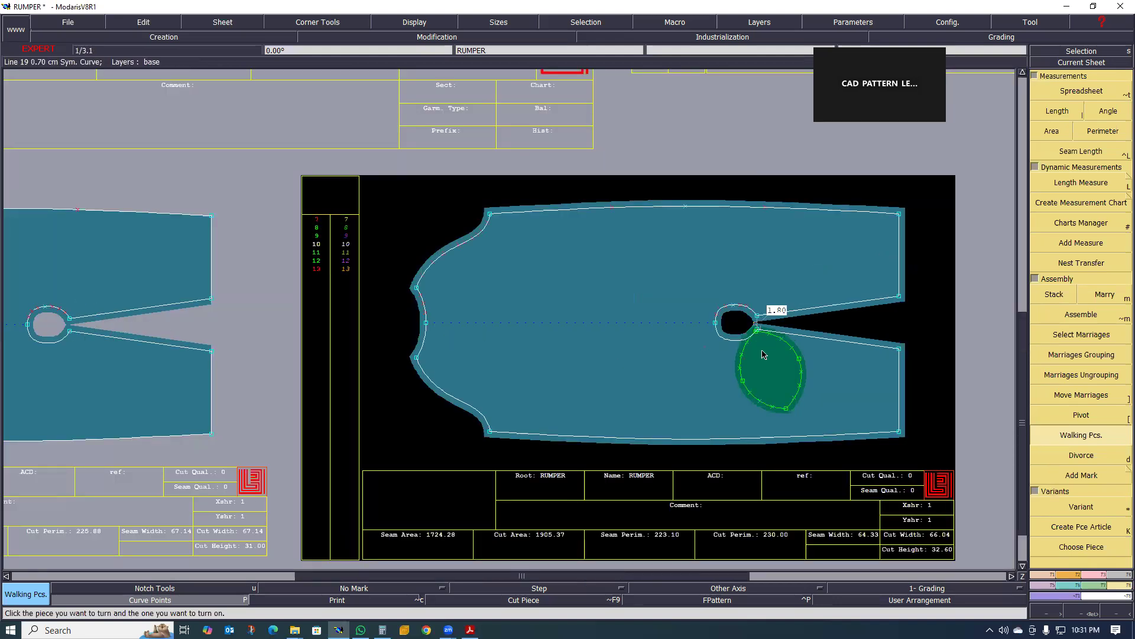
scroll(772, 355, "up", 1)
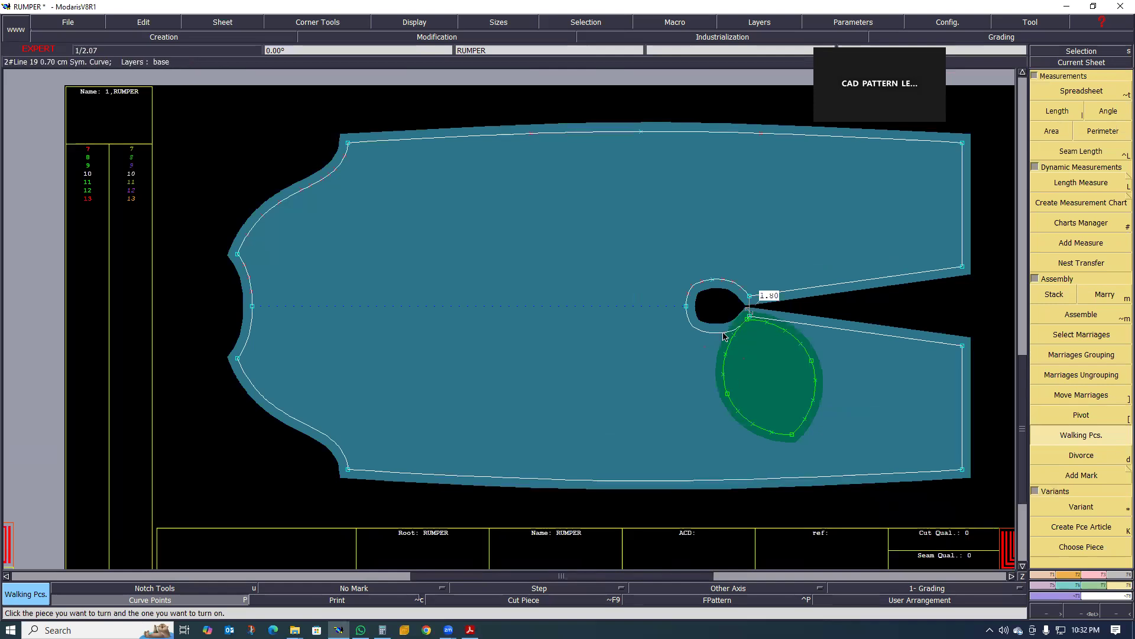
scroll(754, 294, "down", 1)
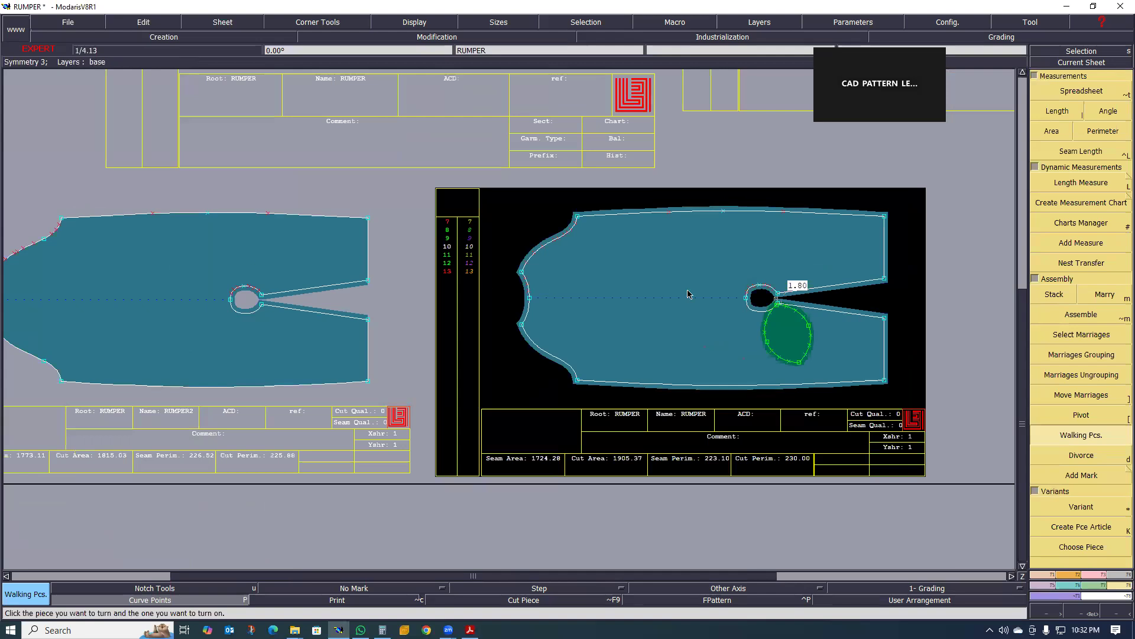
scroll(738, 285, "up", 1)
scroll(610, 327, "down", 1)
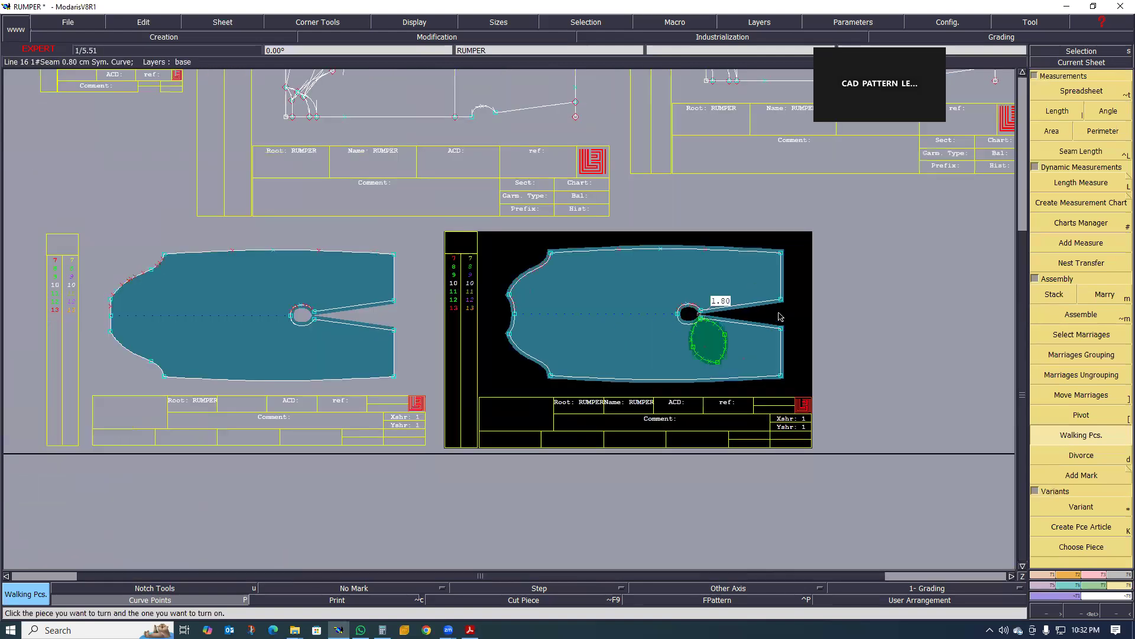
scroll(775, 316, "up", 1)
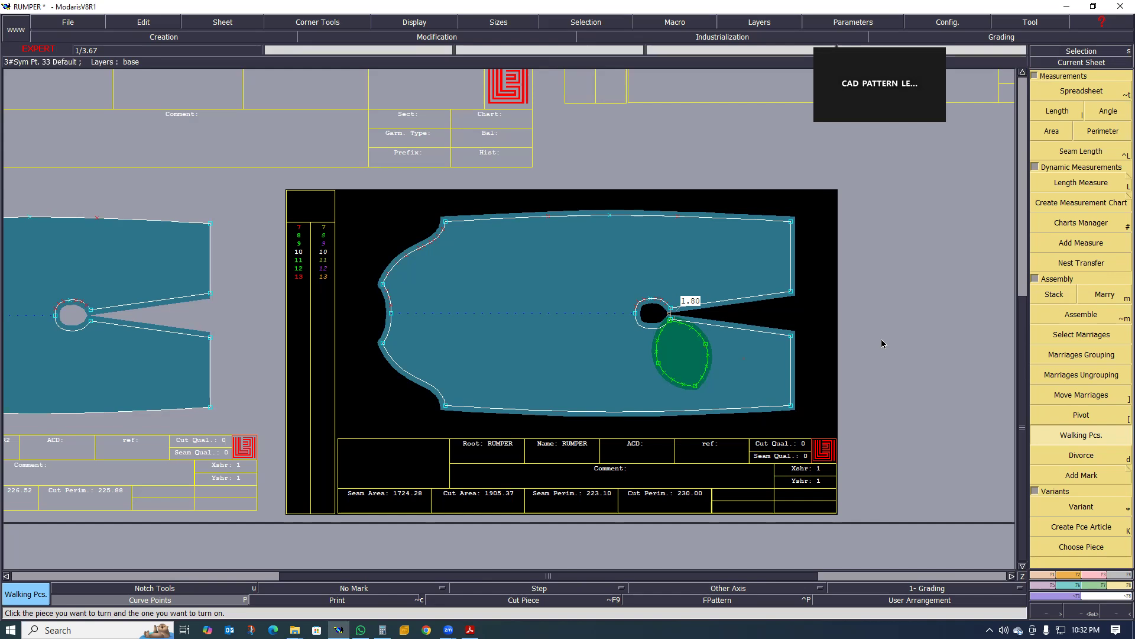
scroll(716, 368, "down", 3)
scroll(709, 370, "up", 2)
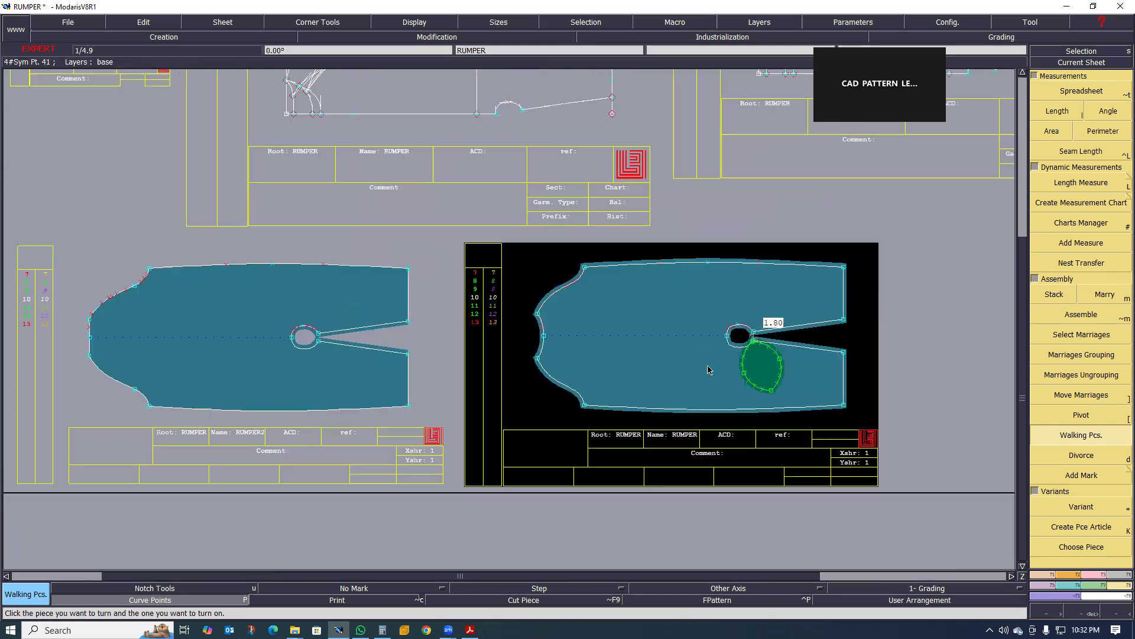
- Walk the gusset from the lower inseam corner back along the RUMPER piece's crotch opening curve to the opening's centre-line end
left_click(1089, 434)
scroll(760, 347, "up", 2)
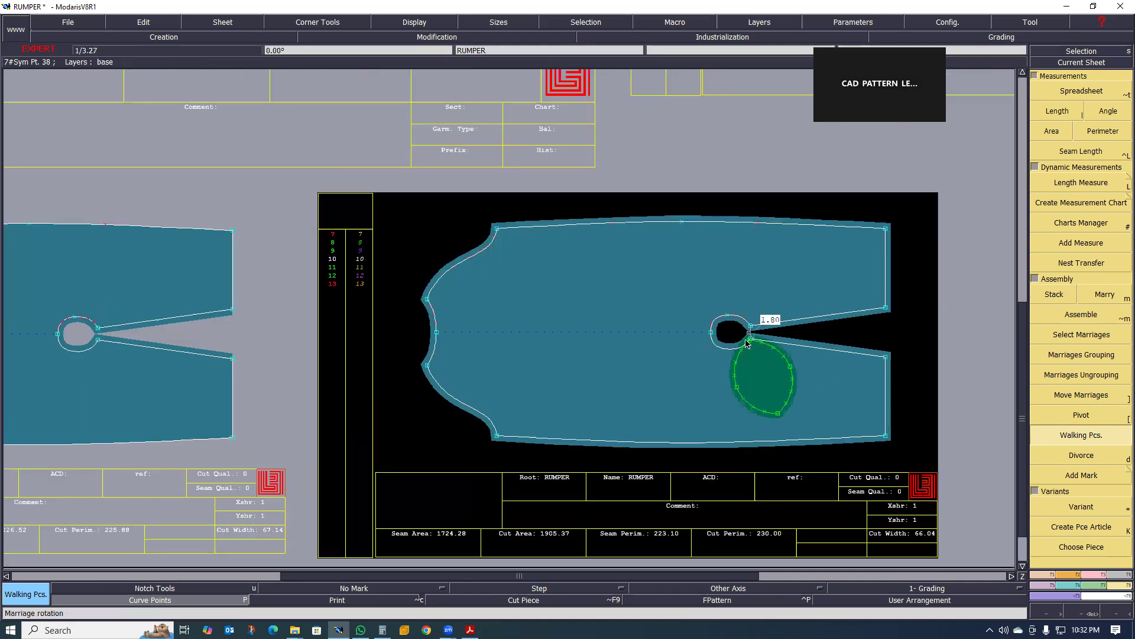
left_click(747, 343)
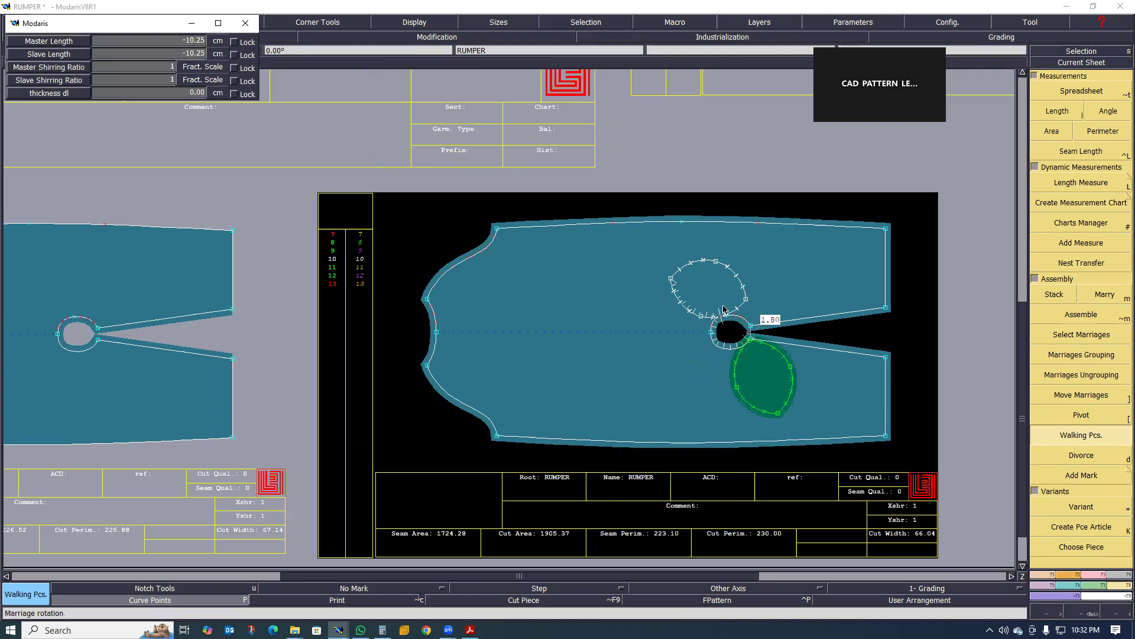
left_click(748, 325)
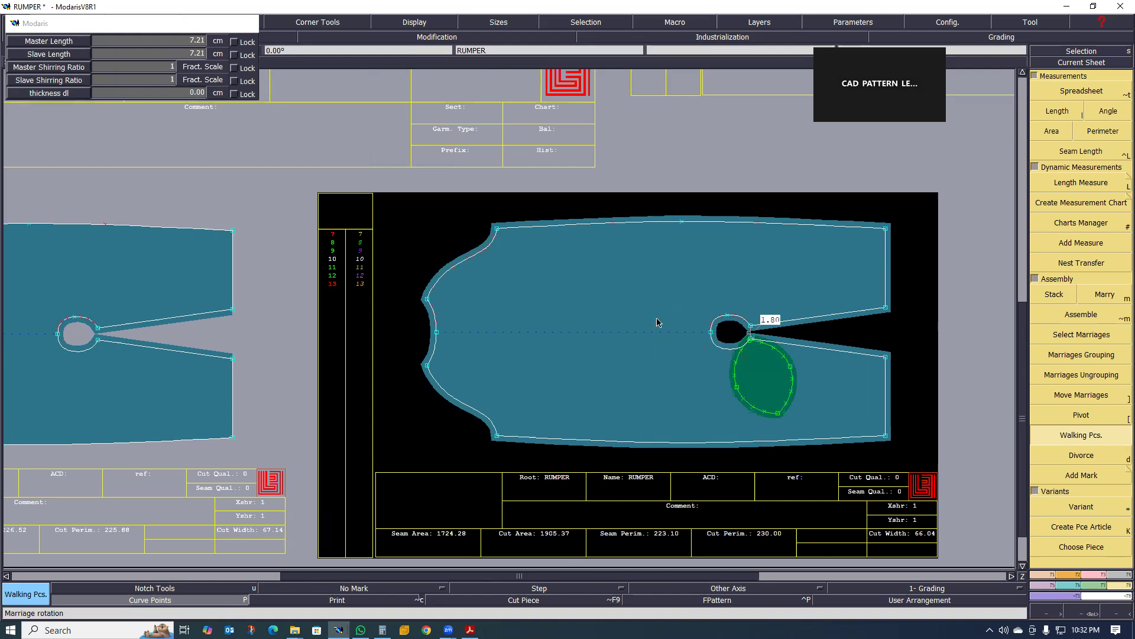
left_click(656, 324)
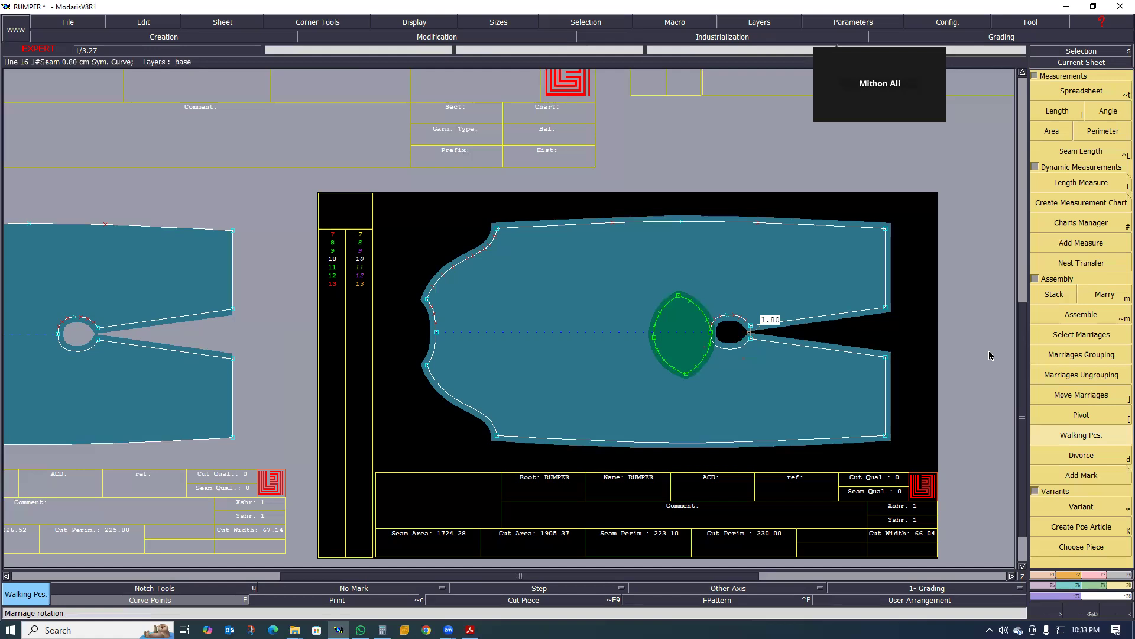
- Examine the flat pieces and base drafts, concentrating on the RUMPER3 draft's centre line and crotch opening
scroll(859, 360, "down", 1)
scroll(502, 325, "up", 1)
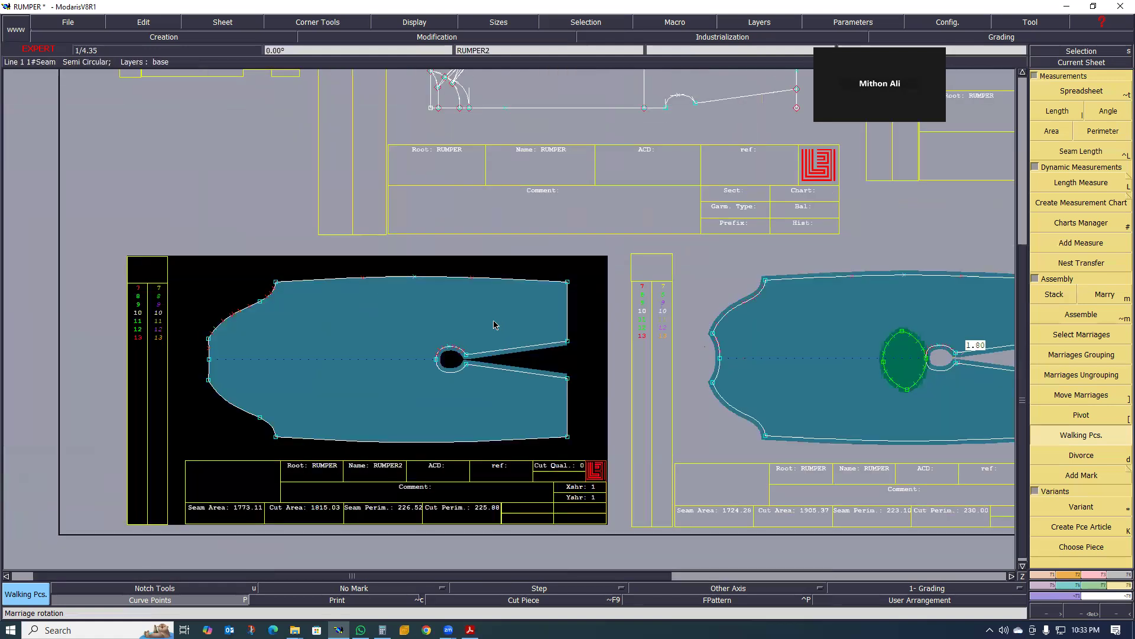
scroll(495, 325, "down", 1)
scroll(586, 287, "down", 1)
scroll(628, 278, "up", 2)
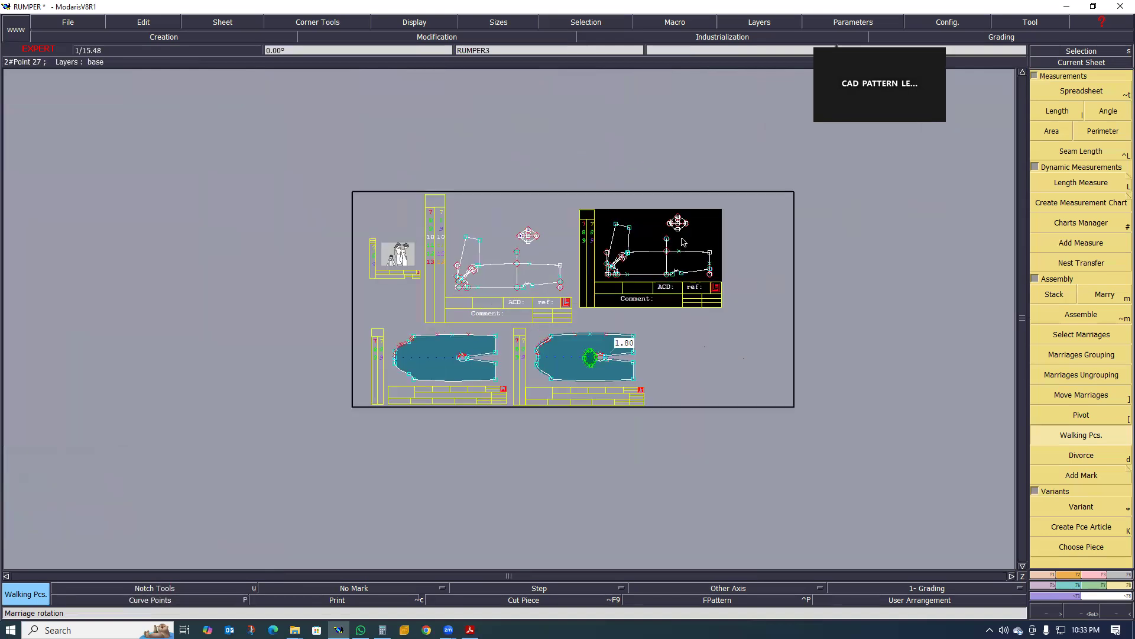
scroll(650, 255, "up", 3)
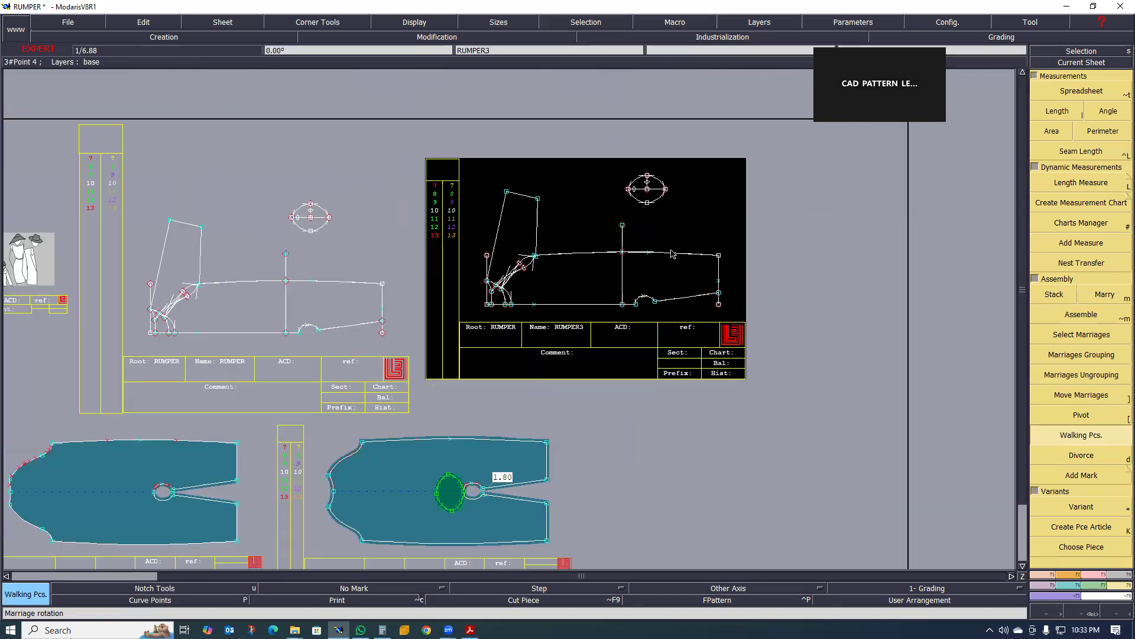
scroll(650, 255, "down", 3)
scroll(664, 284, "up", 1)
scroll(621, 284, "down", 2)
scroll(415, 284, "up", 2)
scroll(415, 284, "up", 2)
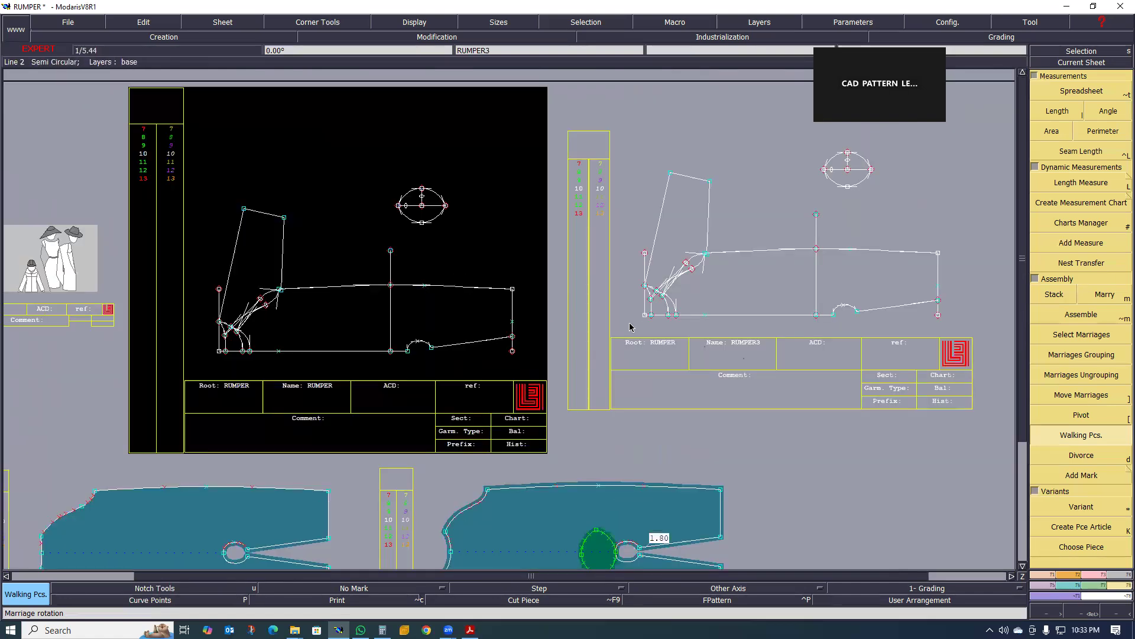
scroll(685, 321, "down", 2)
scroll(651, 323, "up", 5)
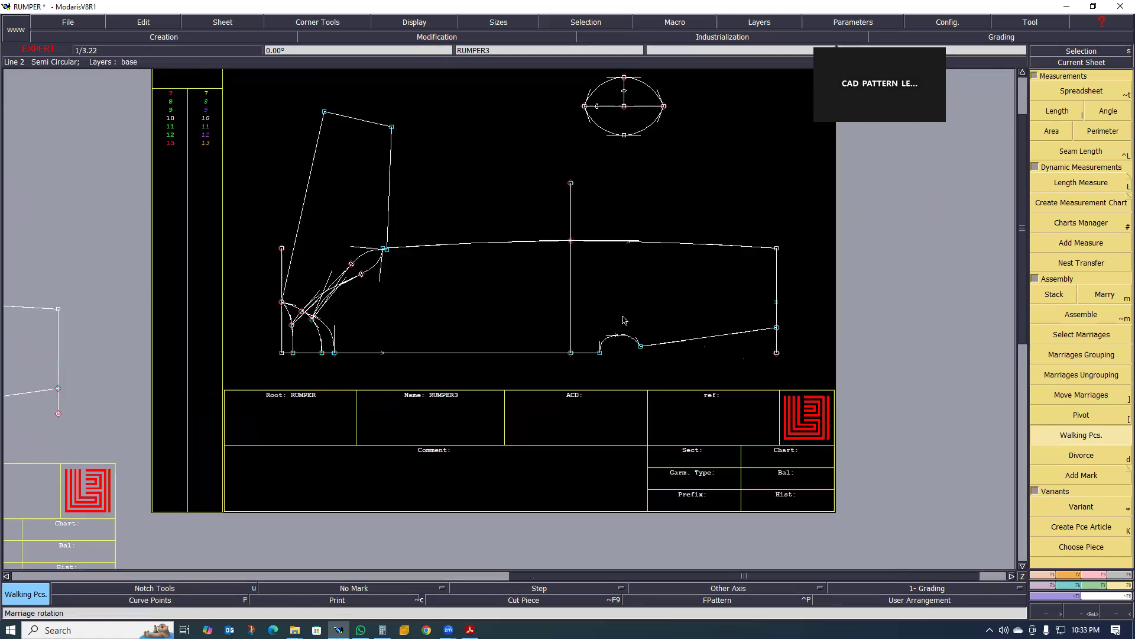
scroll(485, 374, "down", 3)
scroll(504, 370, "up", 3)
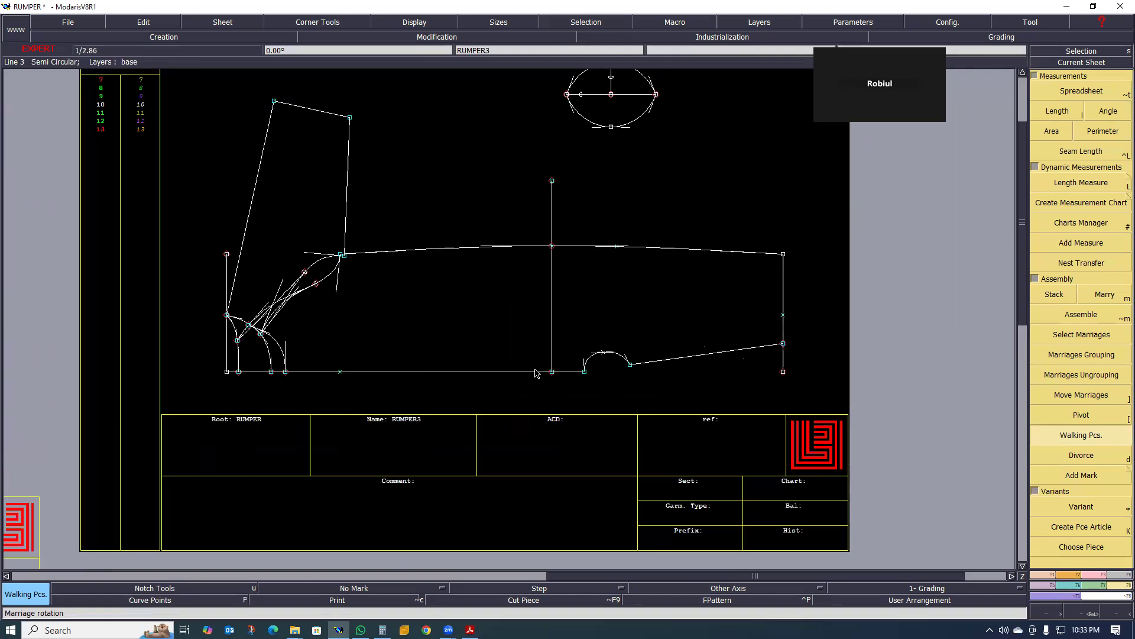
scroll(442, 371, "up", 1)
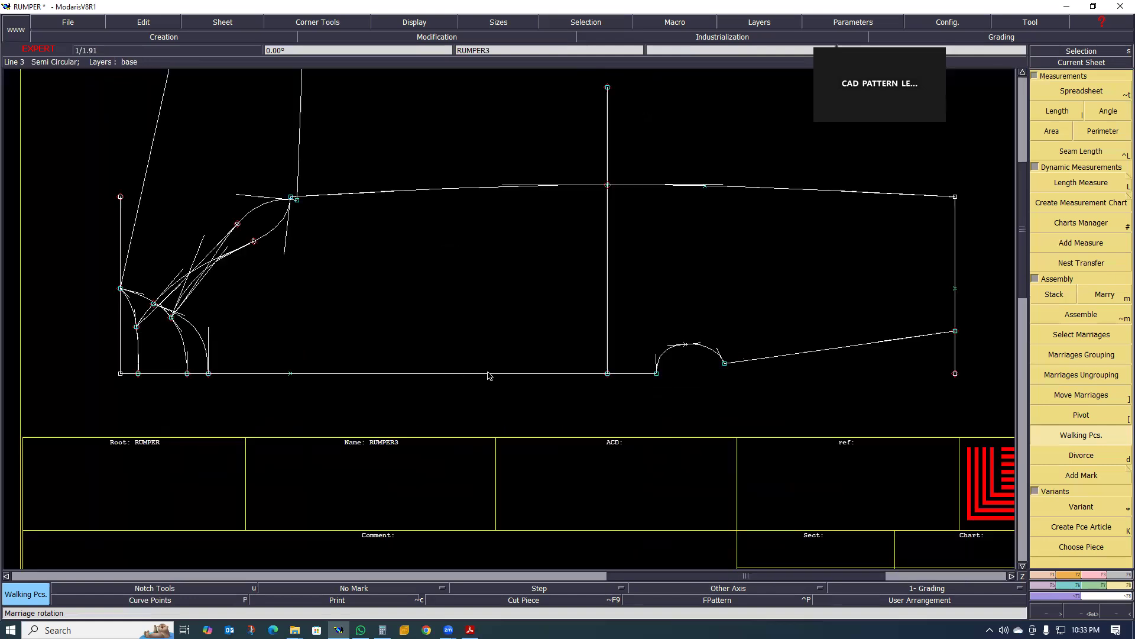
scroll(670, 376, "up", 1)
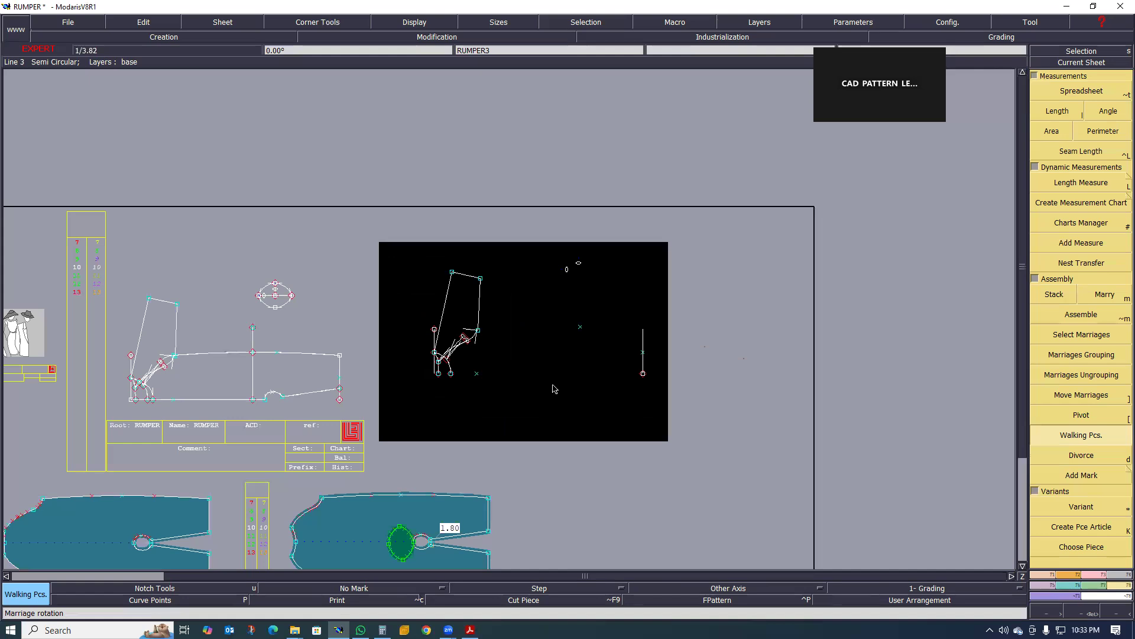
scroll(553, 362, "down", 2)
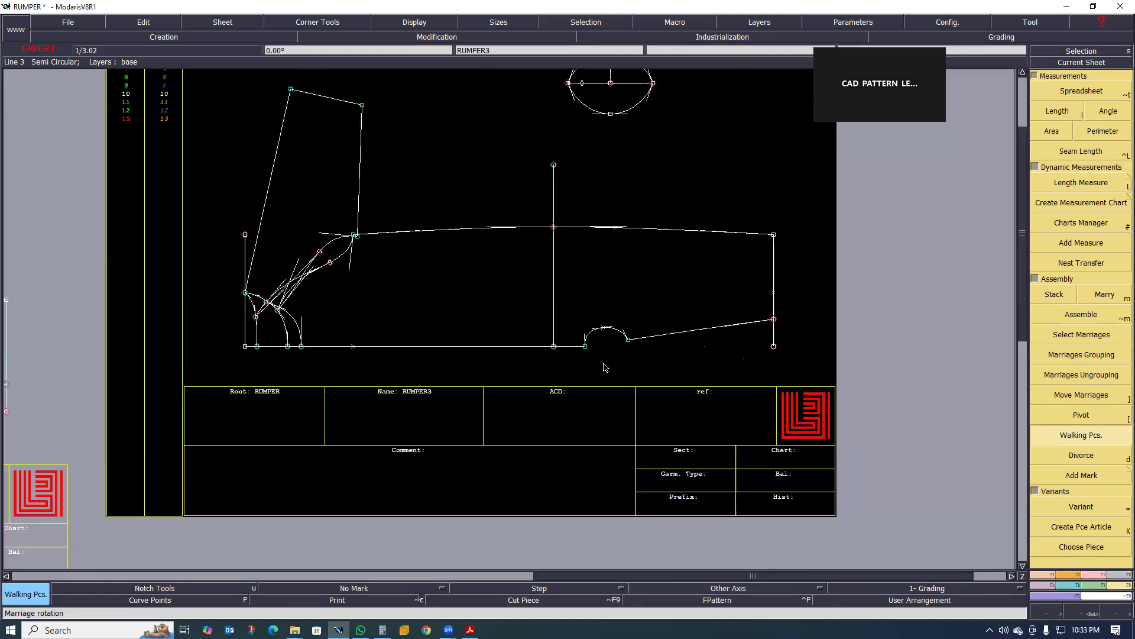
scroll(551, 357, "up", 1)
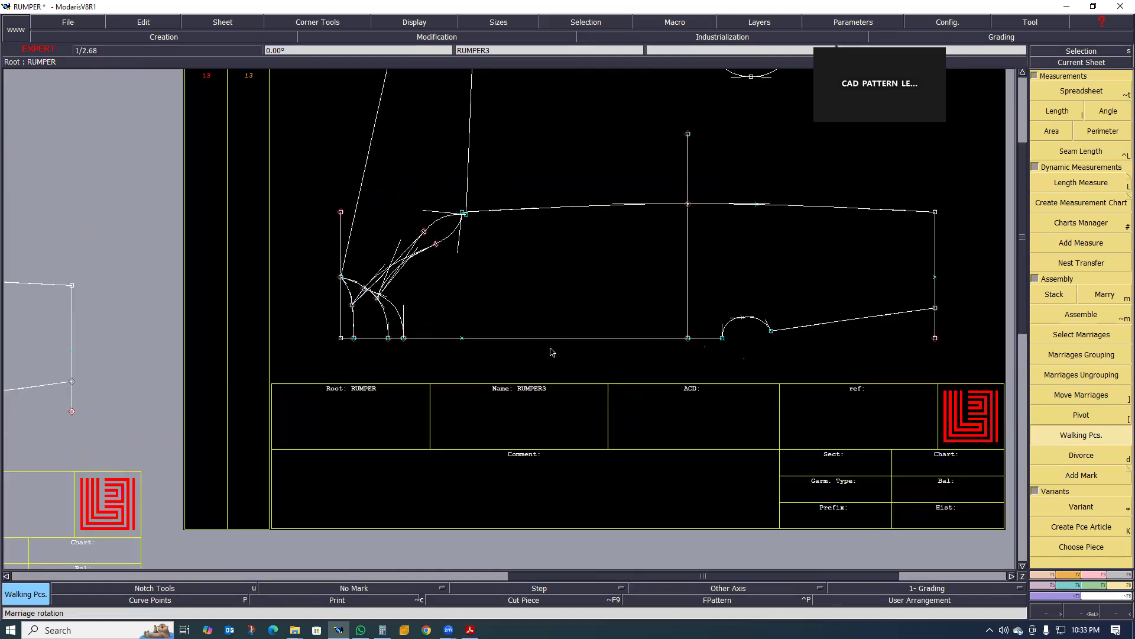
- Delete the horizontal centre line along the lower edge of the RUMPER3 draft
left_click(572, 568)
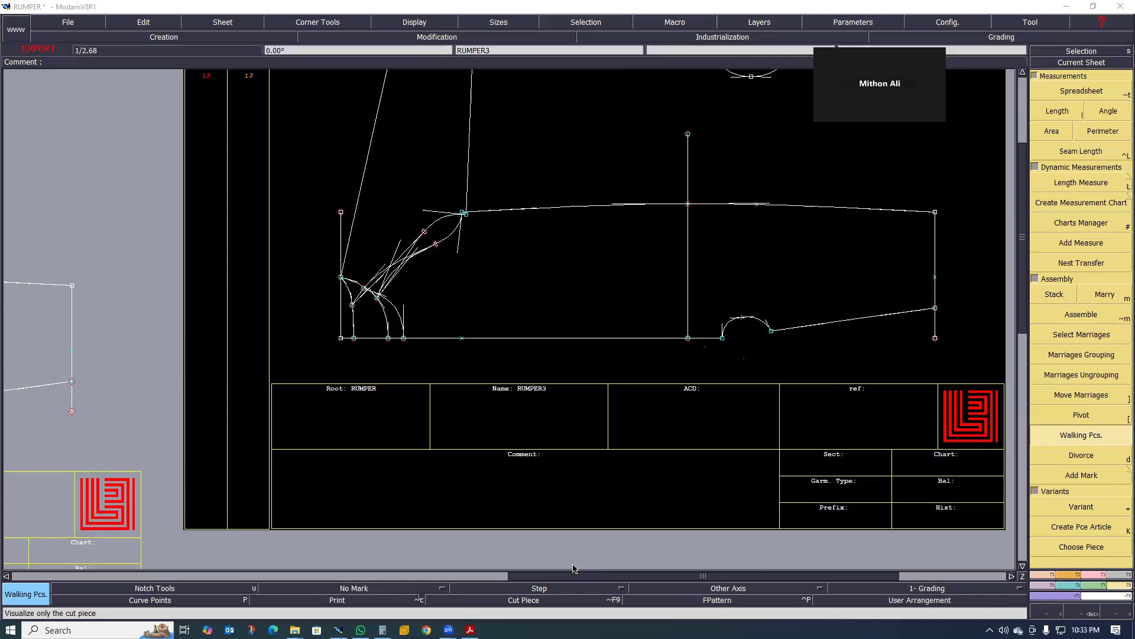
scroll(533, 309, "down", 1)
scroll(611, 325, "up", 2)
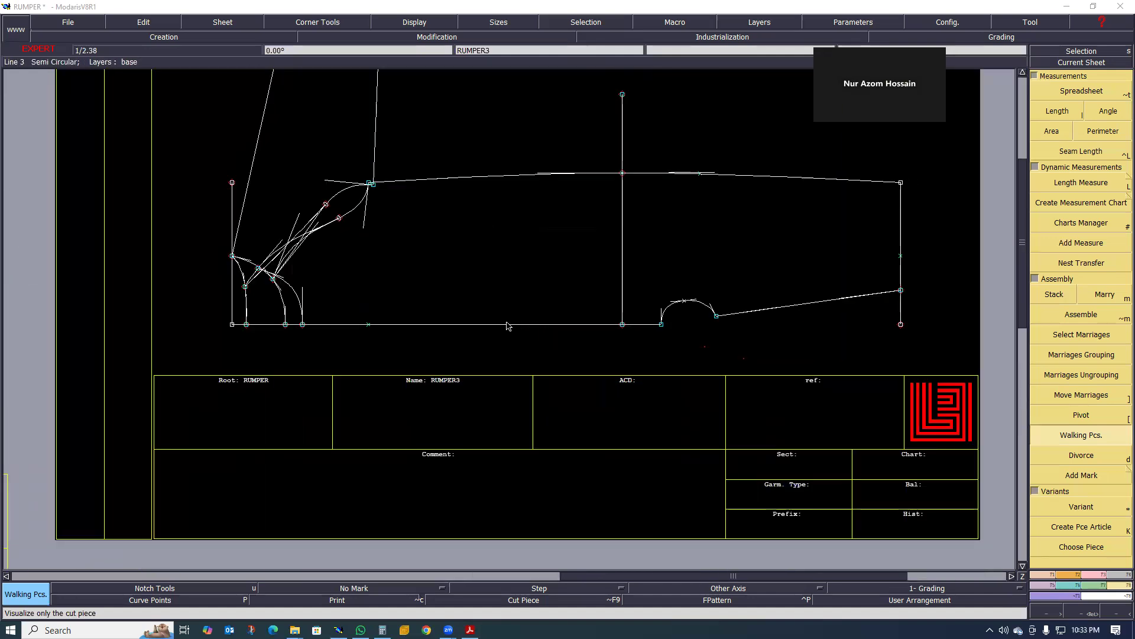
key("Delete")
left_click(367, 325)
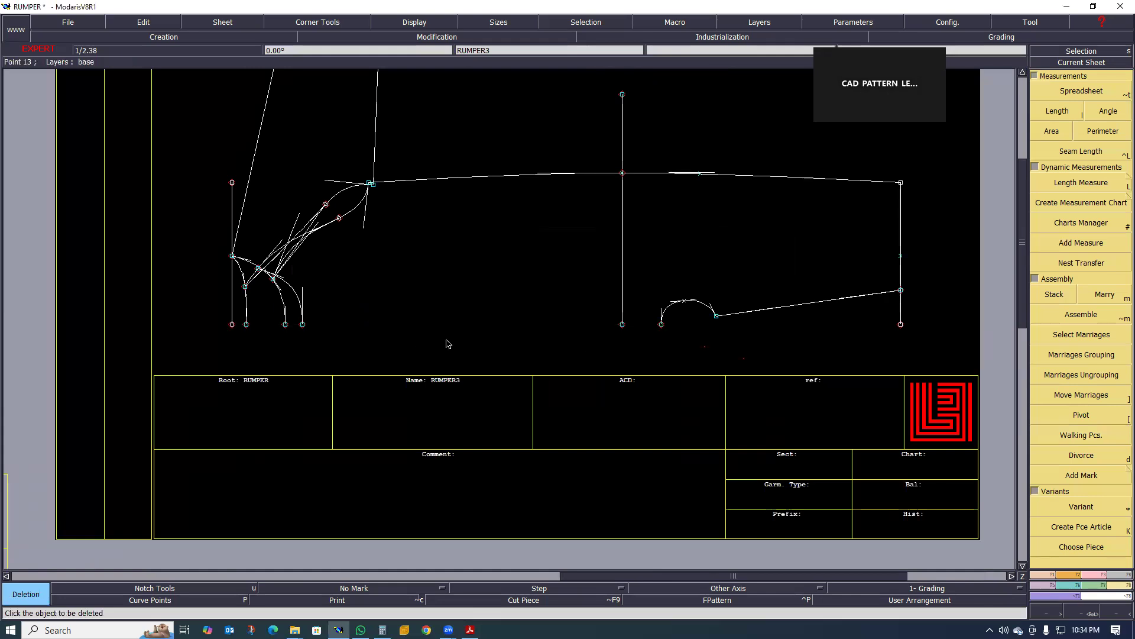
- Draw a Bezier line from the draft's lower front corner to the vertical construction line's foot, ending with a diagonal segment towards the crotch opening
scroll(449, 342, "down", 3)
scroll(314, 350, "up", 2)
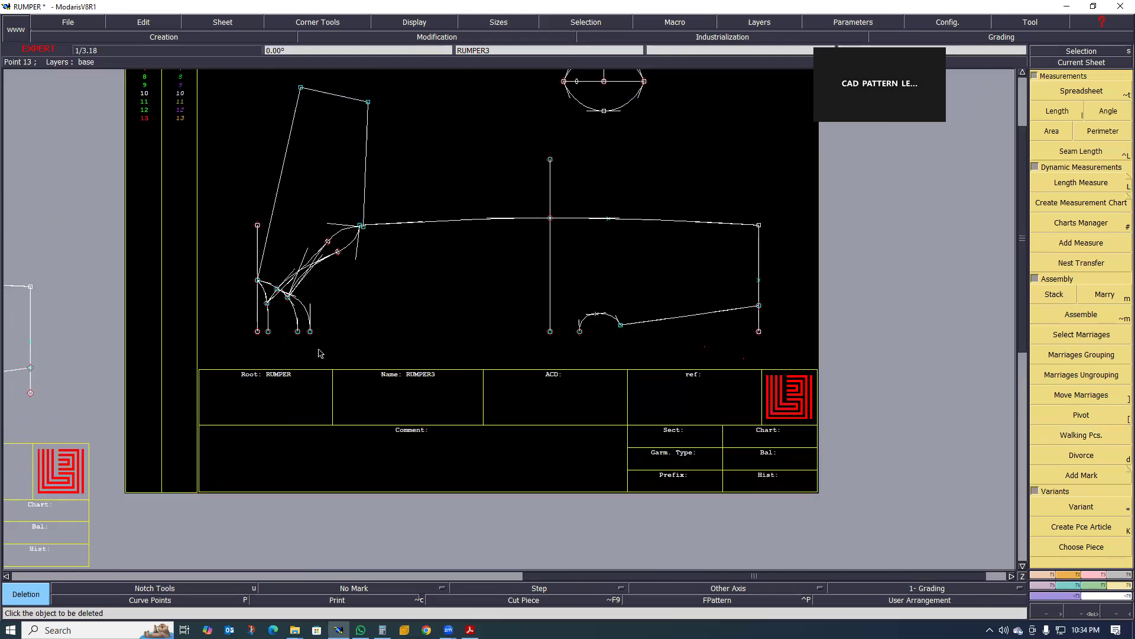
key("b")
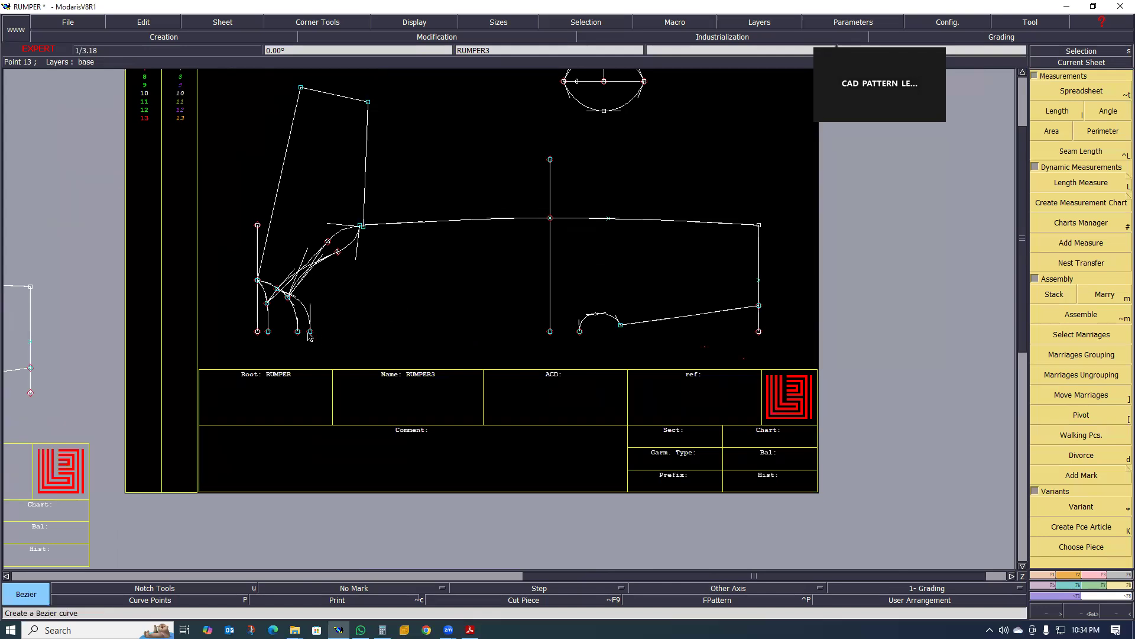
left_click(257, 332)
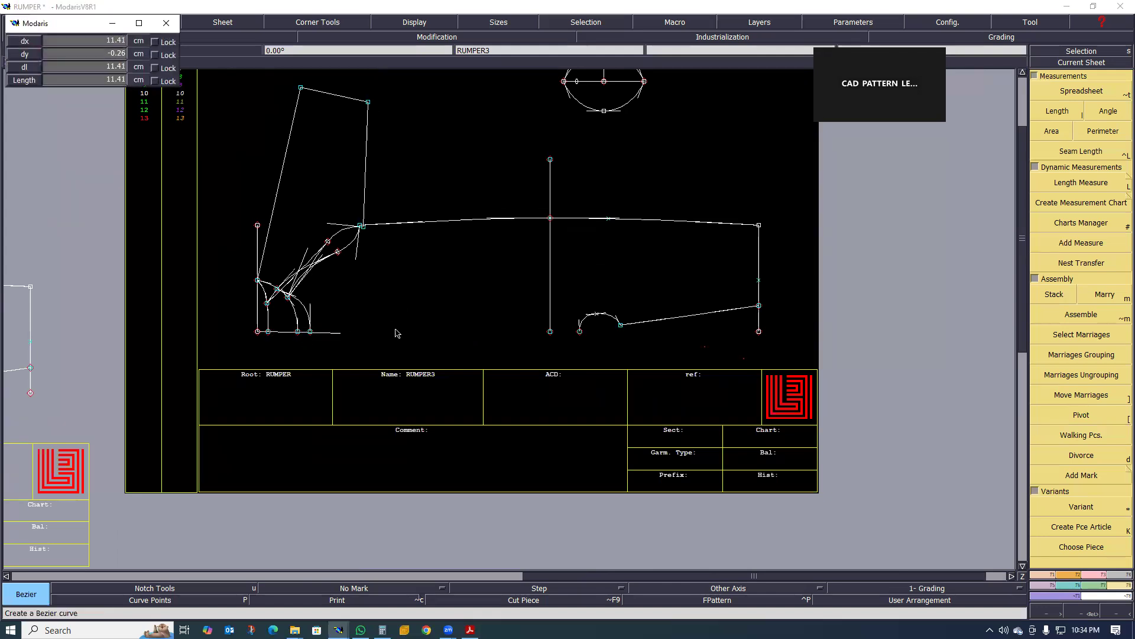
left_click(550, 332)
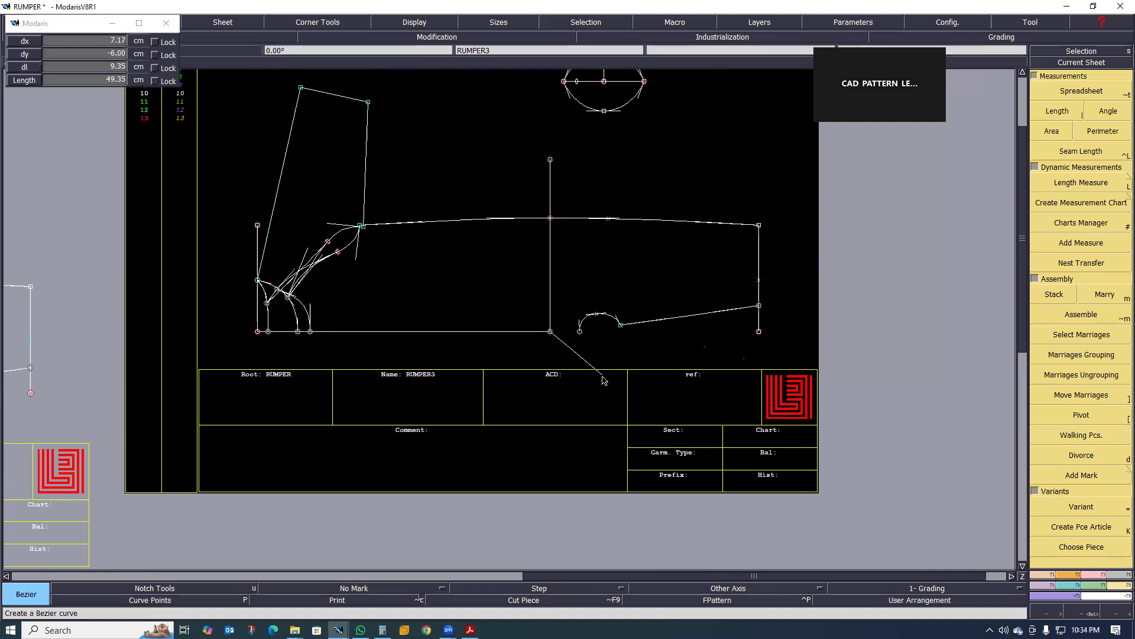
right_click(578, 355)
- Reshape the diagonal segment into a convex crotch curve with its tangent handles and raise its free end point slightly
scroll(569, 347, "up", 2)
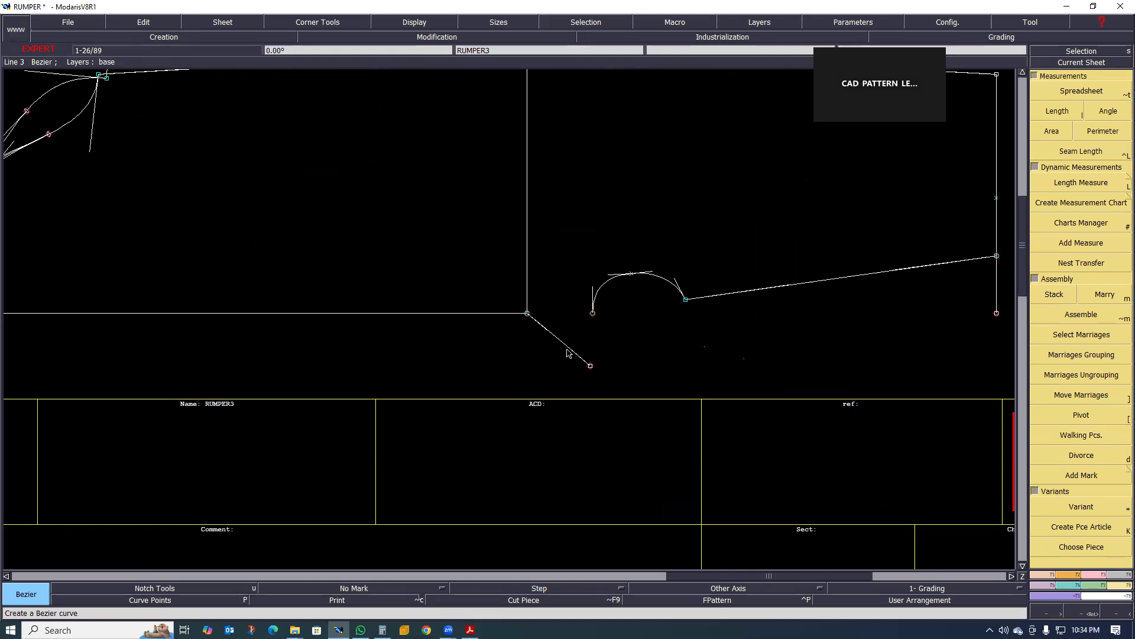
key("r")
left_click(575, 353)
left_click(576, 326)
left_click(548, 331)
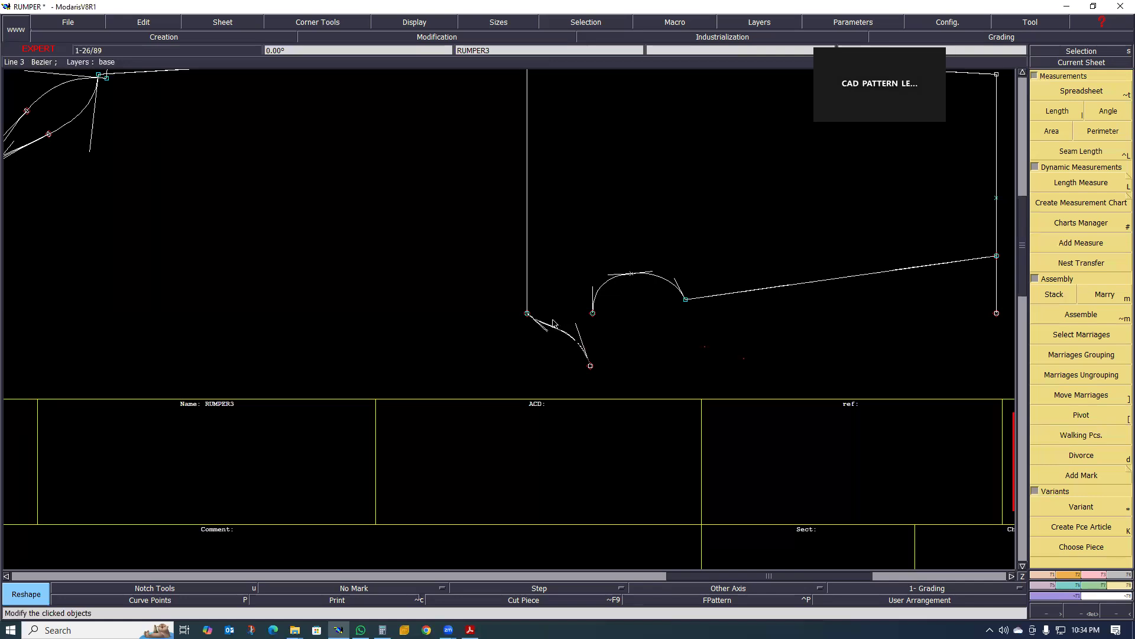
left_click(563, 319)
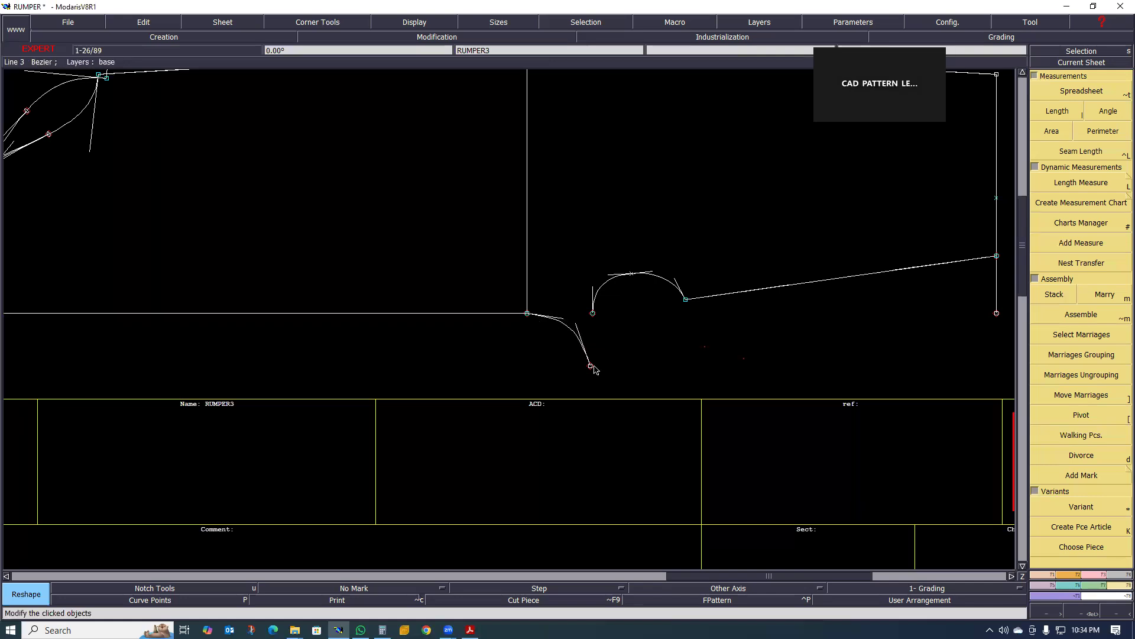
left_click(590, 366)
left_click(590, 344)
- Fine-tune the new crotch curve's tangent handles so it leaves the horizontal centre line smoothly
scroll(572, 309, "up", 2)
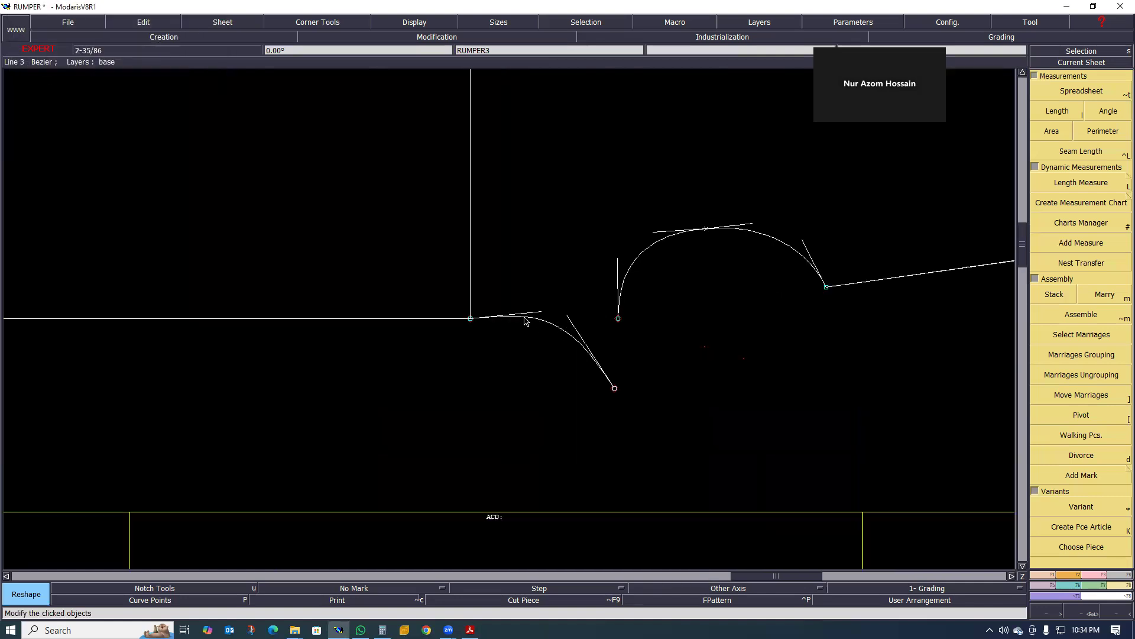
left_click(541, 312)
left_click(542, 322)
left_click(568, 315)
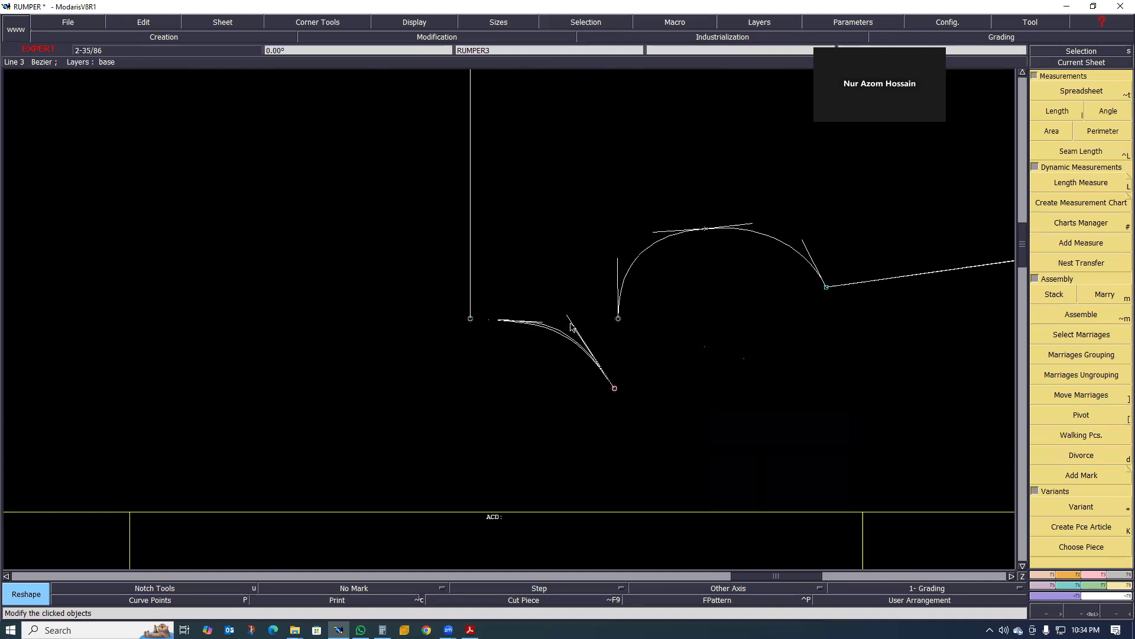
left_click(575, 326)
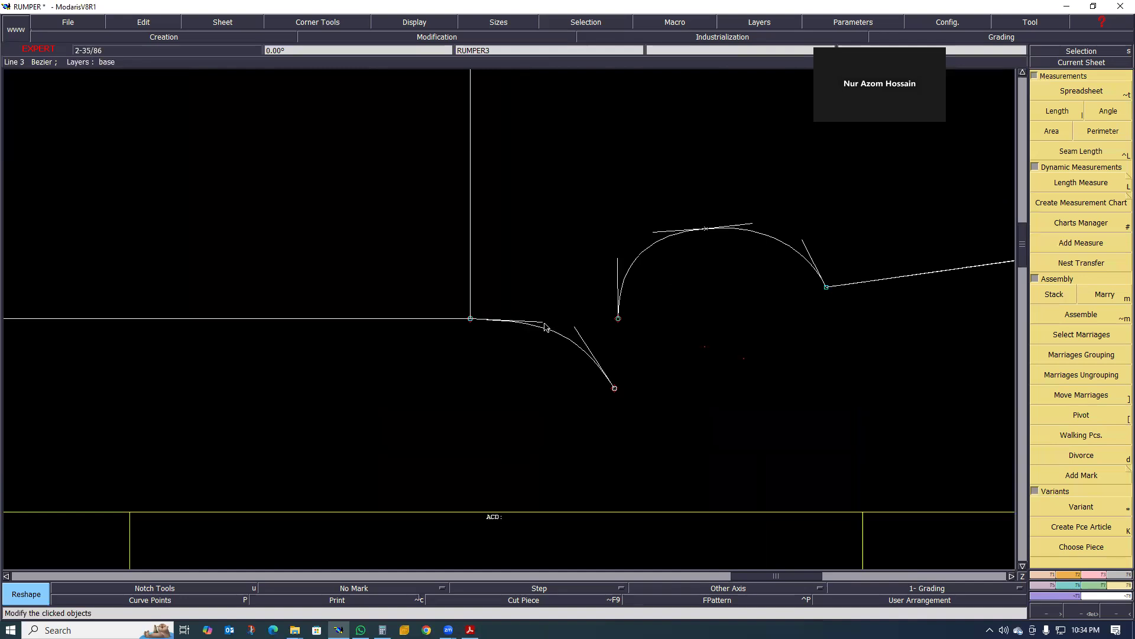
scroll(545, 327, "up", 2)
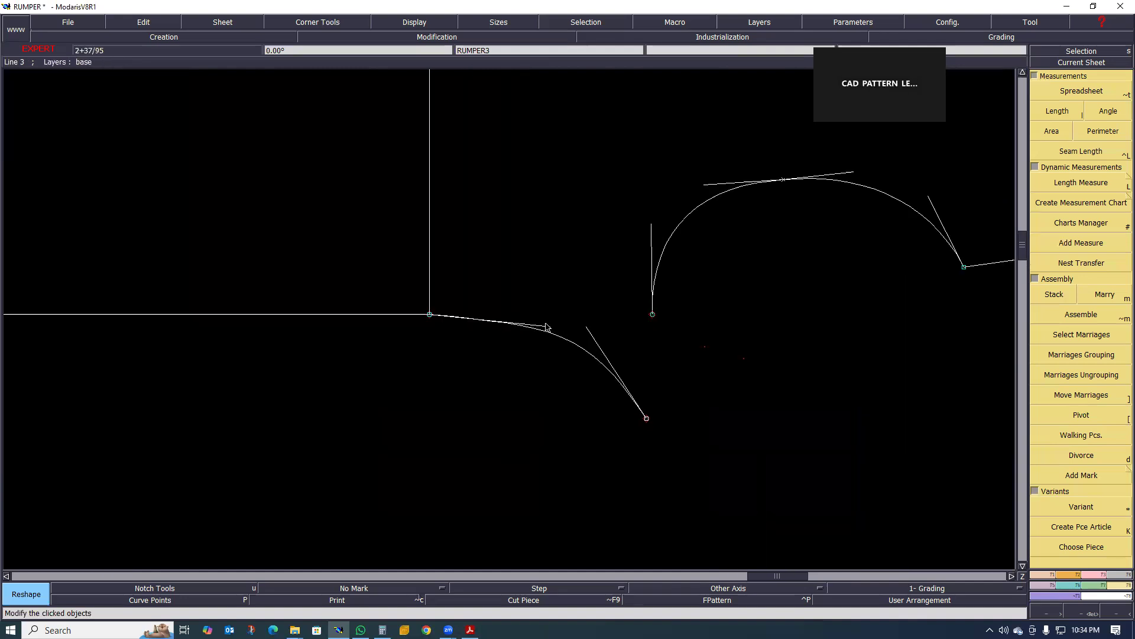
left_click(546, 327)
left_click(541, 317)
- Move the crotch opening curve about -0.10 cm in X and -1.93 cm in Y so its front end meets the crotch curve's free end point
scroll(513, 338, "down", 2)
scroll(591, 358, "up", 1)
left_click_drag(540, 254, 686, 345)
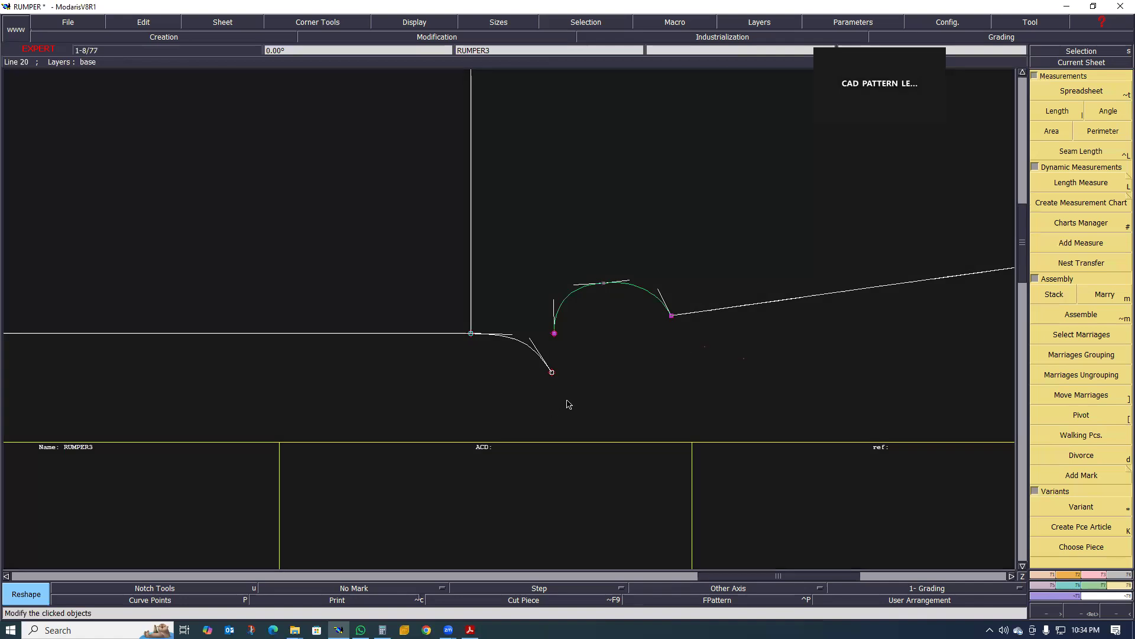
scroll(573, 347, "up", 1)
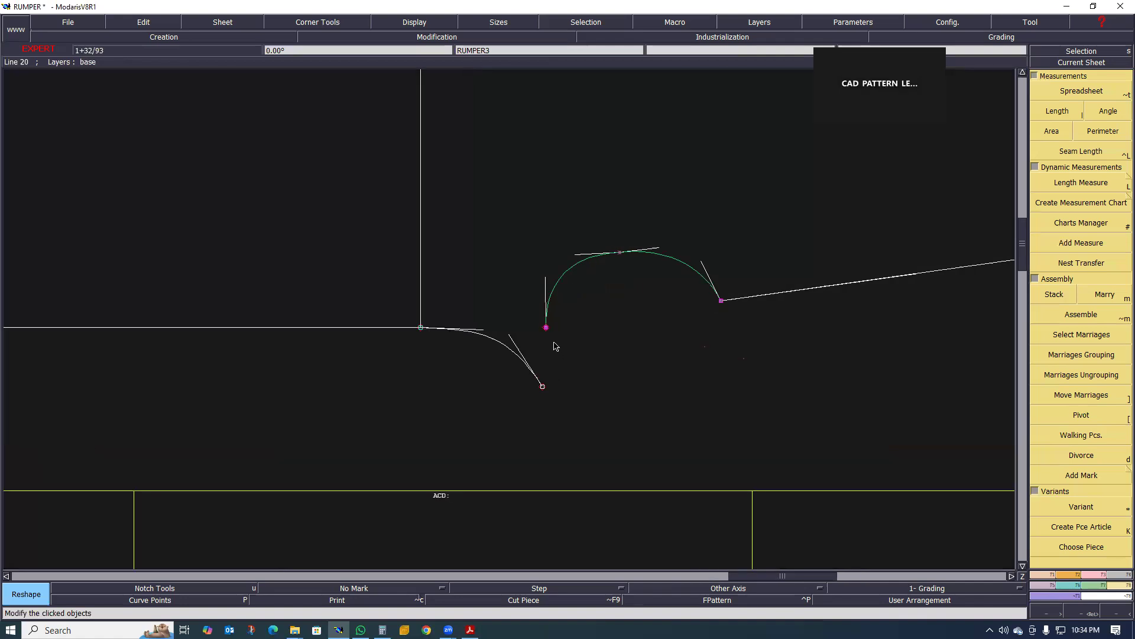
scroll(555, 344, "down", 1)
scroll(559, 349, "up", 1)
scroll(547, 340, "down", 1)
scroll(545, 343, "up", 1)
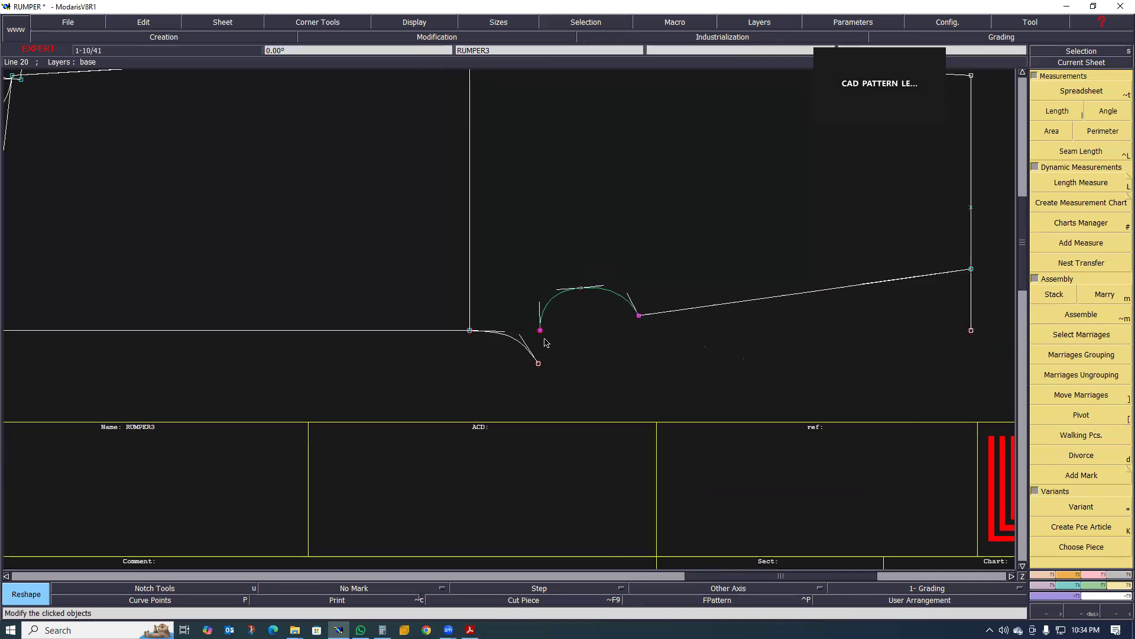
scroll(542, 360, "down", 1)
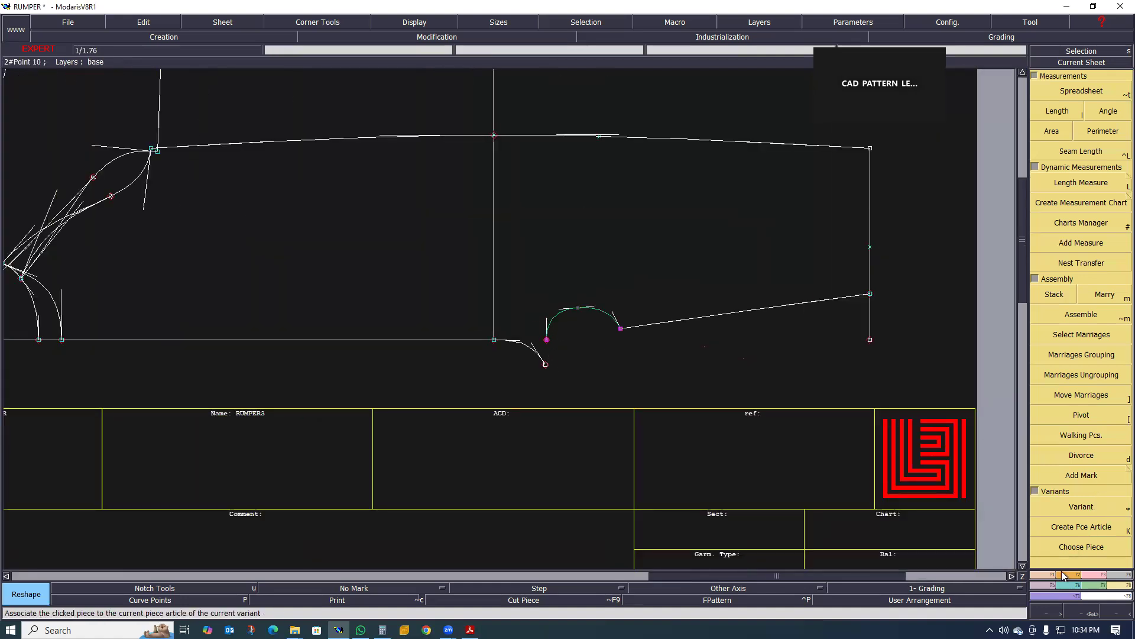
left_click(1094, 575)
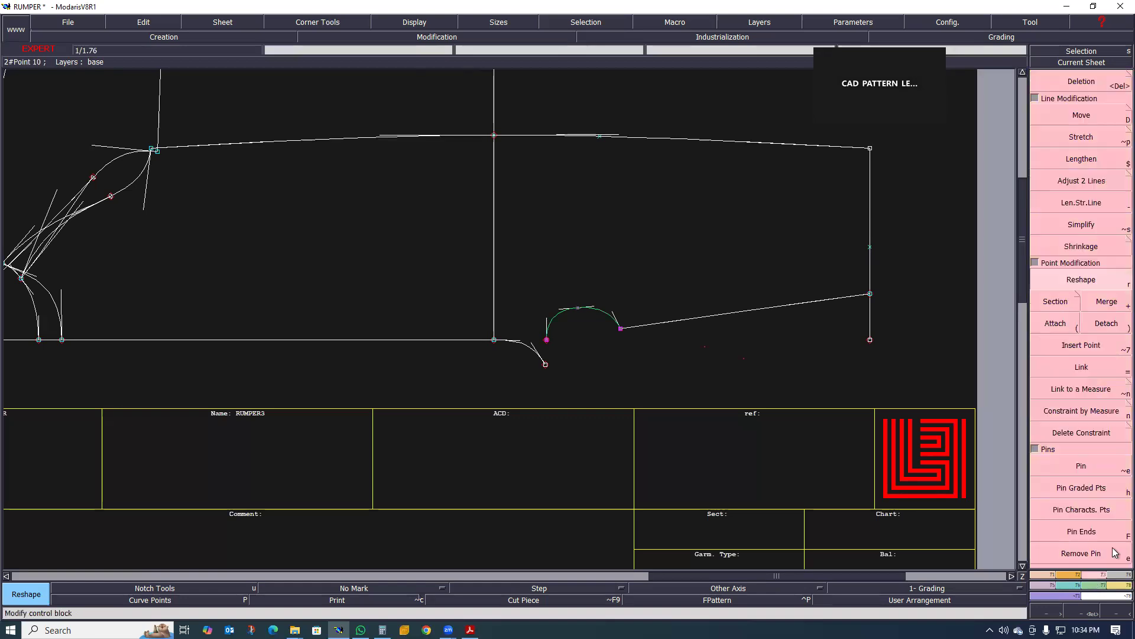
left_click(1081, 118)
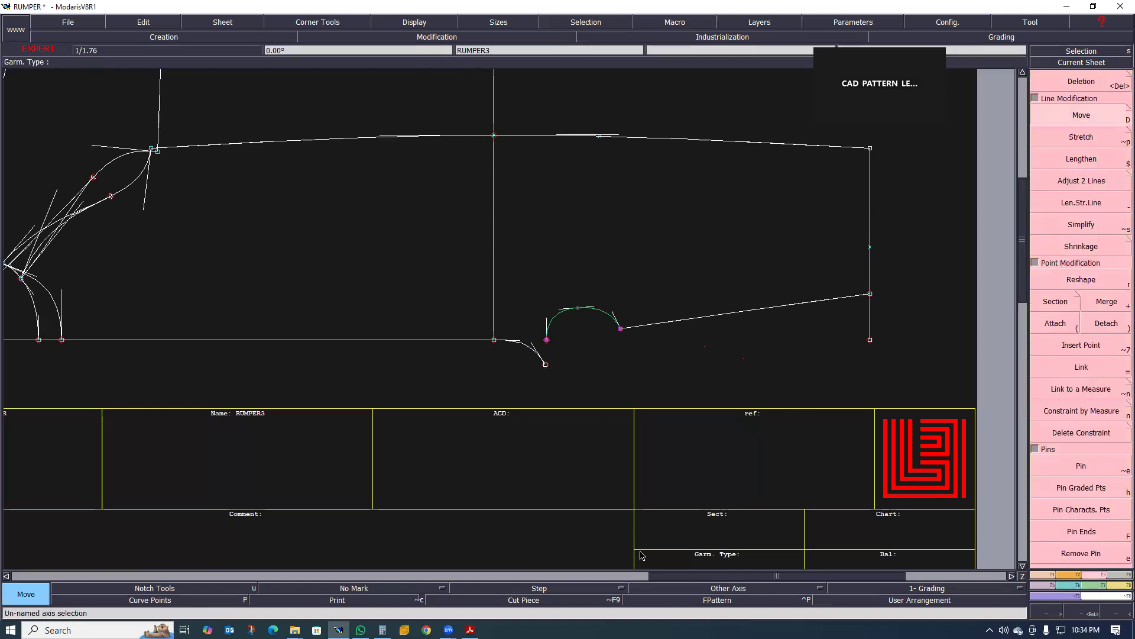
scroll(536, 364, "up", 2)
left_click(543, 371)
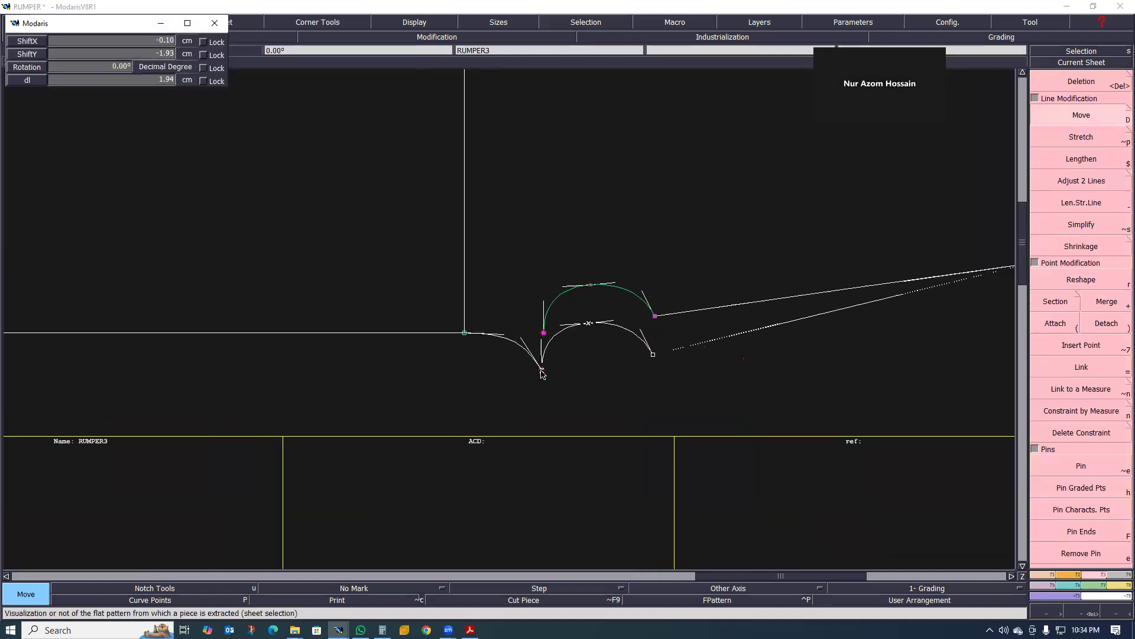
left_click(543, 371)
- Flatten the new crotch curve by shortening and adjusting the tangent handles at both of its ends
scroll(468, 396, "down", 2)
scroll(467, 396, "up", 1)
scroll(473, 394, "down", 1)
scroll(482, 394, "up", 2)
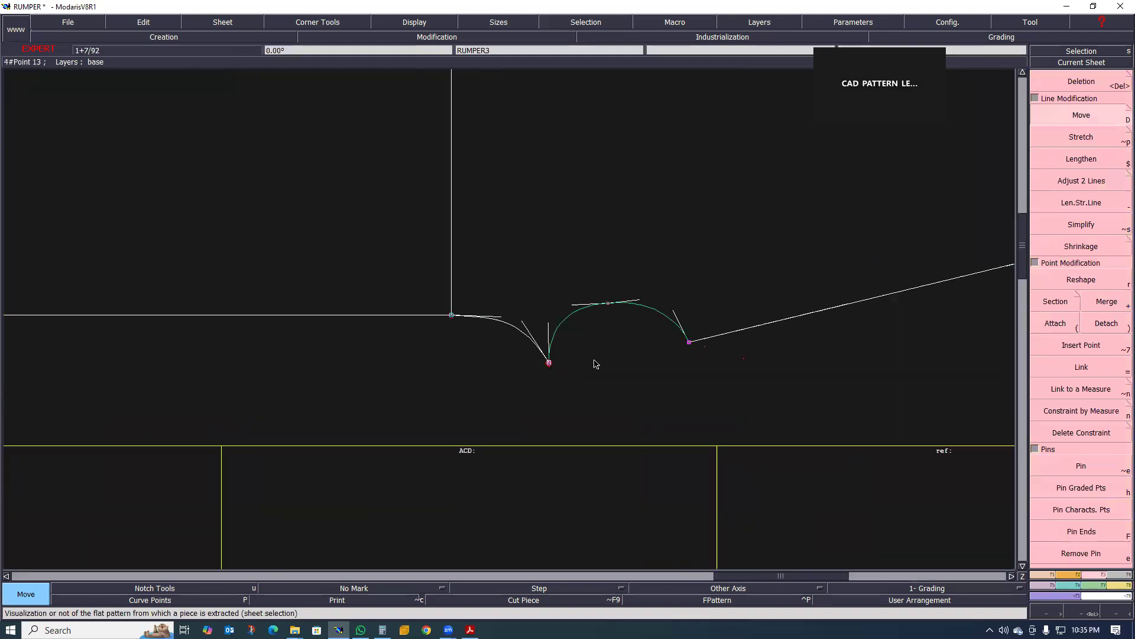
scroll(470, 423, "down", 2)
scroll(471, 417, "up", 2)
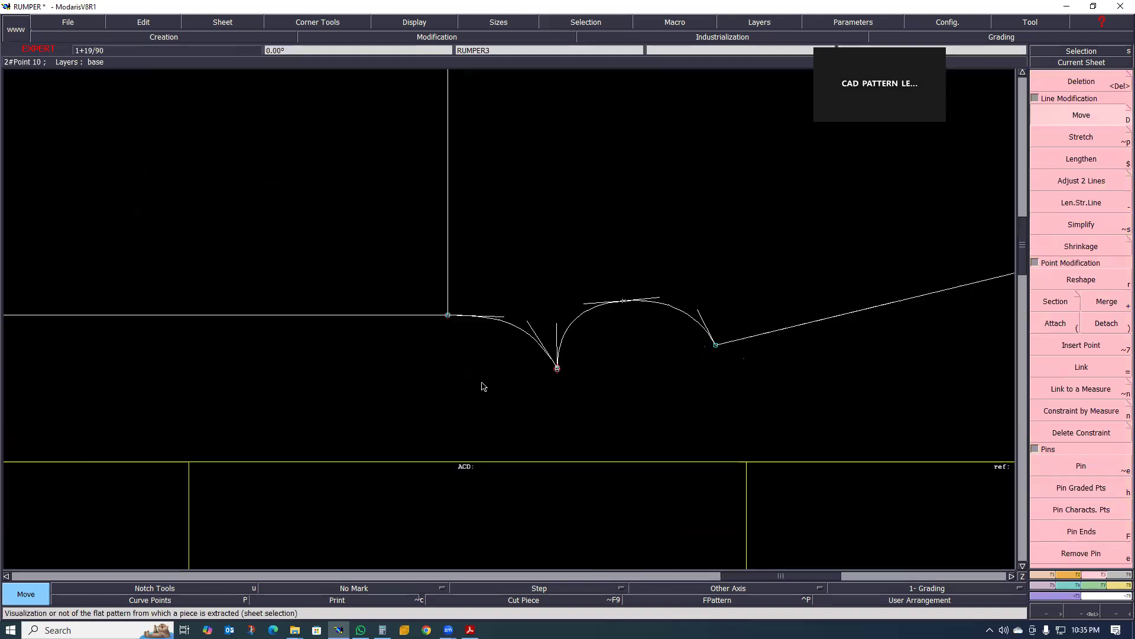
scroll(482, 385, "up", 2)
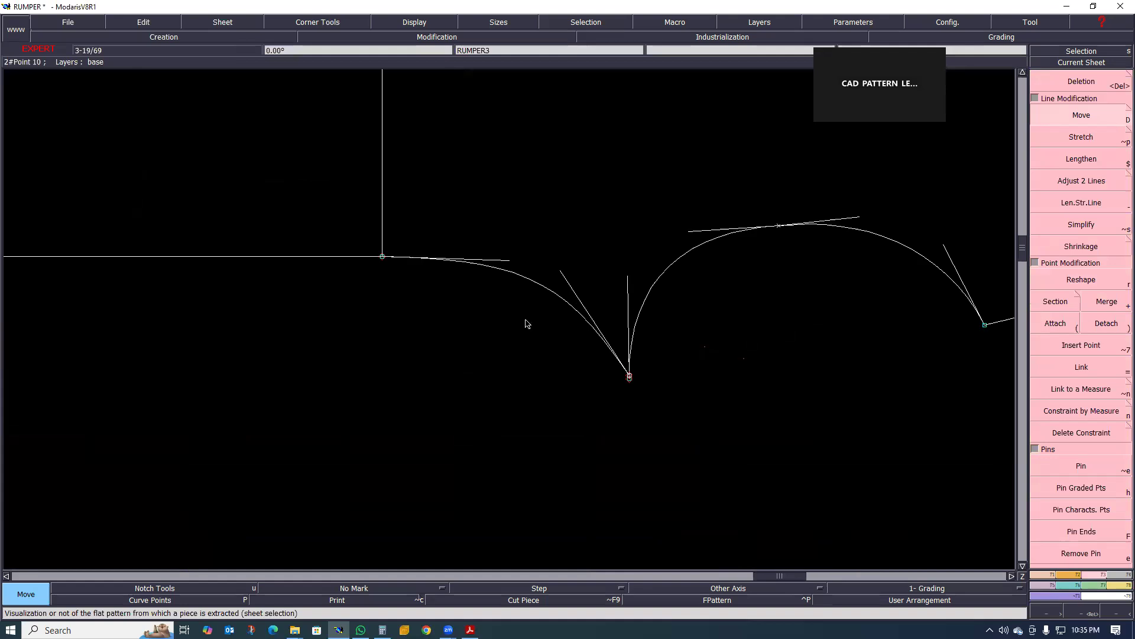
key("r")
left_click(551, 279)
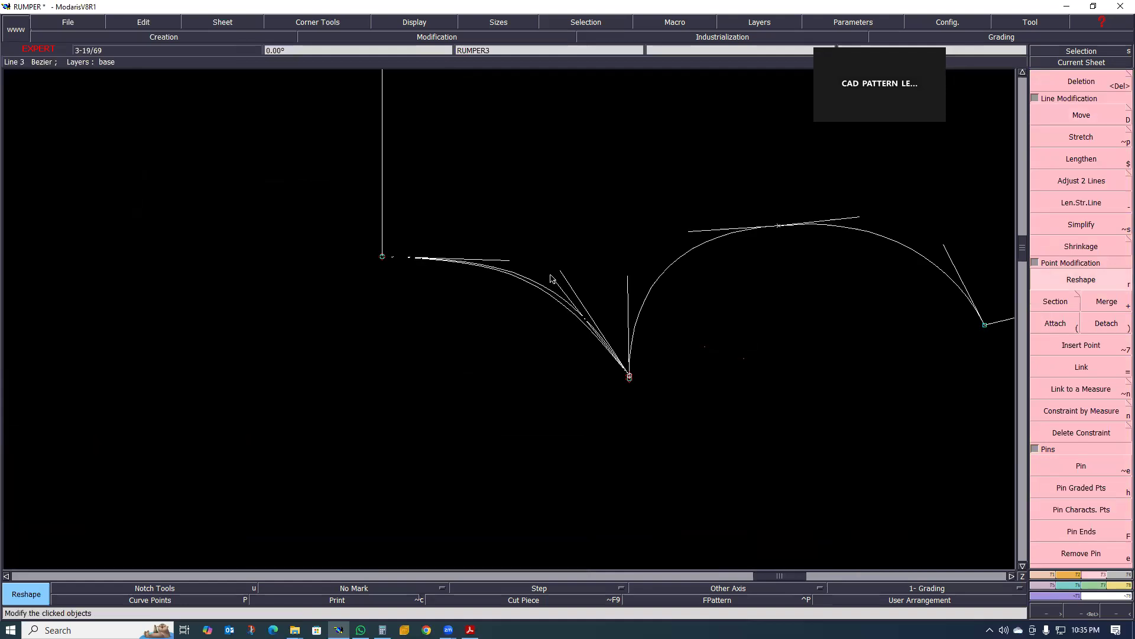
left_click(482, 262)
left_click(550, 276)
left_click(557, 277)
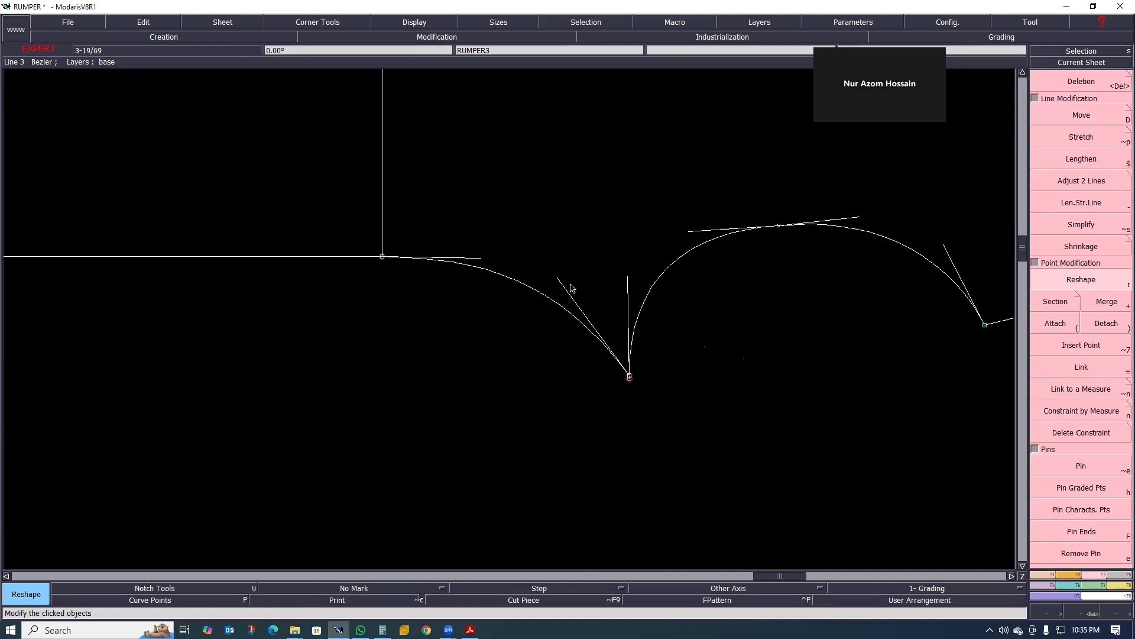
- Tilt the tangent handle at the front end of the crotch opening slightly away from the crotch curve
left_click(628, 277)
left_click(640, 286)
scroll(629, 375, "down", 2)
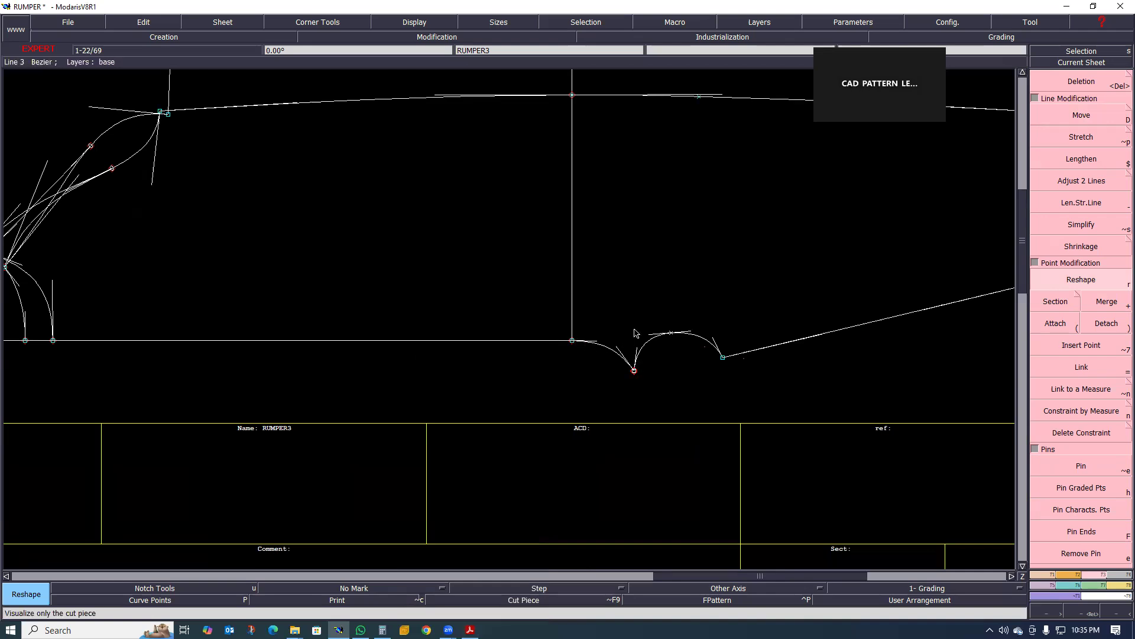
scroll(633, 355, "up", 3)
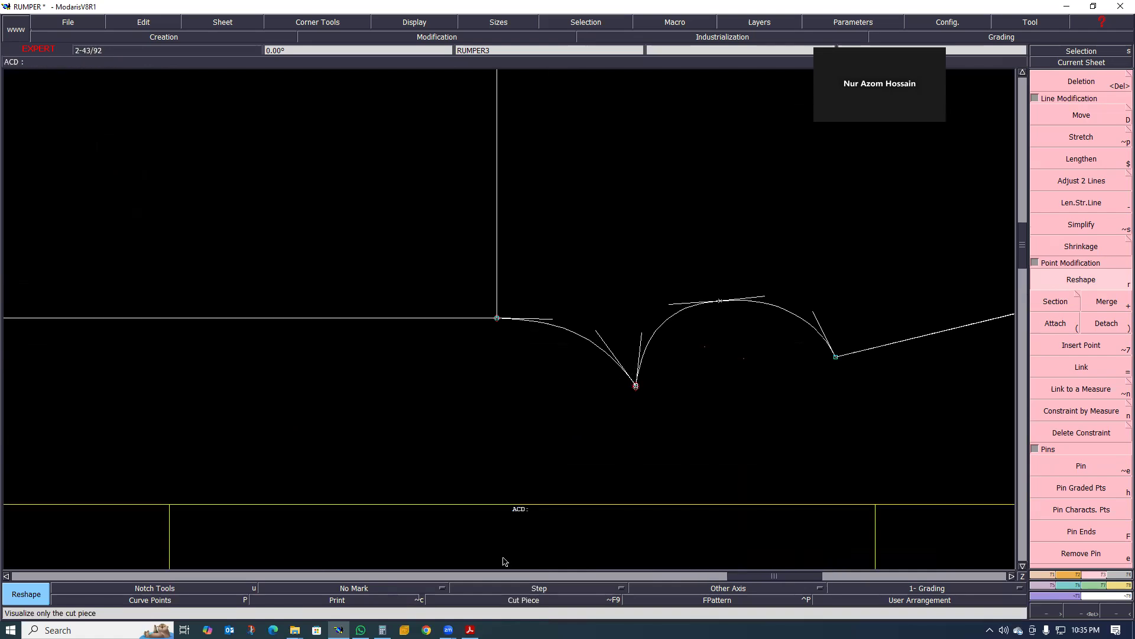
- Switch to the PDF spec sheet in Acrobat, examine the garment and gusset sketches, and return to Modaris
key("alt+Tab")
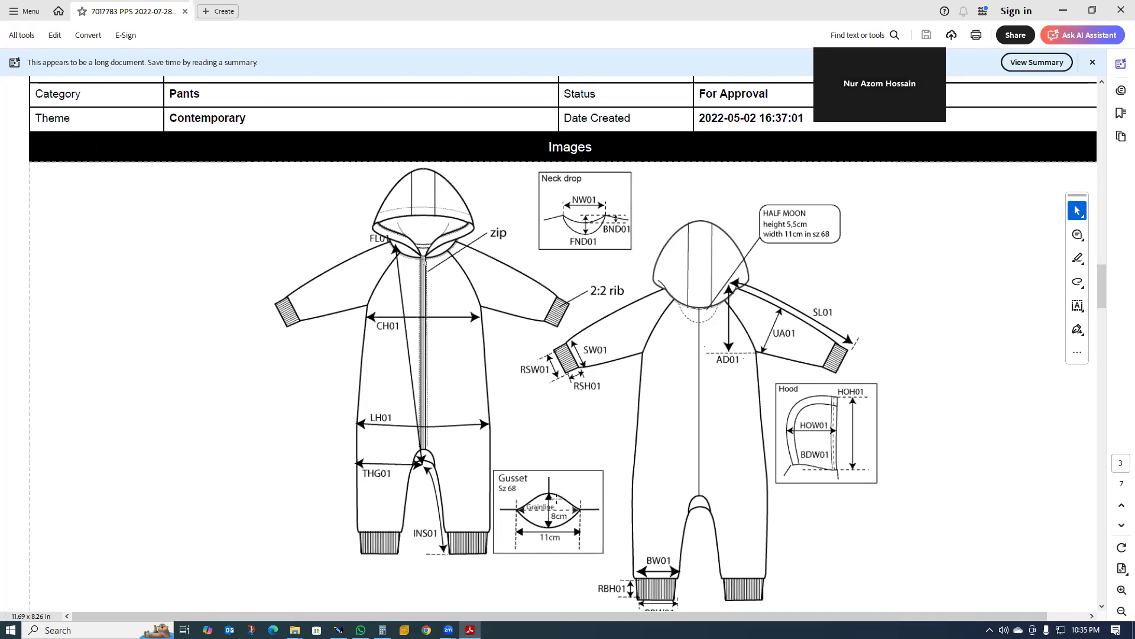
mouse_move(383, 630)
left_click(339, 630)
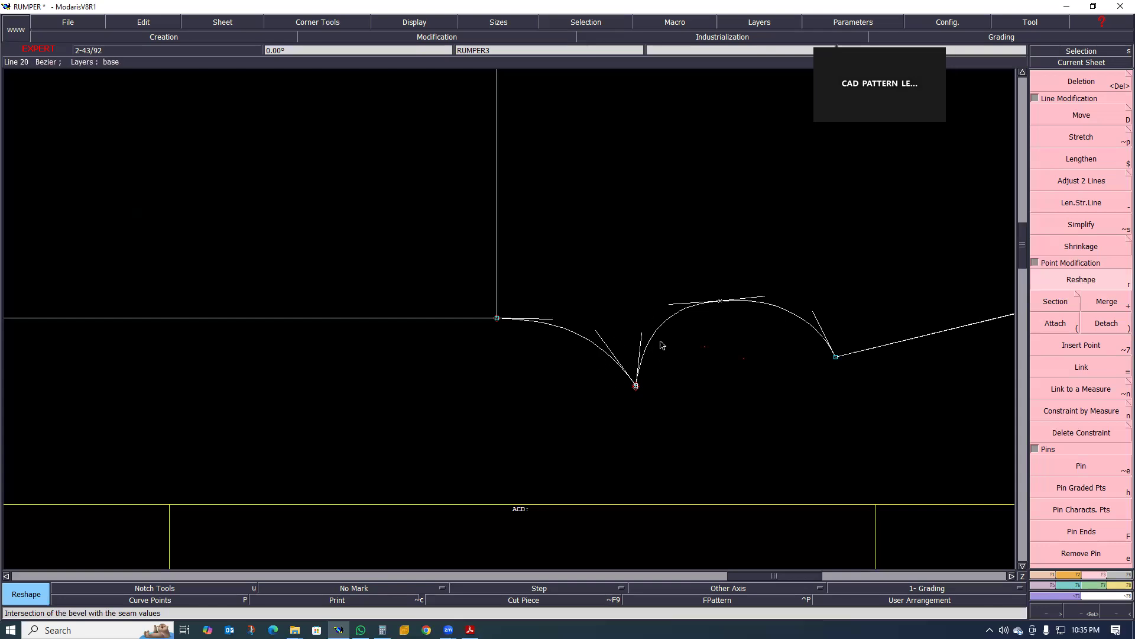
- Compare the crotch openings of the RUMPER and RUMPER3 drafts and examine the cut pieces on the sheets below
scroll(547, 402, "down", 5)
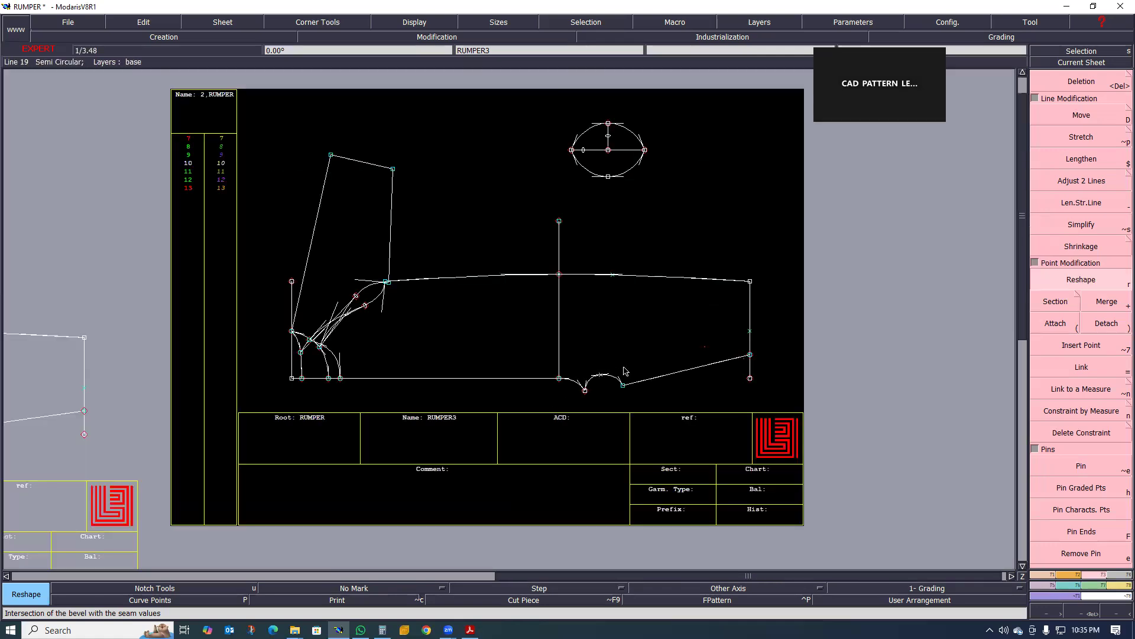
scroll(553, 401, "down", 5)
scroll(556, 364, "up", 4)
scroll(556, 364, "up", 3)
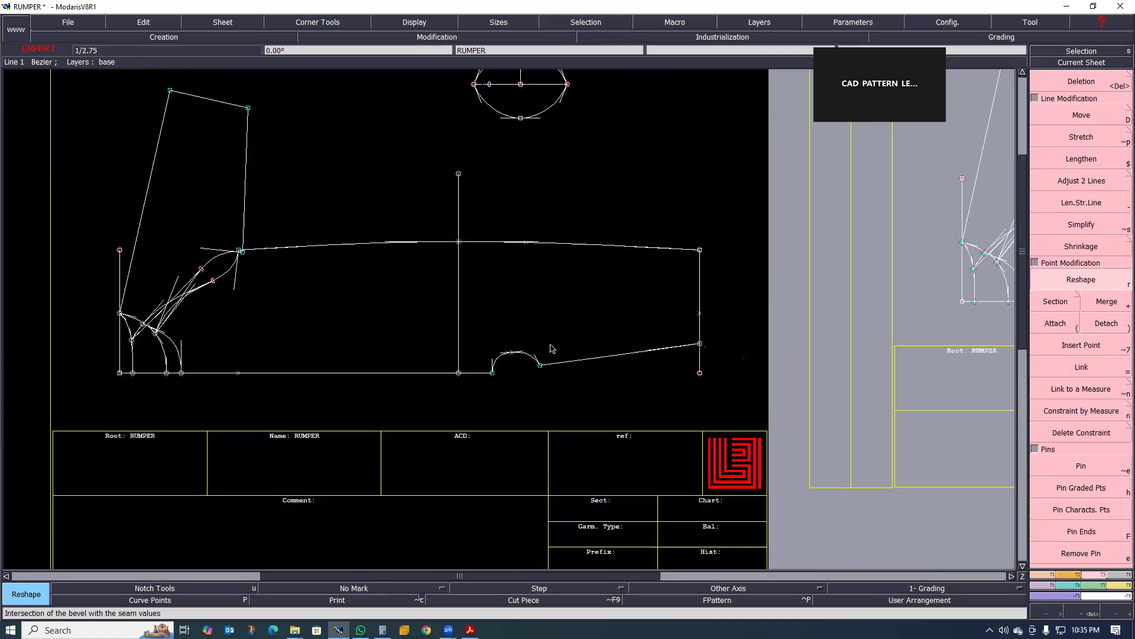
scroll(592, 358, "up", 1)
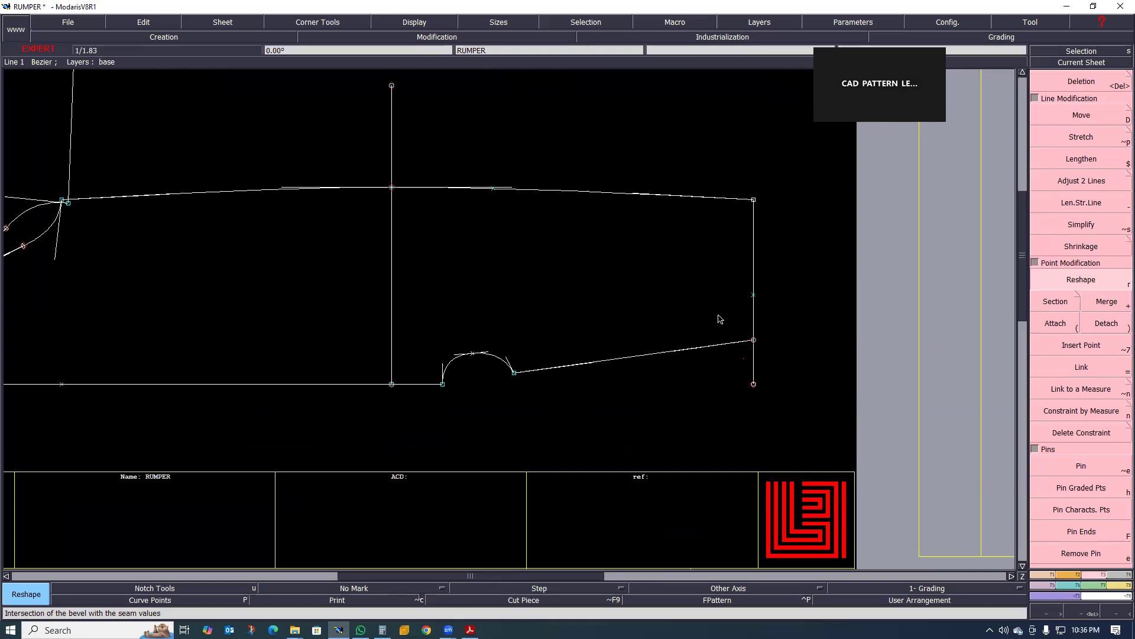
scroll(732, 367, "down", 4)
scroll(628, 374, "up", 4)
scroll(551, 381, "down", 4)
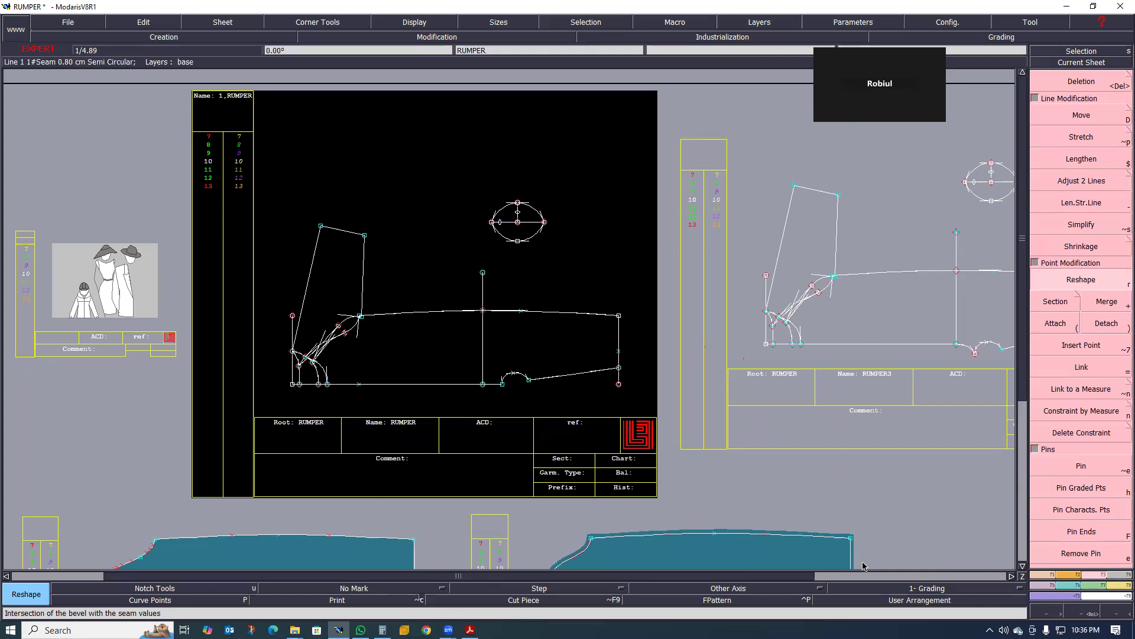
scroll(665, 536, "down", 2)
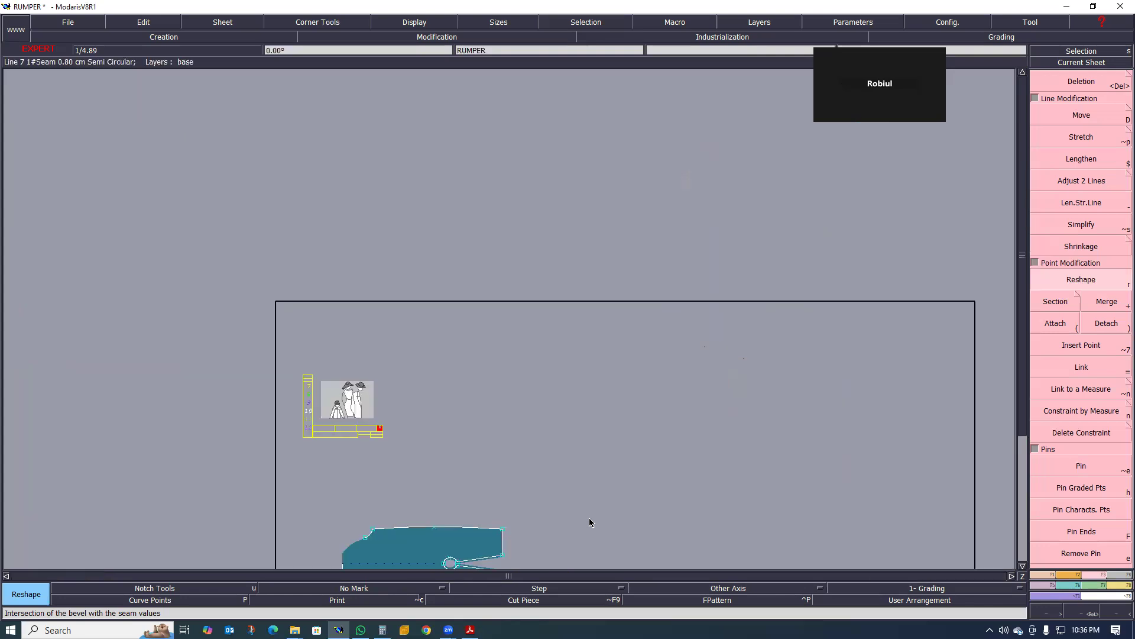
scroll(636, 467, "down", 2)
scroll(649, 478, "up", 1)
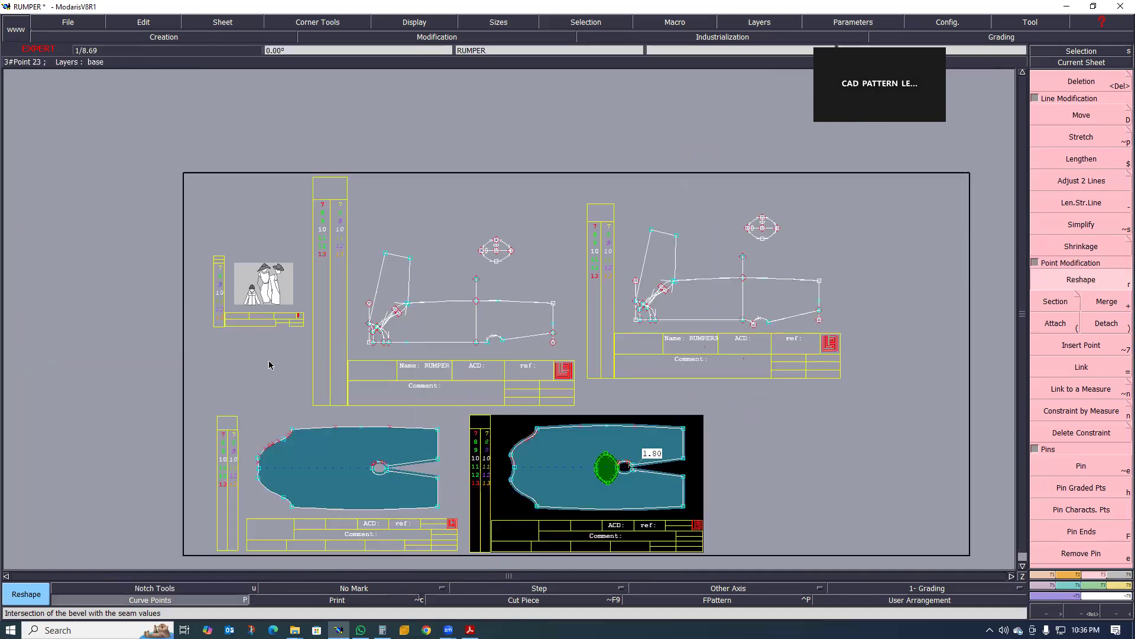
scroll(646, 371, "up", 1)
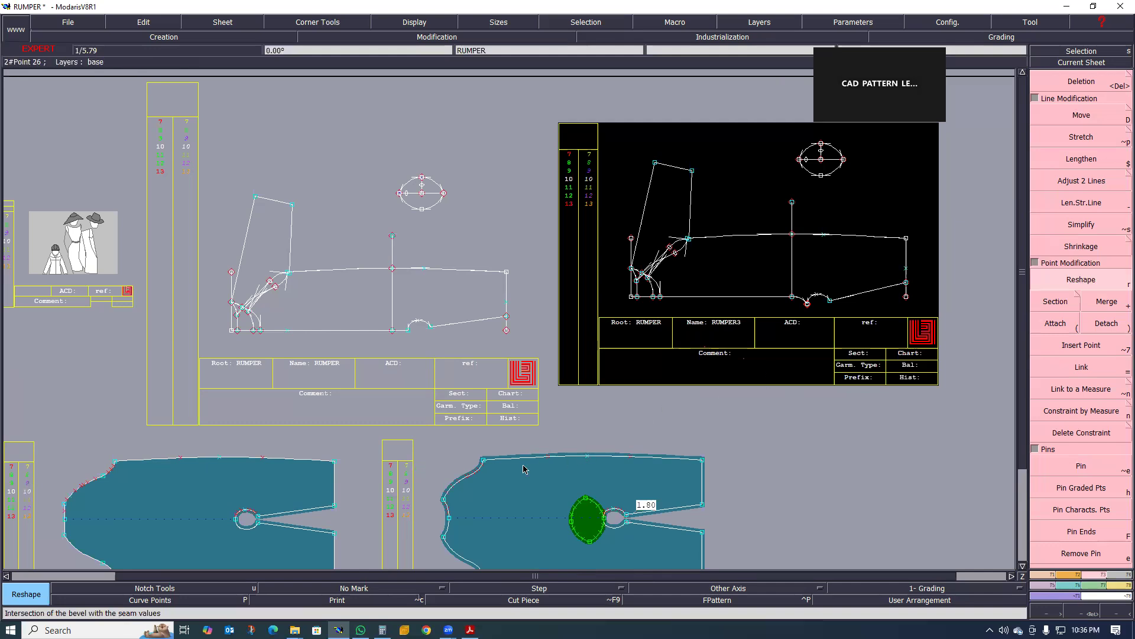
scroll(509, 481, "down", 3)
scroll(477, 531, "up", 3)
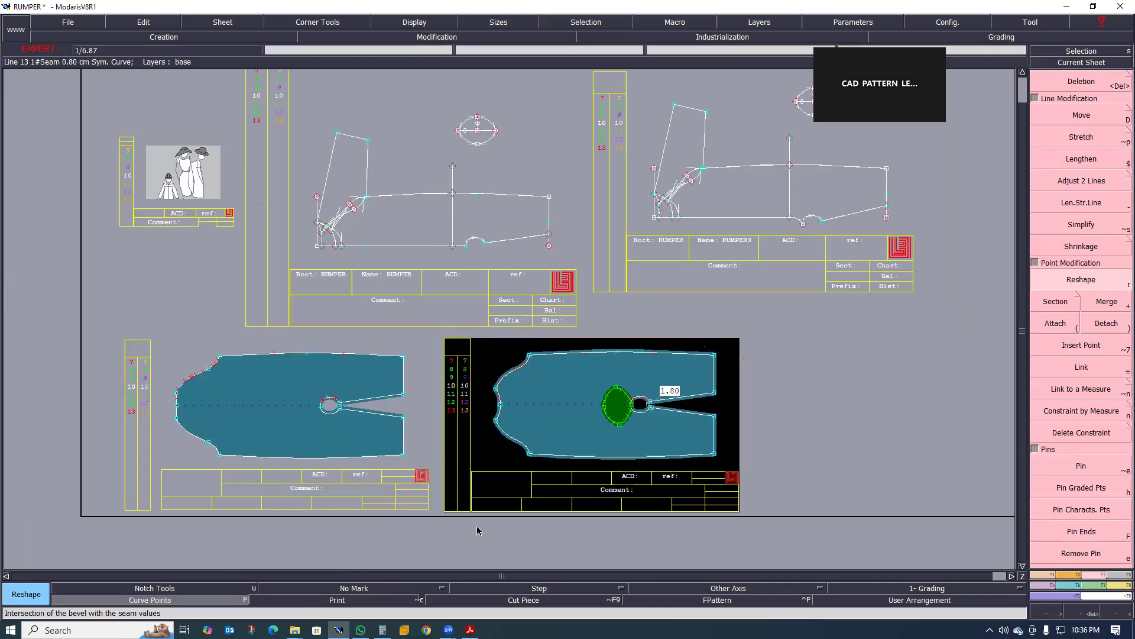
key("j")
key("alt+F9")
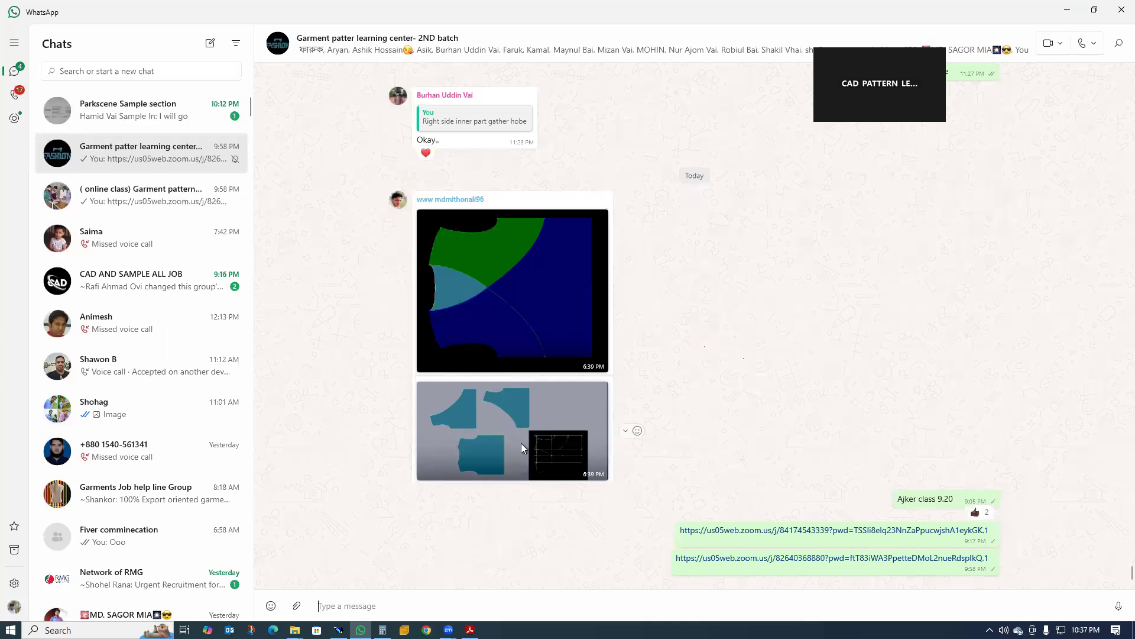
- View the latest shared pattern image with the three teal pieces in the WhatsApp group chat, then close the viewer
right_click(510, 433)
key("Escape")
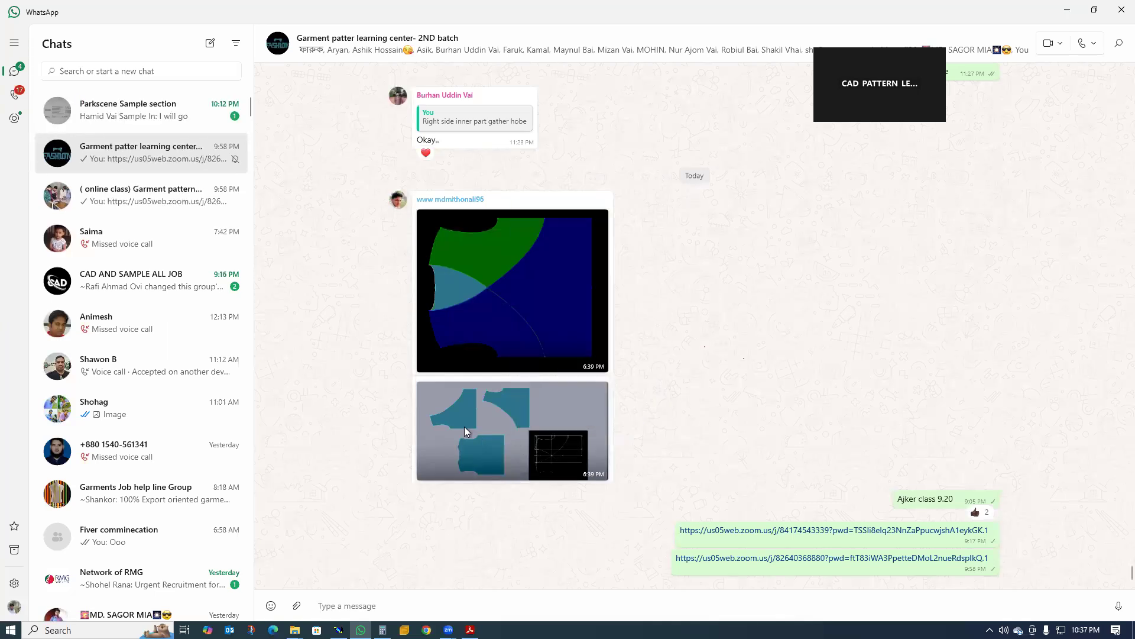
left_click(503, 442)
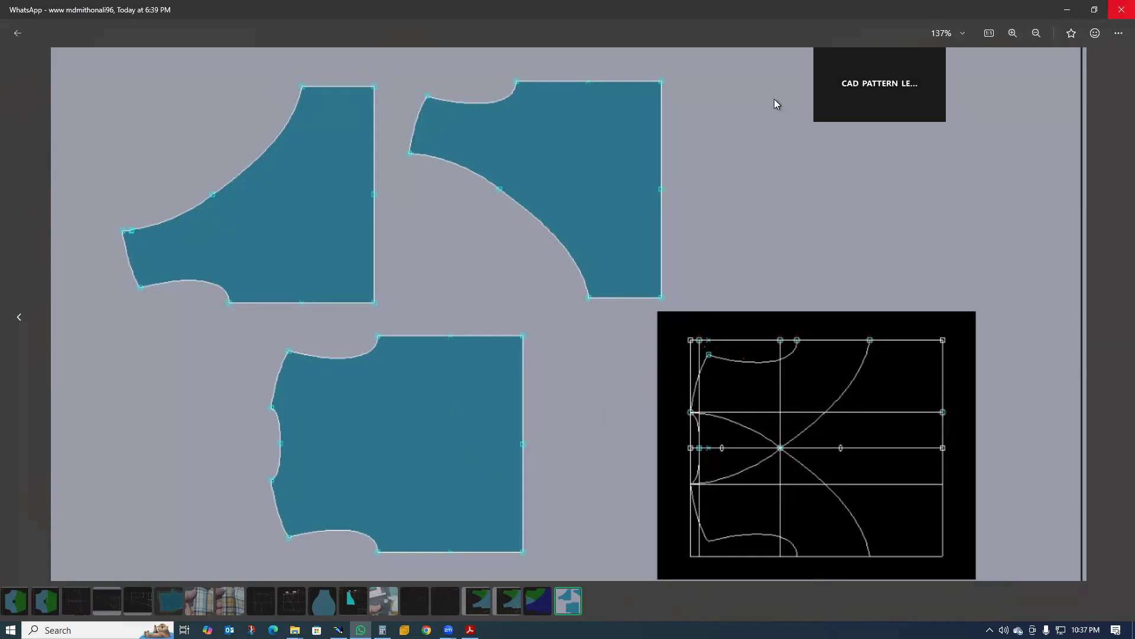
left_click(1114, 10)
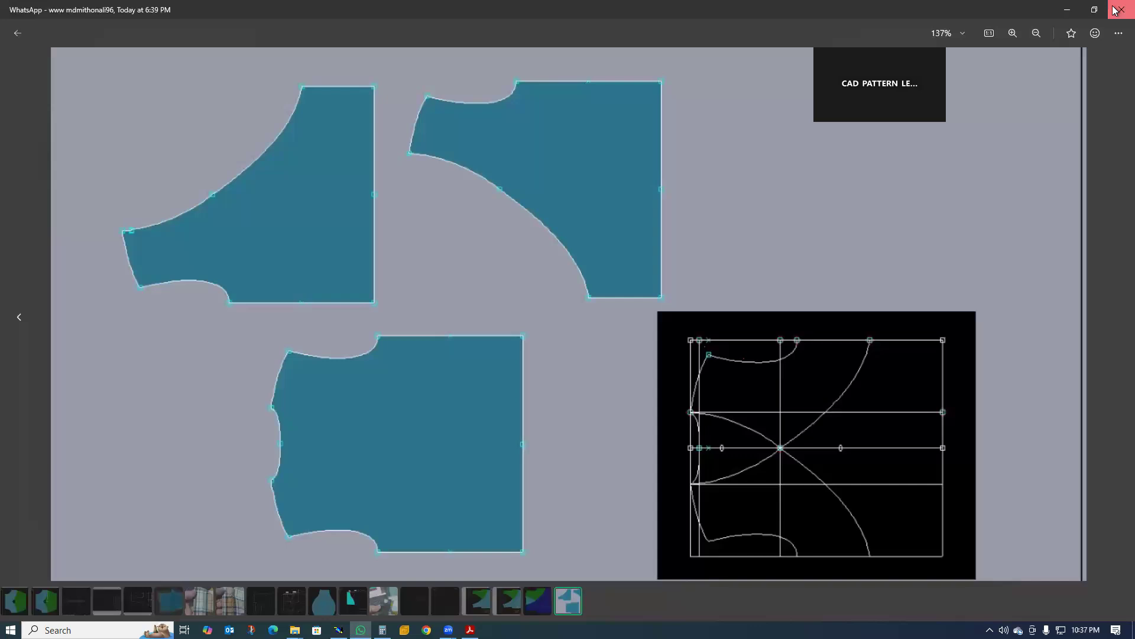